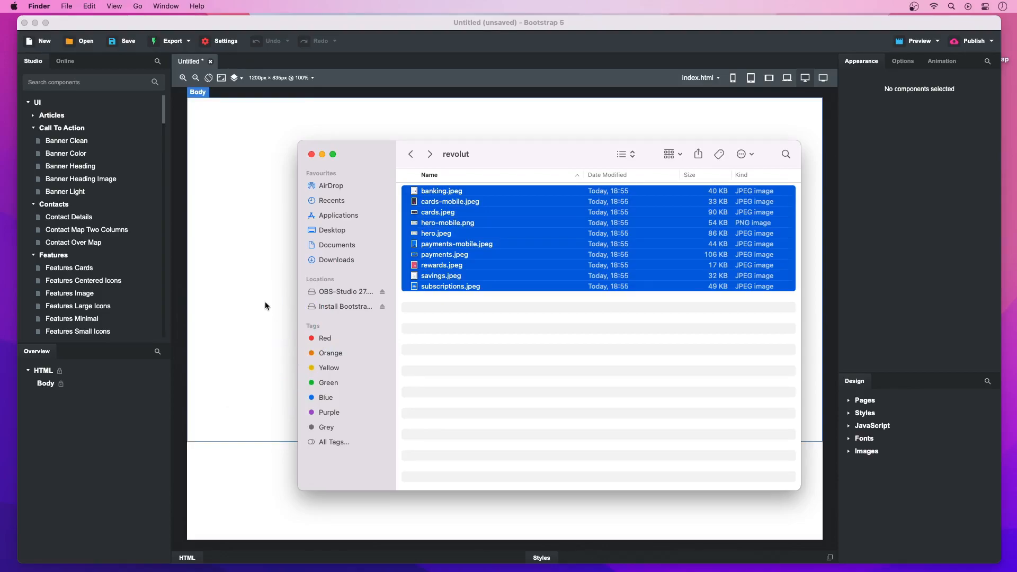
- Import the ten selected images from the revolut folder into the Bootstrap Studio project
{"action": "left_click", "coordinate": [265, 301]}
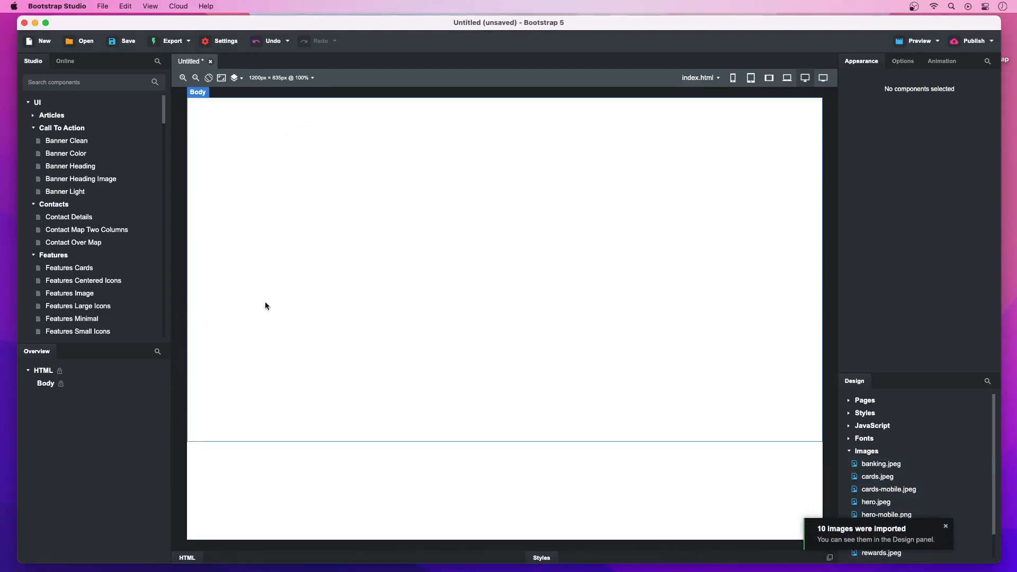
- Create a style rule for the page body in styles.css
{"action": "left_click", "coordinate": [265, 303]}
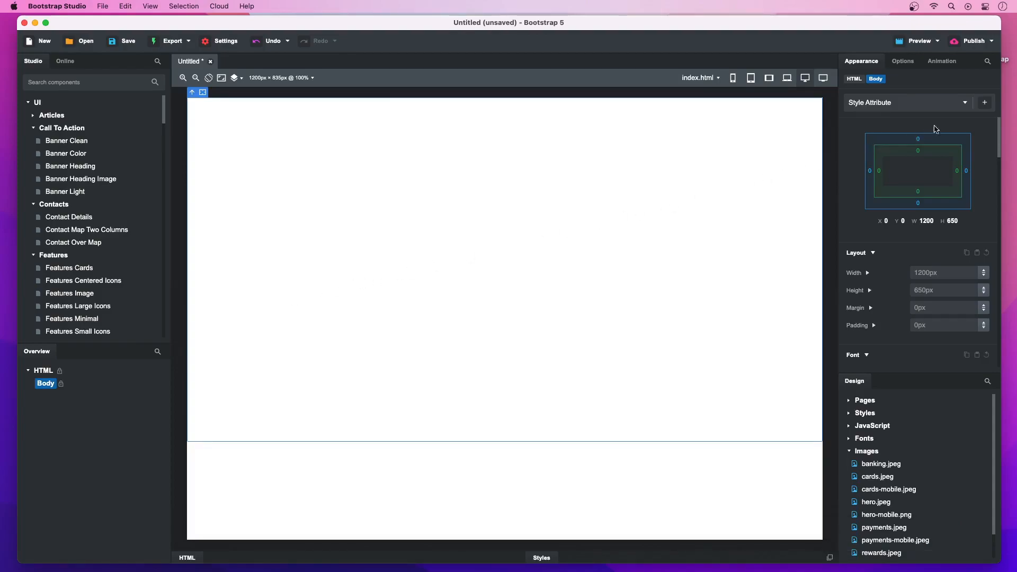
{"action": "left_click", "coordinate": [985, 105]}
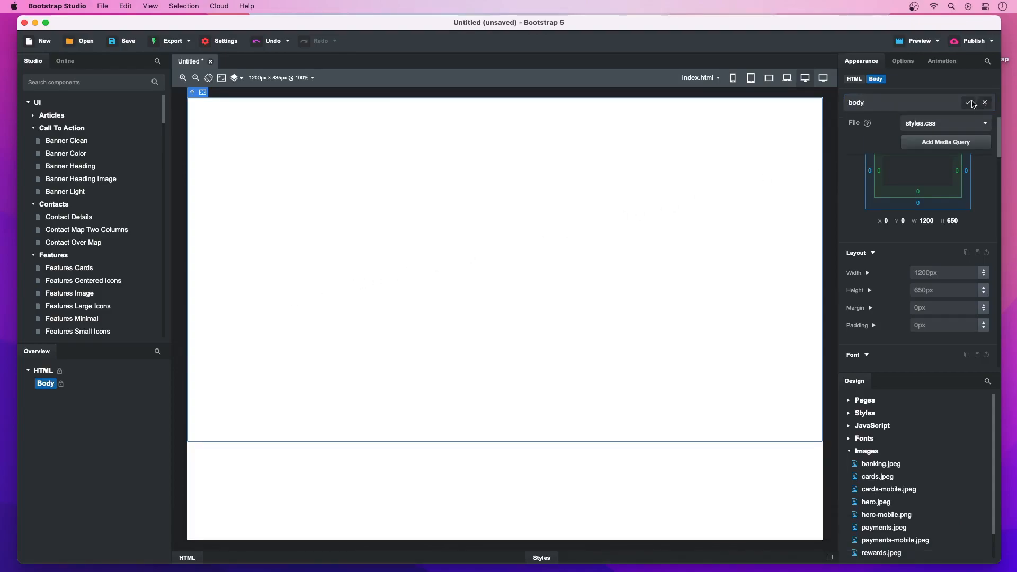
{"action": "left_click", "coordinate": [971, 104]}
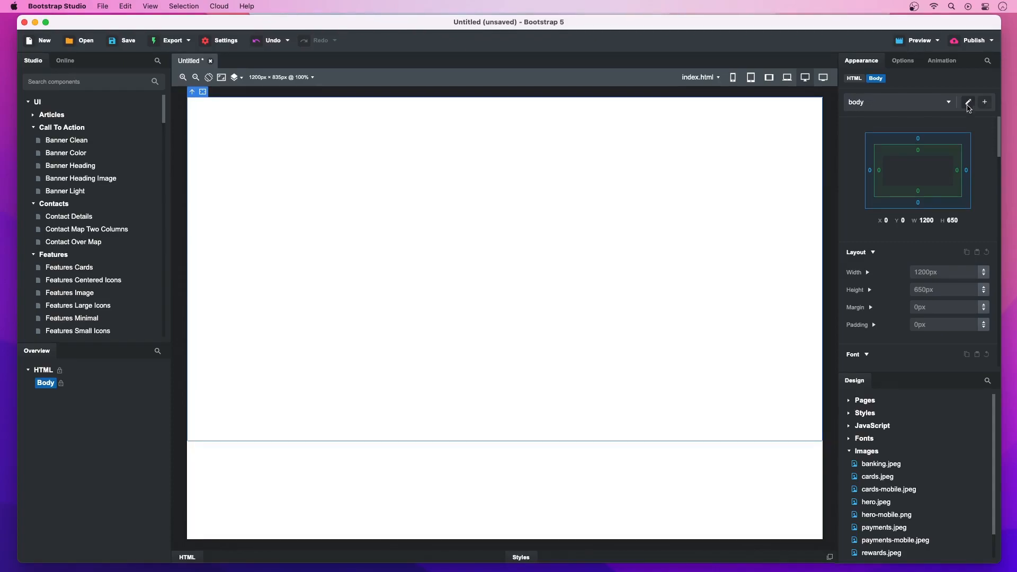
- Copy the hex colour #f3f4f5 from the other window and set it as the body's background colour
{"action": "scroll", "coordinate": [927, 169], "scroll_direction": "down", "scroll_amount": 4}
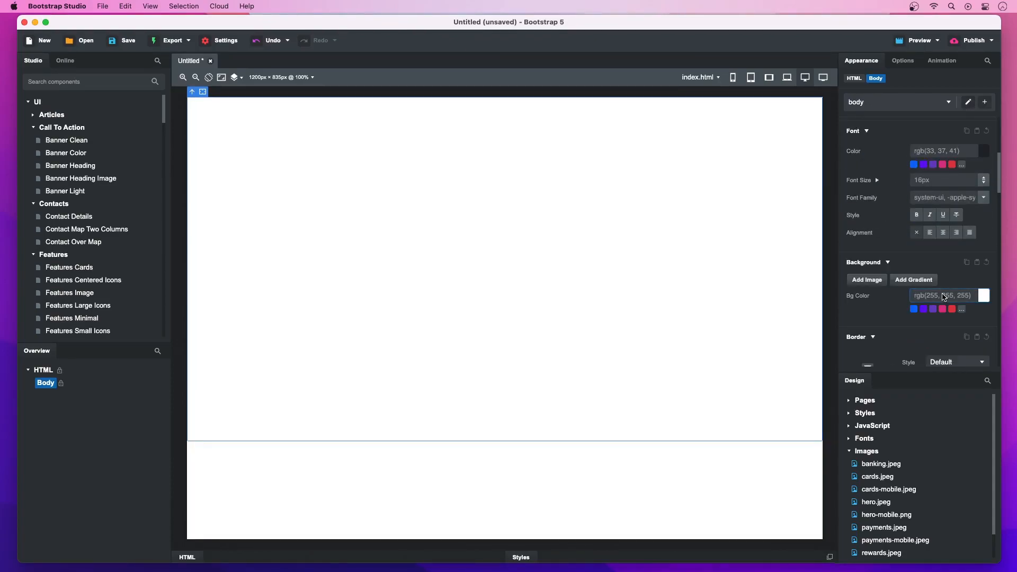
{"action": "key", "text": "super+Tab"}
{"action": "left_click_drag", "start_coordinate": [392, 211], "coordinate": [414, 211]}
{"action": "key", "text": "super+c"}
{"action": "key", "text": "super+Tab"}
{"action": "left_click", "coordinate": [933, 297]}
{"action": "key", "text": "super+v"}
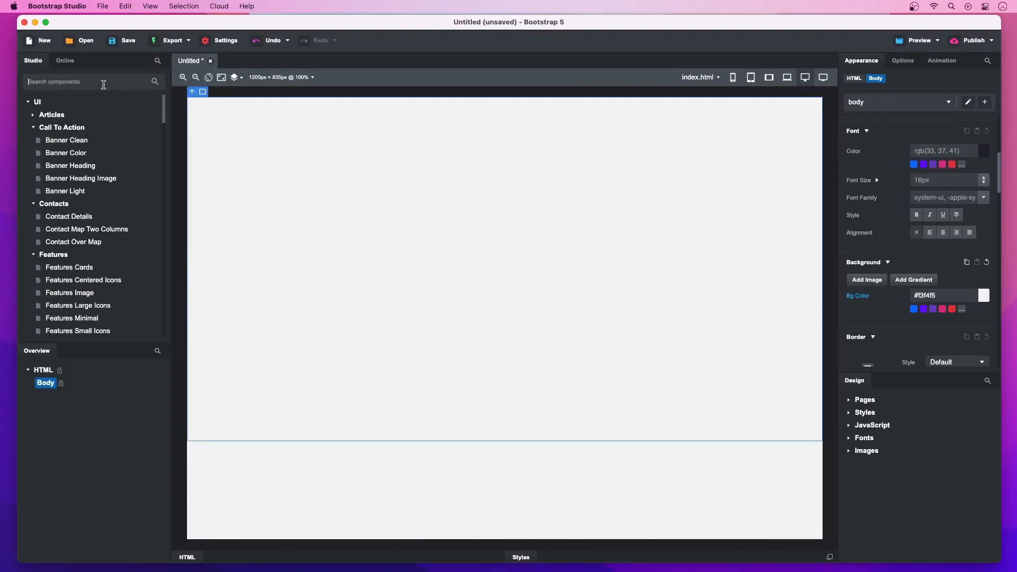
- Insert a Navbar With Button component at the top of the page and change its brand text to Revolut
{"action": "type", "text": "navbar with"}
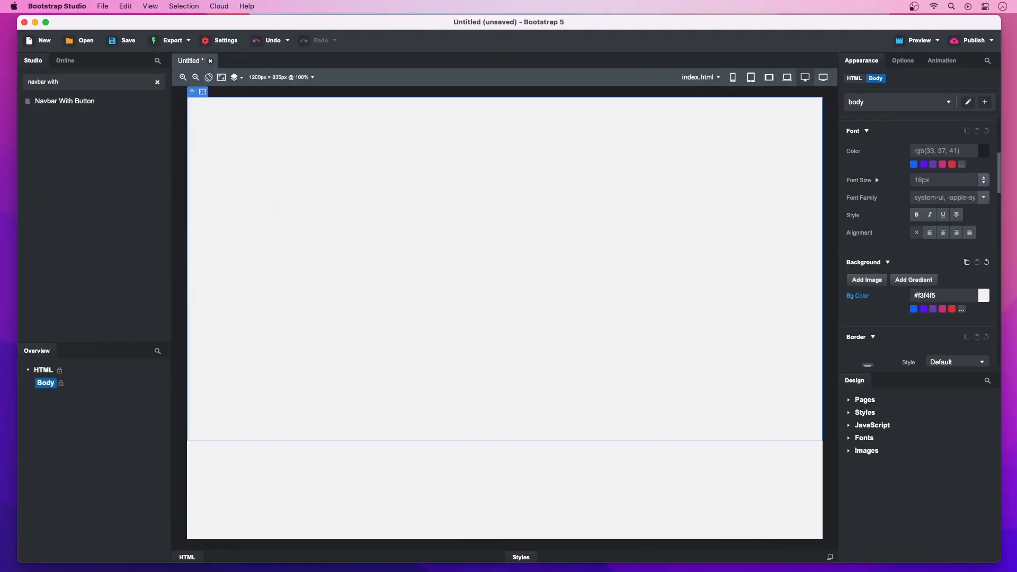
{"action": "left_click_drag", "start_coordinate": [83, 97], "coordinate": [291, 111]}
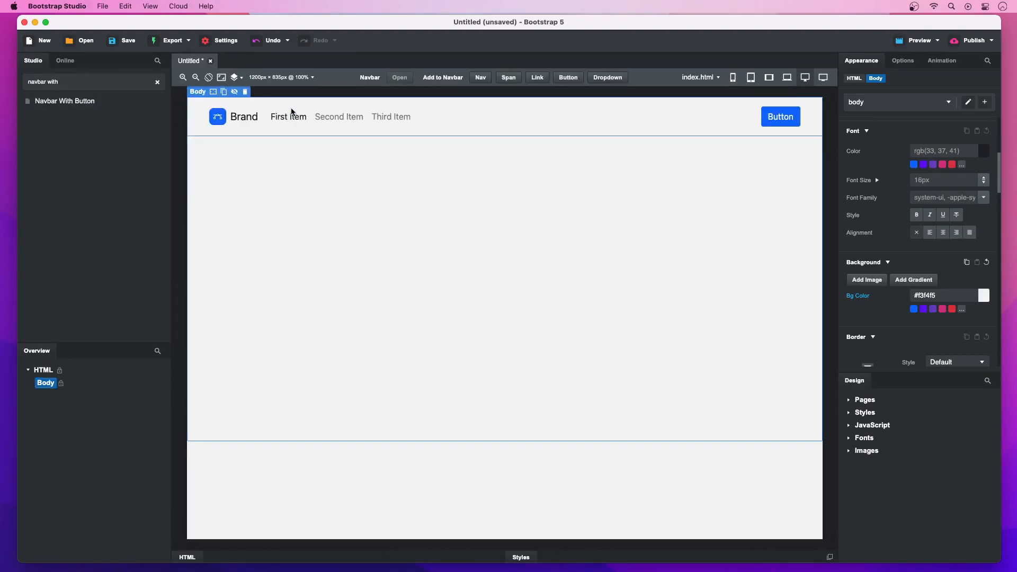
{"action": "double_click", "coordinate": [250, 117]}
{"action": "type", "text": "Revolut"}
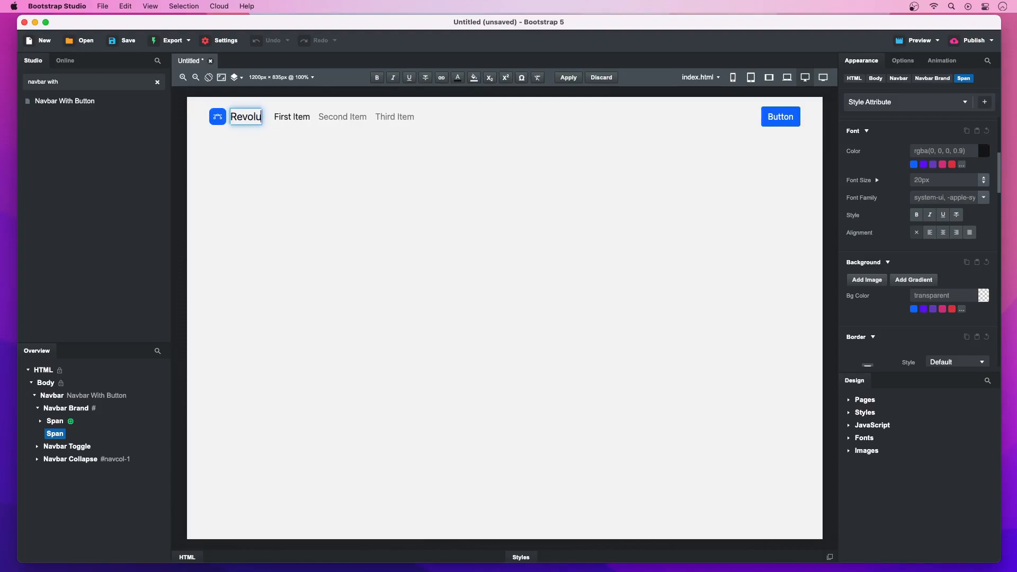
{"action": "key", "text": "Return"}
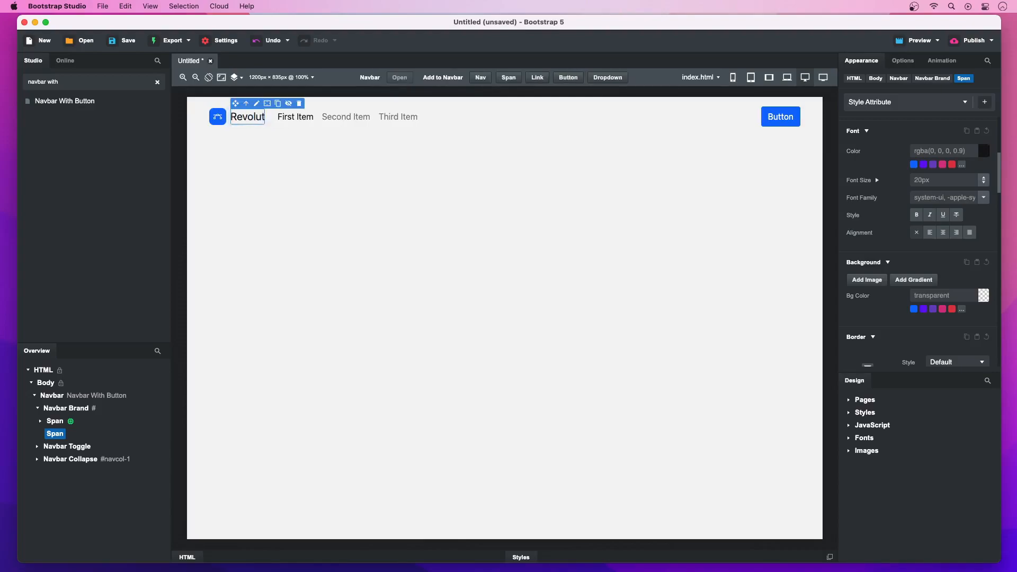
- Relabel the three navbar links as Personal, Business and Company
{"action": "left_click", "coordinate": [290, 117]}
{"action": "double_click", "coordinate": [290, 117]}
{"action": "type", "text": "Personal"}
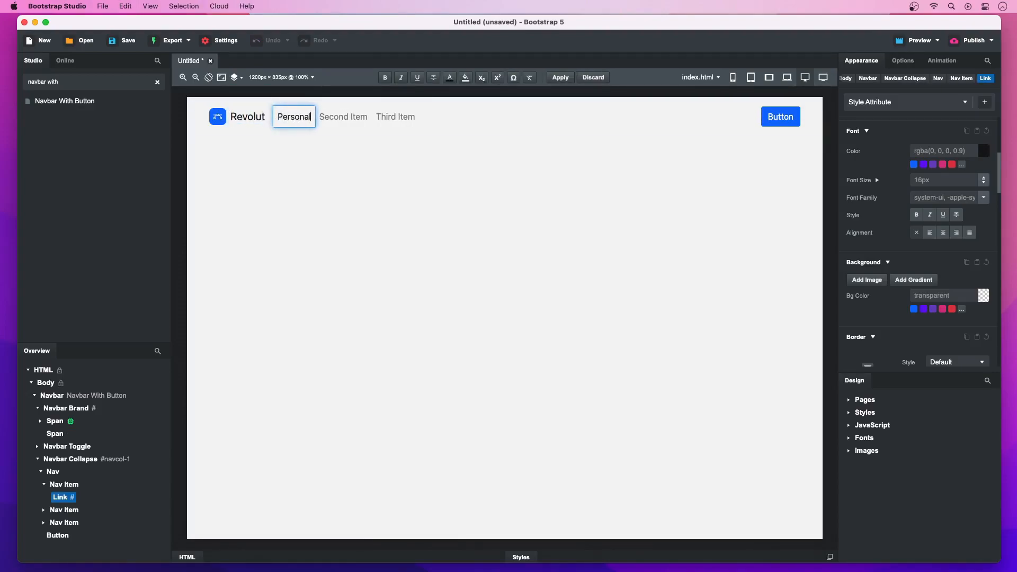
{"action": "key", "text": "Return"}
{"action": "double_click", "coordinate": [329, 118]}
{"action": "key", "text": "shift+End"}
{"action": "type", "text": "Business"}
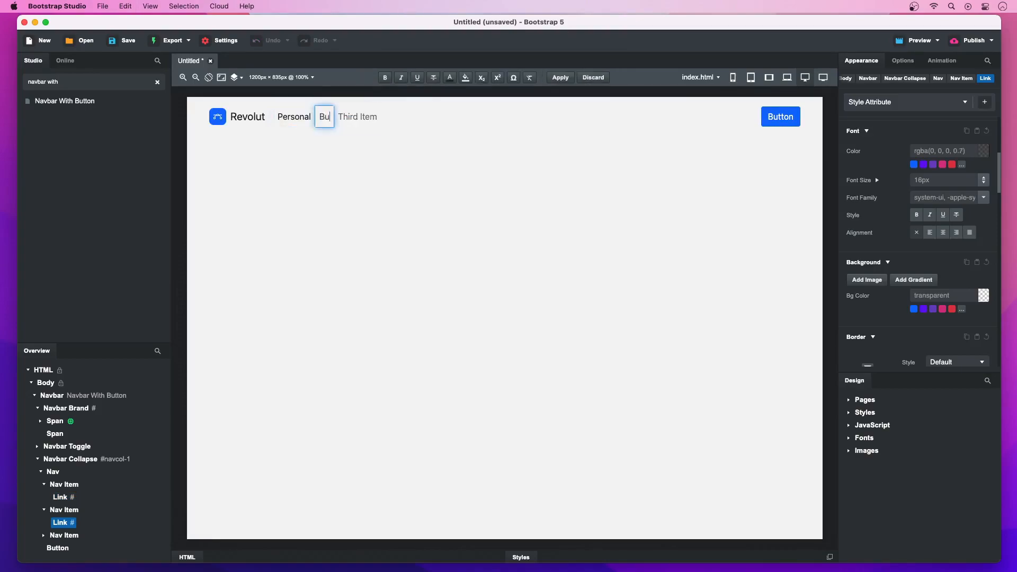
{"action": "key", "text": "Return"}
{"action": "double_click", "coordinate": [364, 123]}
{"action": "key", "text": "shift+End"}
{"action": "type", "text": "Company"}
{"action": "key", "text": "Return"}
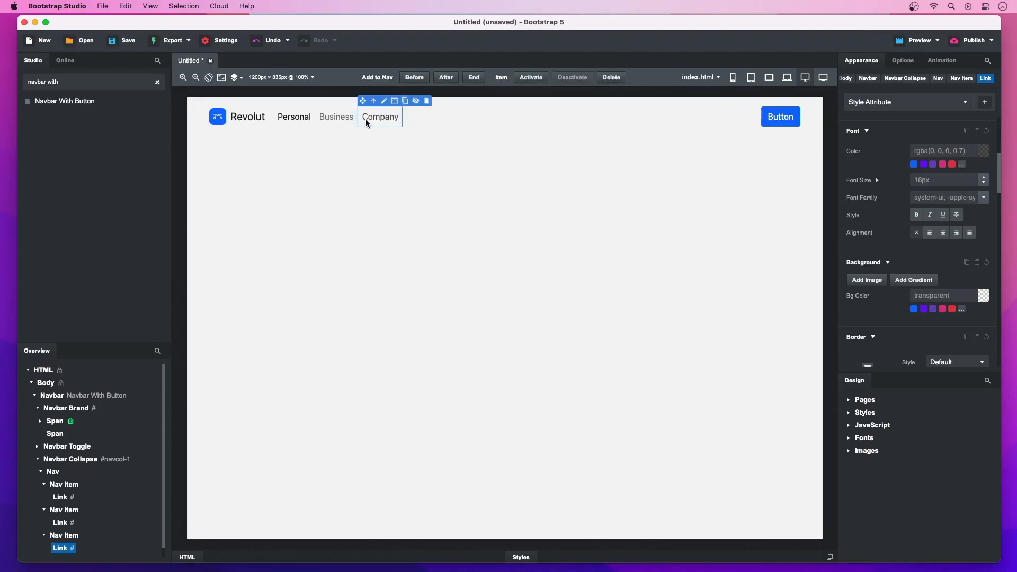
- Delete the icon beside the Revolut brand text and relabel the navbar button as Log in
{"action": "left_click", "coordinate": [225, 121]}
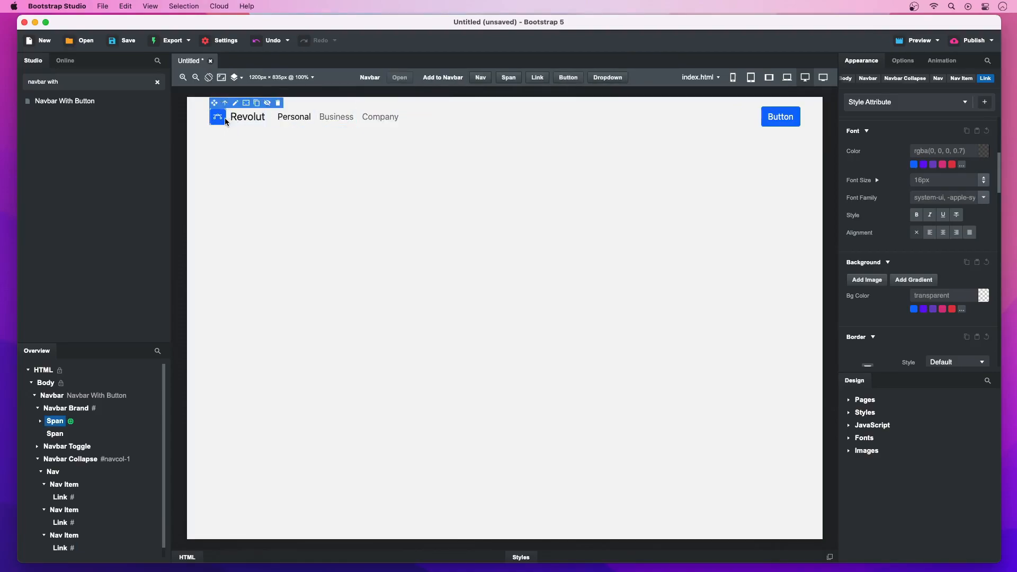
{"action": "key", "text": "Delete"}
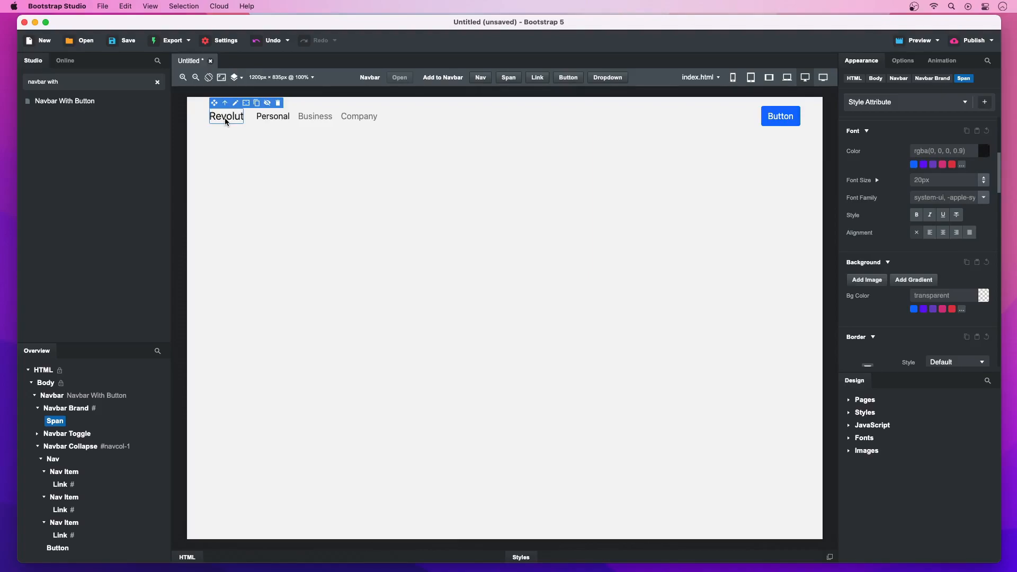
{"action": "left_click", "coordinate": [765, 116]}
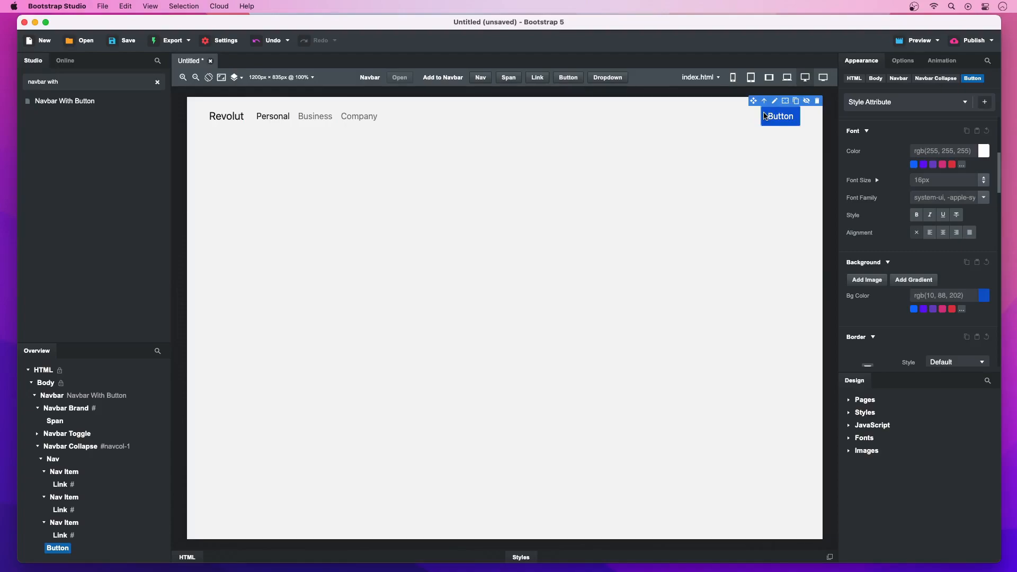
{"action": "double_click", "coordinate": [765, 116]}
{"action": "type", "text": "Log in"}
{"action": "key", "text": "Return"}
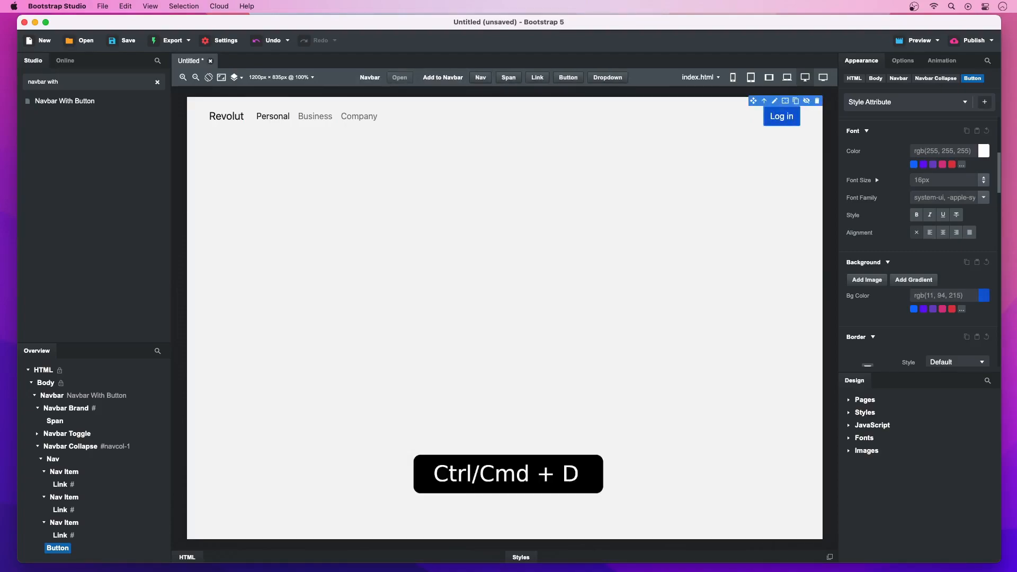
- Duplicate the Log in button and relabel the second button as Sign up
{"action": "key", "text": "super+d"}
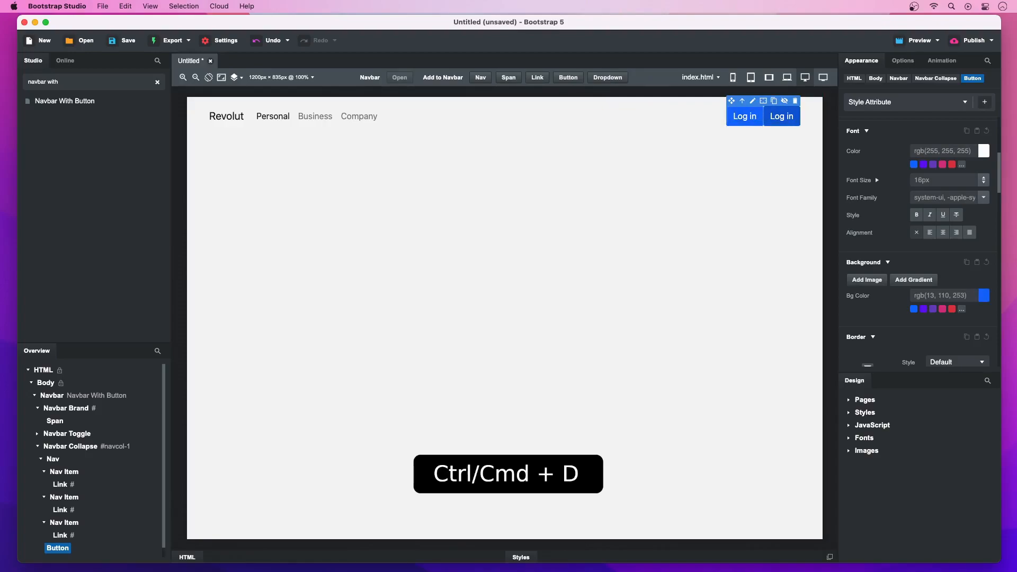
{"action": "double_click", "coordinate": [787, 115]}
{"action": "key", "text": "super+a"}
{"action": "type", "text": "Sign up"}
{"action": "key", "text": "Return"}
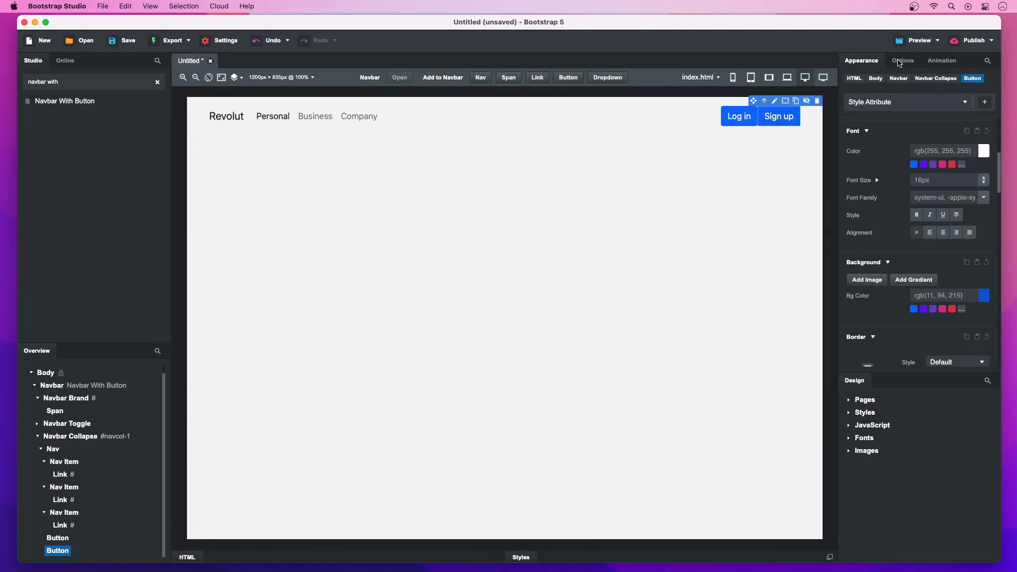
- Set the Sign up button's style to Dark
{"action": "left_click", "coordinate": [901, 61]}
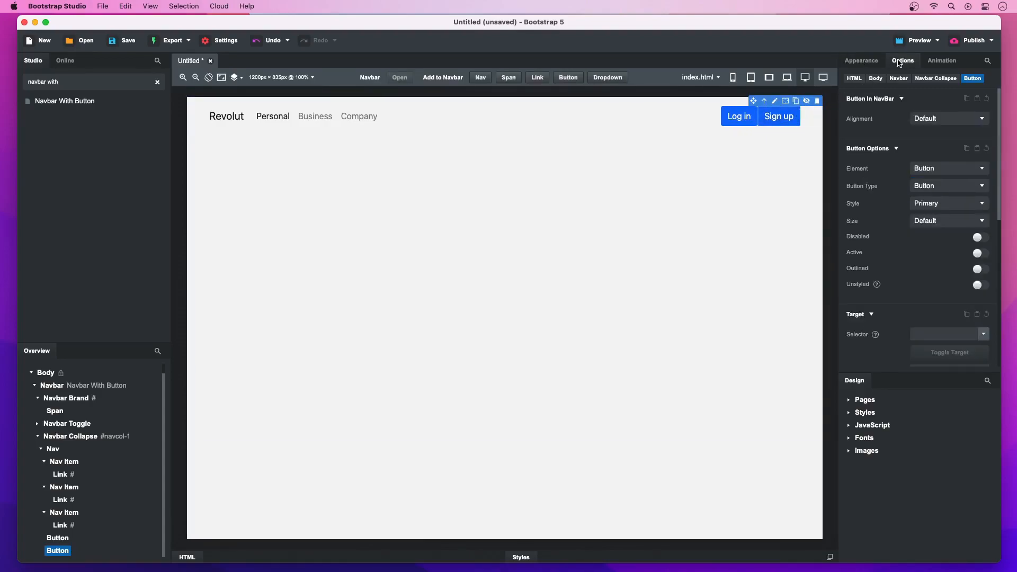
{"action": "left_click", "coordinate": [916, 204]}
{"action": "left_click", "coordinate": [921, 285]}
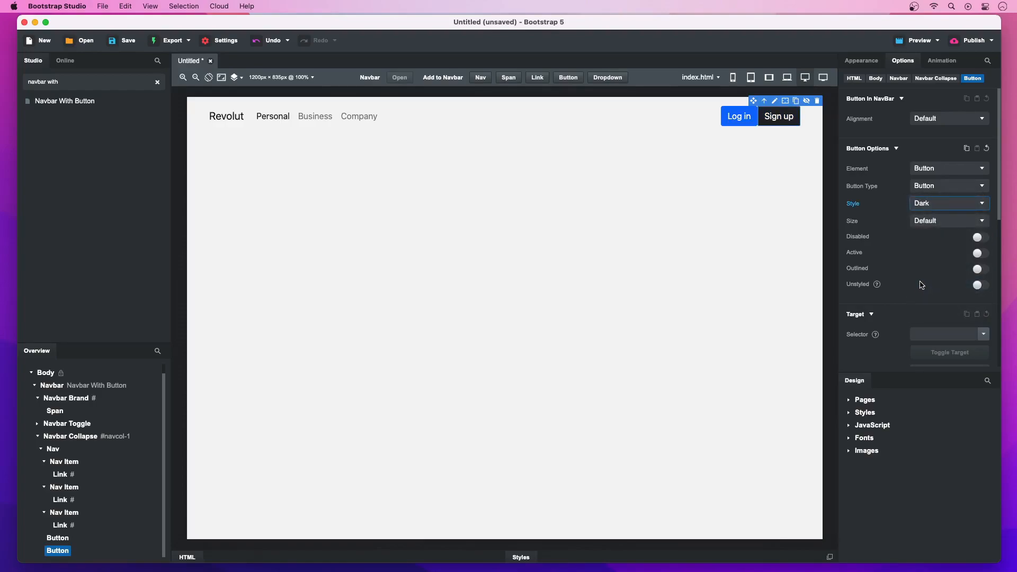
- Set the Log in button's style to None and its background to White
{"action": "left_click", "coordinate": [753, 126]}
{"action": "left_click", "coordinate": [925, 205]}
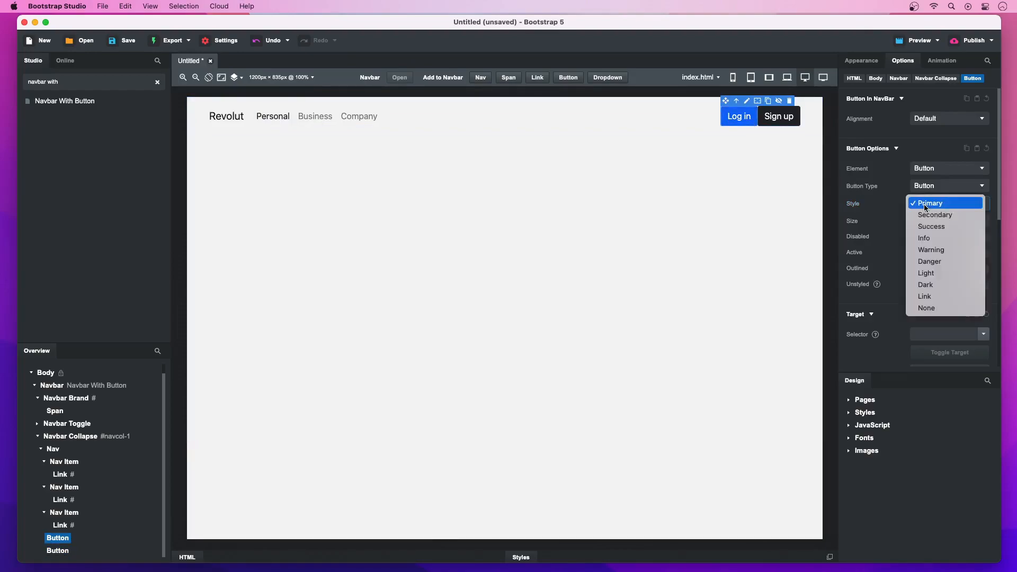
{"action": "left_click", "coordinate": [932, 309]}
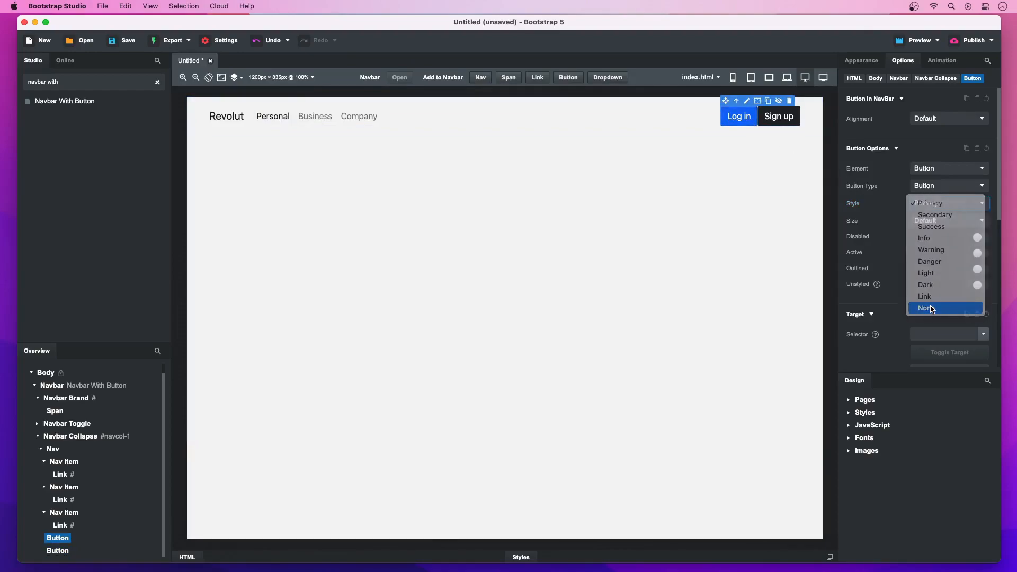
{"action": "scroll", "coordinate": [932, 308], "scroll_direction": "down", "scroll_amount": 8}
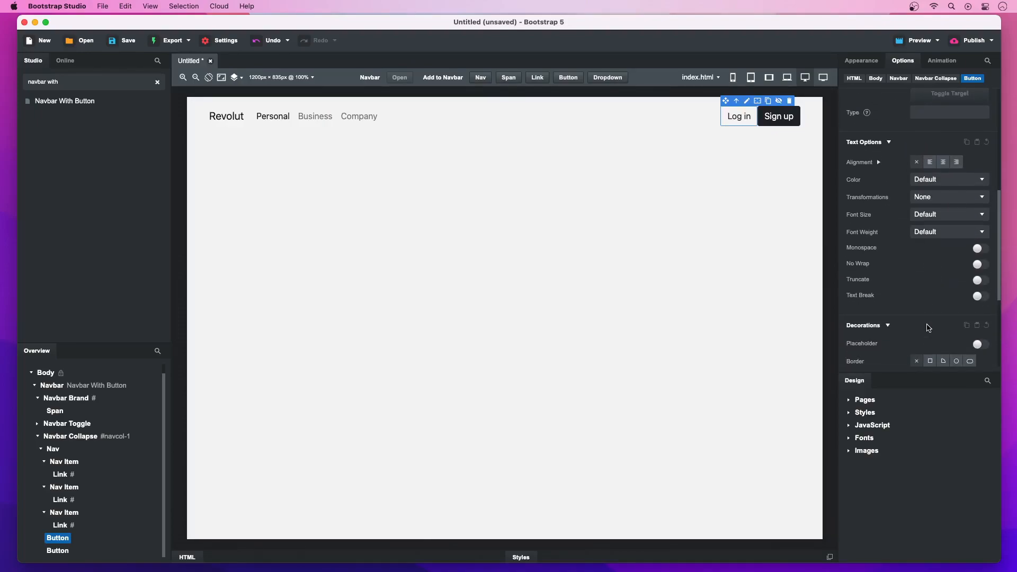
{"action": "scroll", "coordinate": [927, 328], "scroll_direction": "down", "scroll_amount": 3}
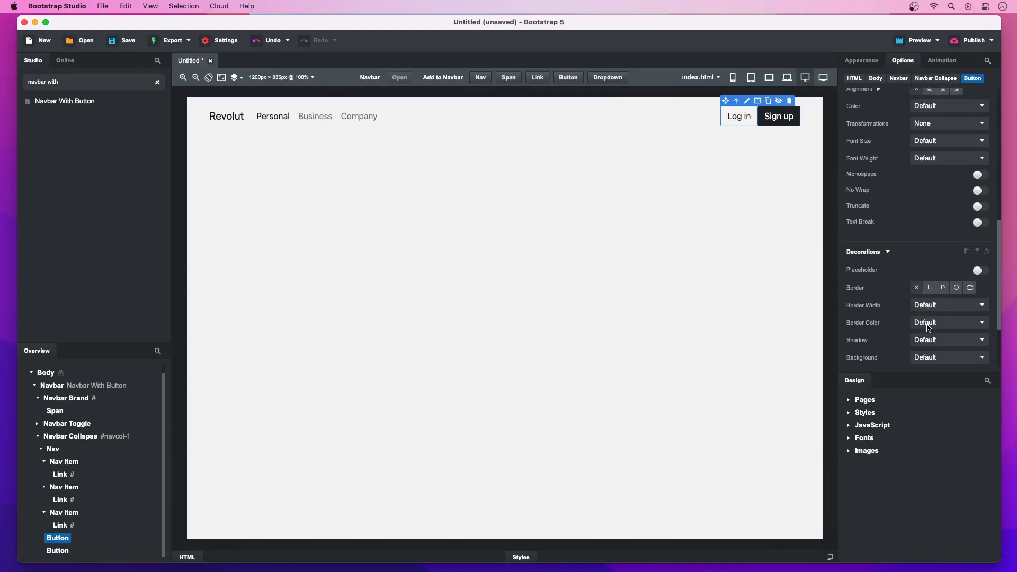
{"action": "left_click", "coordinate": [933, 358]}
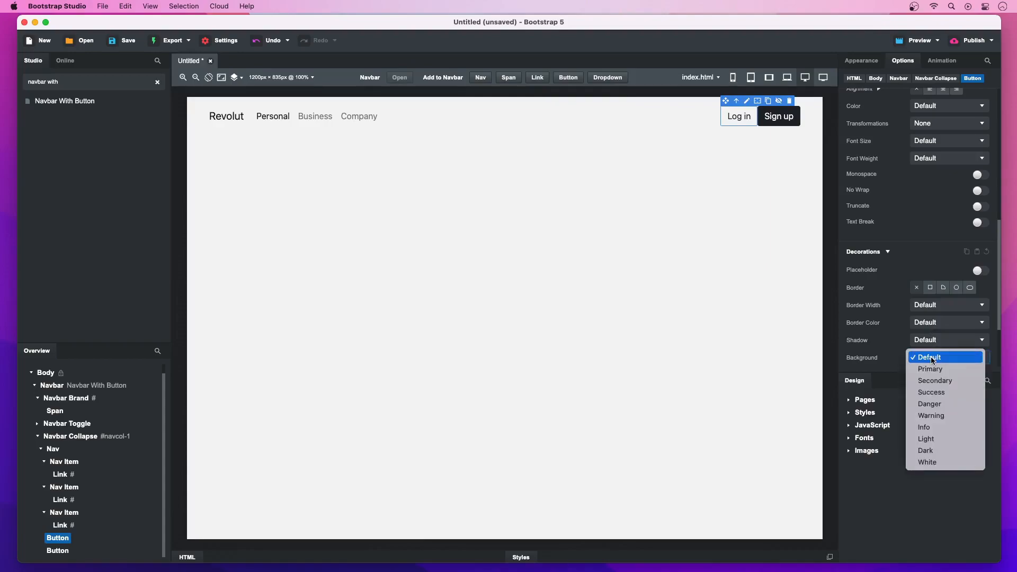
{"action": "left_click", "coordinate": [928, 462]}
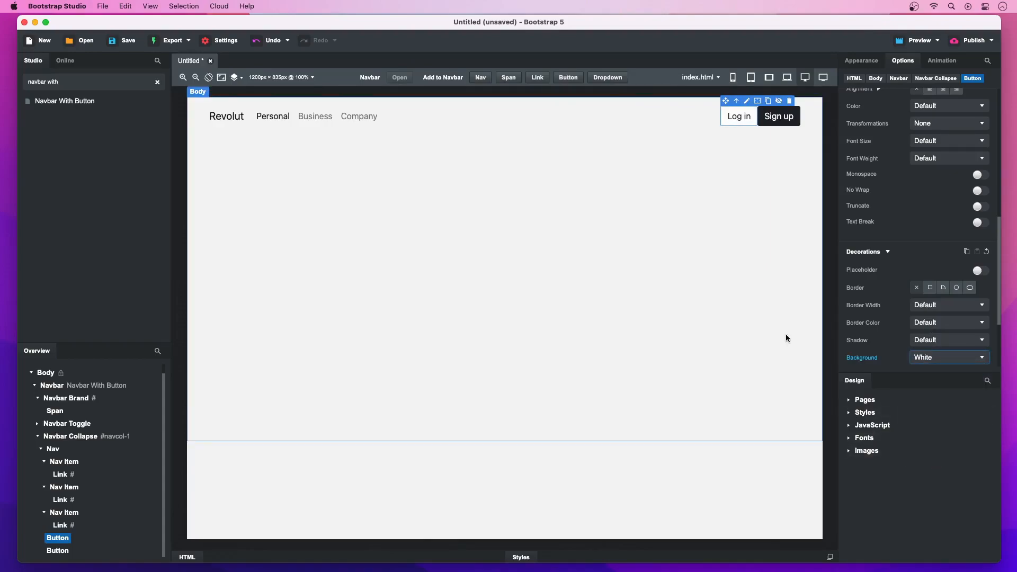
- Edit the Log in button's spacing with utility classes at the XS breakpoint, adding a size 3 margin on its right side
{"action": "left_click", "coordinate": [757, 102]}
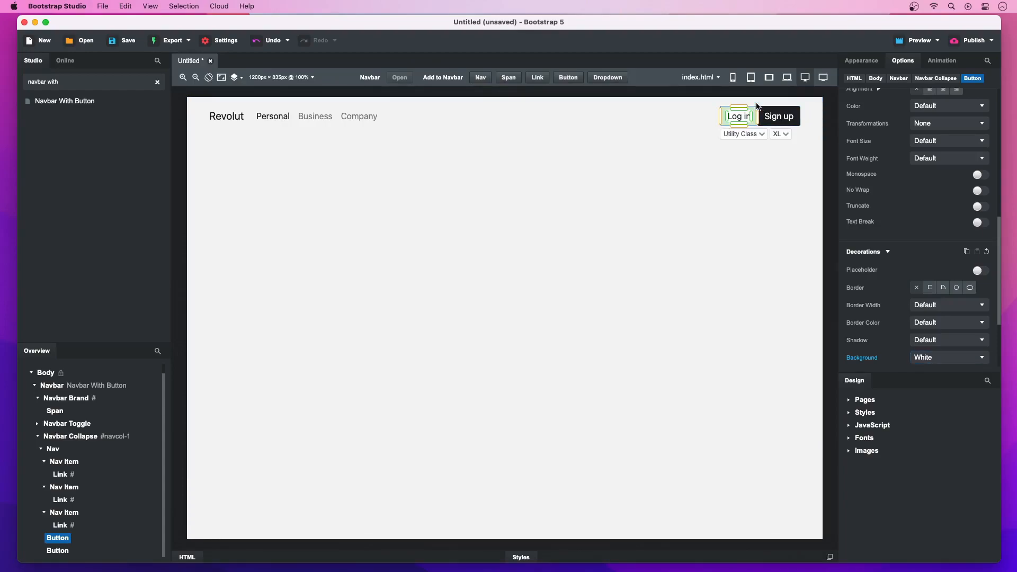
{"action": "left_click", "coordinate": [773, 134]}
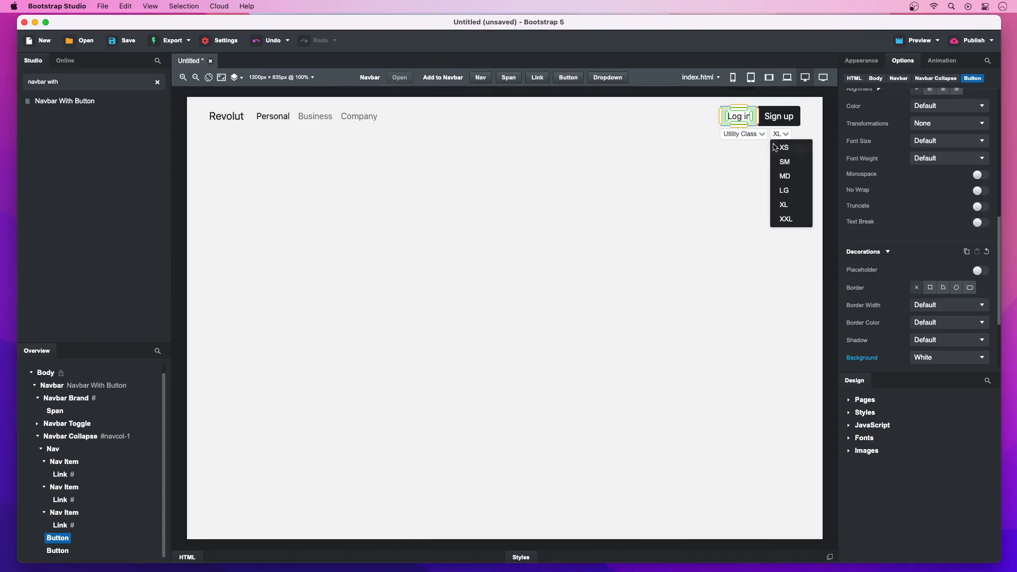
{"action": "left_click", "coordinate": [774, 147]}
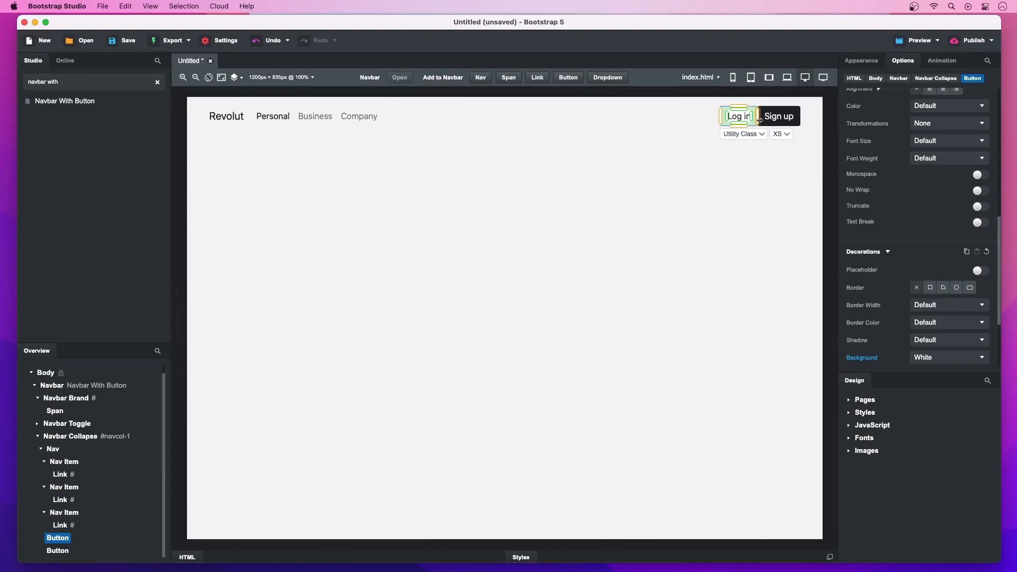
{"action": "left_click_drag", "start_coordinate": [759, 120], "coordinate": [767, 119]}
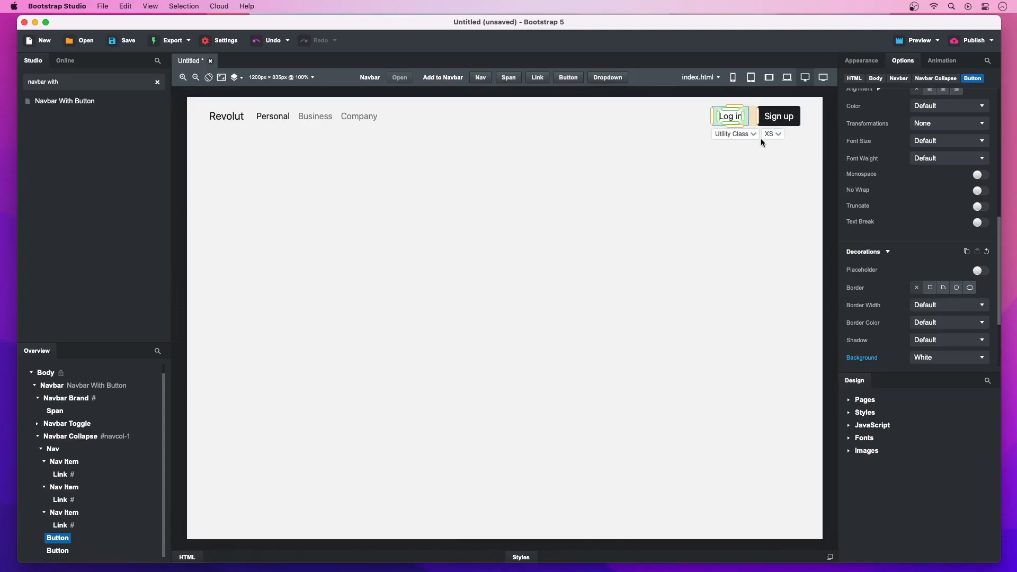
{"action": "left_click", "coordinate": [757, 154]}
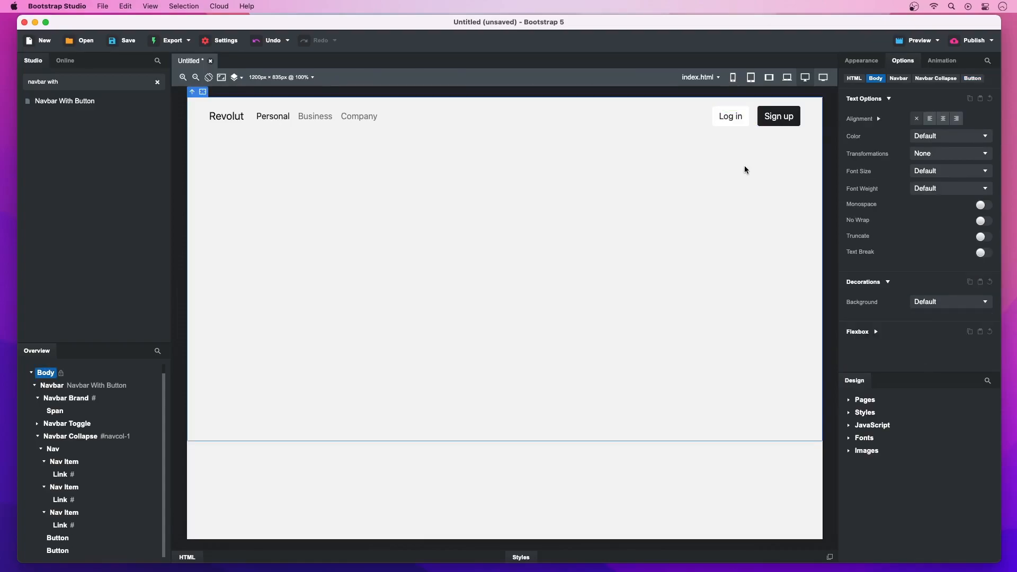
- Examine the Log in button's HTML code and class names
{"action": "left_click", "coordinate": [733, 122]}
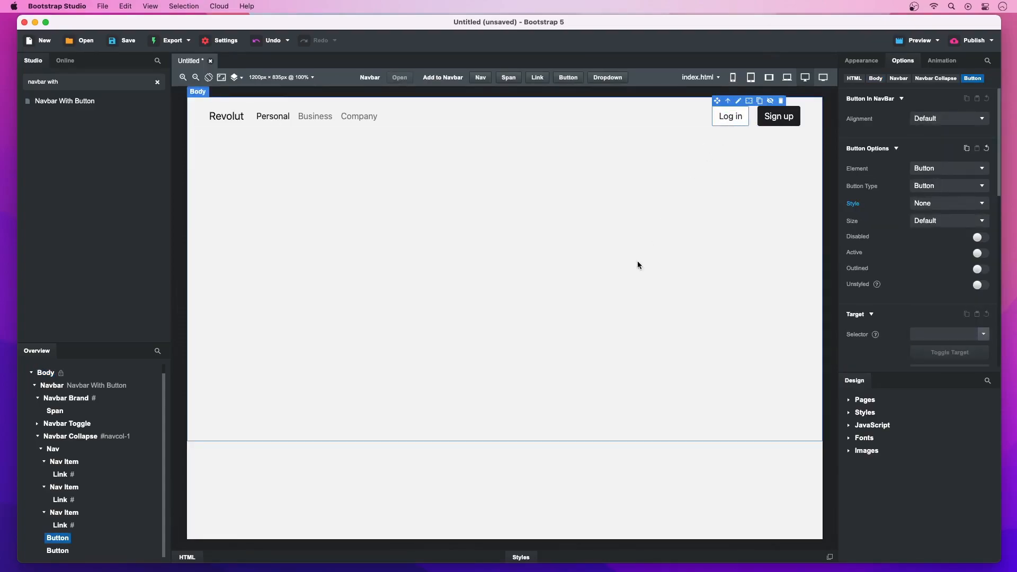
{"action": "left_click", "coordinate": [431, 560]}
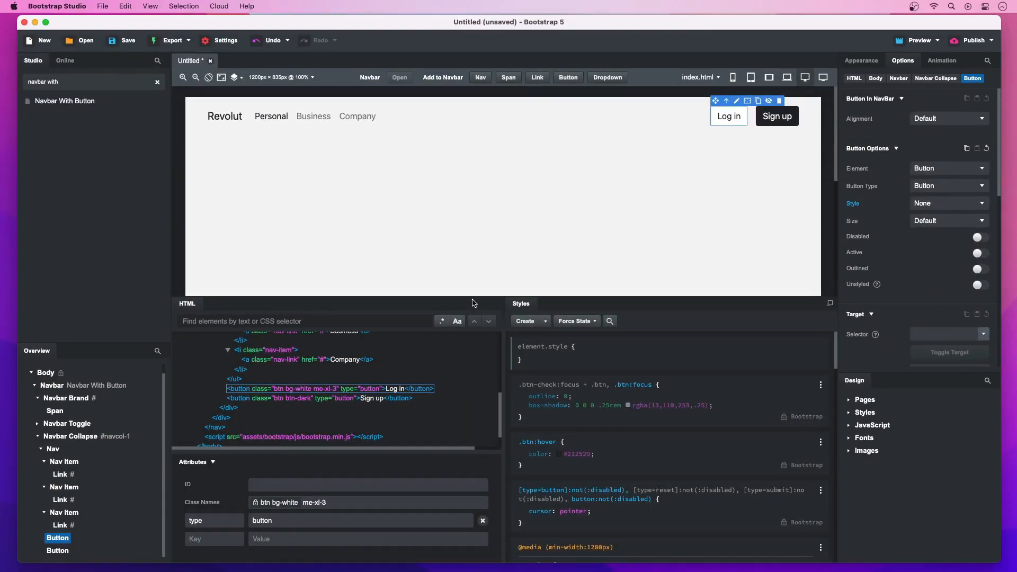
{"action": "left_click", "coordinate": [668, 177]}
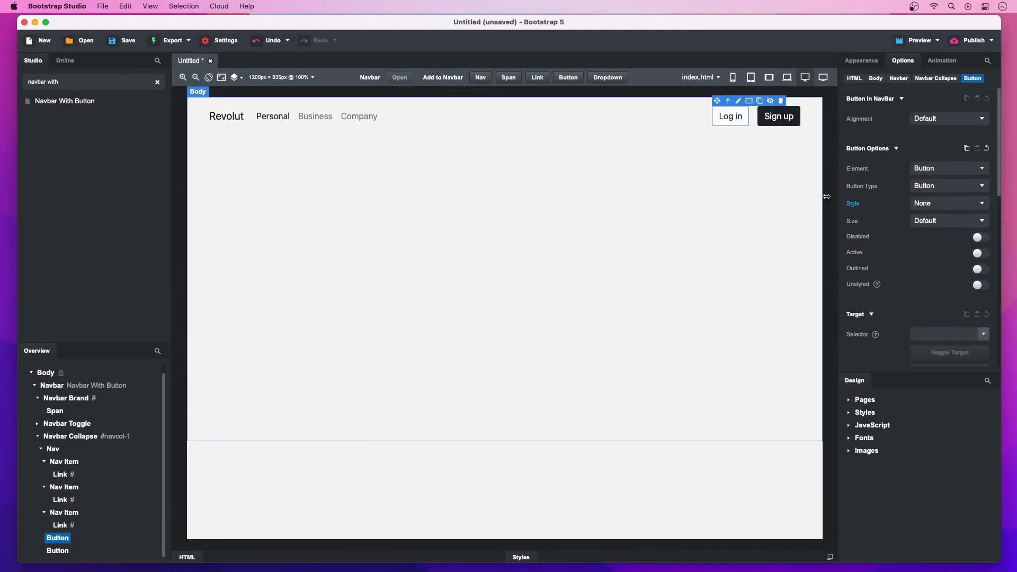
- Create a .btn rule in styles.css from the Log in button and set its border radius to 10px
{"action": "left_click", "coordinate": [880, 68]}
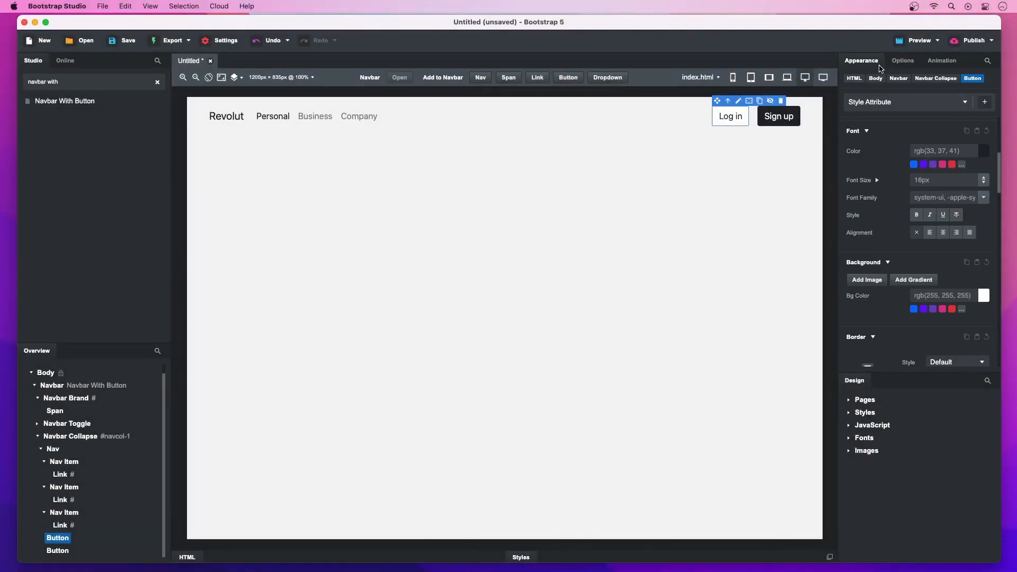
{"action": "left_click", "coordinate": [984, 104]}
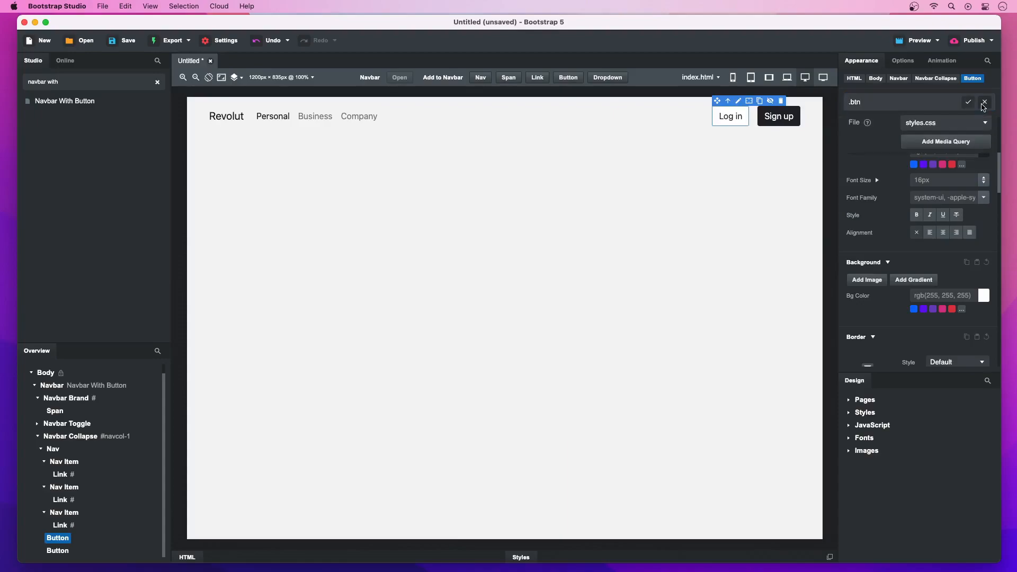
{"action": "left_click", "coordinate": [968, 103]}
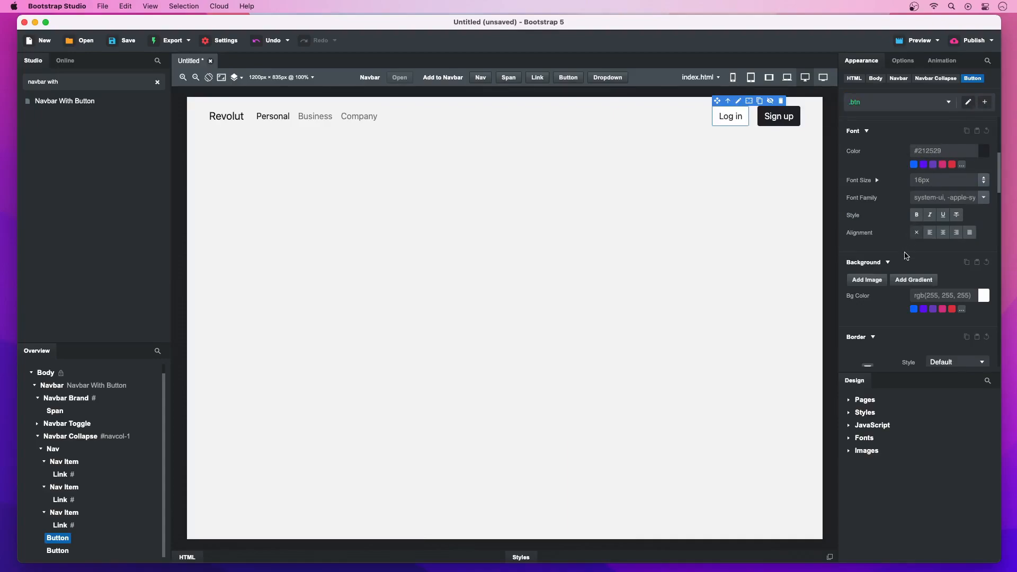
{"action": "scroll", "coordinate": [906, 256], "scroll_direction": "down", "scroll_amount": 3}
{"action": "left_click", "coordinate": [942, 311]}
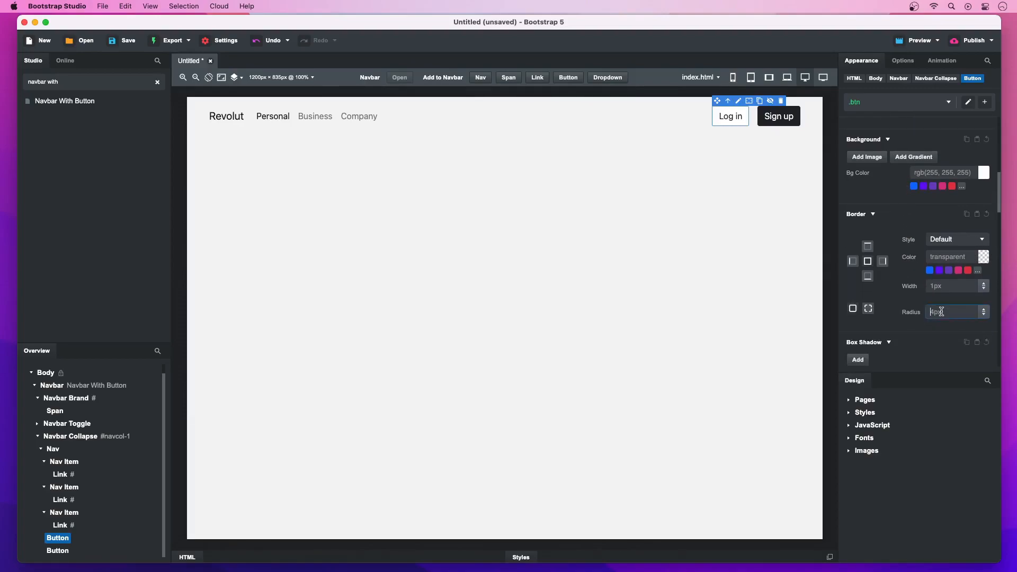
{"action": "type", "text": "6px"}
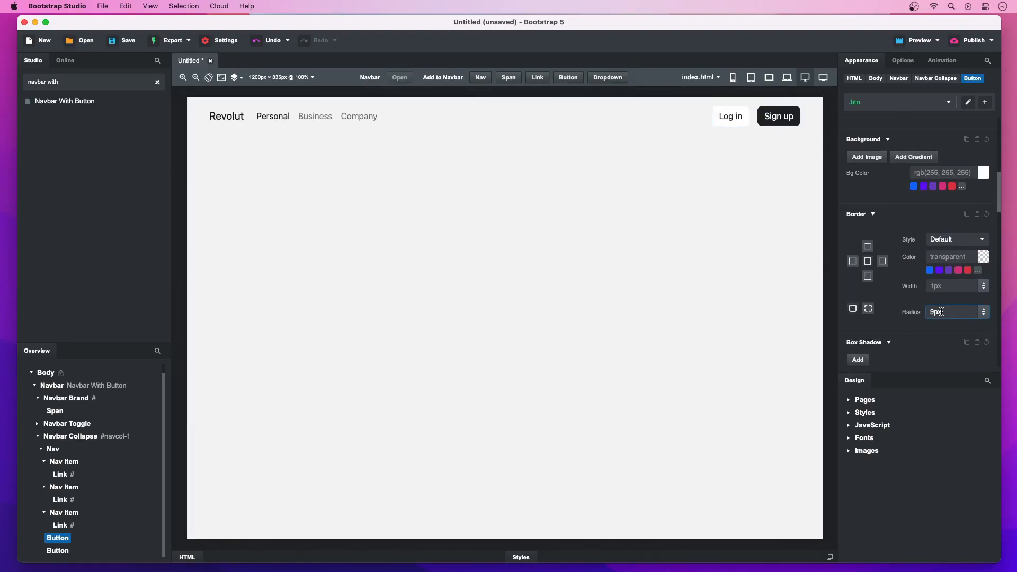
{"action": "key", "text": "Up"}
{"action": "left_click", "coordinate": [920, 323]}
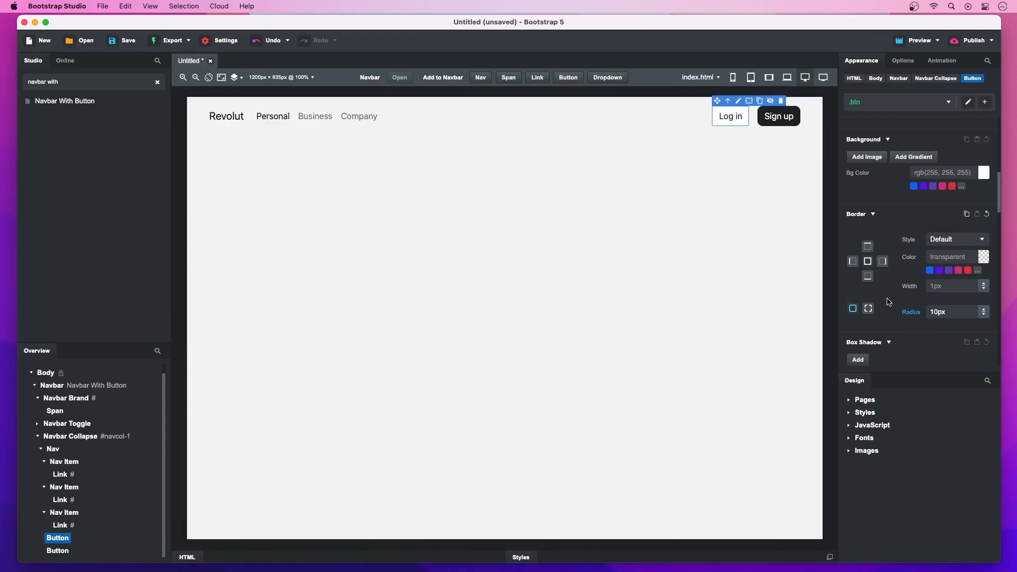
- Create a .navbar rule in styles.css and set its background color to rgba(241, 242, 244, 0.8), copied from the TextEdit notes
{"action": "left_click", "coordinate": [741, 130]}
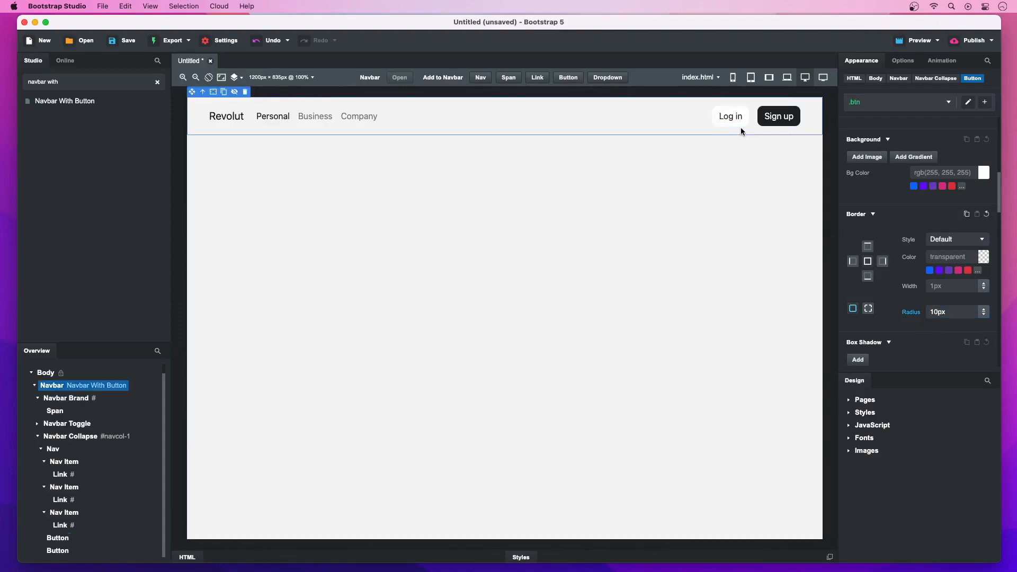
{"action": "left_click", "coordinate": [986, 103]}
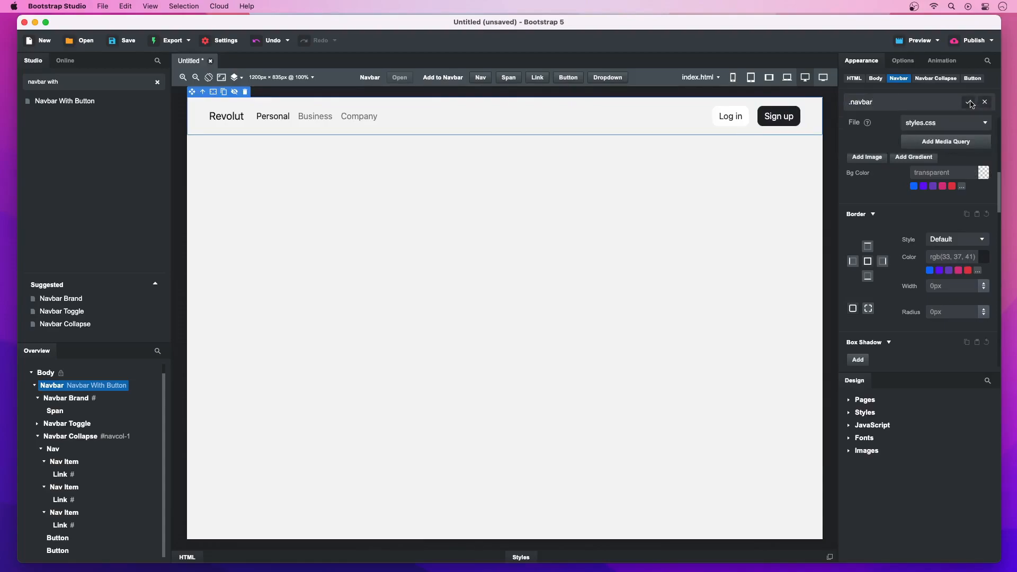
{"action": "left_click", "coordinate": [969, 102]}
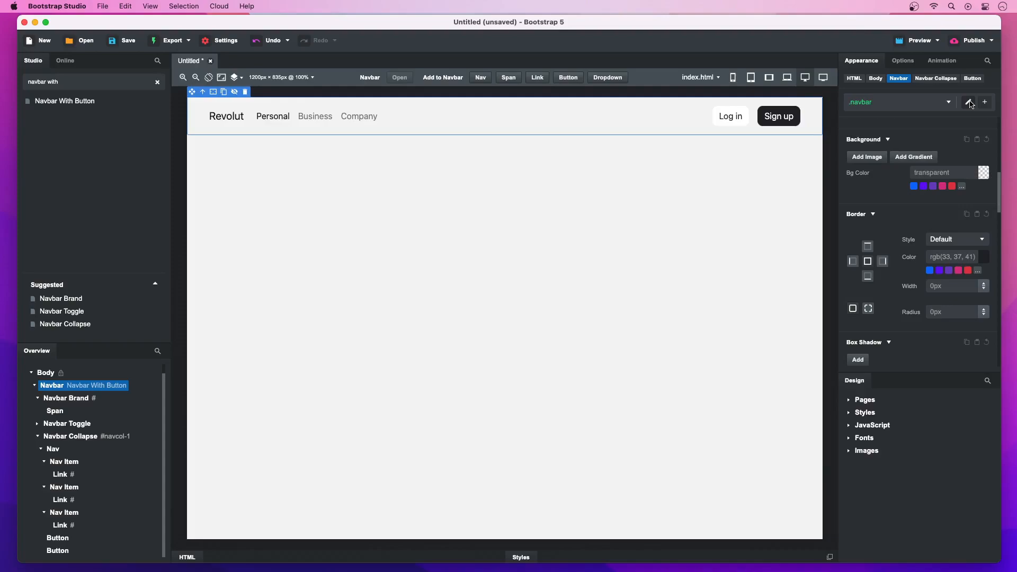
{"action": "left_click", "coordinate": [962, 172]}
{"action": "key", "text": "super+Tab"}
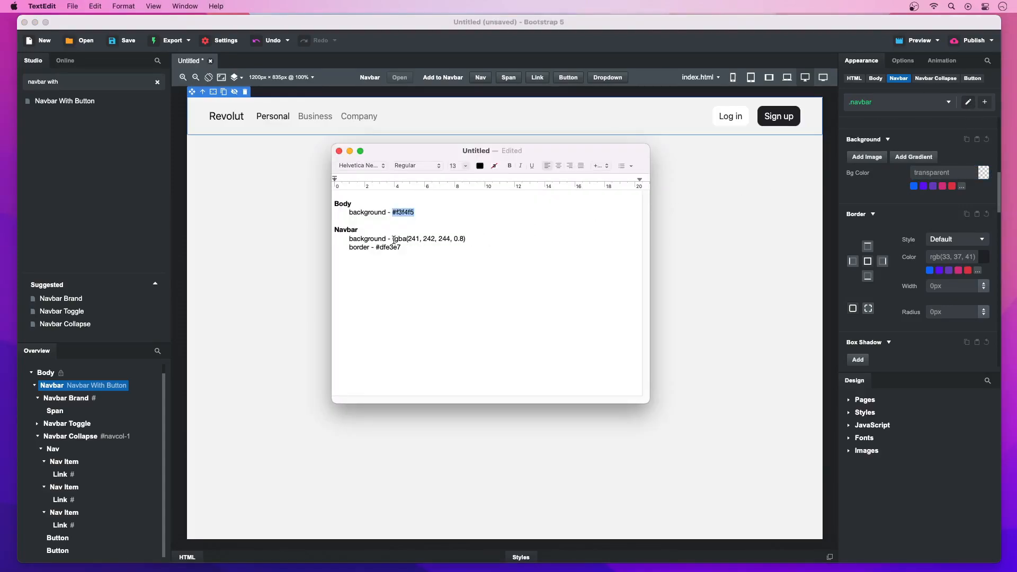
{"action": "left_click_drag", "start_coordinate": [392, 239], "coordinate": [467, 239]}
{"action": "key", "text": "super+c"}
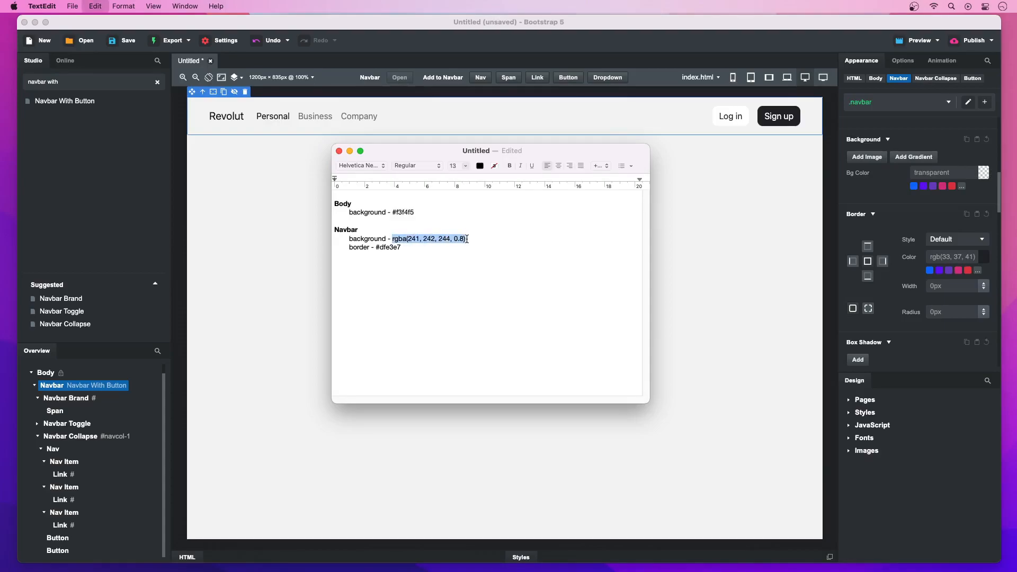
{"action": "key", "text": "super+Tab"}
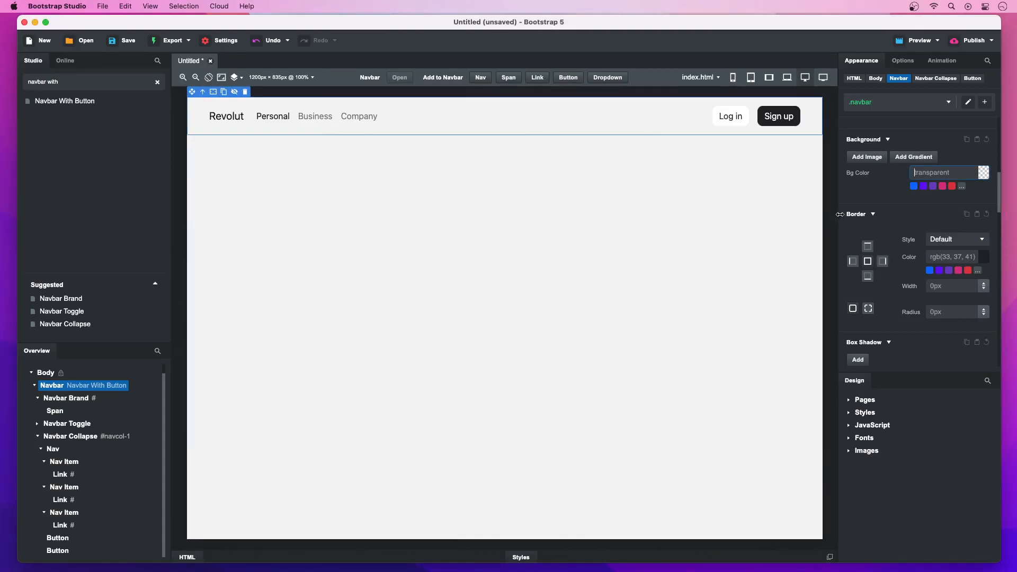
{"action": "key", "text": "super+v"}
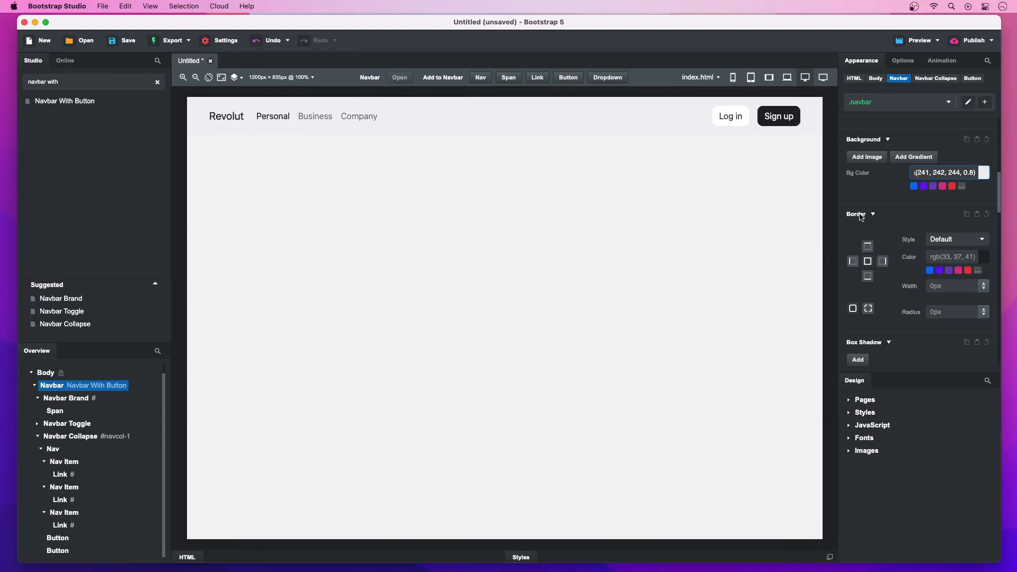
{"action": "left_click", "coordinate": [884, 205]}
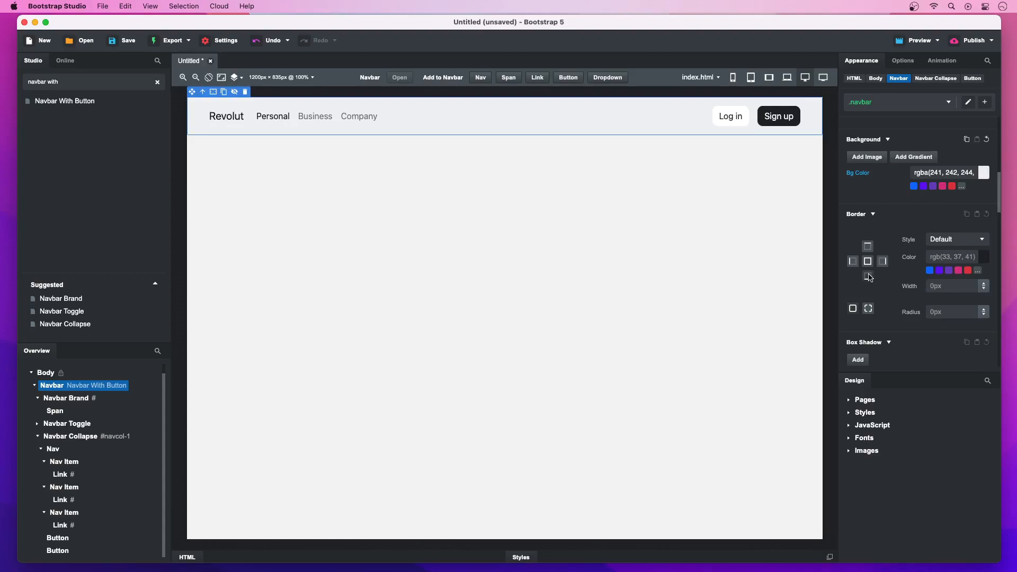
- Give the .navbar rule a Solid bottom border with a width of 1px
{"action": "left_click", "coordinate": [945, 241]}
{"action": "left_click", "coordinate": [945, 262]}
{"action": "left_click", "coordinate": [946, 287]}
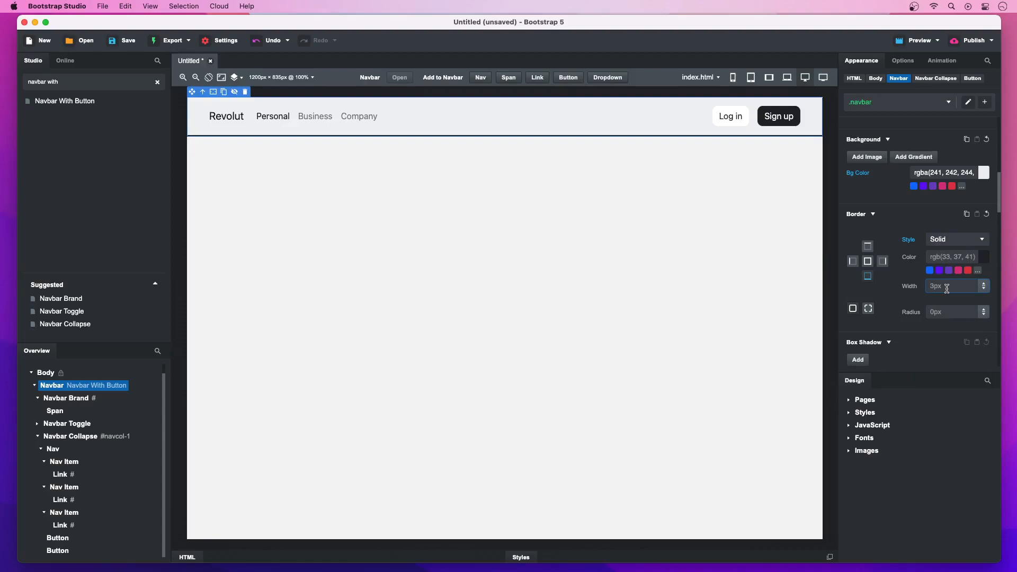
{"action": "type", "text": "1"}
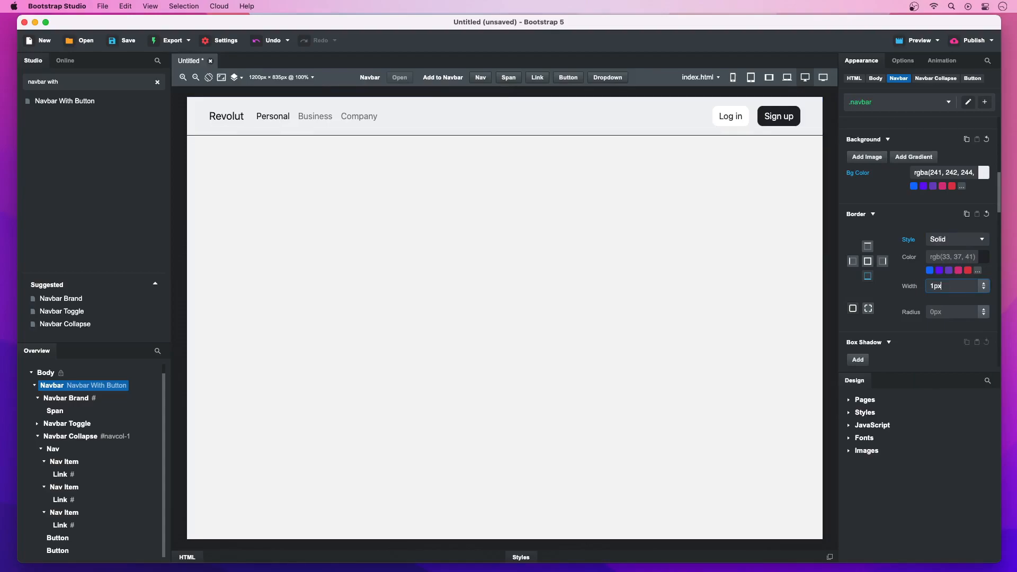
- Set the navbar's bottom border color to #dfe3e7, copied from the TextEdit notes
{"action": "left_click", "coordinate": [948, 258]}
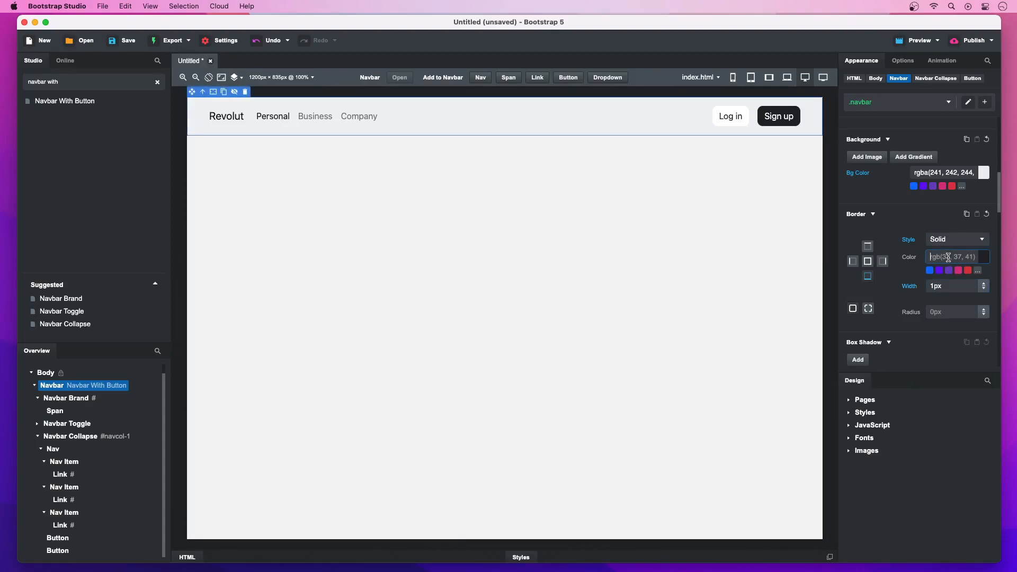
{"action": "key", "text": "super+Tab"}
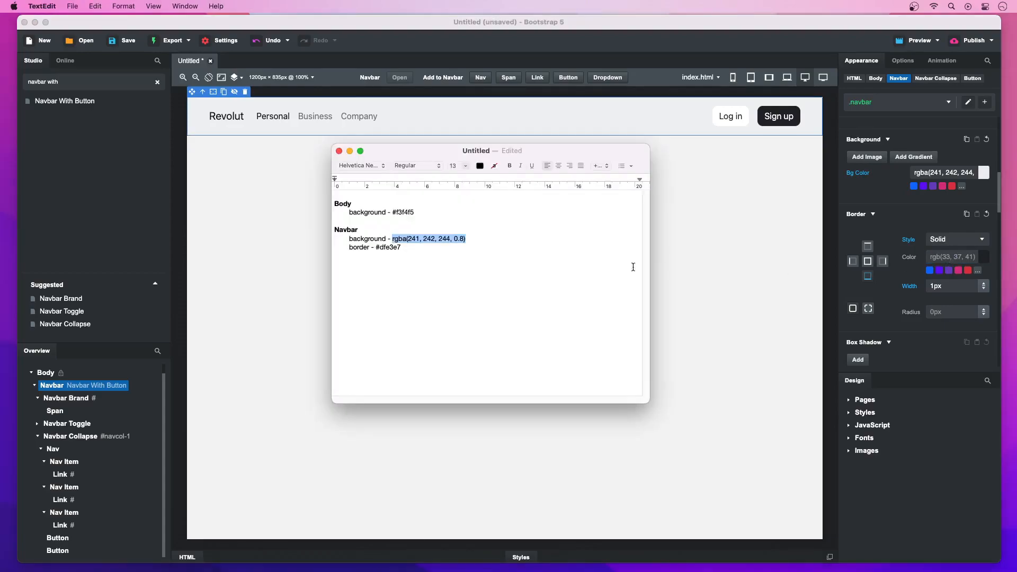
{"action": "left_click_drag", "start_coordinate": [376, 248], "coordinate": [399, 247]}
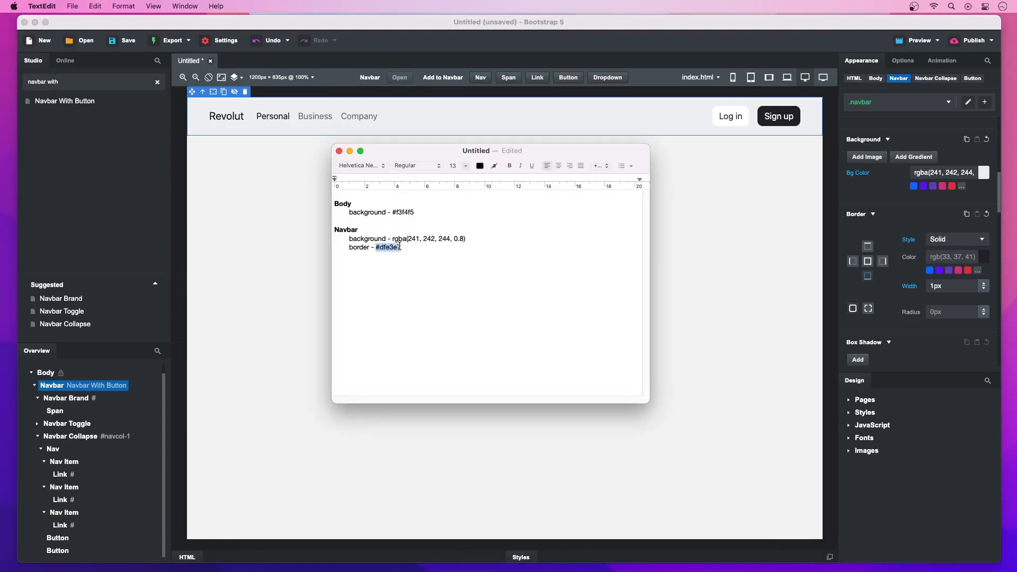
{"action": "key", "text": "super+c"}
{"action": "key", "text": "super+Tab"}
{"action": "key", "text": "super+v"}
{"action": "key", "text": "Return"}
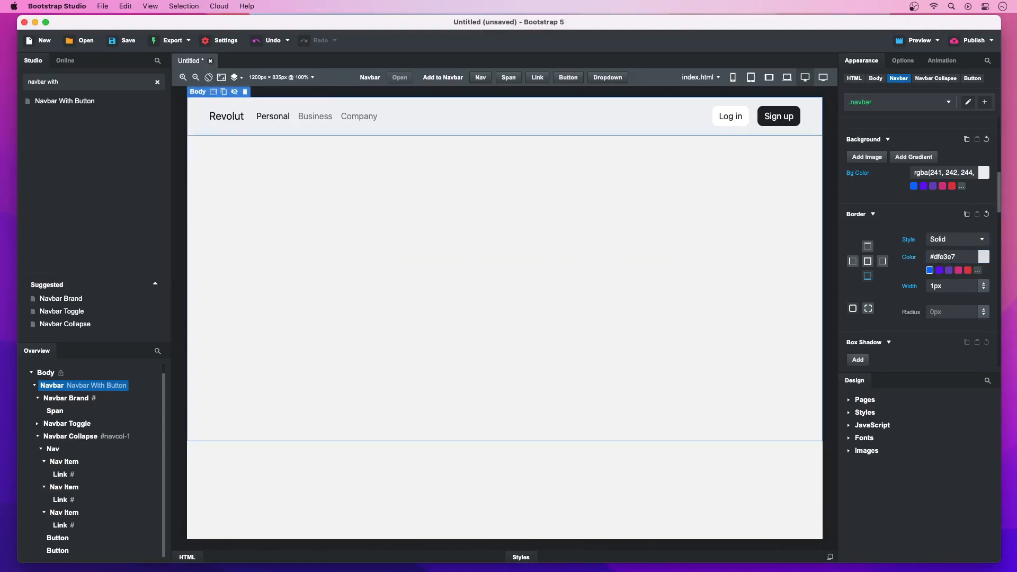
- Set the navbar's position option to Sticky top
{"action": "left_click", "coordinate": [899, 62]}
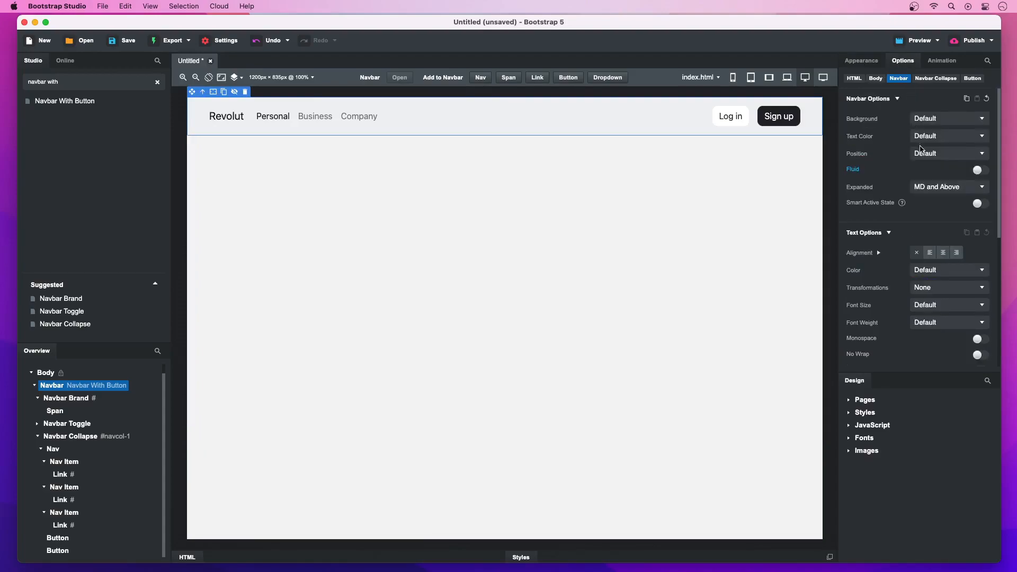
{"action": "left_click", "coordinate": [923, 154]}
{"action": "left_click", "coordinate": [931, 189]}
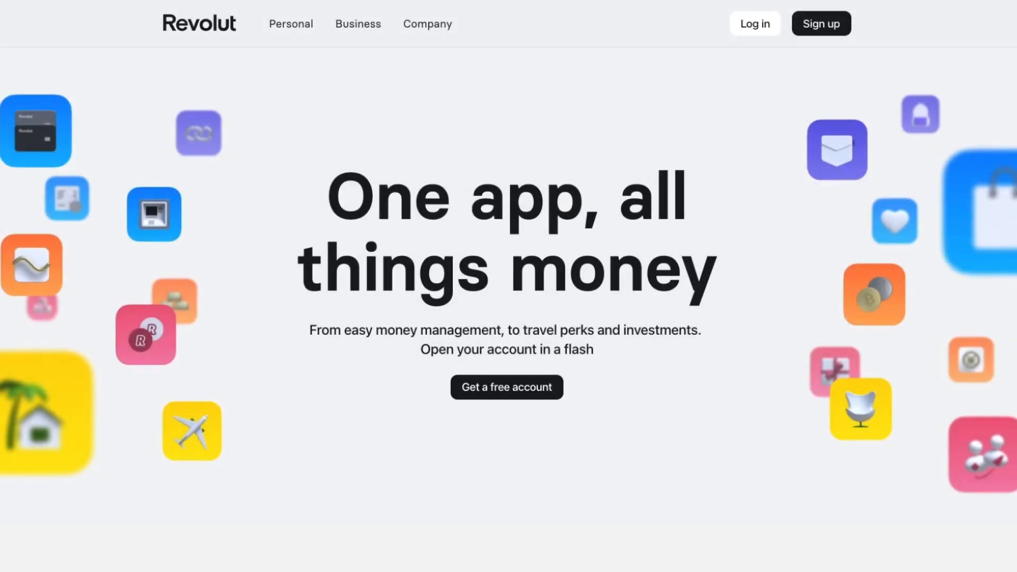
- Examine the hero section and the navbar's scrolling behaviour on the original Revolut home page, and return to Bootstrap Studio
{"action": "scroll", "coordinate": [509, 286], "scroll_direction": "down", "scroll_amount": 1}
{"action": "scroll", "coordinate": [509, 286], "scroll_direction": "down", "scroll_amount": 5}
{"action": "scroll", "coordinate": [509, 286], "scroll_direction": "up", "scroll_amount": 3}
{"action": "scroll", "coordinate": [508, 286], "scroll_direction": "up", "scroll_amount": 4}
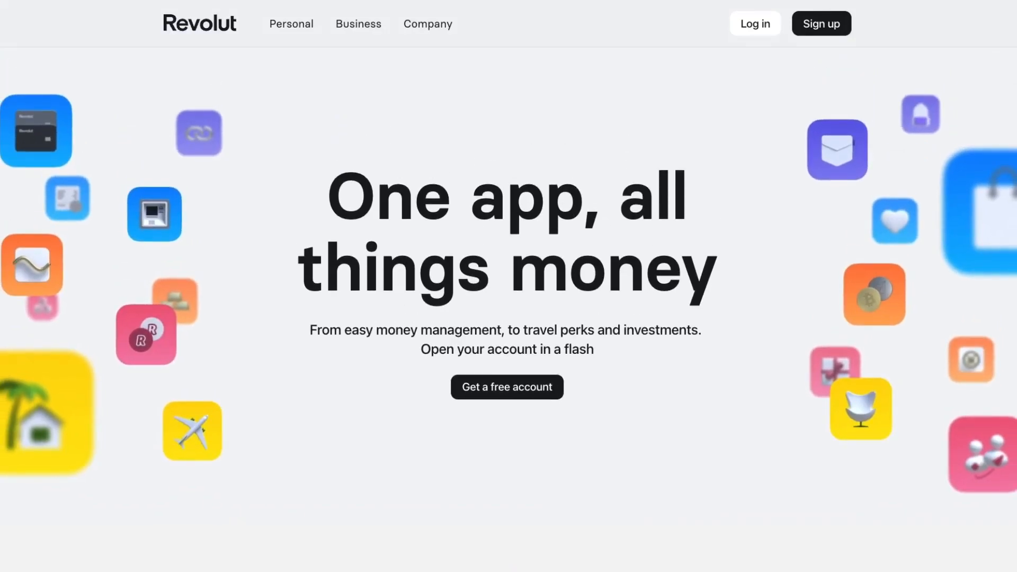
{"action": "scroll", "coordinate": [509, 286], "scroll_direction": "down", "scroll_amount": 5}
{"action": "scroll", "coordinate": [508, 286], "scroll_direction": "up", "scroll_amount": 1}
{"action": "scroll", "coordinate": [508, 286], "scroll_direction": "up", "scroll_amount": 4}
{"action": "key", "text": "ctrl+Left"}
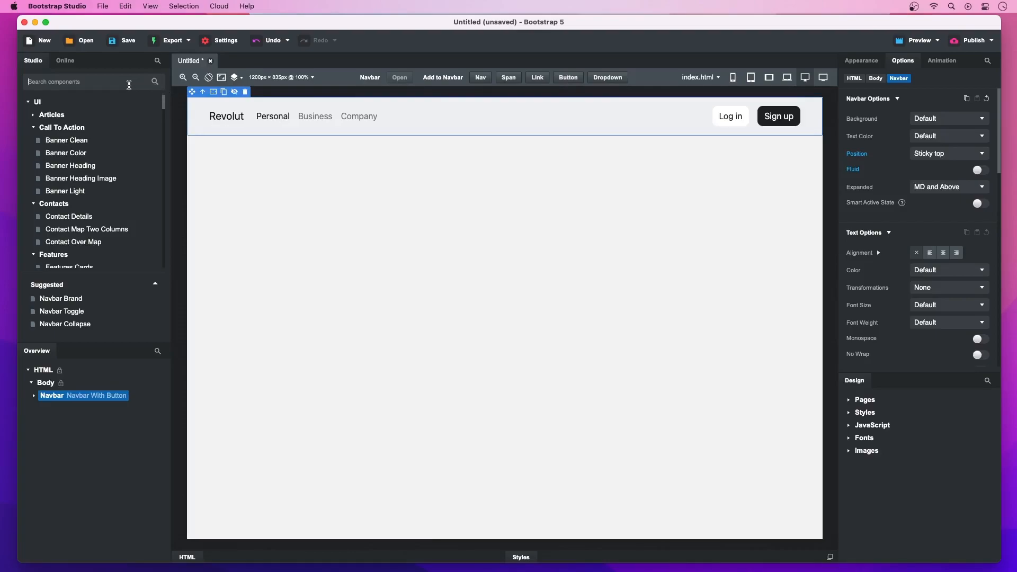
- Find the Section component in the library and add it to the page below the navbar
{"action": "left_click", "coordinate": [129, 86]}
{"action": "type", "text": "sect"}
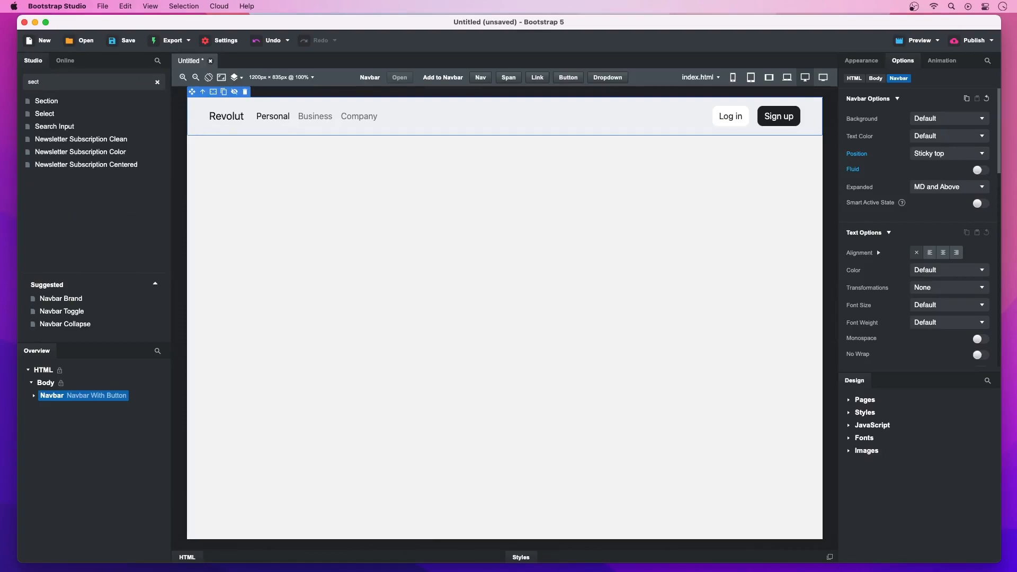
{"action": "left_click_drag", "start_coordinate": [110, 101], "coordinate": [253, 197]}
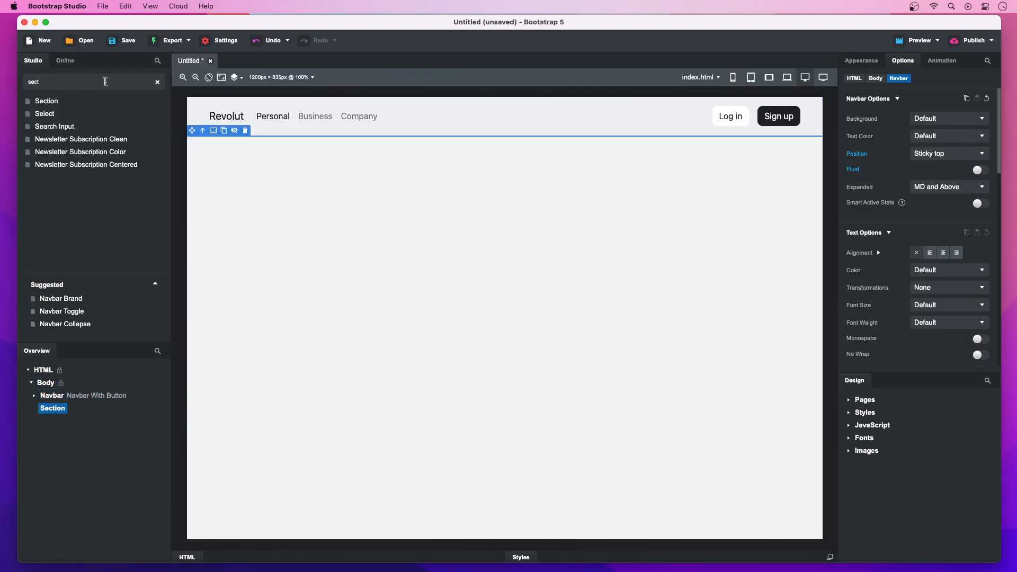
- Add a Div inside the Section and label it Hero
{"action": "double_click", "coordinate": [44, 81]}
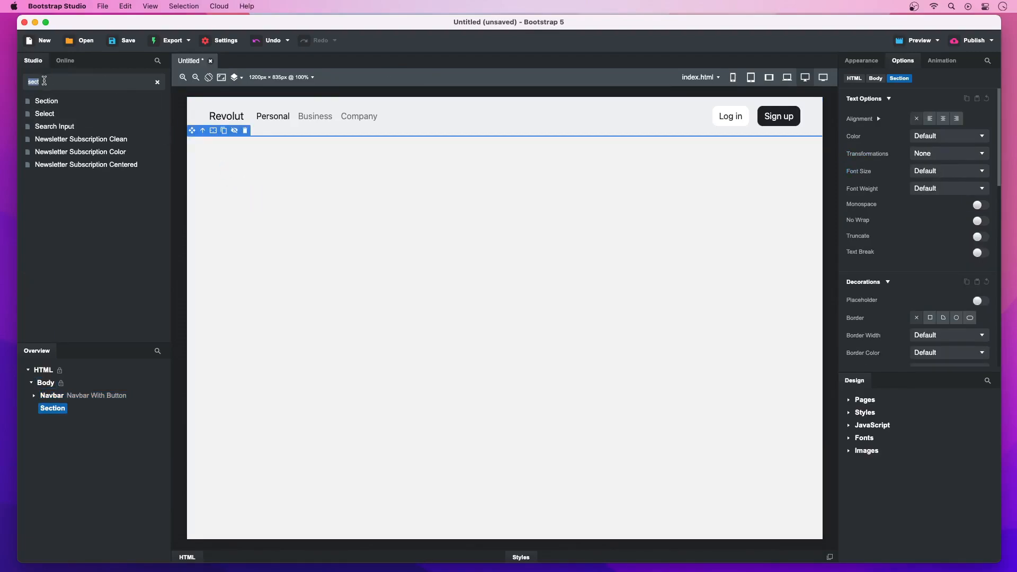
{"action": "type", "text": "div"}
{"action": "left_click_drag", "start_coordinate": [42, 101], "coordinate": [50, 422]}
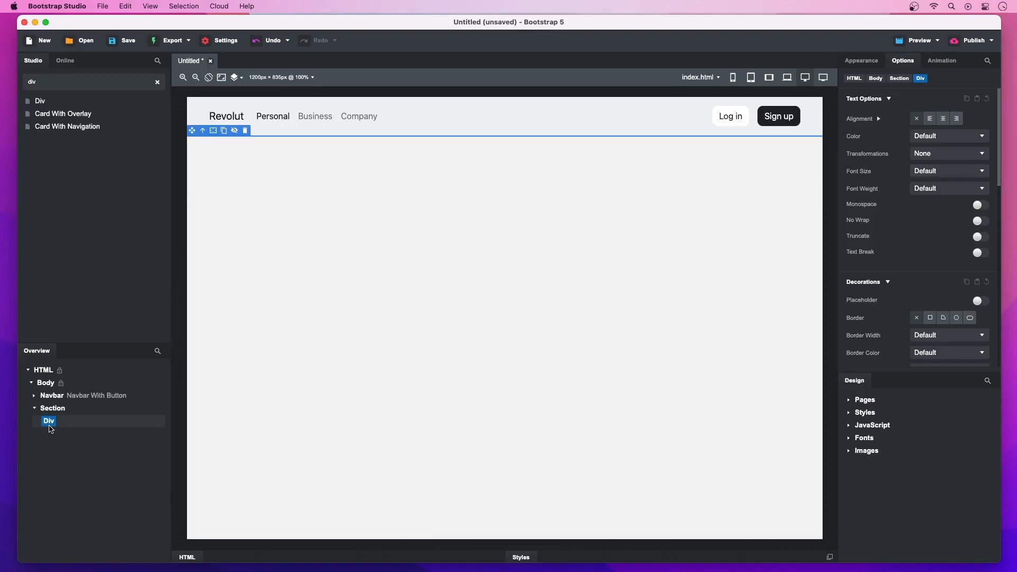
{"action": "key", "text": "super+l"}
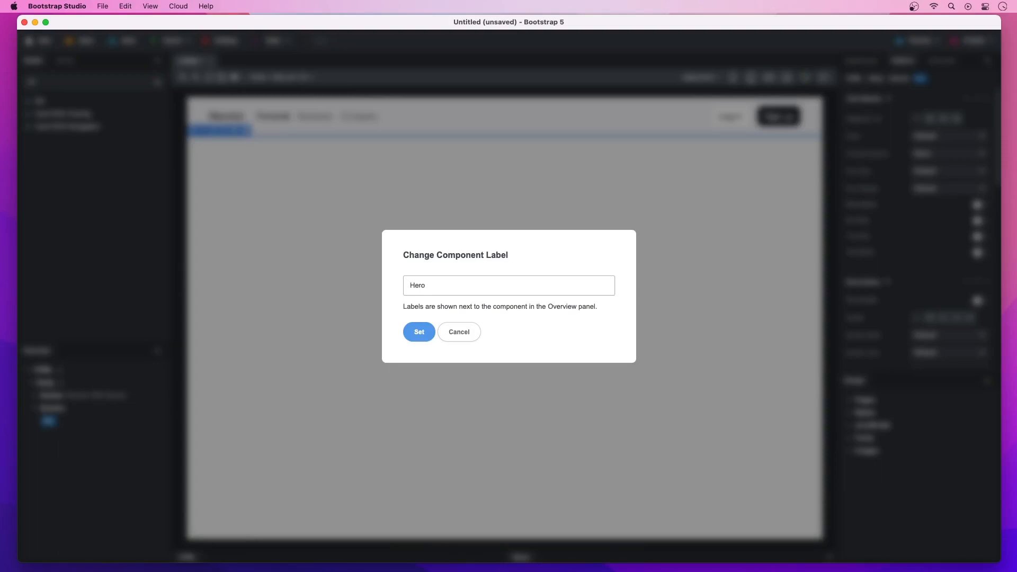
{"action": "key", "text": "Return"}
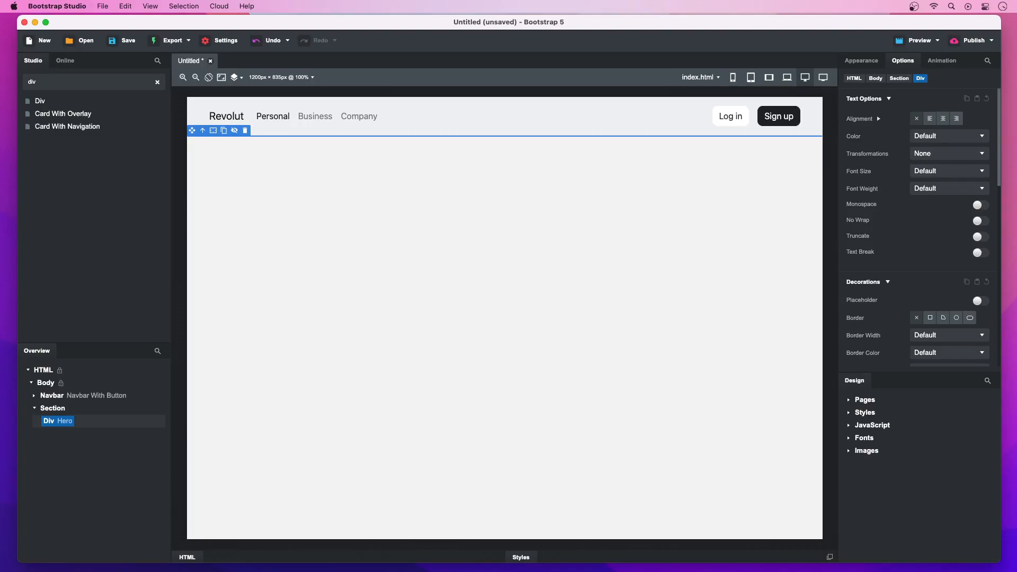
- Duplicate the Hero div, nest the copy inside the original and label it Hero Content
{"action": "key", "text": "super+d"}
{"action": "left_click_drag", "start_coordinate": [51, 439], "coordinate": [61, 441]}
{"action": "double_click", "coordinate": [61, 441]}
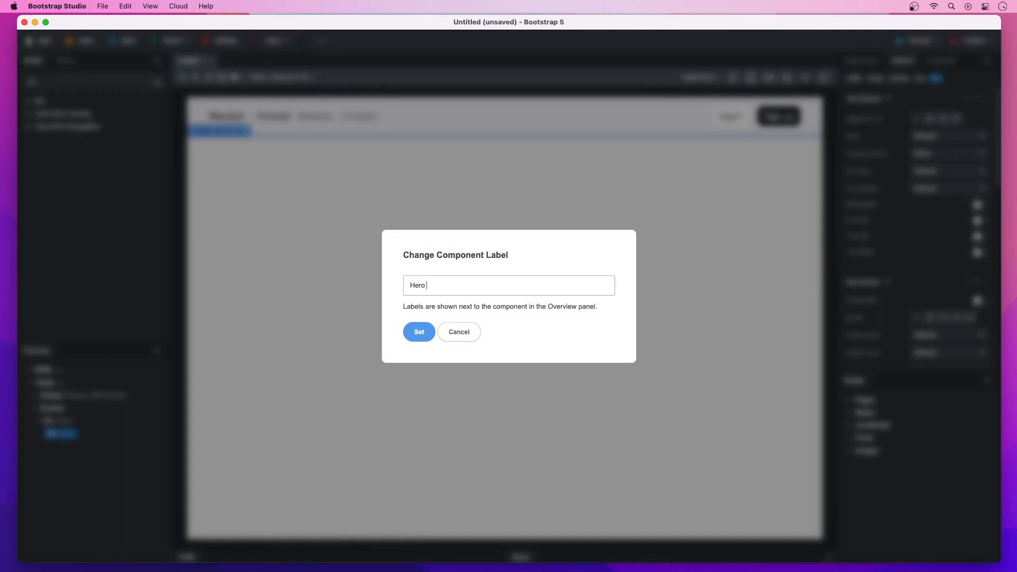
{"action": "key", "text": "Return"}
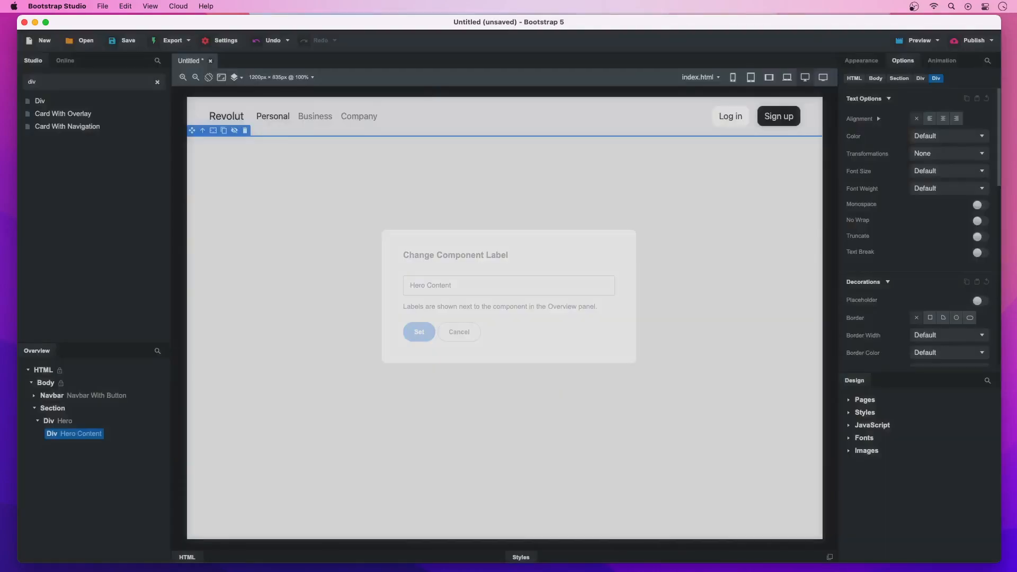
- Add a Heading inside the Hero Content div, with a Paragraph below it
{"action": "double_click", "coordinate": [42, 88]}
{"action": "type", "text": "Head"}
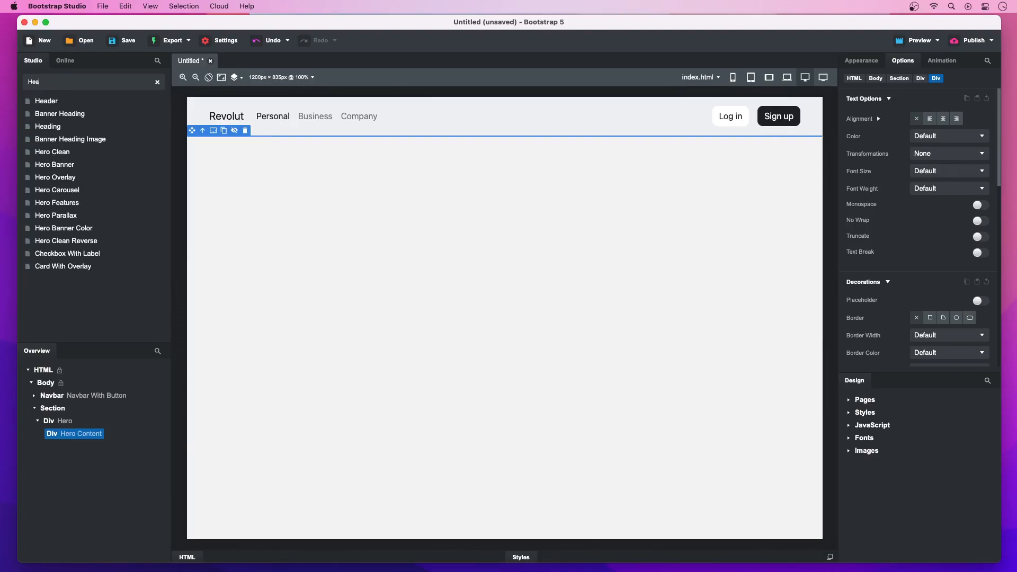
{"action": "left_click_drag", "start_coordinate": [53, 126], "coordinate": [56, 435]}
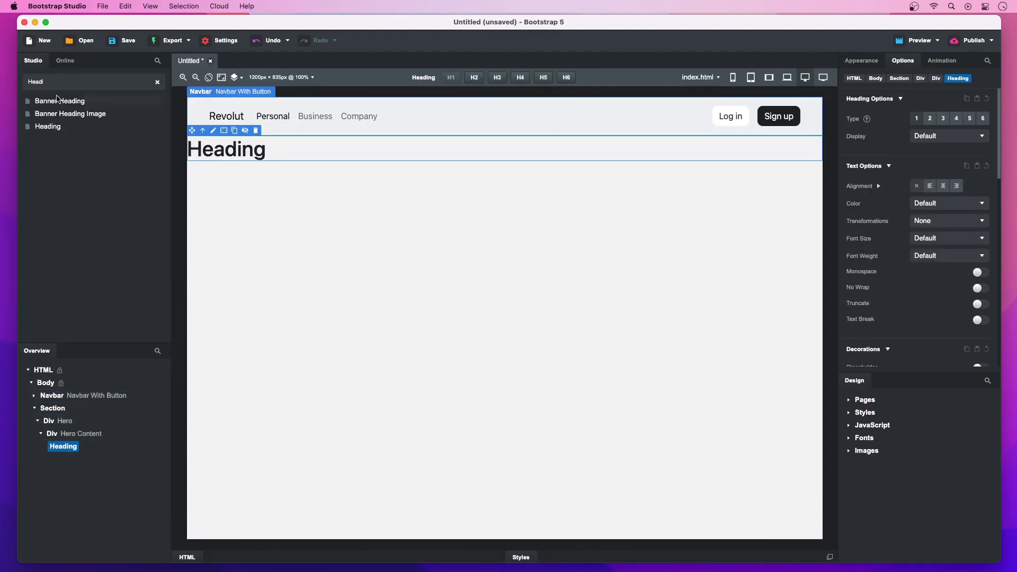
{"action": "double_click", "coordinate": [57, 86]}
{"action": "type", "text": "para"}
{"action": "left_click_drag", "start_coordinate": [58, 99], "coordinate": [76, 437]}
- Find the Button component in the library and add it below the Paragraph inside the Hero Content div
{"action": "double_click", "coordinate": [56, 81]}
{"action": "type", "text": "butto"}
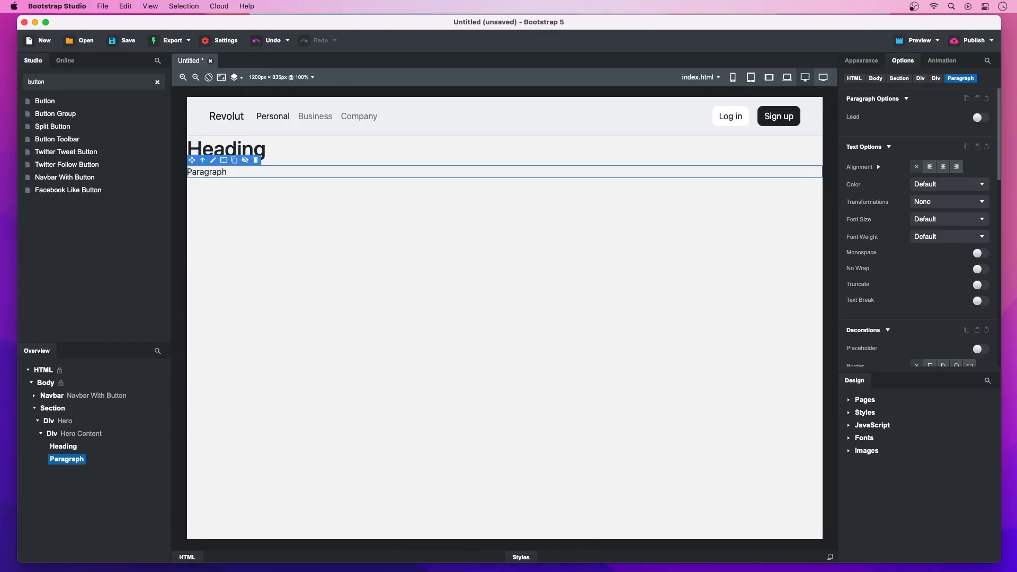
{"action": "type", "text": "n"}
{"action": "left_click_drag", "start_coordinate": [46, 101], "coordinate": [73, 436]}
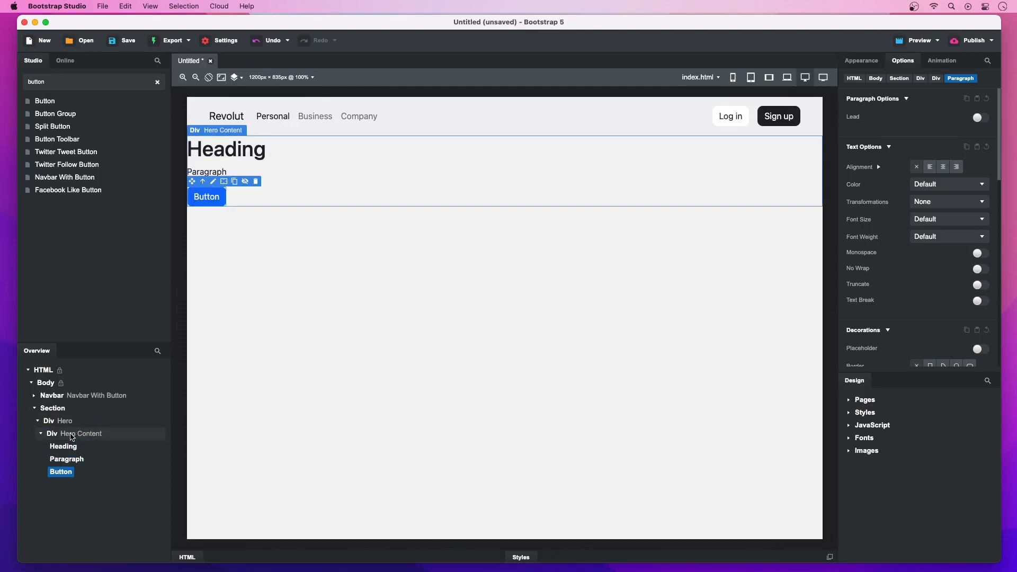
- In the 360px phone view, make the Hero Content div a flex container centered on both axes with Column direction
{"action": "left_click", "coordinate": [73, 436]}
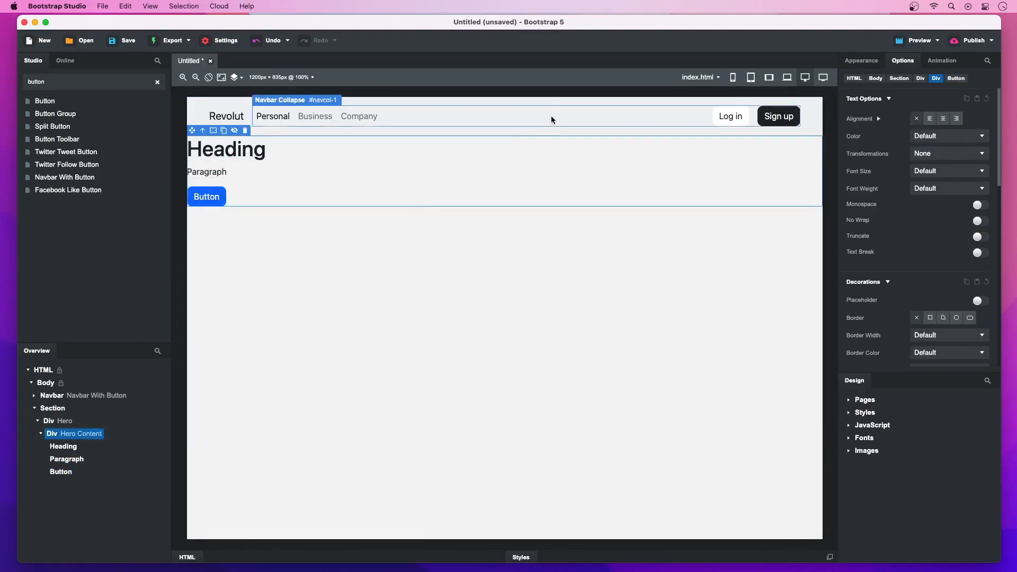
{"action": "left_click", "coordinate": [731, 76]}
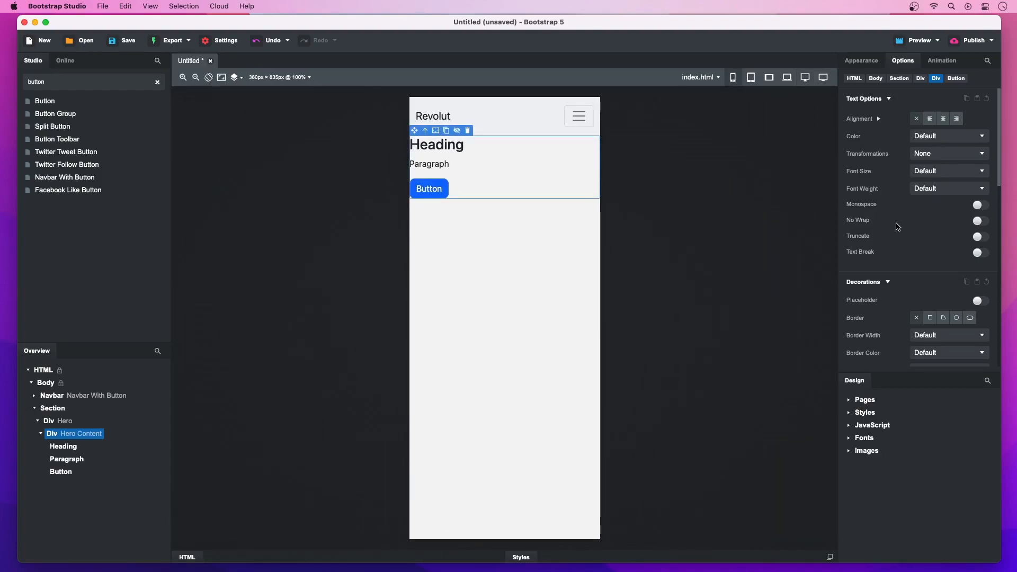
{"action": "scroll", "coordinate": [896, 227], "scroll_direction": "down", "scroll_amount": 10}
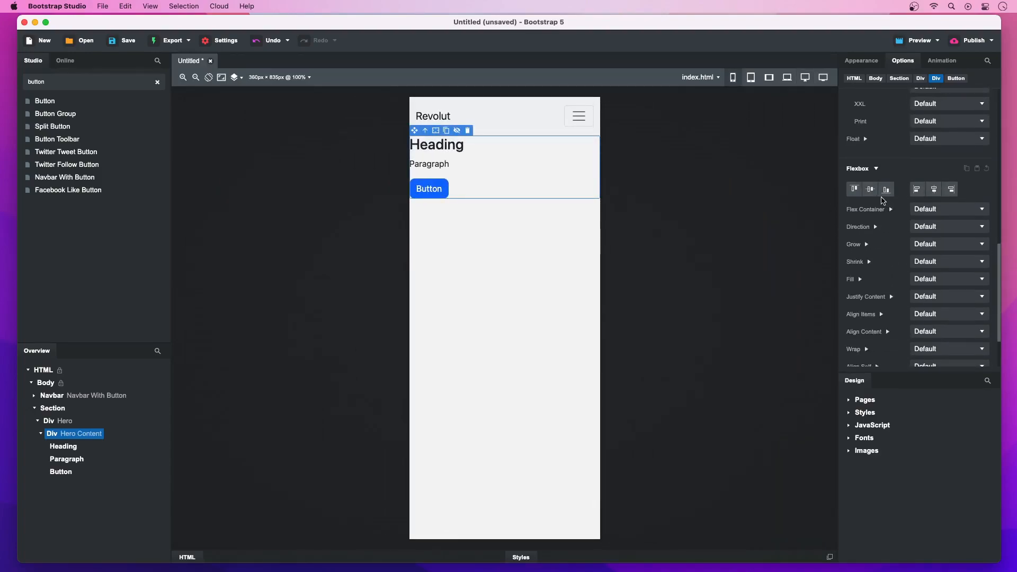
{"action": "left_click", "coordinate": [875, 194]}
{"action": "left_click", "coordinate": [935, 191]}
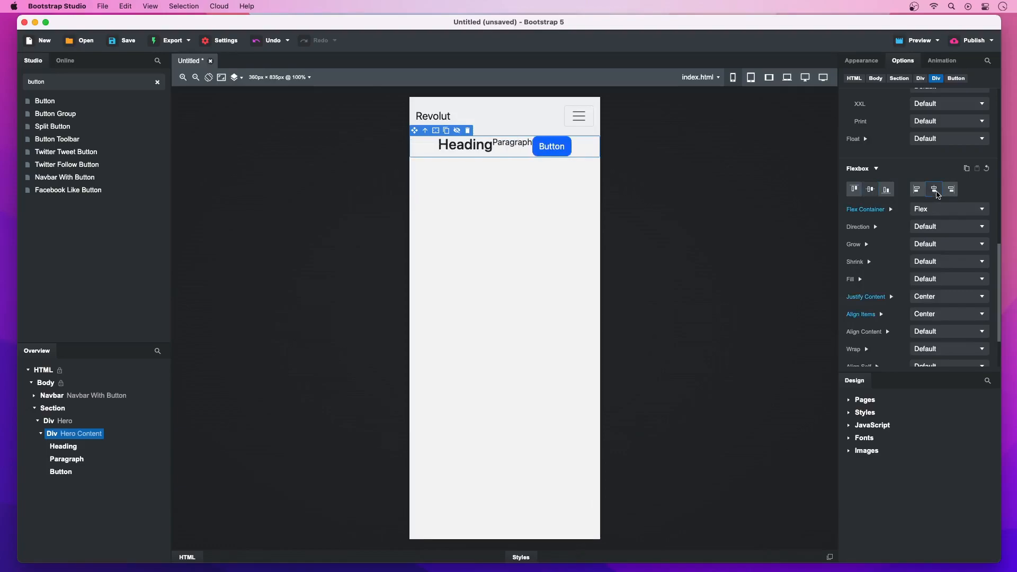
{"action": "left_click", "coordinate": [936, 227]}
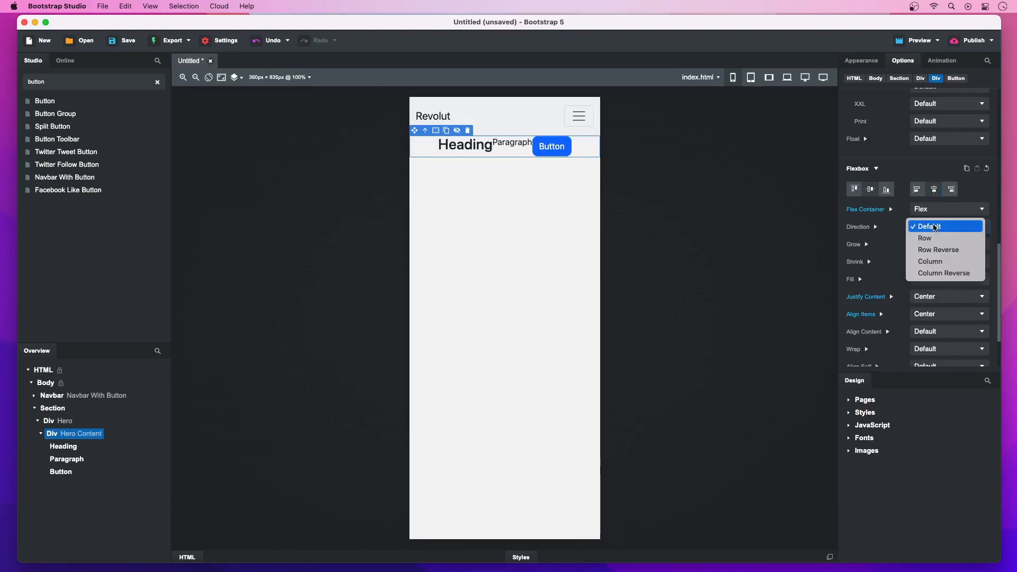
{"action": "left_click", "coordinate": [945, 261]}
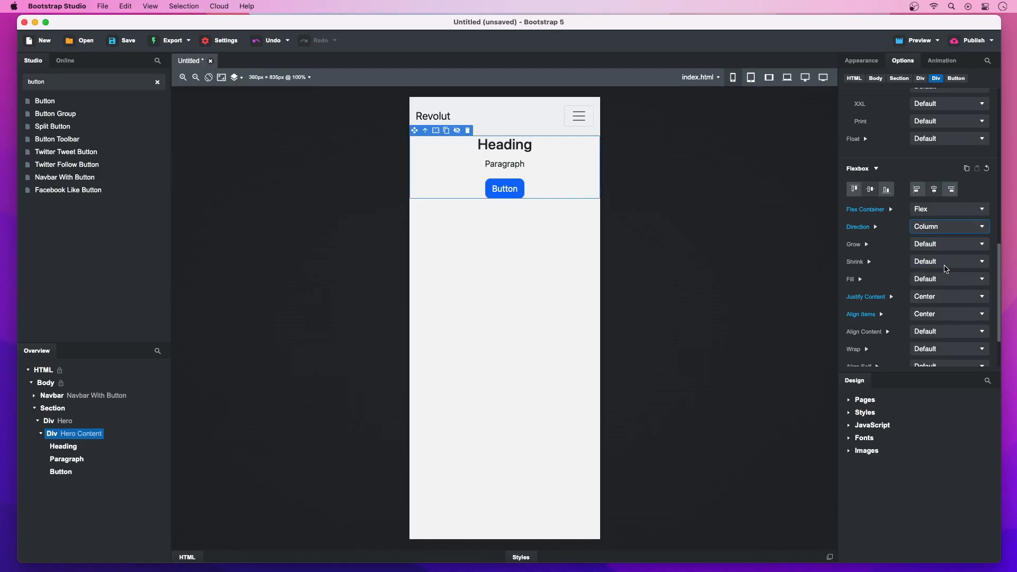
- Change the hero heading text to "One app, all things money"
{"action": "double_click", "coordinate": [520, 149]}
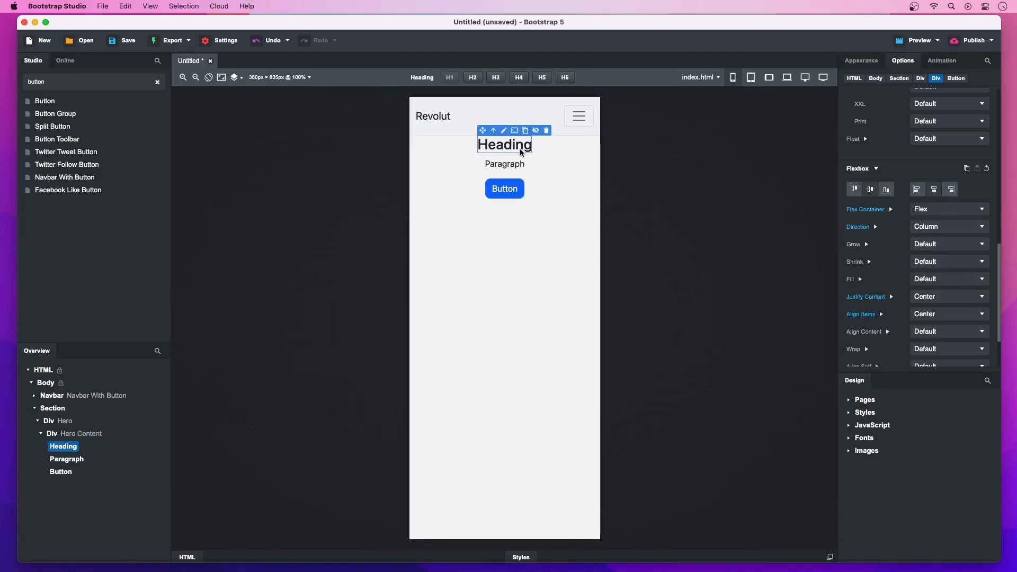
{"action": "type", "text": "One ap"}
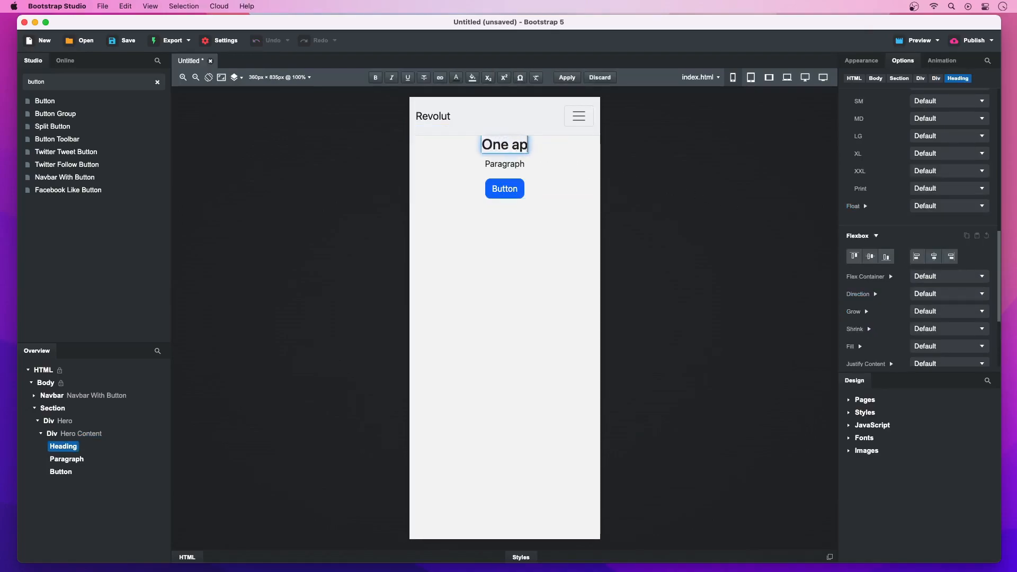
{"action": "type", "text": "p, all things money"}
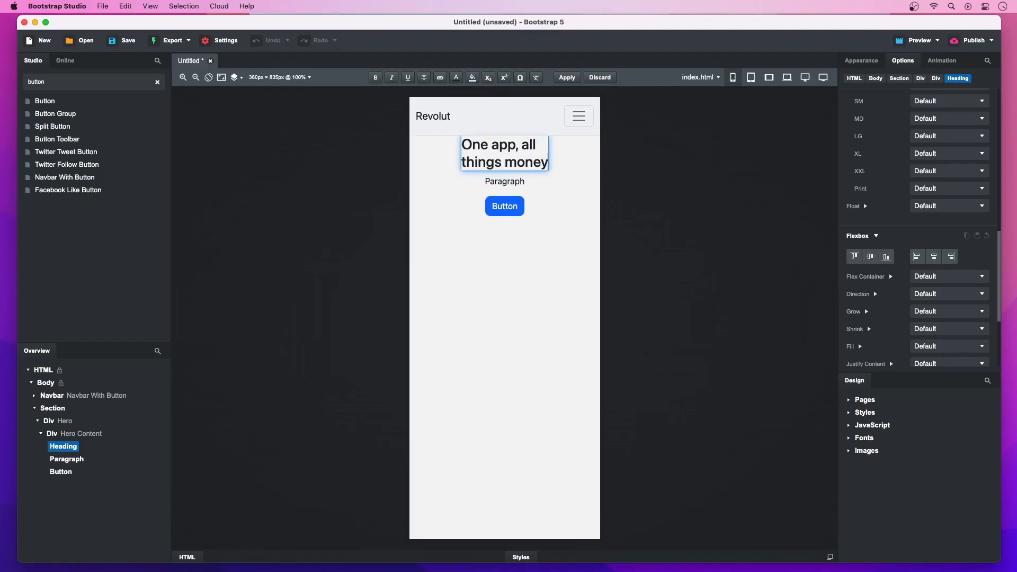
{"action": "key", "text": "Escape"}
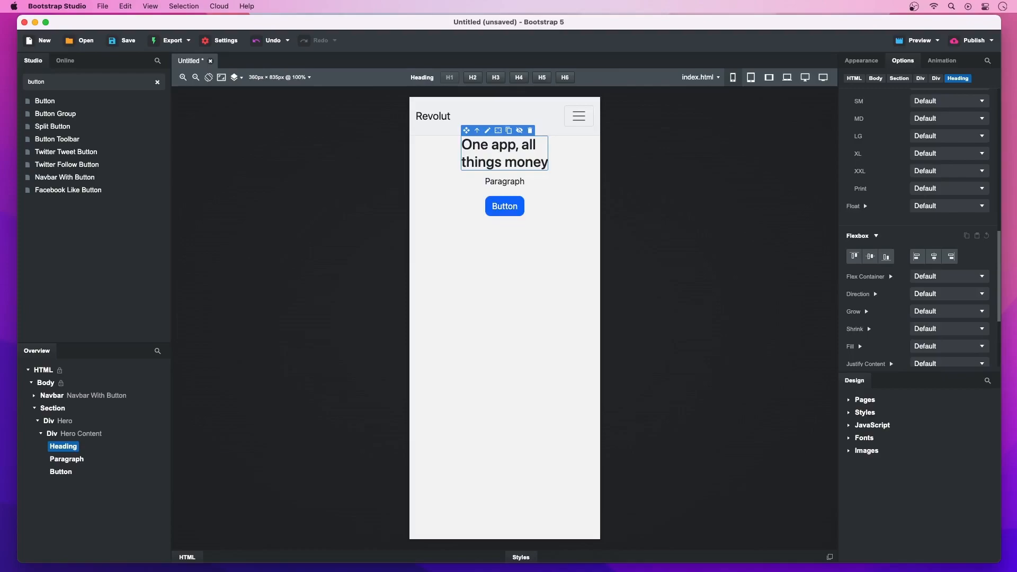
- Set the text alignment of the Hero Content div to center
{"action": "left_click", "coordinate": [534, 180]}
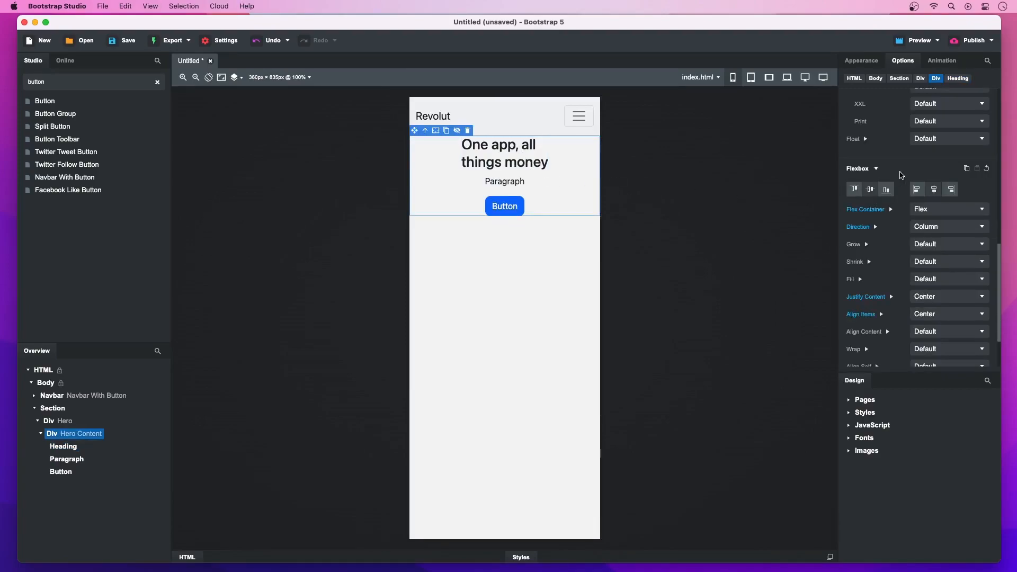
{"action": "scroll", "coordinate": [901, 176], "scroll_direction": "up", "scroll_amount": 10}
{"action": "left_click", "coordinate": [942, 124]}
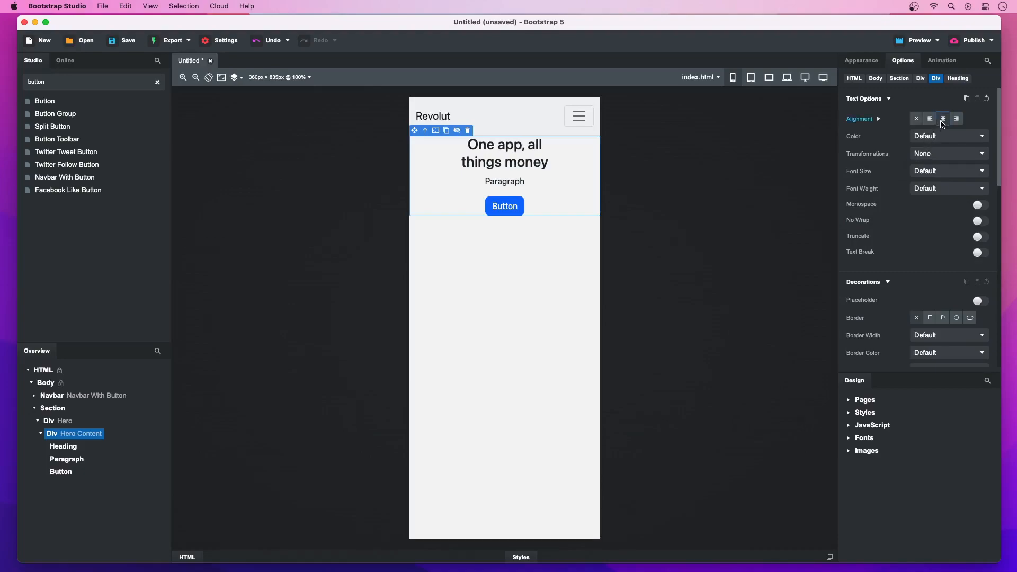
- Style the hero heading as Display 1 with a Bold font weight
{"action": "left_click", "coordinate": [529, 158]}
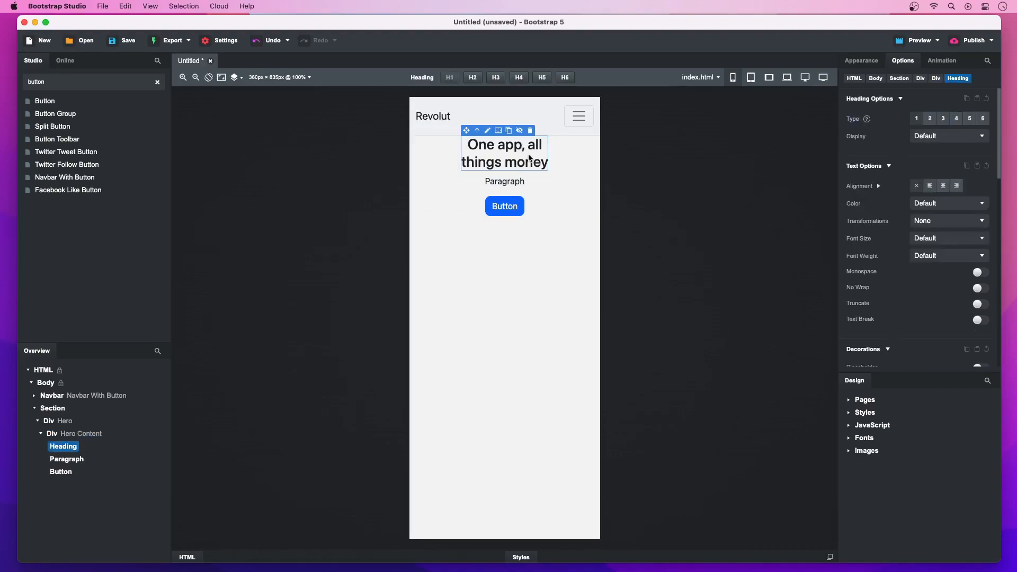
{"action": "left_click", "coordinate": [929, 138]}
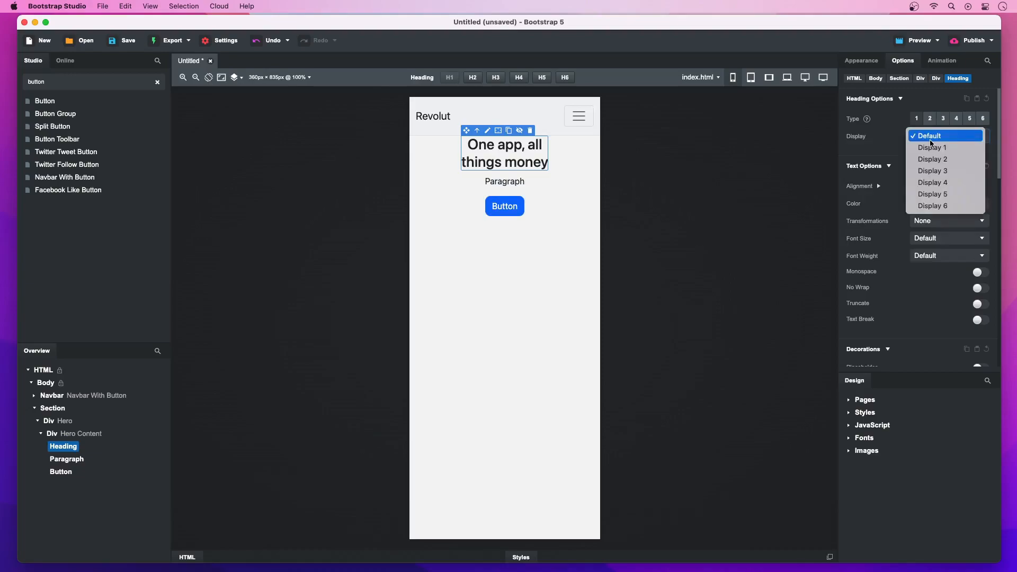
{"action": "left_click", "coordinate": [932, 147]}
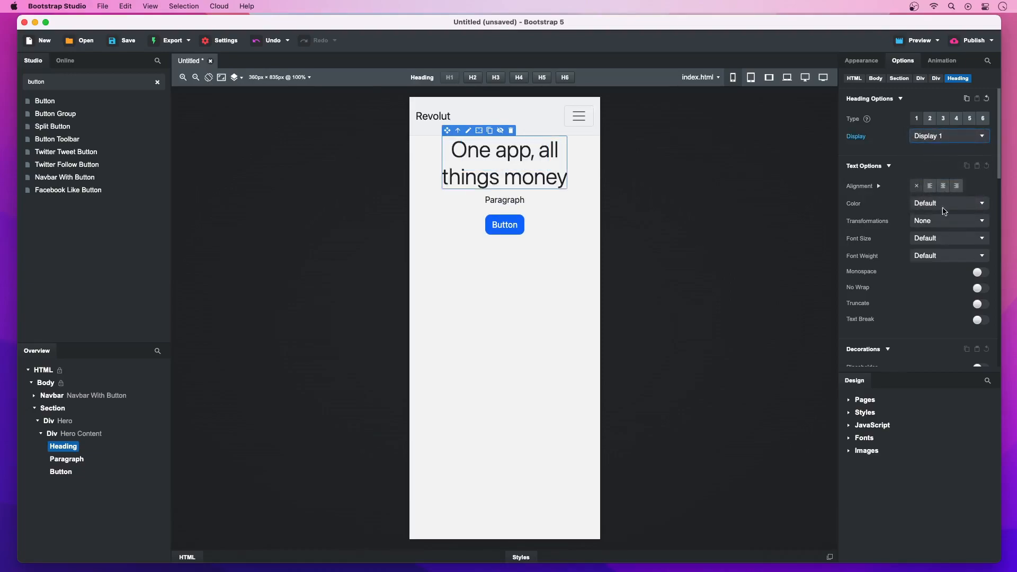
{"action": "left_click", "coordinate": [950, 260]}
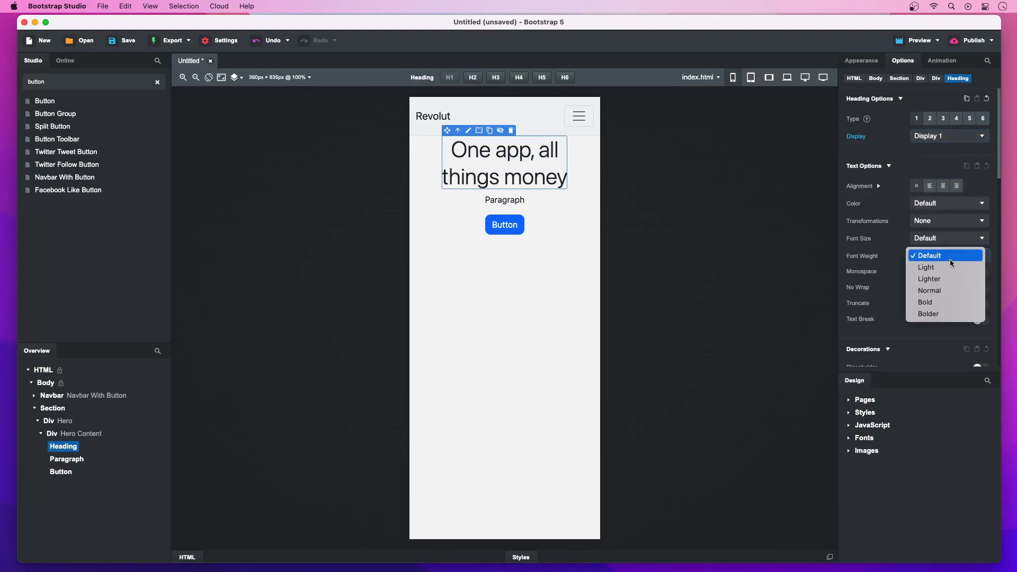
{"action": "left_click", "coordinate": [945, 303]}
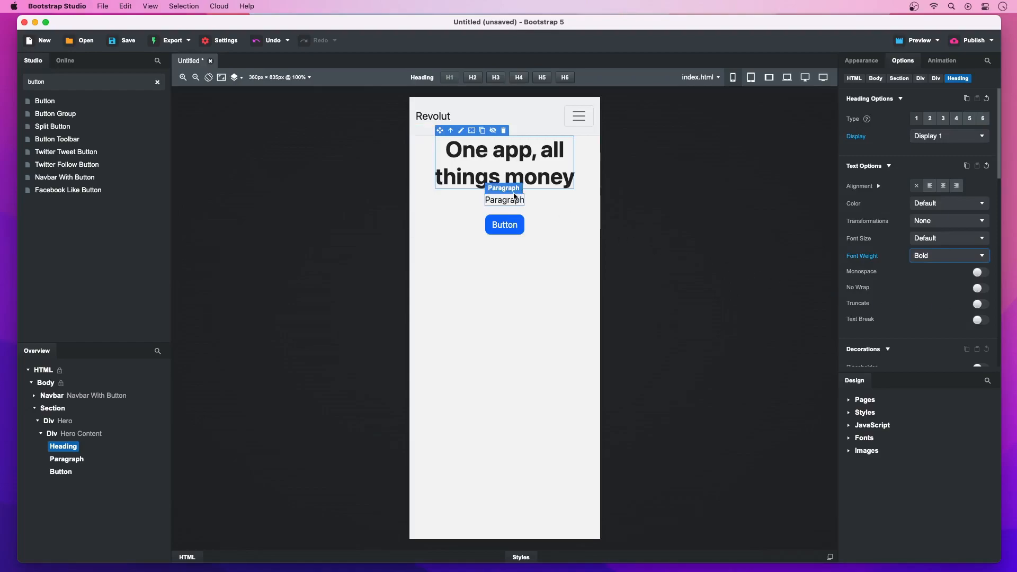
- Set the paragraph to "From easy money management, to travel perks and investments.", line break, "Open your account in a flash", using Font Size 5
{"action": "double_click", "coordinate": [510, 200]}
{"action": "type", "text": "From easy"}
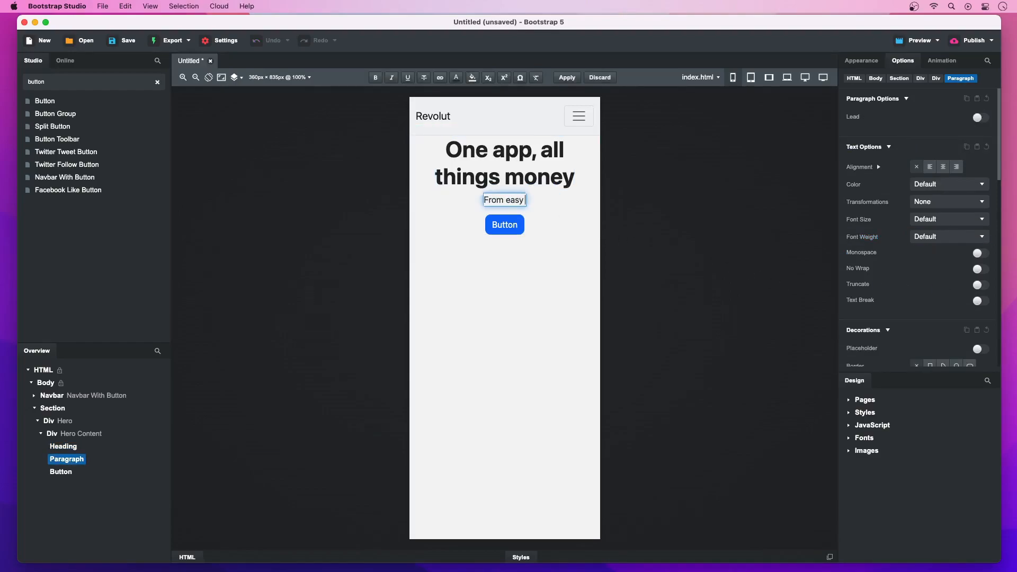
{"action": "type", "text": " money management, to tra"}
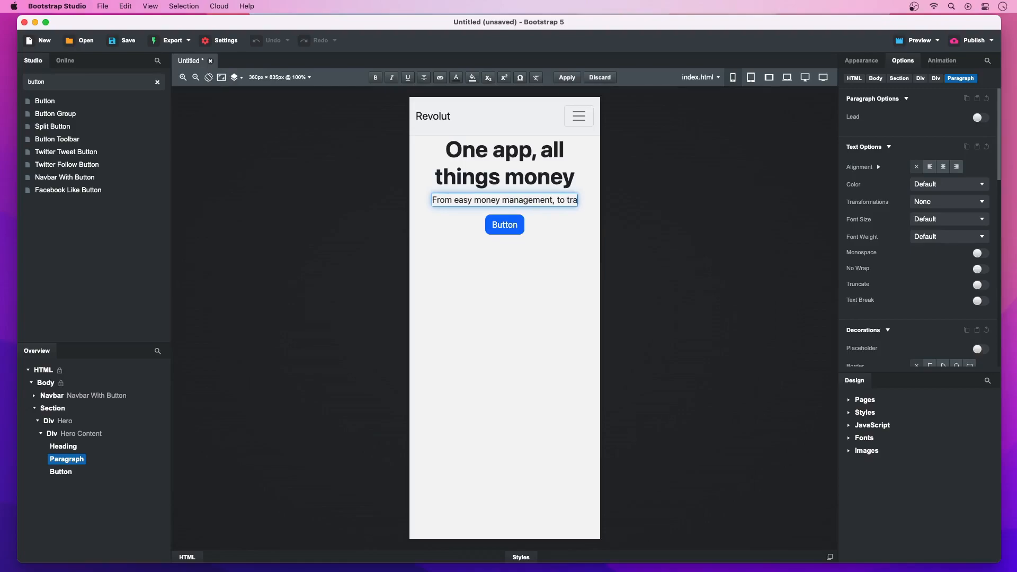
{"action": "type", "text": "vel perks and i"}
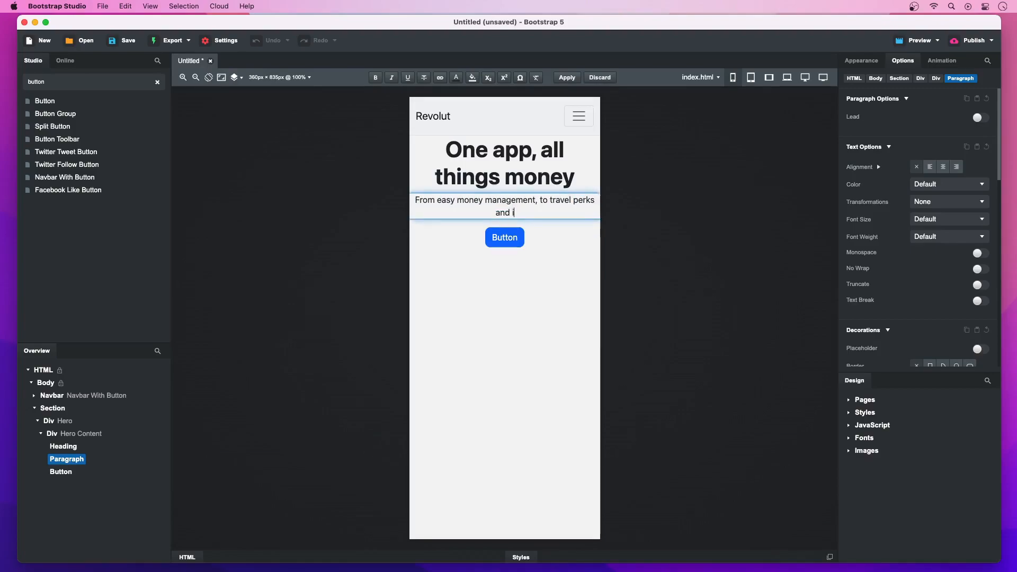
{"action": "type", "text": "nvestments"}
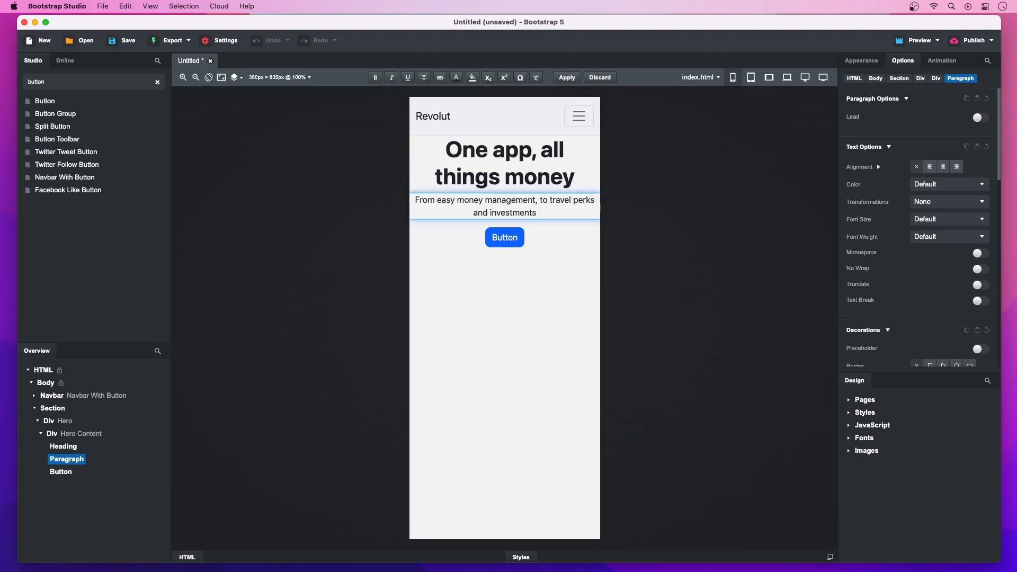
{"action": "type", "text": "."}
{"action": "key", "text": "shift+Return"}
{"action": "type", "text": "Open you"}
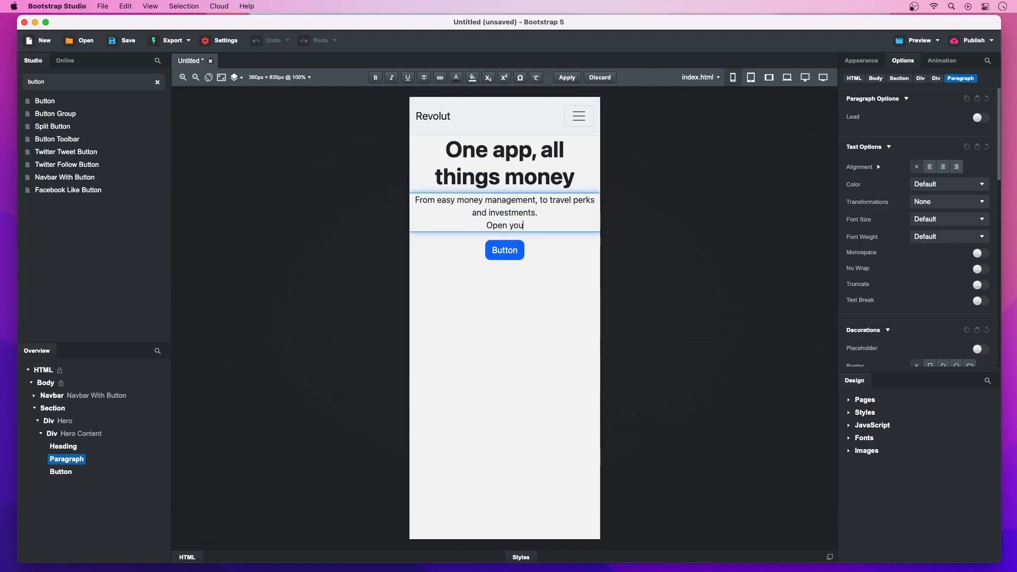
{"action": "type", "text": "r account in a flash"}
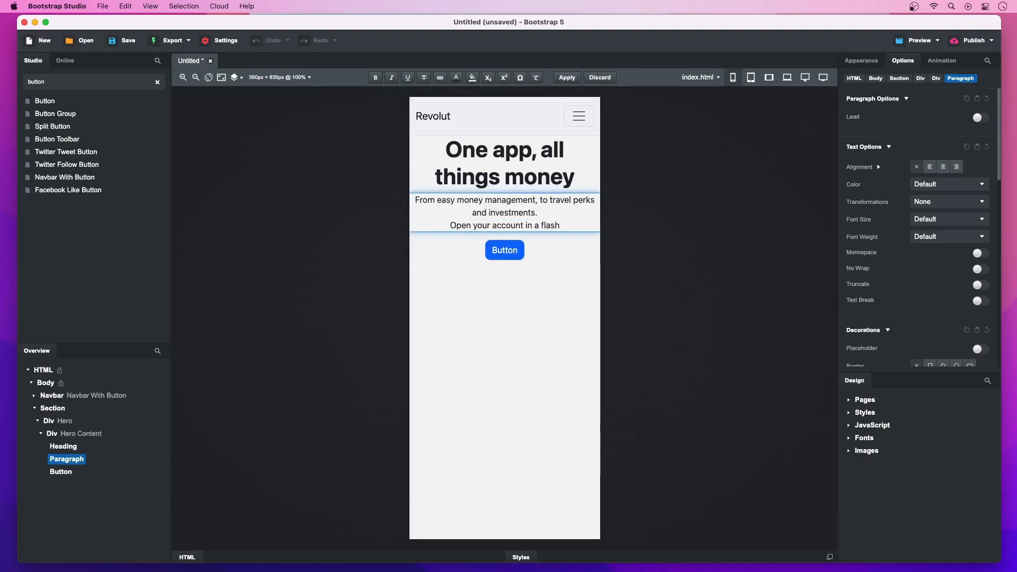
{"action": "key", "text": "Return"}
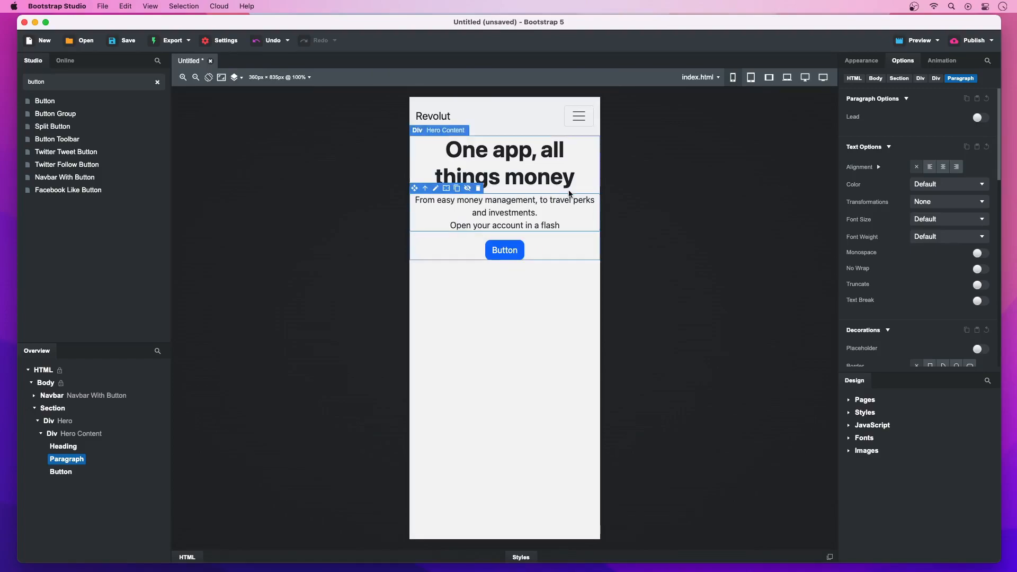
{"action": "left_click", "coordinate": [918, 221]}
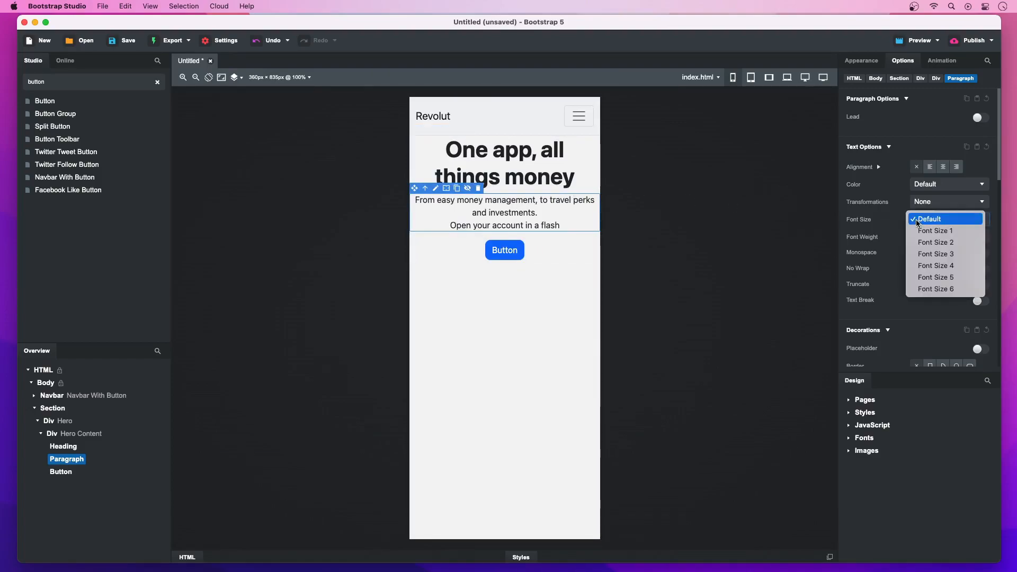
{"action": "left_click", "coordinate": [924, 277]}
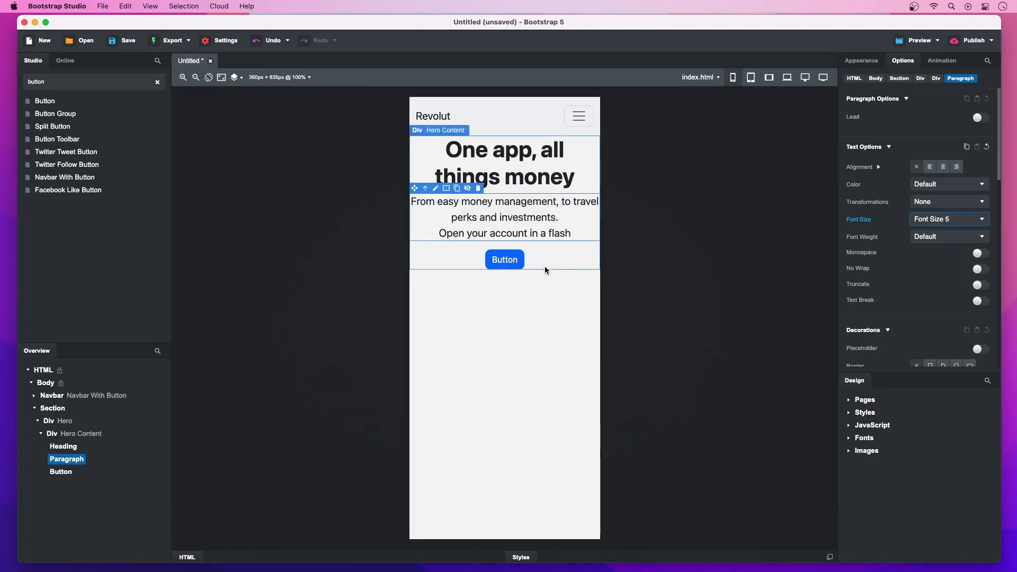
- Relabel the hero button "Get a free account" and give it the Dark style
{"action": "left_click", "coordinate": [517, 265]}
{"action": "double_click", "coordinate": [514, 265]}
{"action": "type", "text": "Get a free account"}
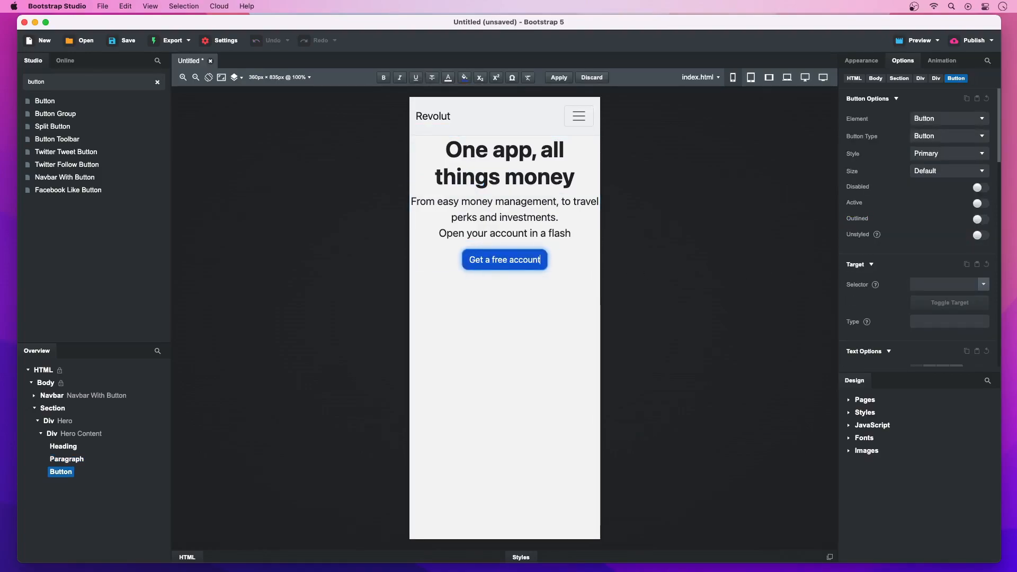
{"action": "key", "text": "Return"}
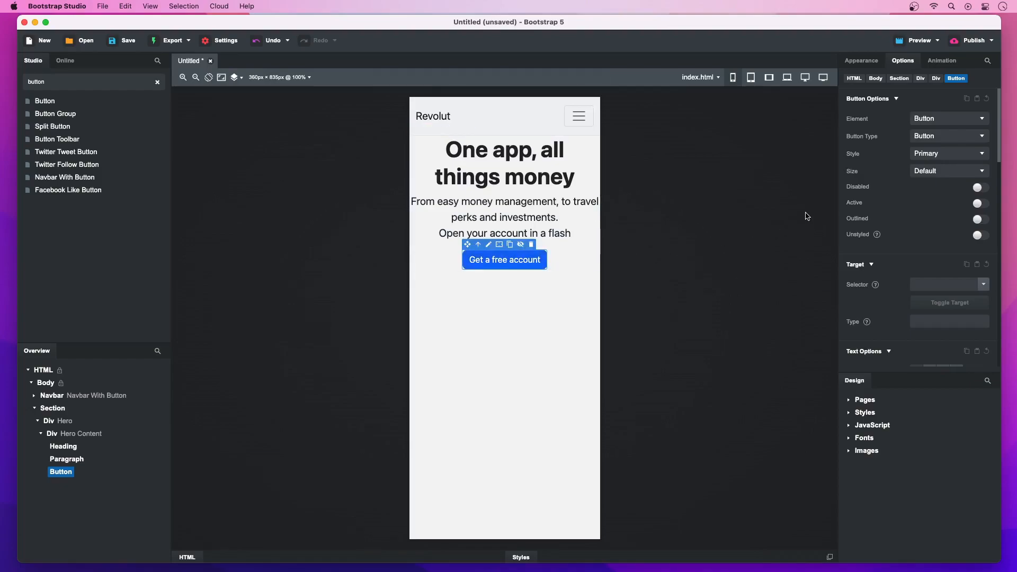
{"action": "left_click", "coordinate": [931, 154]}
{"action": "left_click", "coordinate": [919, 235]}
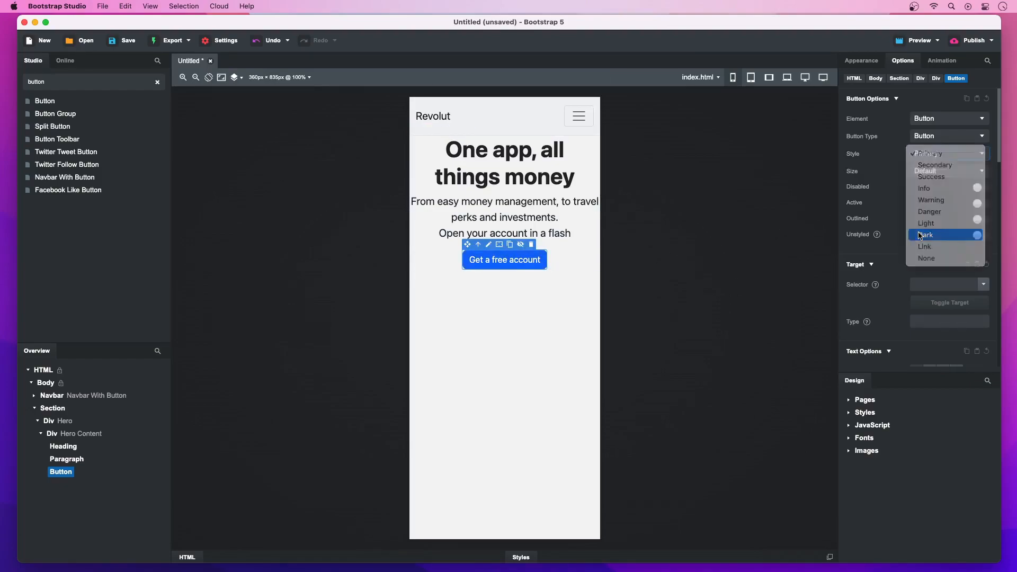
- Give the Hero Content div py-4 vertical padding and a slightly smaller, equal padding on both sides at the XS breakpoint
{"action": "left_click", "coordinate": [589, 249]}
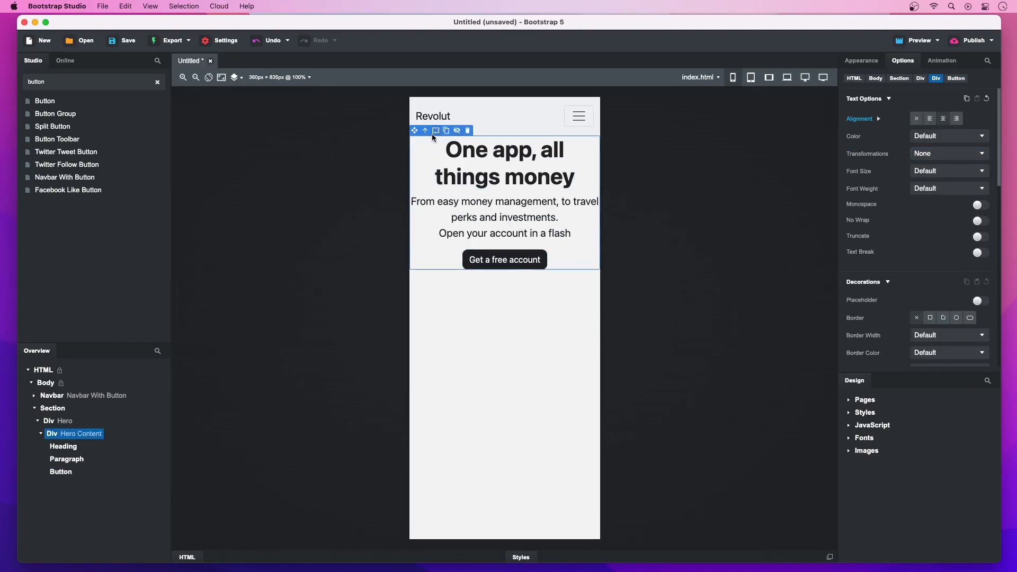
{"action": "key", "text": "shift"}
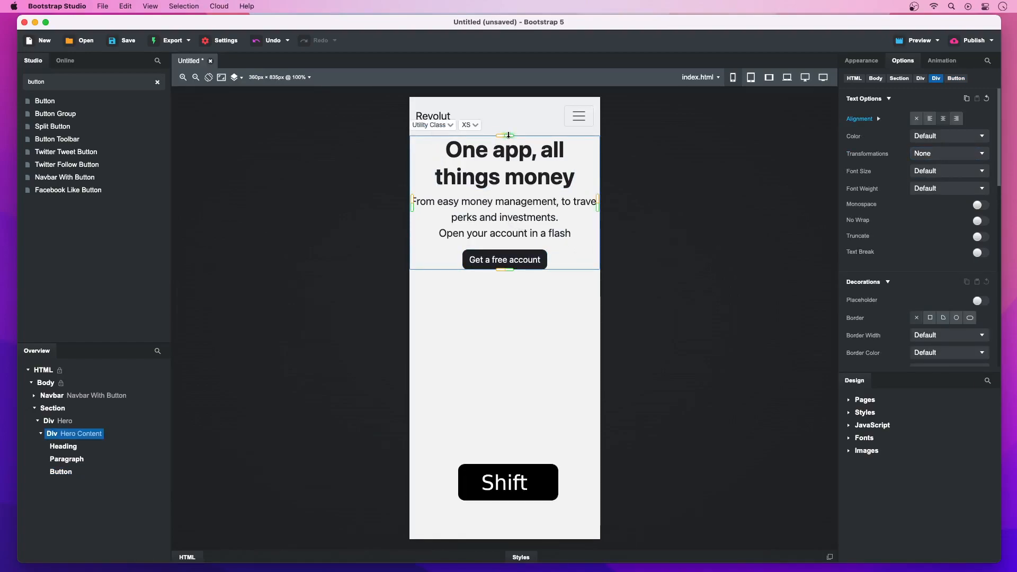
{"action": "left_click_drag", "start_coordinate": [509, 135], "coordinate": [507, 147]}
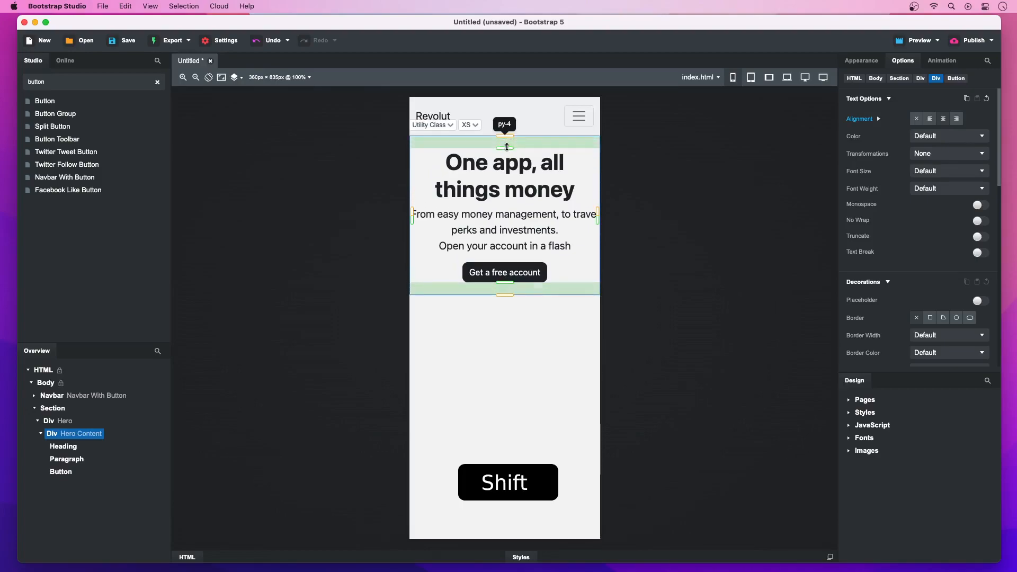
{"action": "key", "text": "shift"}
{"action": "left_click_drag", "start_coordinate": [415, 218], "coordinate": [418, 221]}
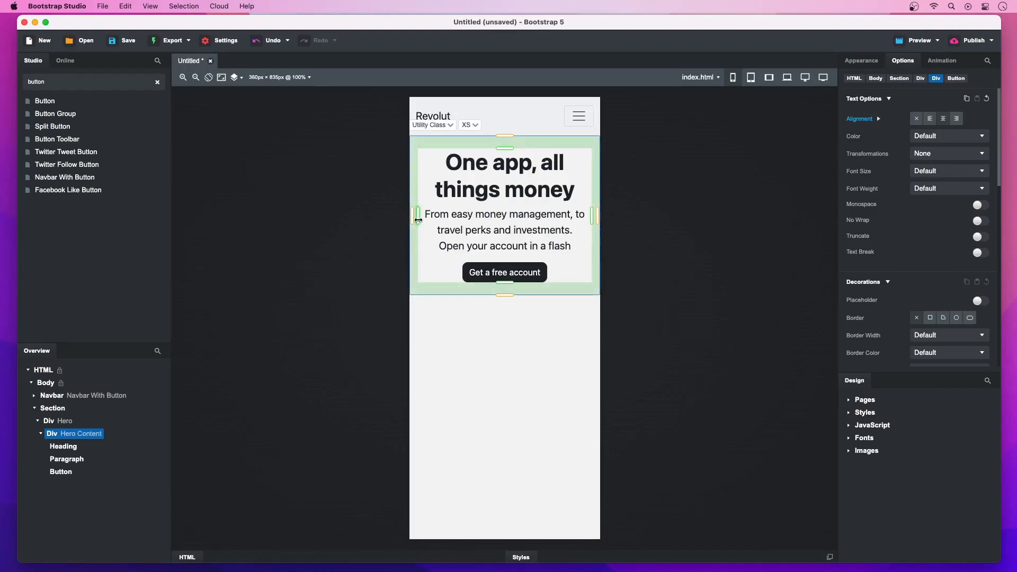
- Insert an Image component above the Hero div in the Section, using hero-mobile.png, and make it responsive
{"action": "left_click", "coordinate": [443, 308]}
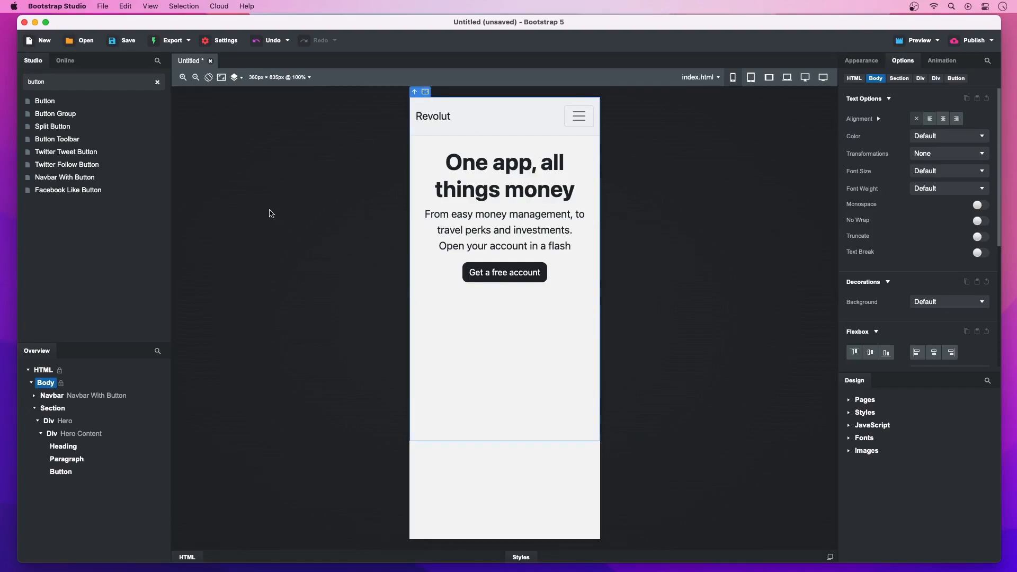
{"action": "left_click", "coordinate": [105, 86]}
{"action": "key", "text": "super+a"}
{"action": "type", "text": "imag"}
{"action": "left_click_drag", "start_coordinate": [75, 102], "coordinate": [78, 419]}
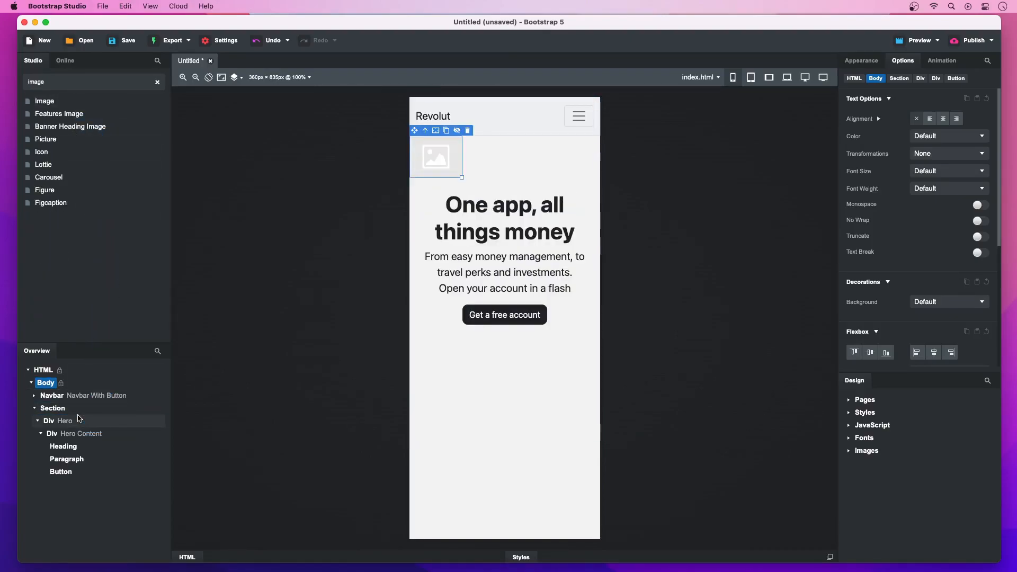
{"action": "double_click", "coordinate": [422, 156]}
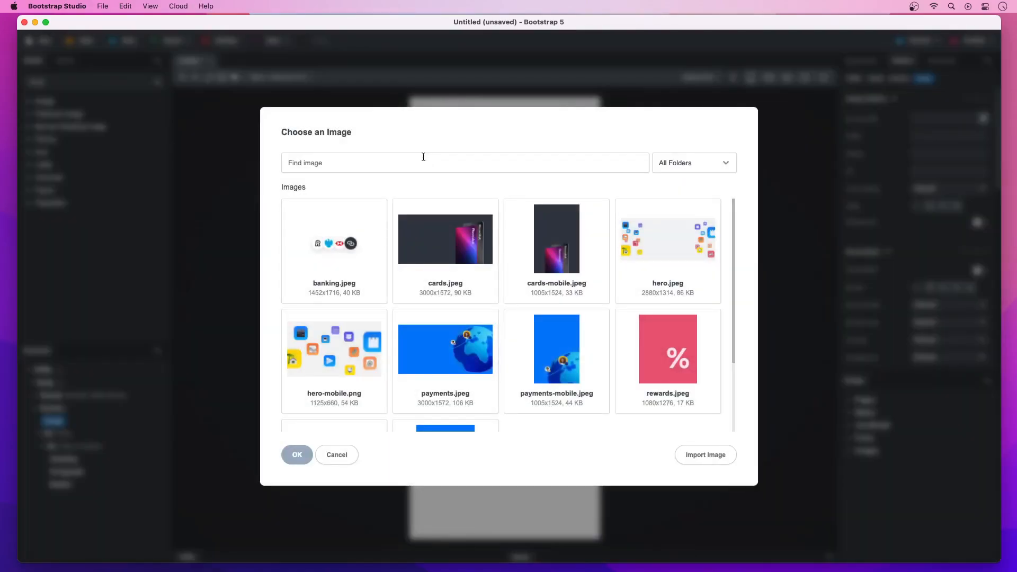
{"action": "double_click", "coordinate": [355, 348]}
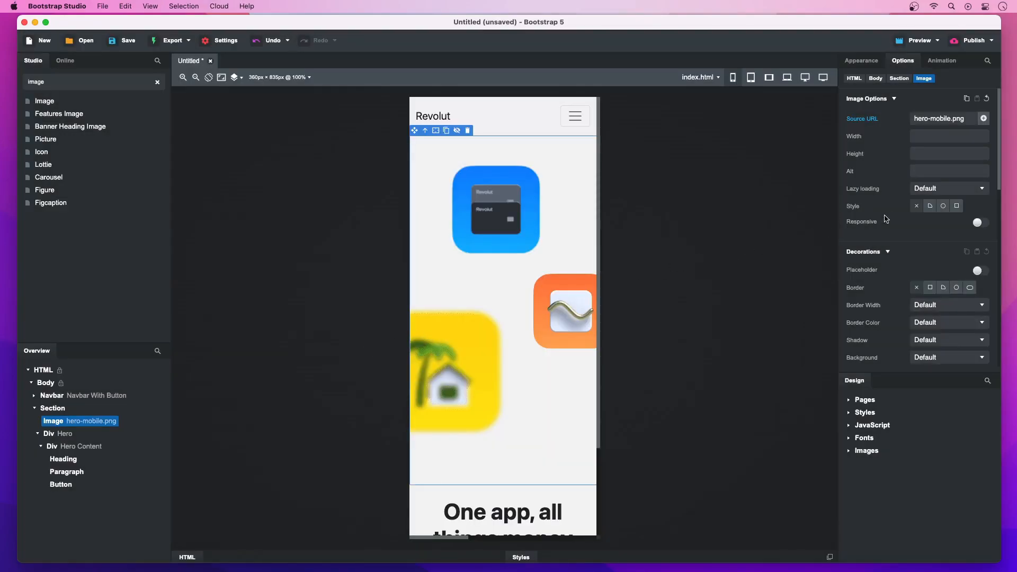
{"action": "left_click", "coordinate": [978, 222]}
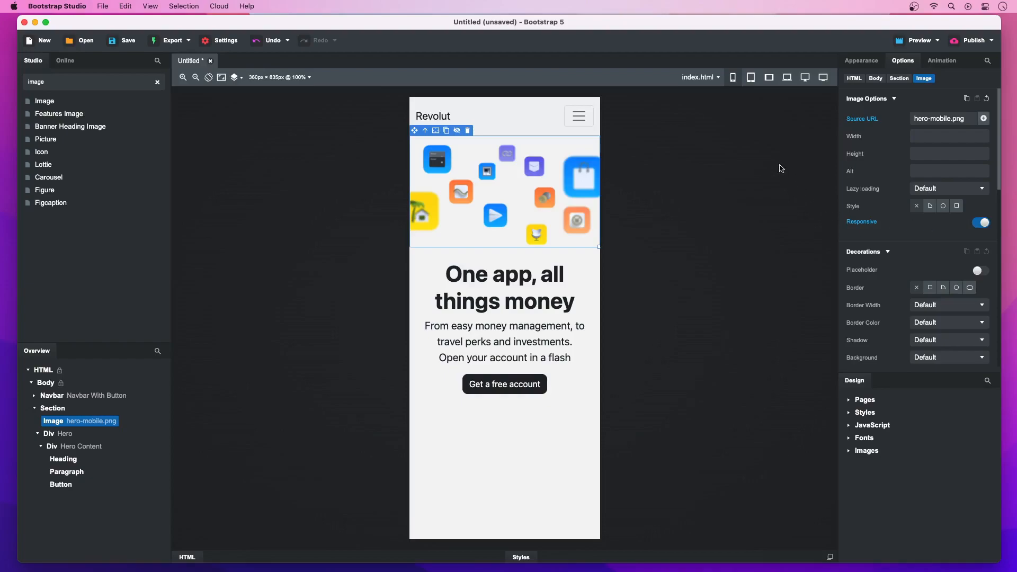
- Hide the hero-mobile.png image from the MD breakpoint up by setting its MD responsive display to None
{"action": "left_click", "coordinate": [750, 79]}
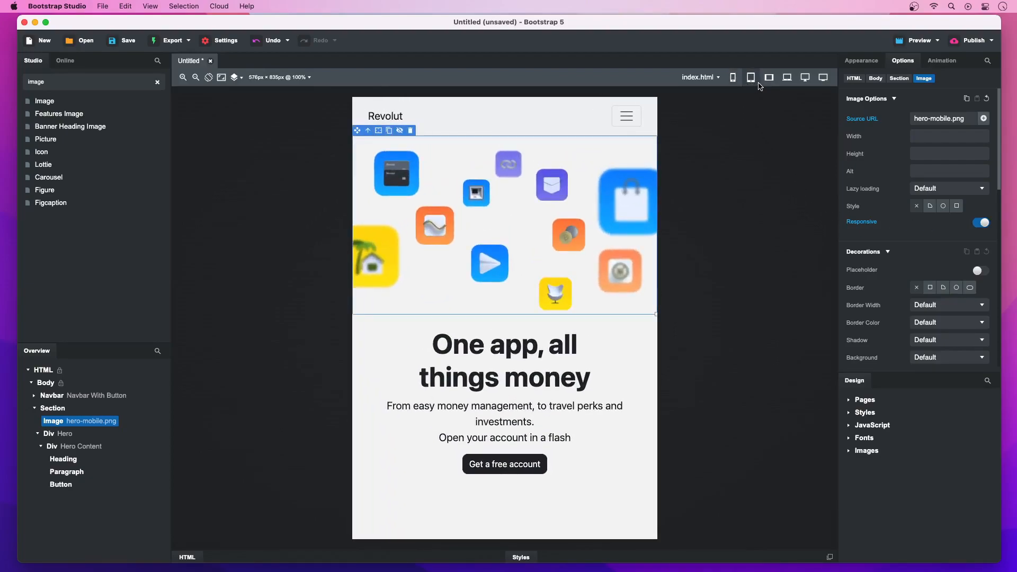
{"action": "left_click", "coordinate": [763, 83]}
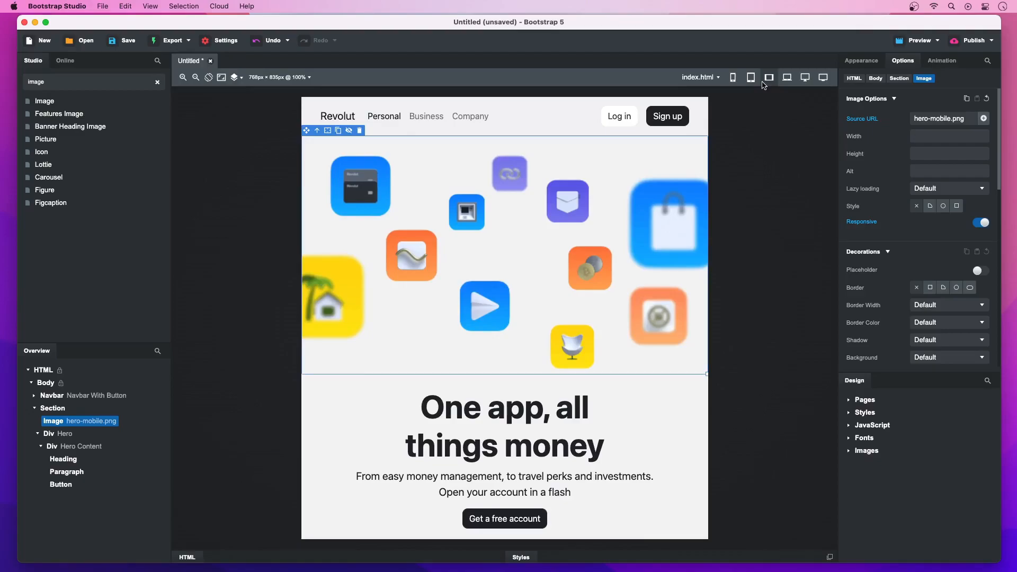
{"action": "scroll", "coordinate": [888, 133], "scroll_direction": "down", "scroll_amount": 3}
{"action": "scroll", "coordinate": [888, 133], "scroll_direction": "down", "scroll_amount": 4}
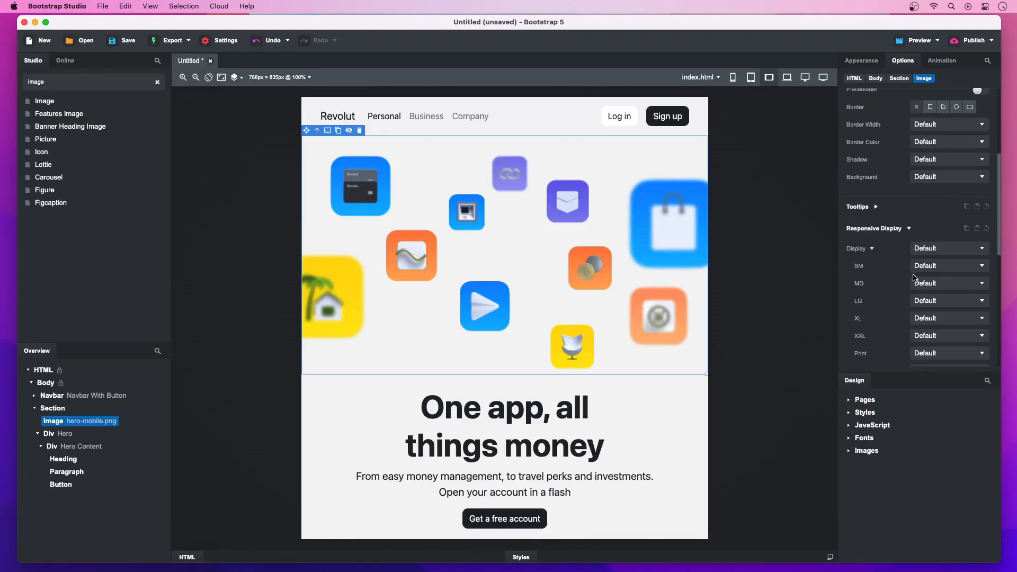
{"action": "left_click", "coordinate": [916, 283]}
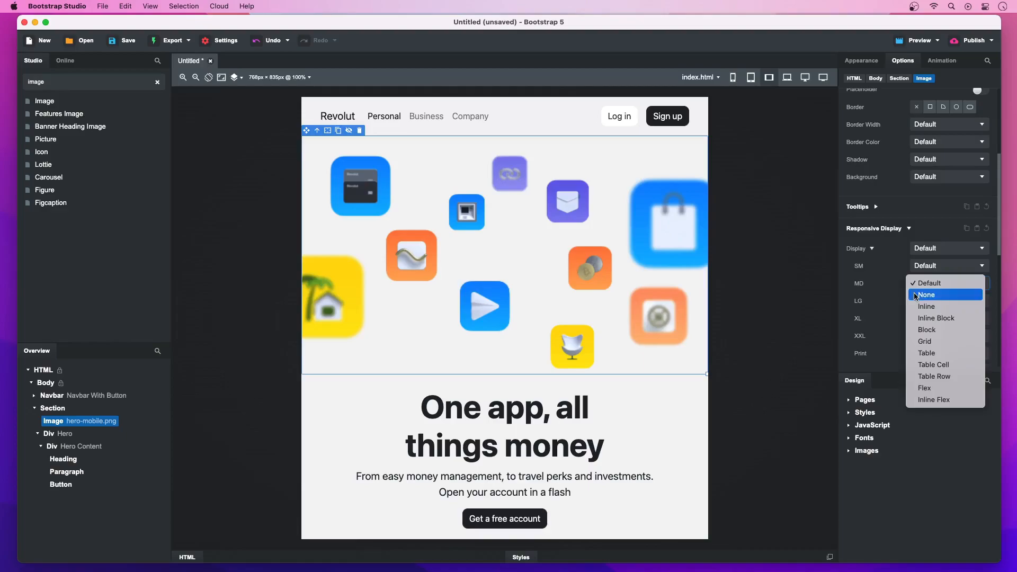
{"action": "left_click", "coordinate": [916, 295]}
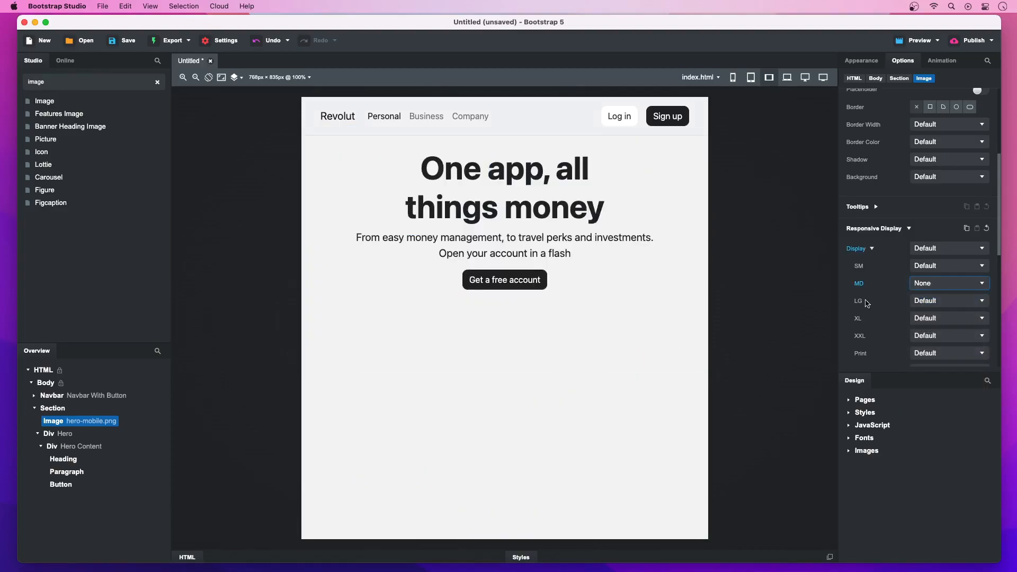
- Give the Hero div a Scroll-triggered scroll-zoom animation using the hero.jpeg image
{"action": "left_click", "coordinate": [694, 292]}
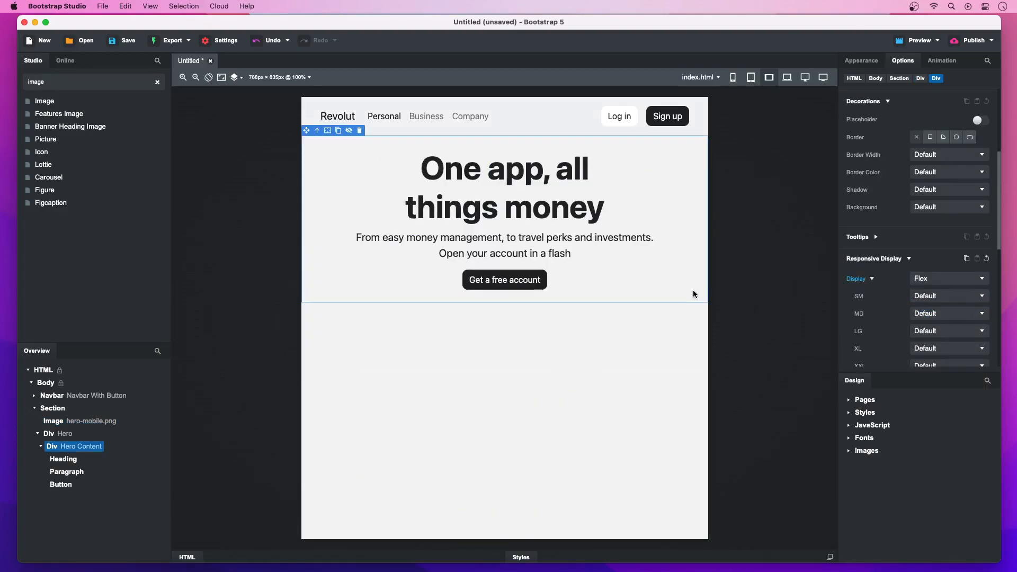
{"action": "left_click", "coordinate": [942, 62]}
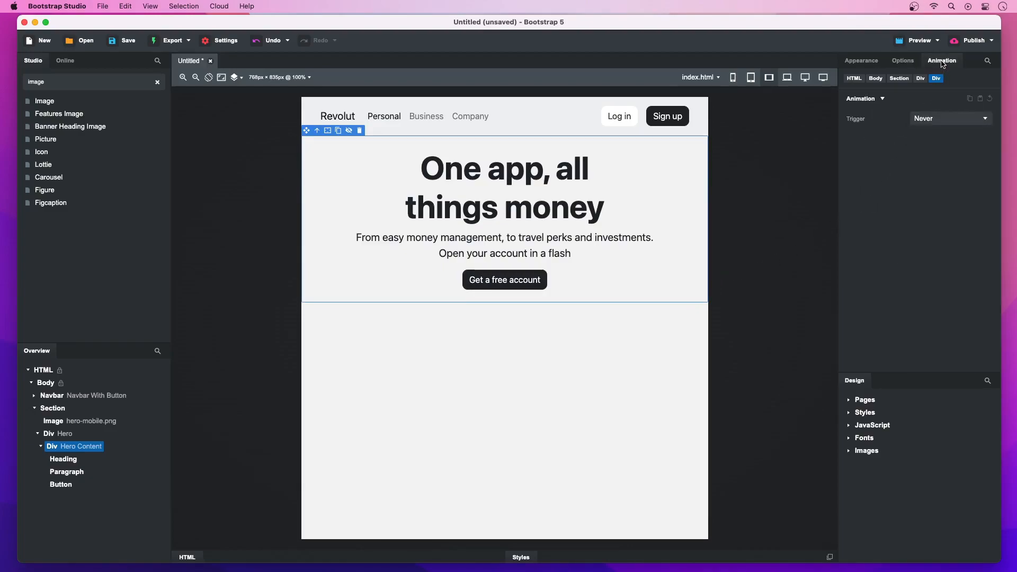
{"action": "left_click", "coordinate": [921, 79]}
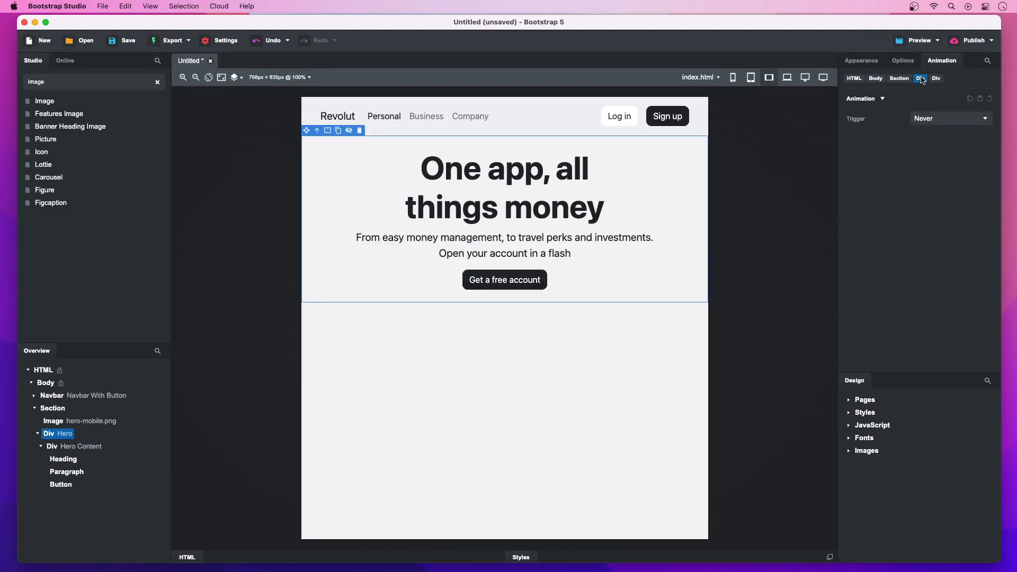
{"action": "left_click", "coordinate": [931, 118]}
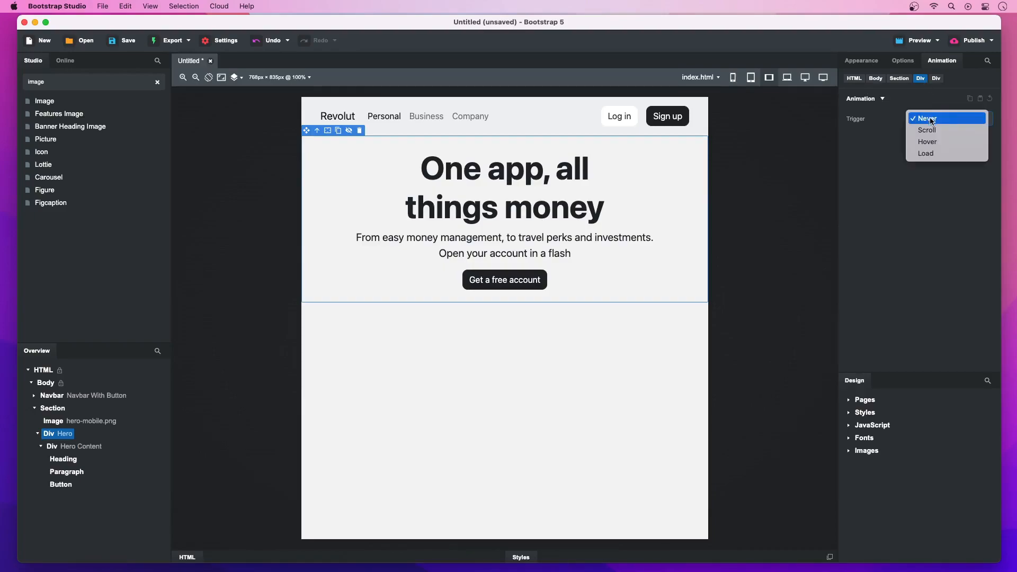
{"action": "left_click", "coordinate": [930, 130]}
{"action": "left_click", "coordinate": [935, 137]}
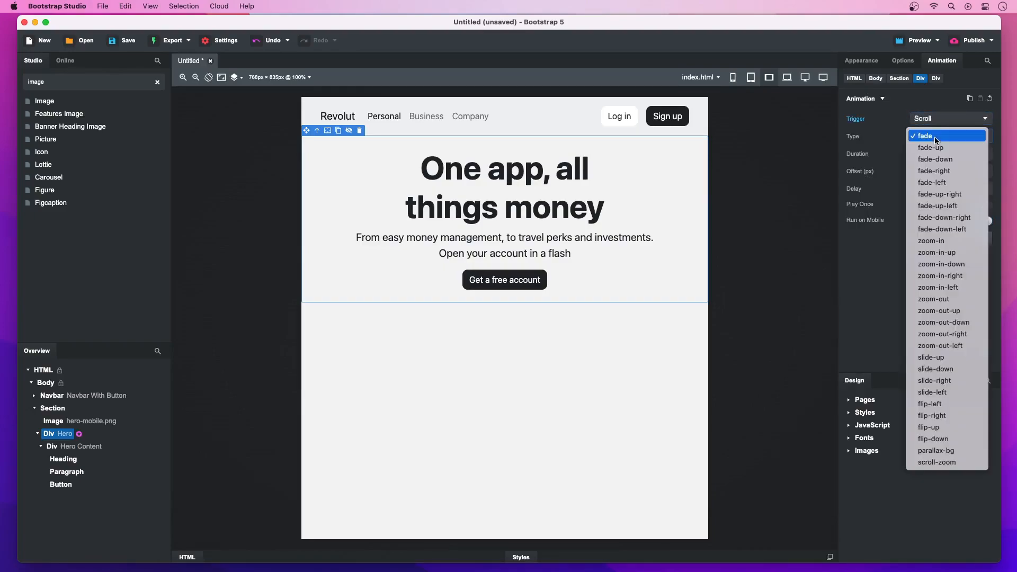
{"action": "left_click", "coordinate": [960, 463]}
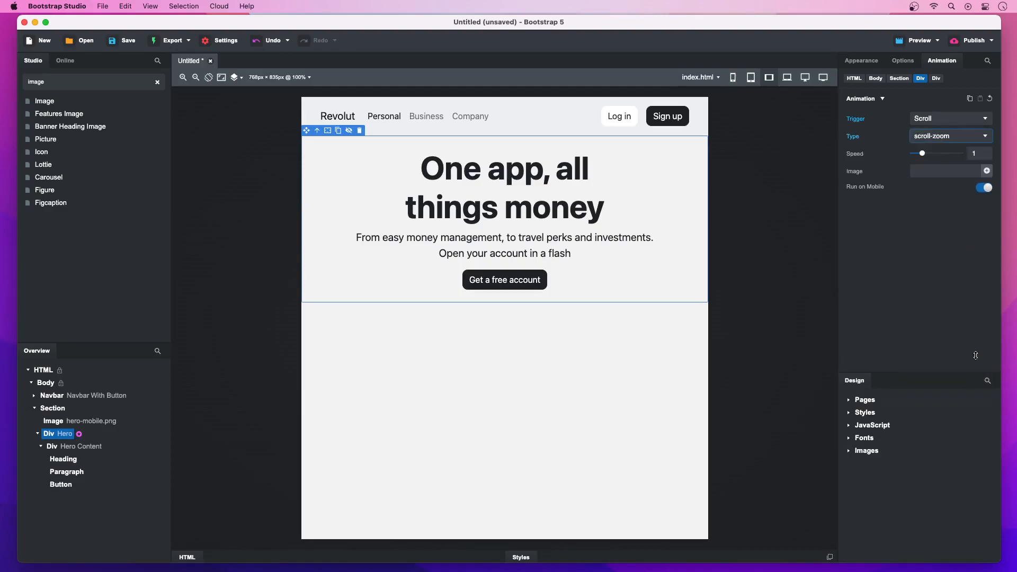
{"action": "left_click", "coordinate": [986, 171]}
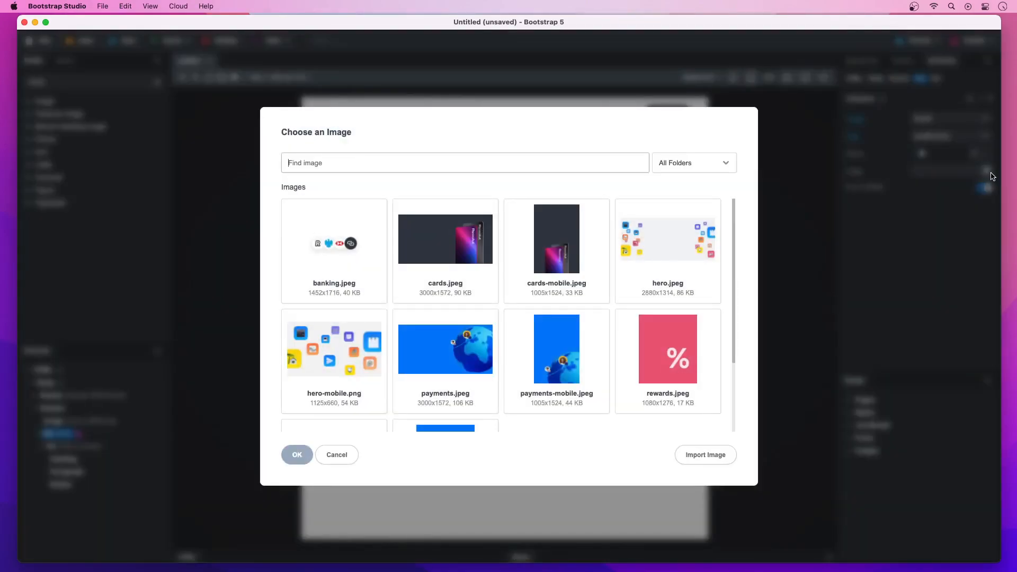
{"action": "double_click", "coordinate": [699, 241]}
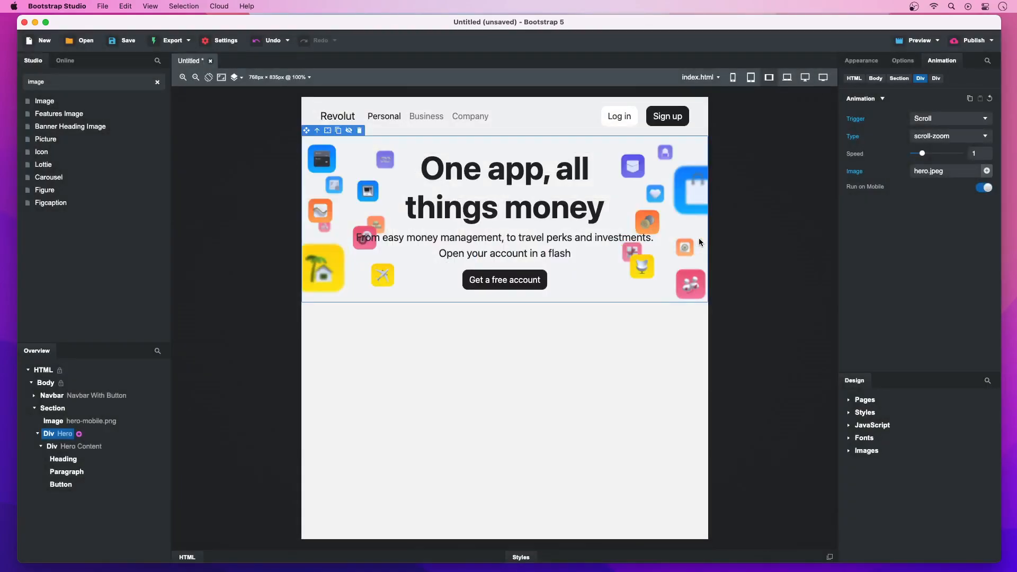
- Create a .hero-content style for the Hero Content div and sample the page background #f3f4f5 as its background color
{"action": "left_click", "coordinate": [750, 80]}
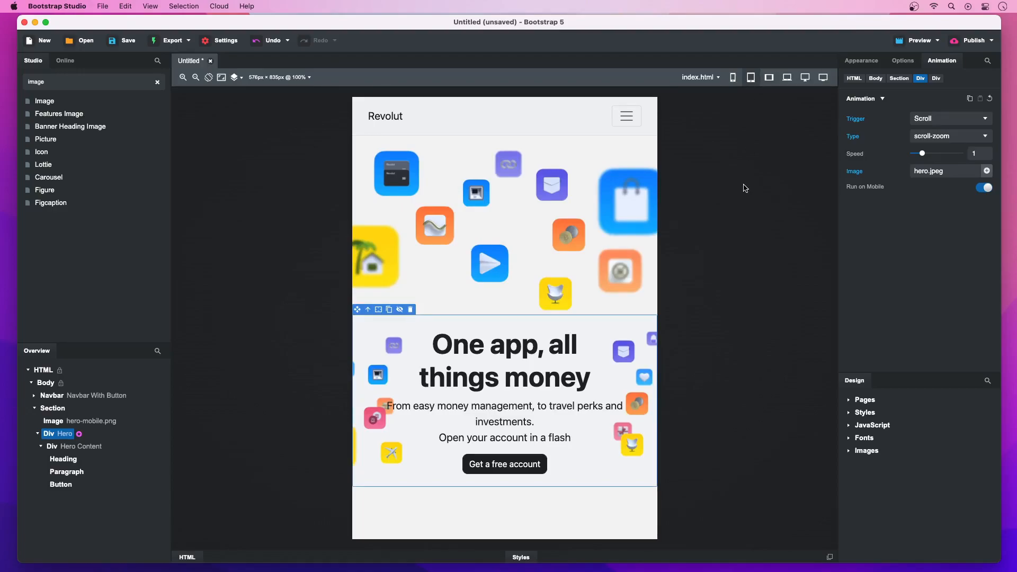
{"action": "left_click", "coordinate": [857, 63]}
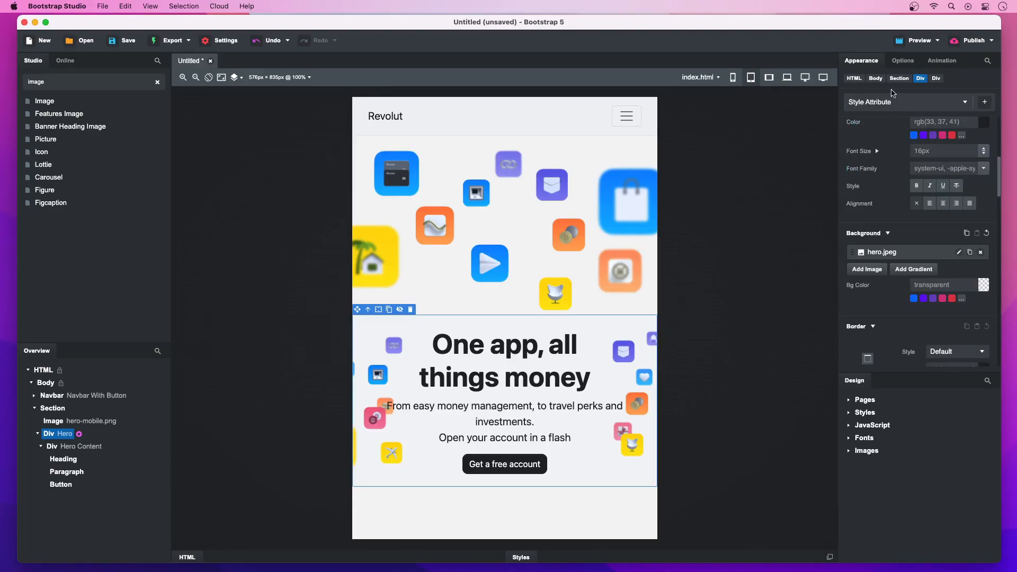
{"action": "left_click", "coordinate": [936, 78]}
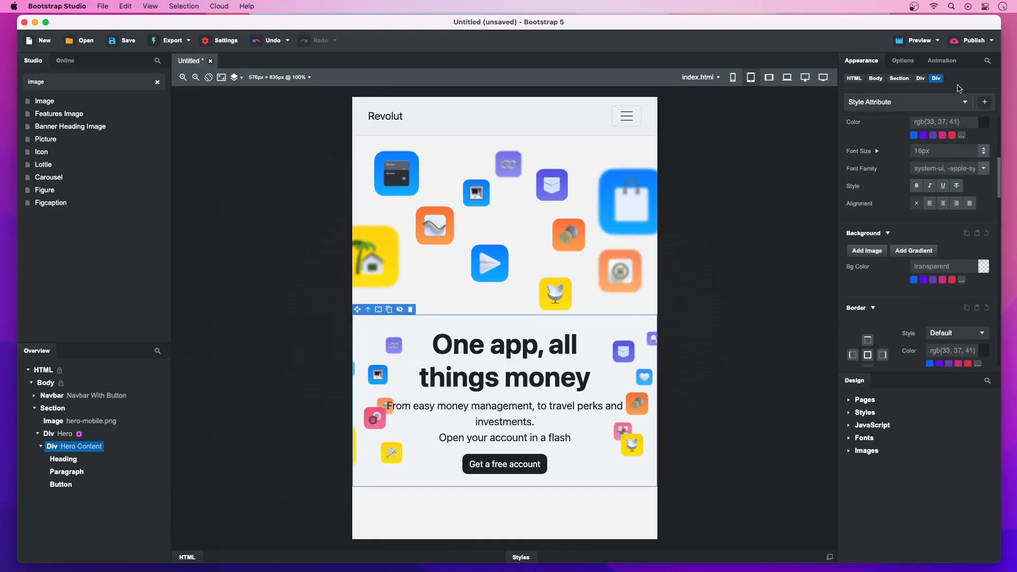
{"action": "left_click", "coordinate": [986, 102]}
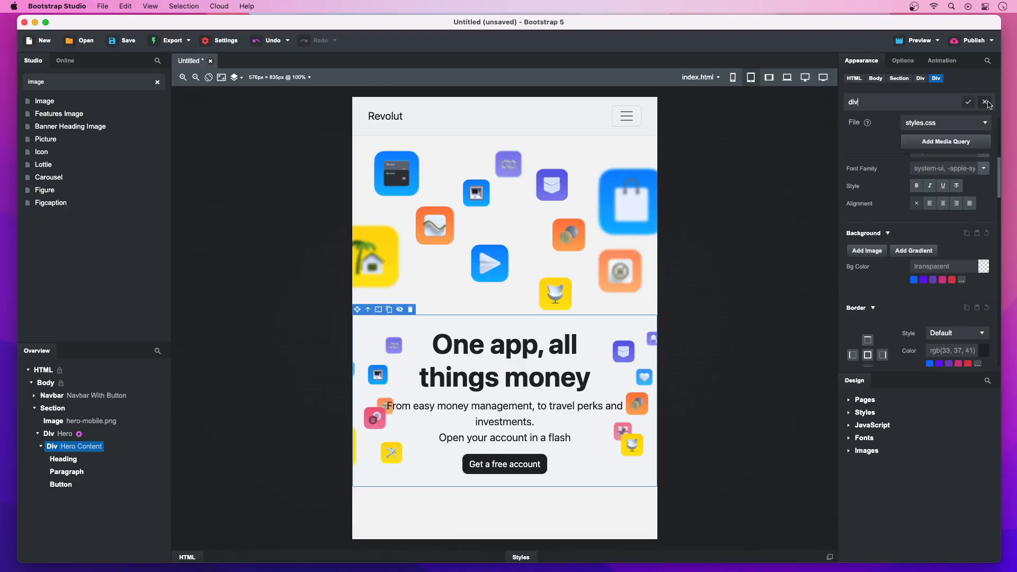
{"action": "key", "text": "super+a"}
{"action": "type", "text": "."}
{"action": "left_click", "coordinate": [986, 266]}
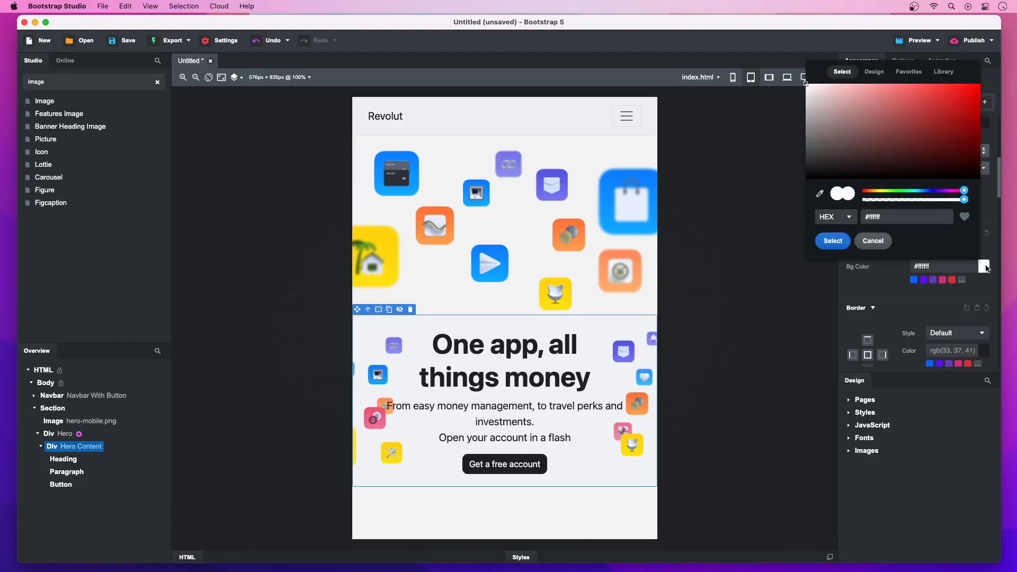
{"action": "left_click", "coordinate": [819, 193]}
{"action": "left_click", "coordinate": [607, 499]}
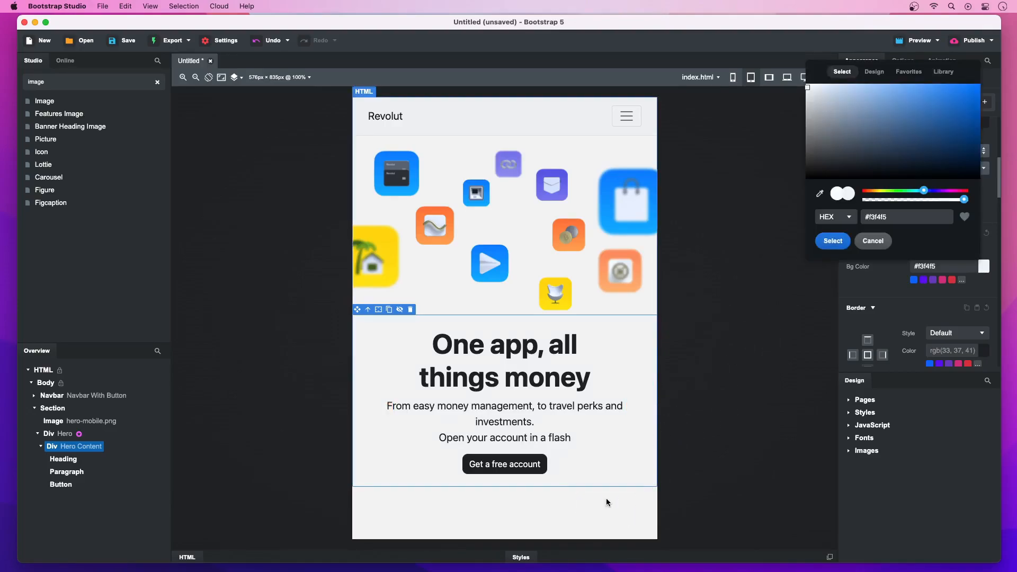
{"action": "left_click", "coordinate": [824, 244]}
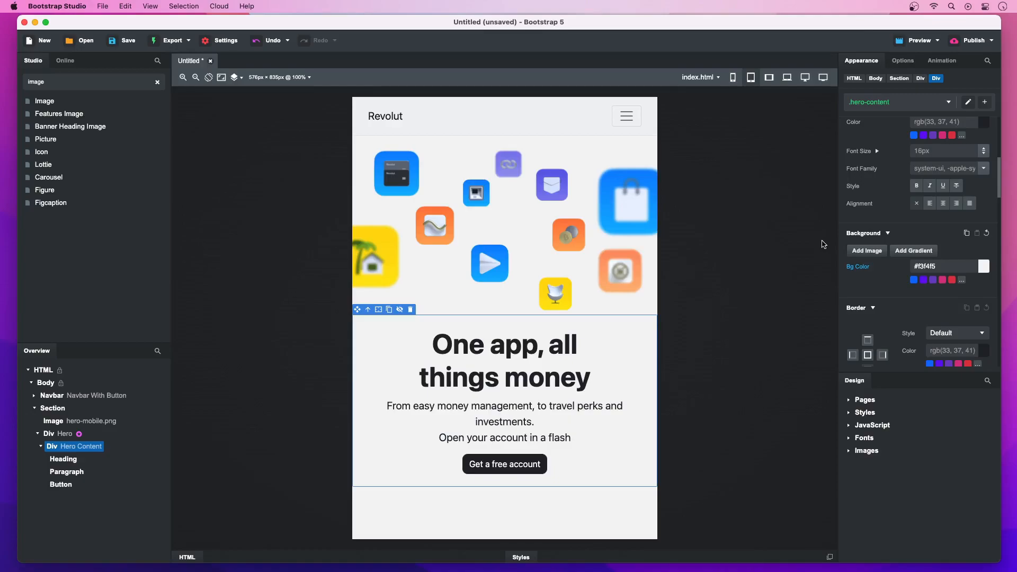
- Add a .hero-content rule with the media query (min-width: 768px) and set its background color to transparent
{"action": "left_click", "coordinate": [769, 80]}
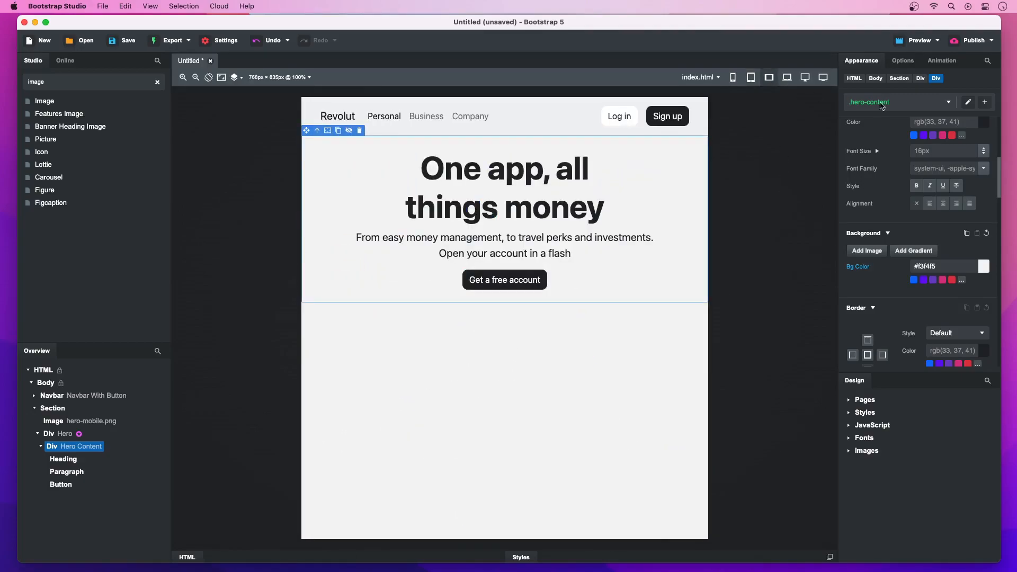
{"action": "left_click", "coordinate": [982, 103]}
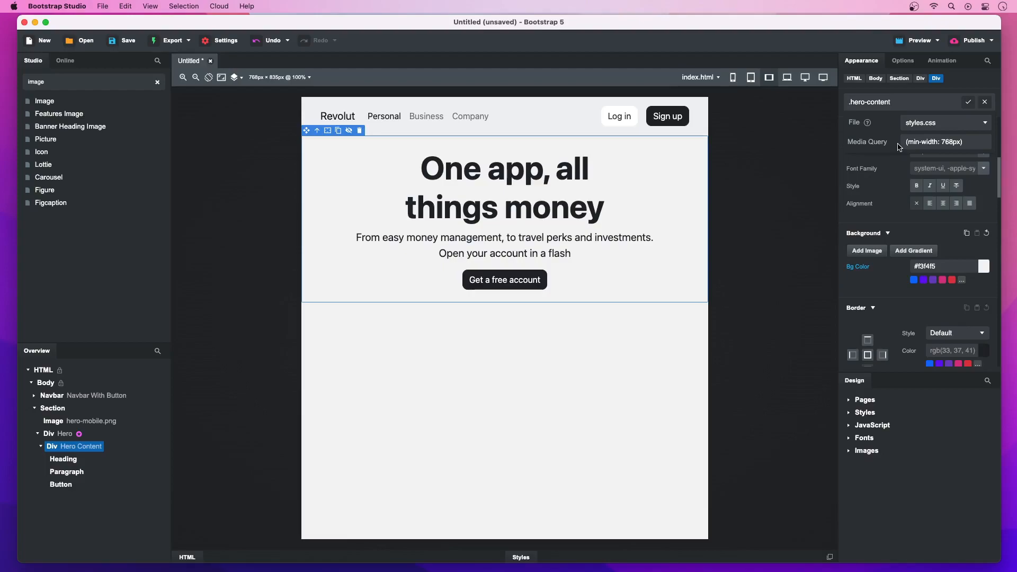
{"action": "left_click", "coordinate": [967, 103]}
{"action": "left_click", "coordinate": [970, 260]}
{"action": "type", "text": "tran"}
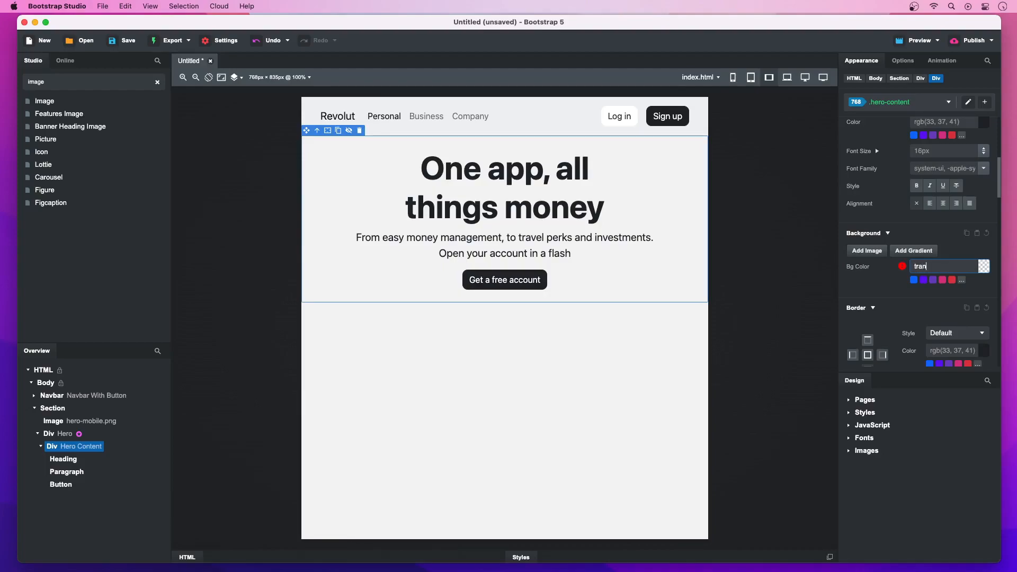
{"action": "type", "text": "sparent"}
{"action": "key", "text": "Return"}
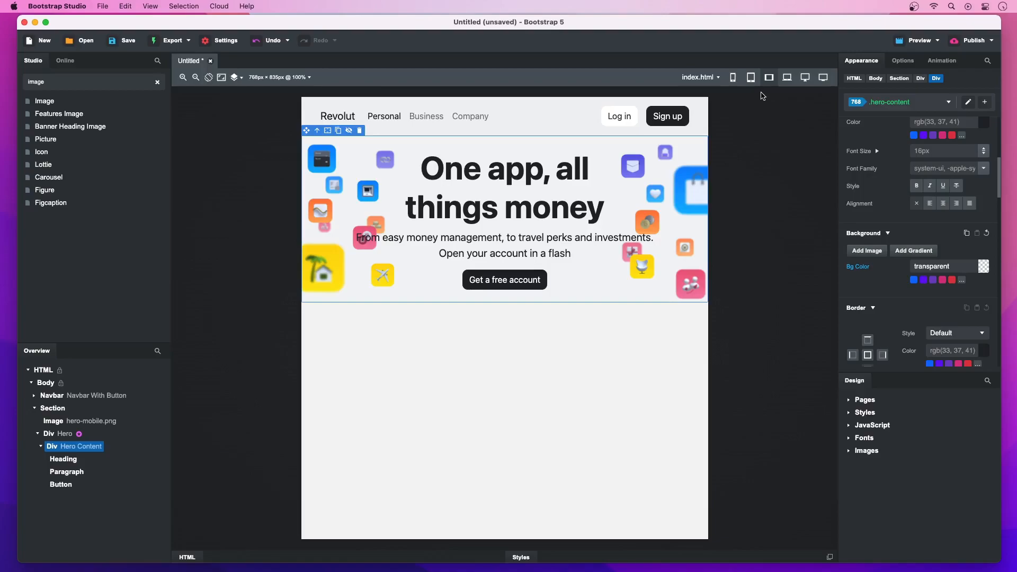
- Set the Hero Content div's height to 500px in the 768px .hero-content rule
{"action": "left_click", "coordinate": [752, 81]}
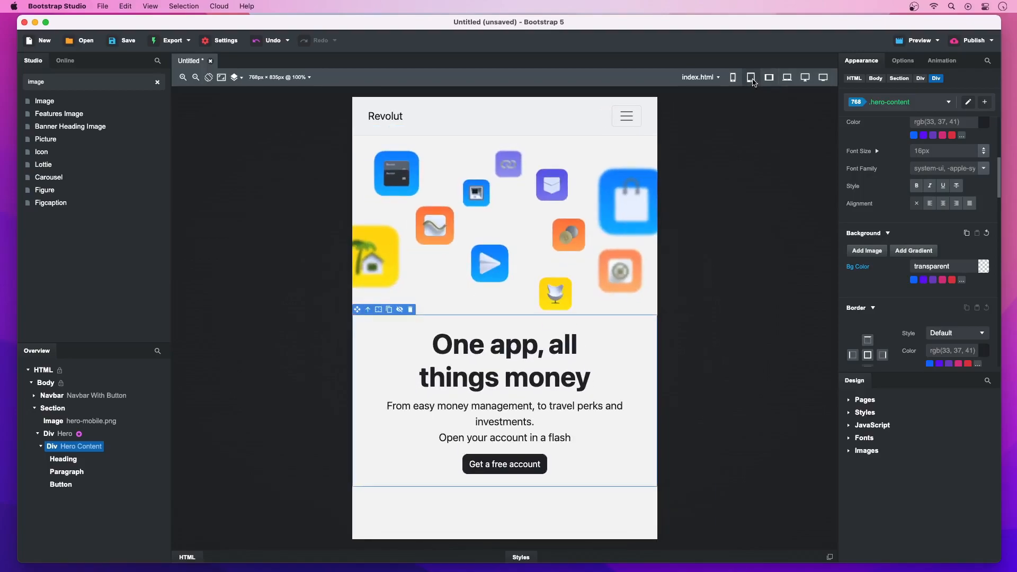
{"action": "left_click", "coordinate": [769, 79]}
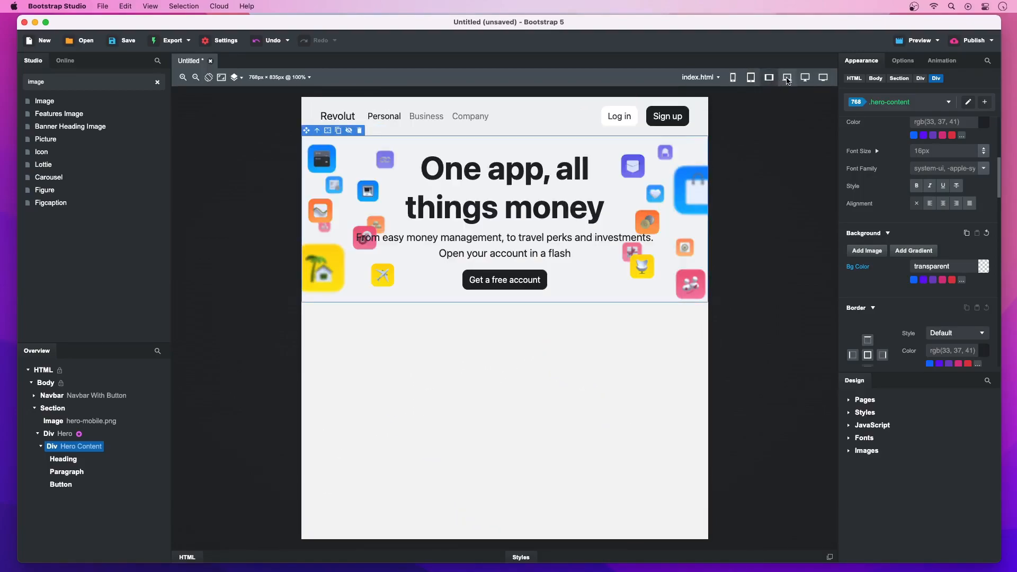
{"action": "left_click", "coordinate": [787, 79]}
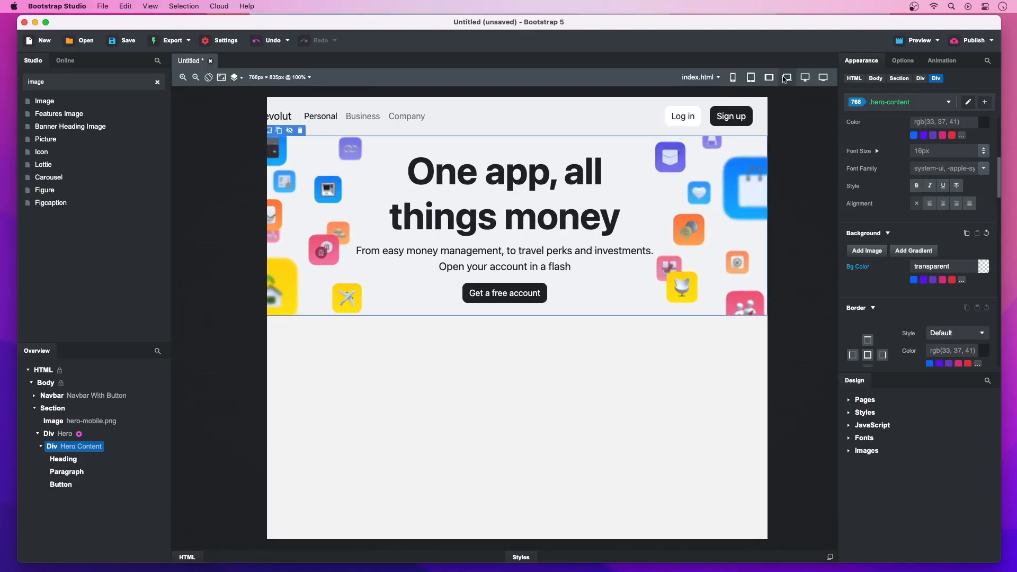
{"action": "left_click", "coordinate": [771, 79]}
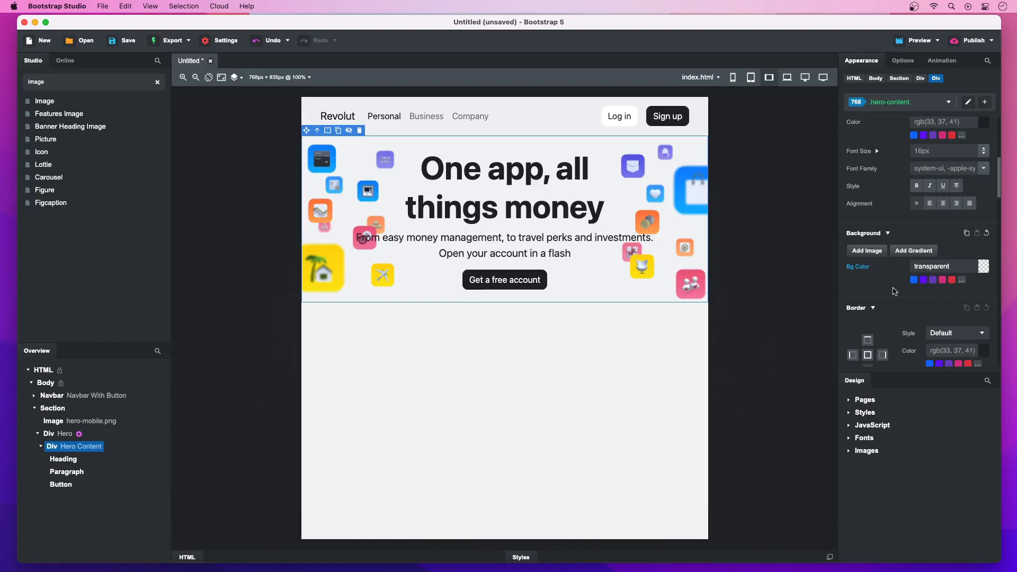
{"action": "scroll", "coordinate": [894, 291], "scroll_direction": "up", "scroll_amount": 5}
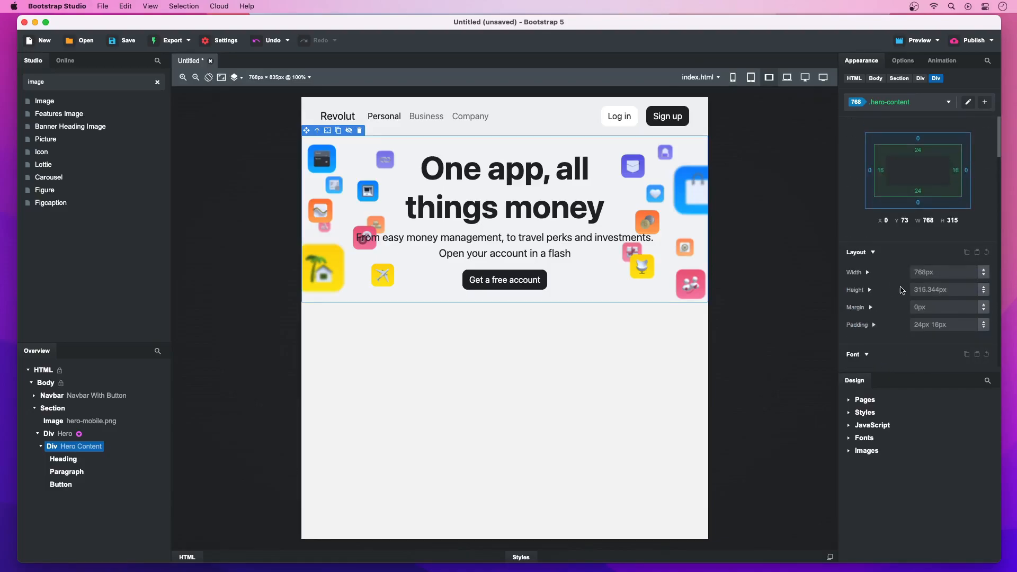
{"action": "left_click", "coordinate": [918, 289]}
{"action": "type", "text": "500"}
{"action": "key", "text": "Return"}
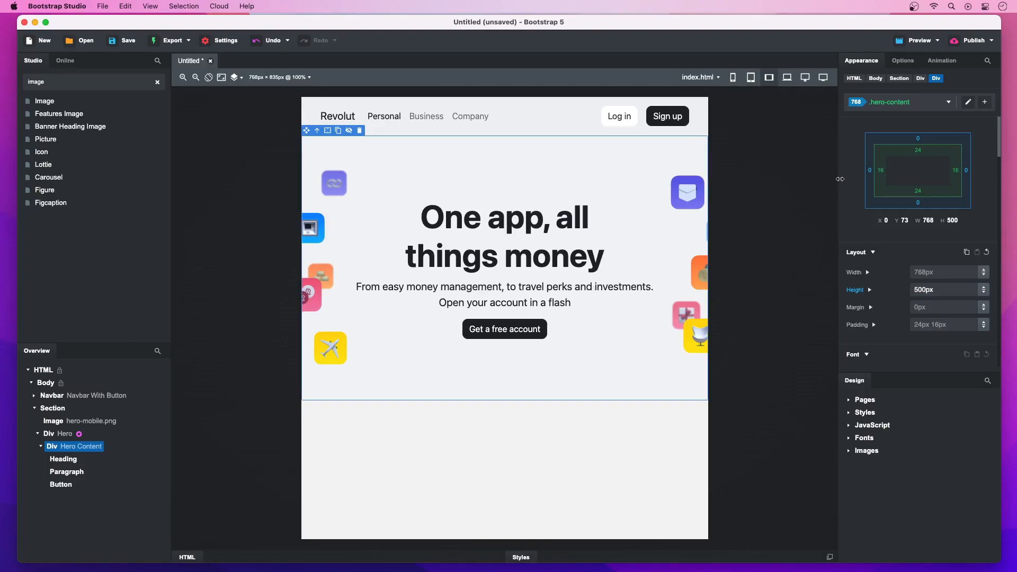
- Add a .hero-content rule with the media query (min-width: 1200px) and set its height to 600px
{"action": "left_click", "coordinate": [788, 80]}
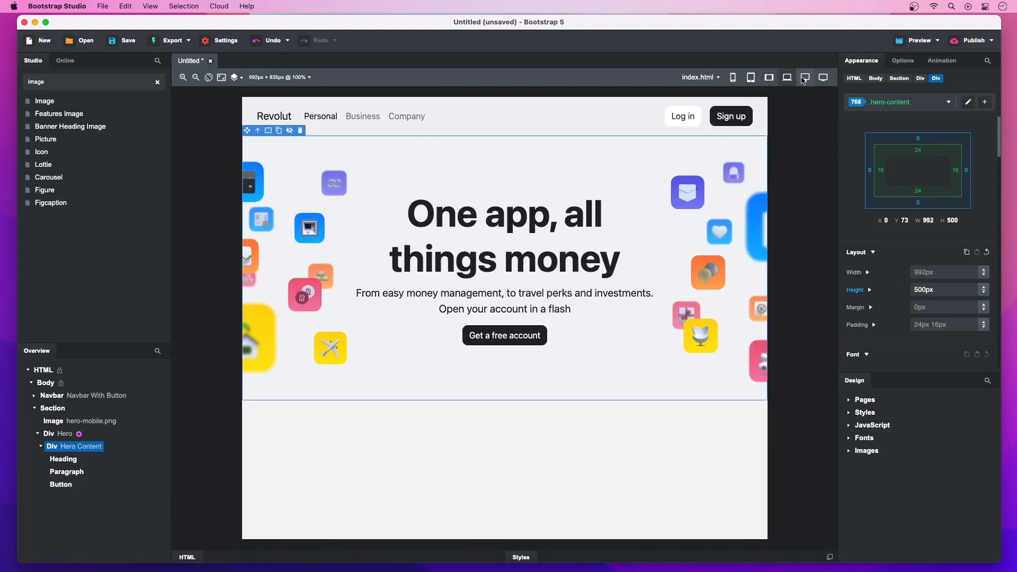
{"action": "left_click", "coordinate": [805, 78]}
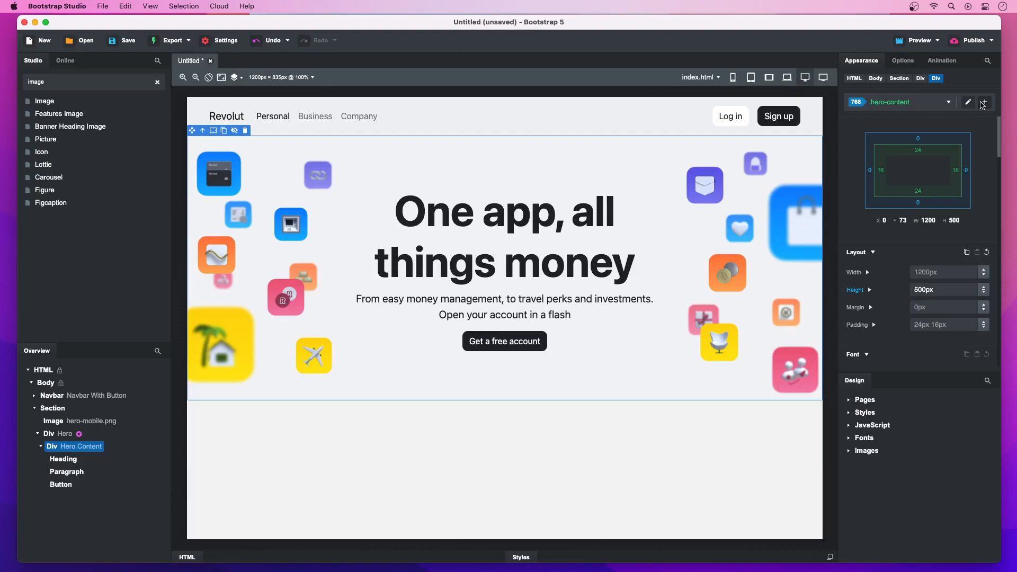
{"action": "left_click", "coordinate": [981, 103]}
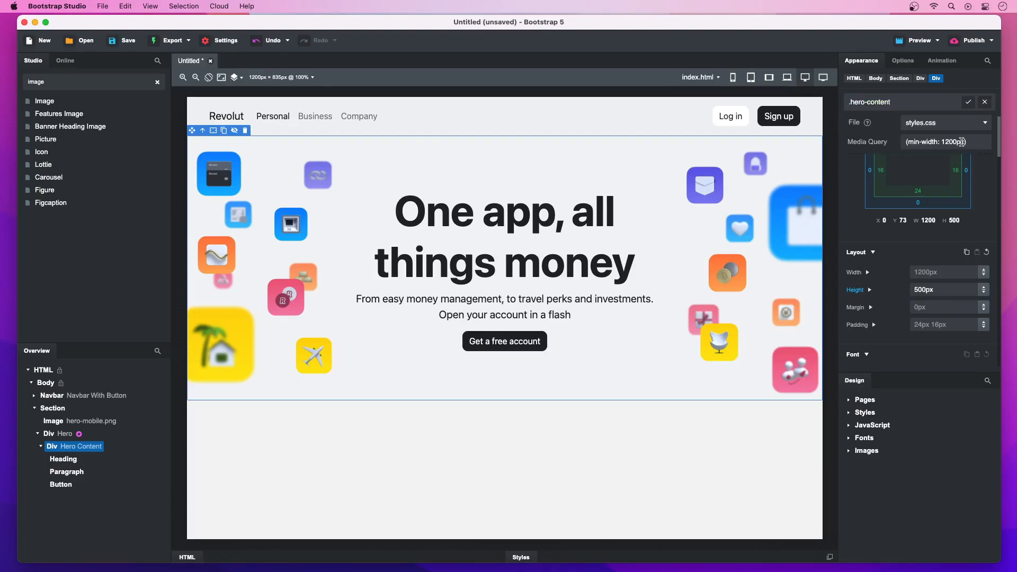
{"action": "left_click", "coordinate": [967, 104]}
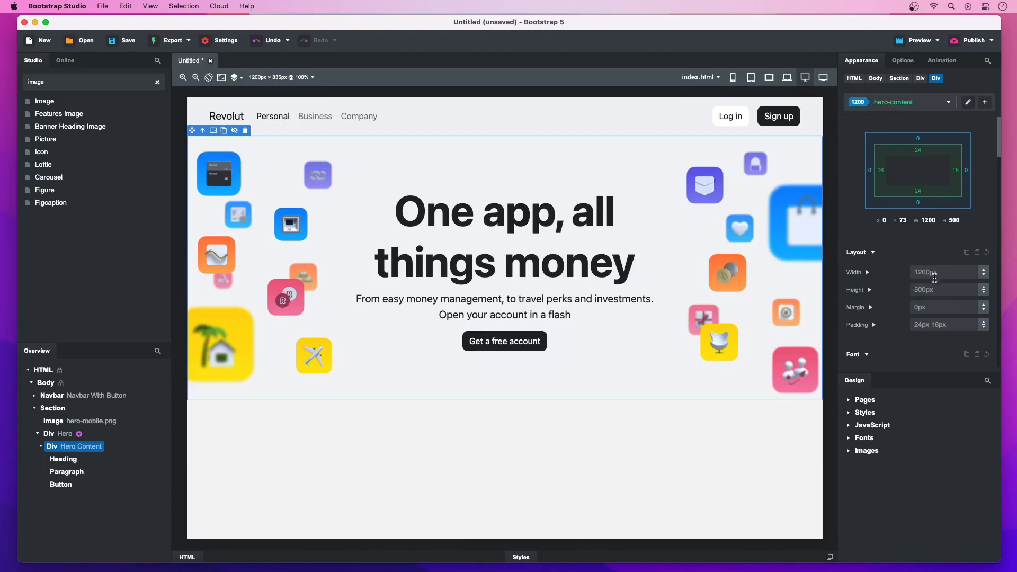
{"action": "left_click", "coordinate": [934, 289]}
{"action": "type", "text": "600px"}
{"action": "key", "text": "Return"}
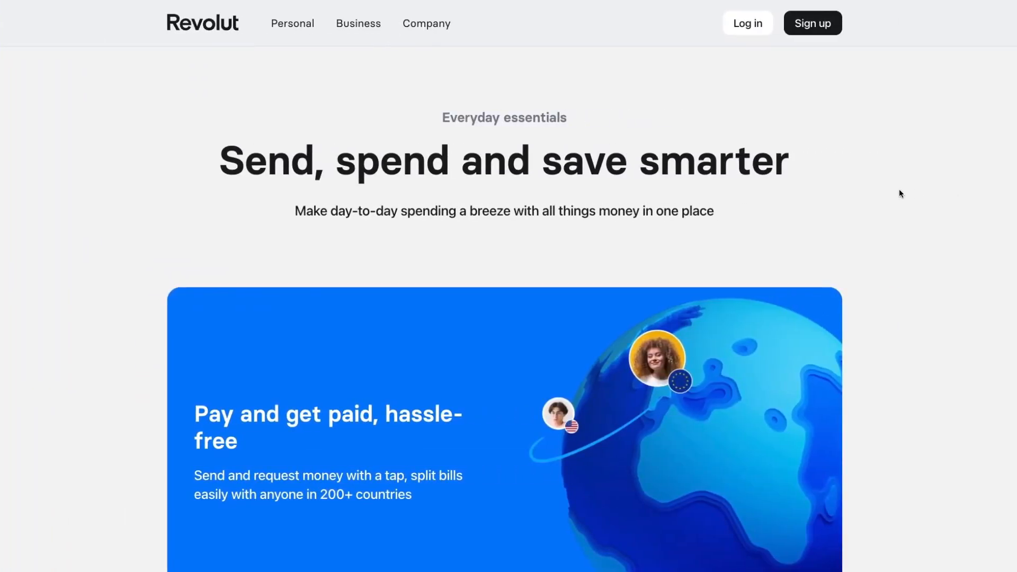
- Check the reference page's Everyday essentials layout and add a Section component below the hero section
{"action": "scroll", "coordinate": [899, 189], "scroll_direction": "down", "scroll_amount": 5}
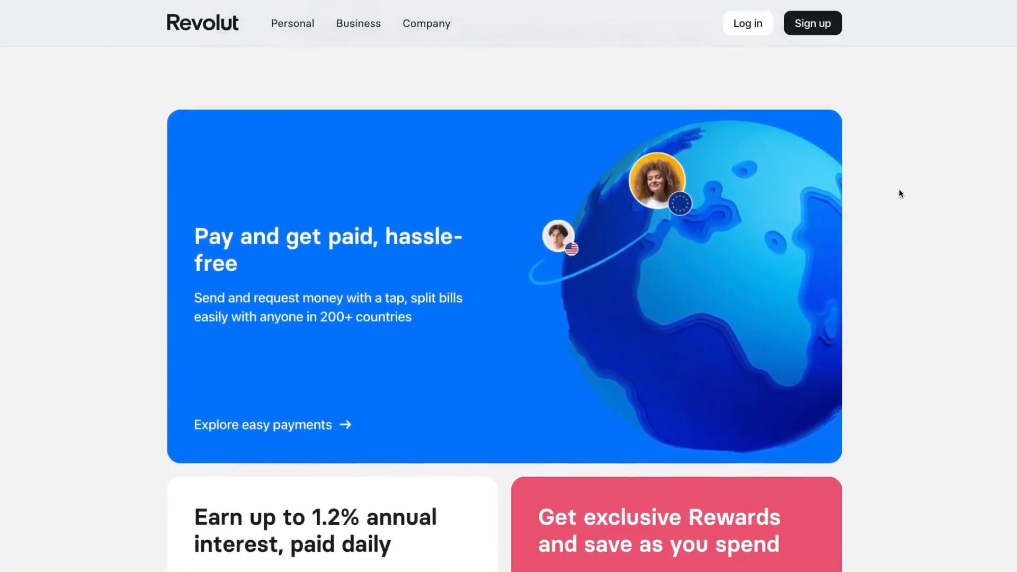
{"action": "scroll", "coordinate": [899, 189], "scroll_direction": "down", "scroll_amount": 5}
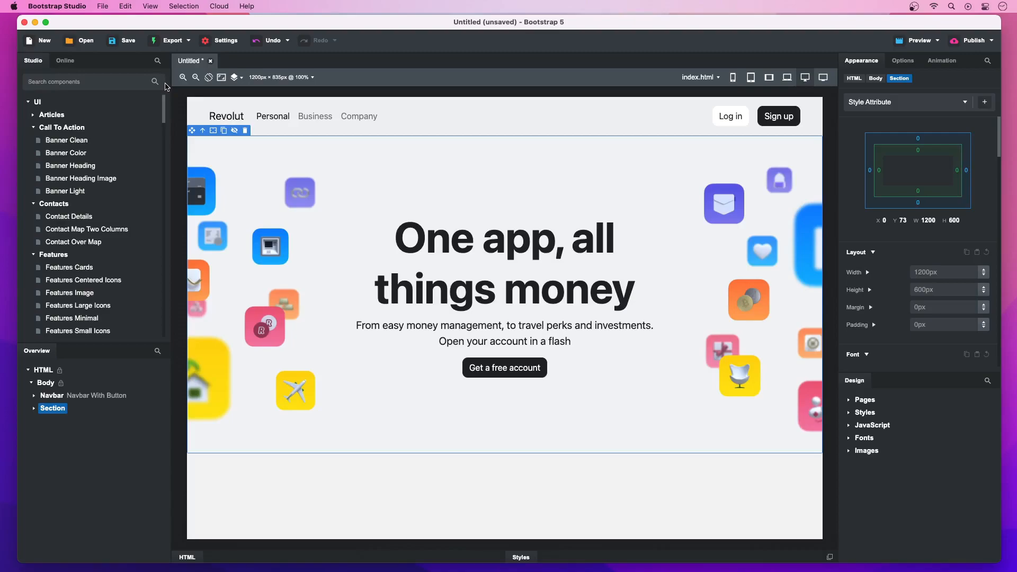
{"action": "type", "text": "section"}
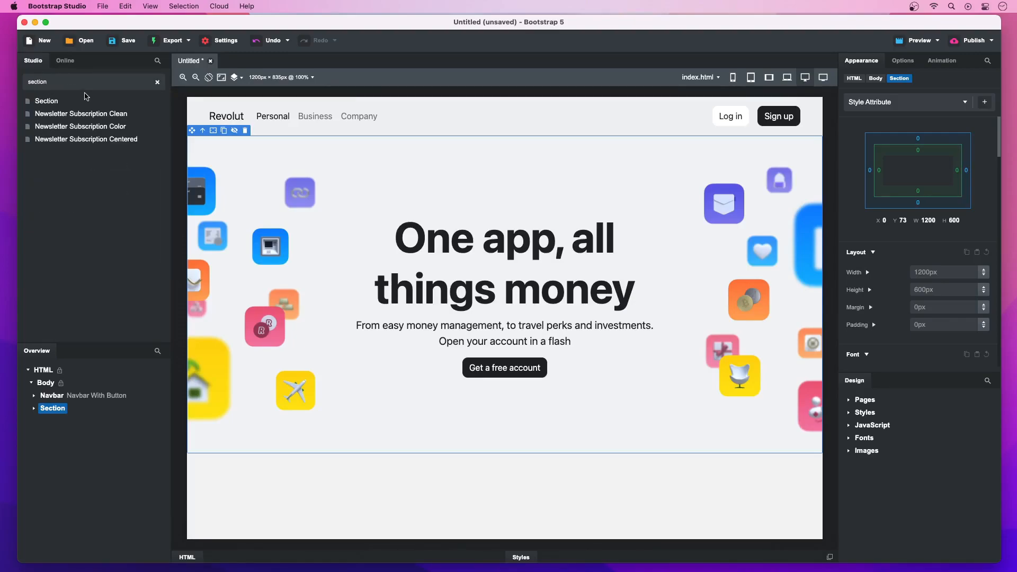
{"action": "left_click_drag", "start_coordinate": [88, 100], "coordinate": [53, 418]}
- Place a 1 Row 1 Column container and a 2 Rows 1+2 Columns container below it inside the new section
{"action": "key", "text": "super+a"}
{"action": "type", "text": "row"}
{"action": "left_click_drag", "start_coordinate": [83, 126], "coordinate": [65, 424]}
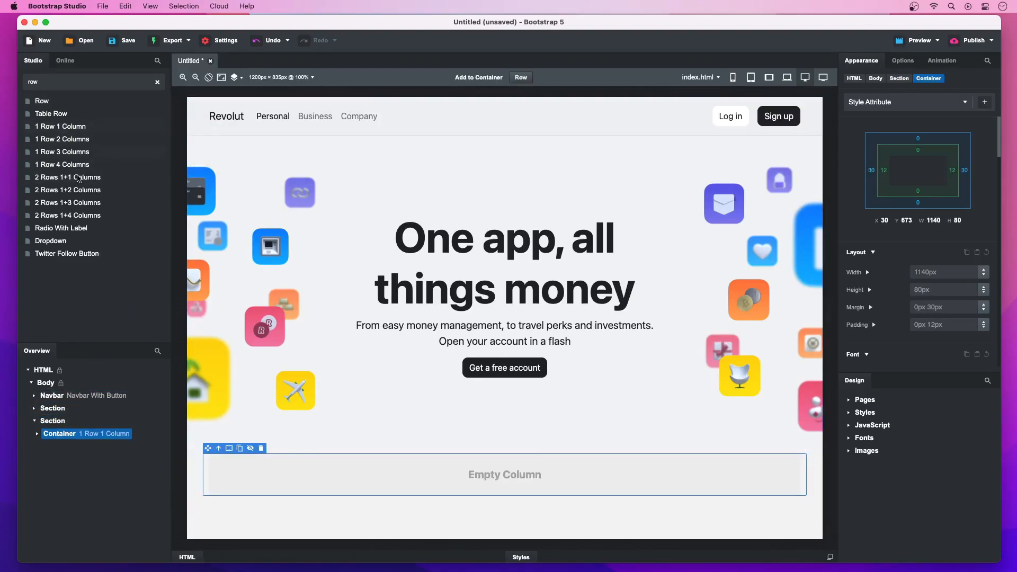
{"action": "mouse_move", "coordinate": [78, 192]}
{"action": "left_click_drag", "start_coordinate": [78, 192], "coordinate": [57, 422]}
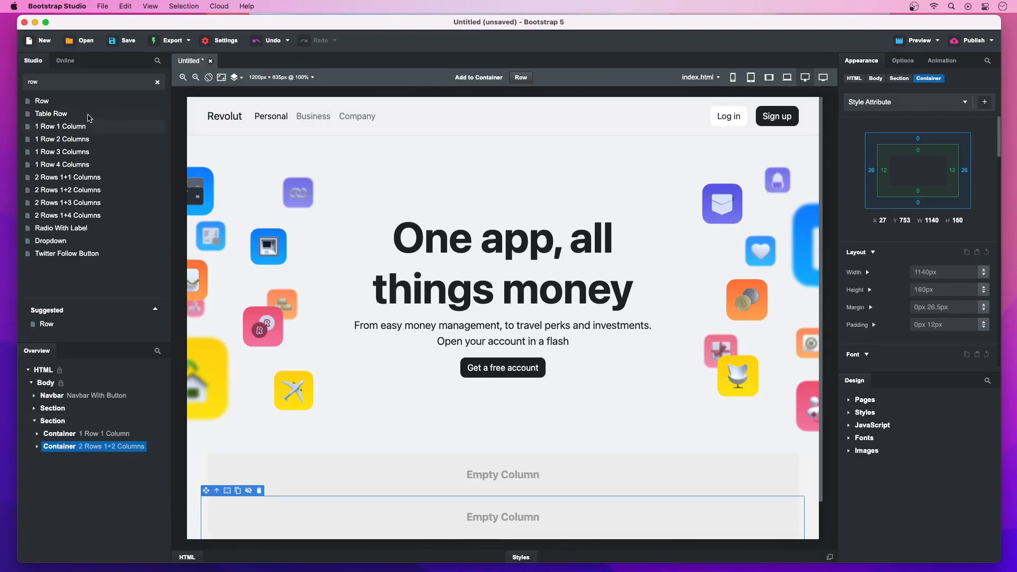
- Insert a Heading component into the empty column of the 1 Row 1 Column container
{"action": "double_click", "coordinate": [77, 86]}
{"action": "type", "text": "heading"}
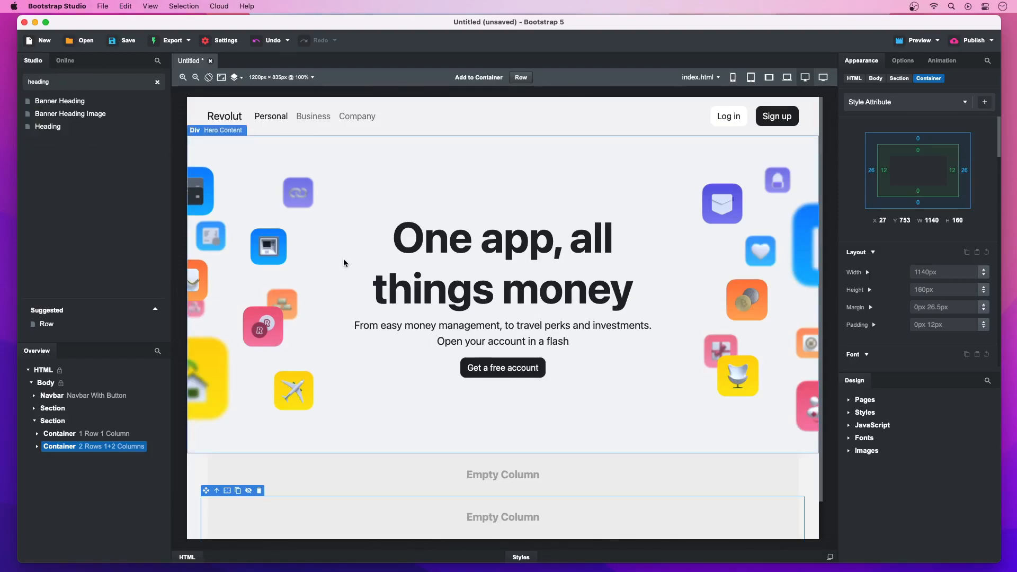
{"action": "scroll", "coordinate": [343, 262], "scroll_direction": "down", "scroll_amount": 2}
{"action": "left_click_drag", "start_coordinate": [48, 131], "coordinate": [394, 427]}
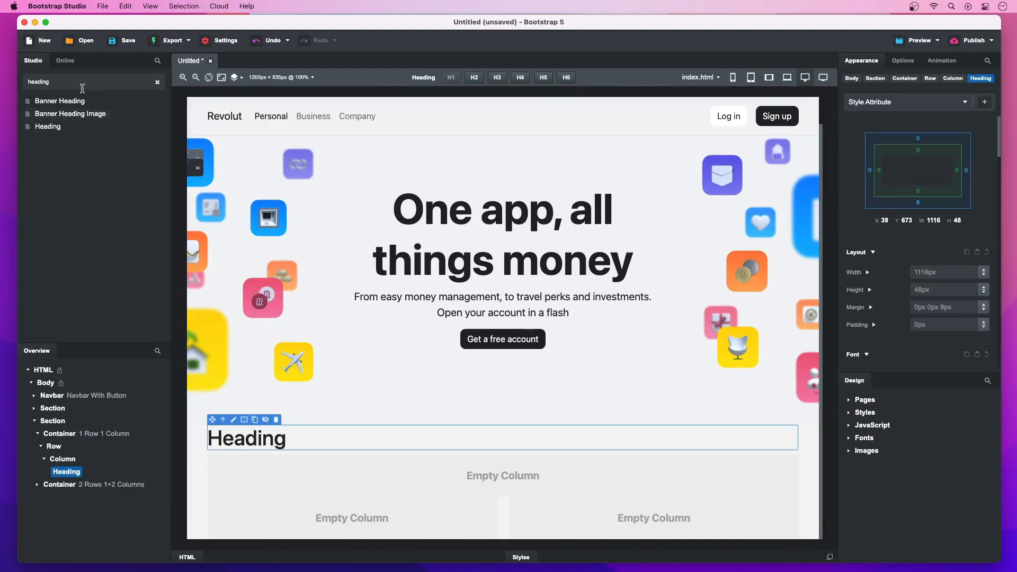
- Insert a Paragraph above the new heading with the text "Everyday essentials"
{"action": "key", "text": "super+a"}
{"action": "key", "text": "BackSpace"}
{"action": "type", "text": "para"}
{"action": "left_click_drag", "start_coordinate": [73, 100], "coordinate": [283, 423]}
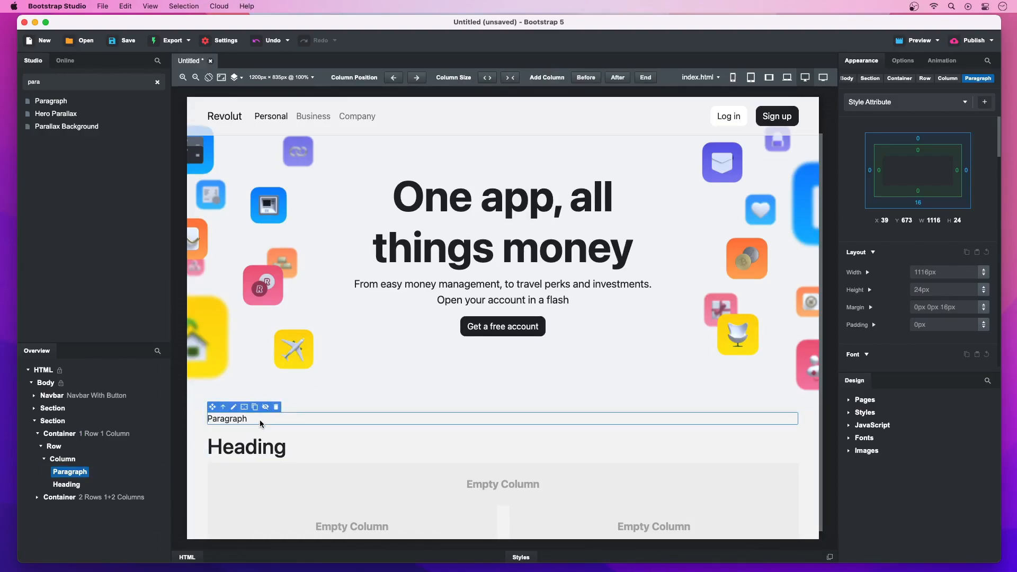
{"action": "double_click", "coordinate": [260, 419]}
{"action": "type", "text": "Everyday essentials"}
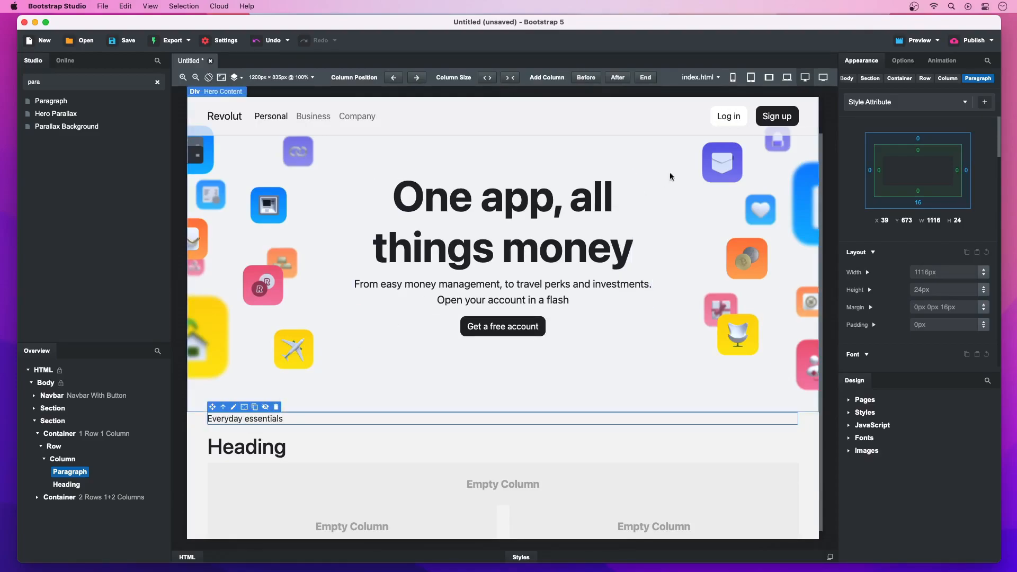
- Set the Everyday essentials paragraph's text color to Muted and its font weight to Bold
{"action": "left_click", "coordinate": [903, 62]}
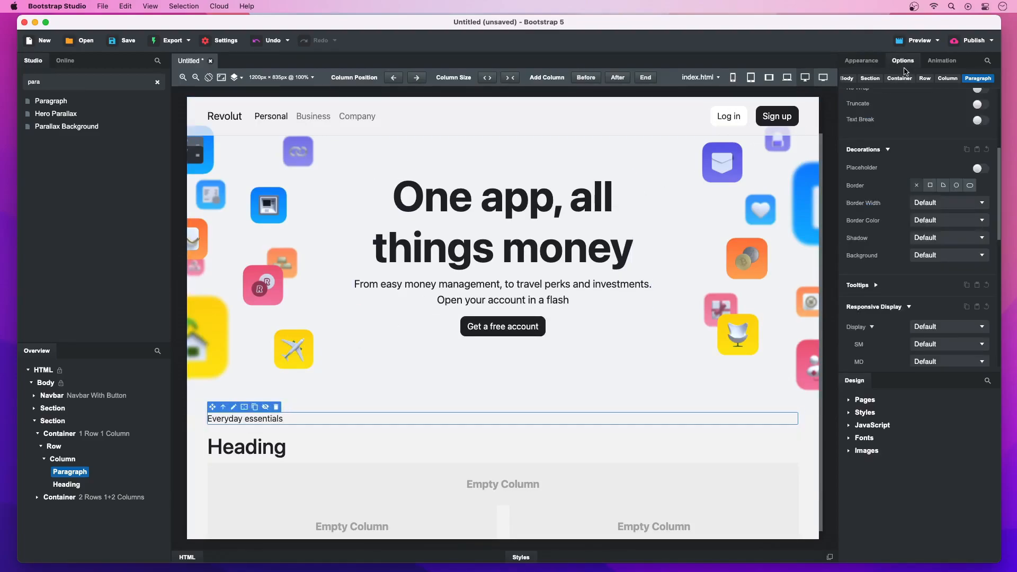
{"action": "scroll", "coordinate": [905, 151], "scroll_direction": "up", "scroll_amount": 5}
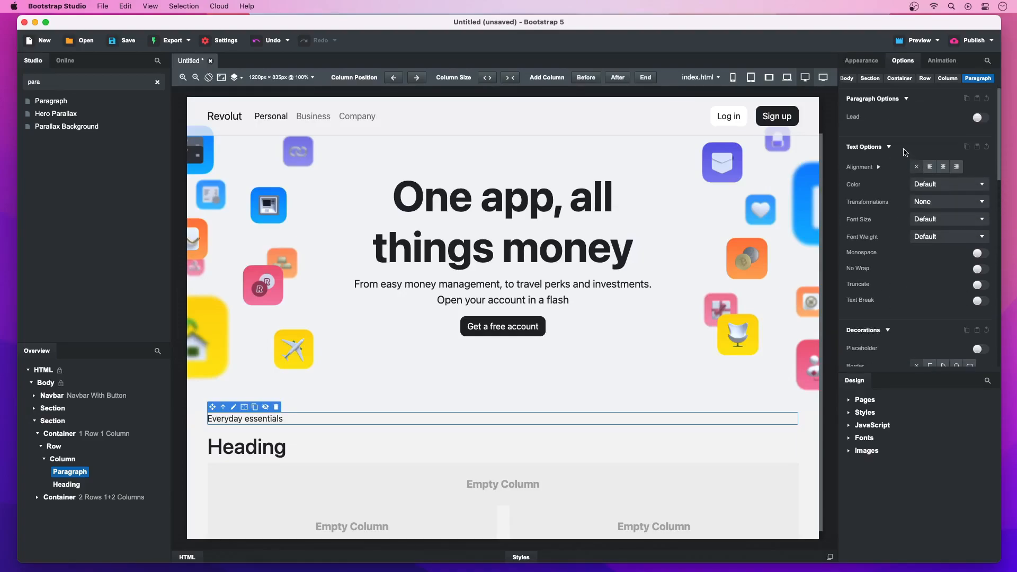
{"action": "left_click", "coordinate": [926, 184]}
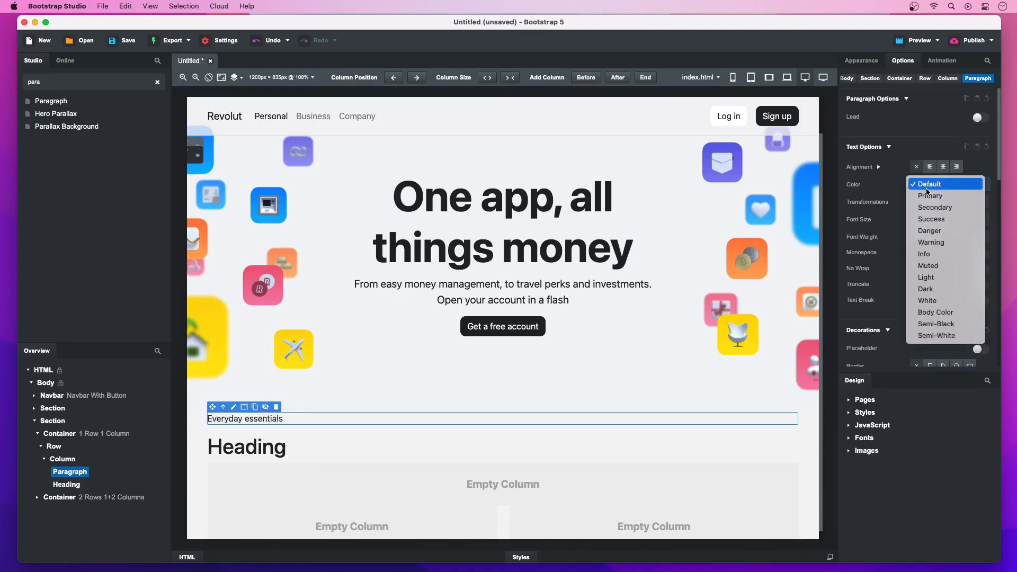
{"action": "left_click", "coordinate": [936, 266]}
{"action": "left_click", "coordinate": [930, 239]}
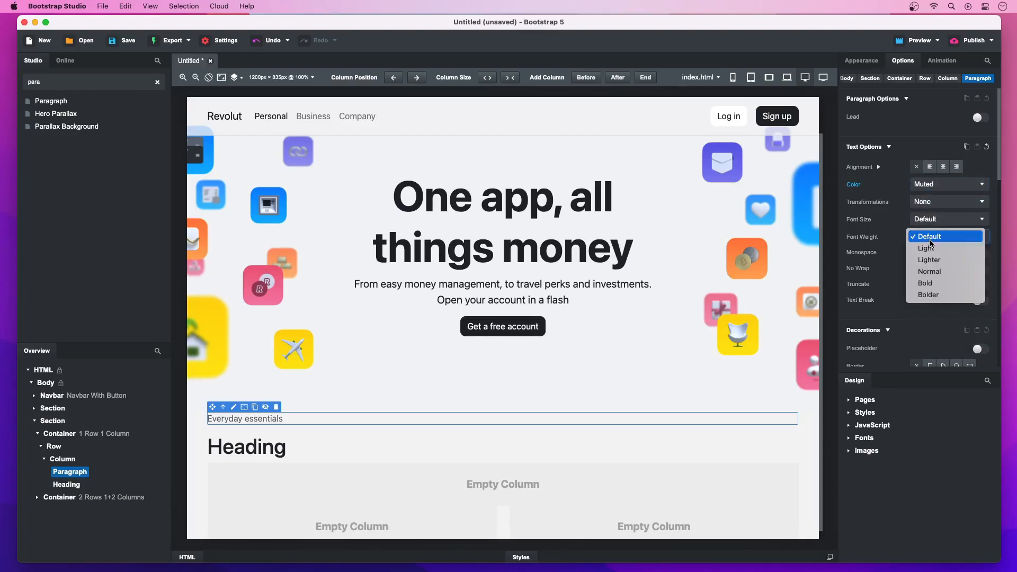
{"action": "left_click", "coordinate": [934, 283]}
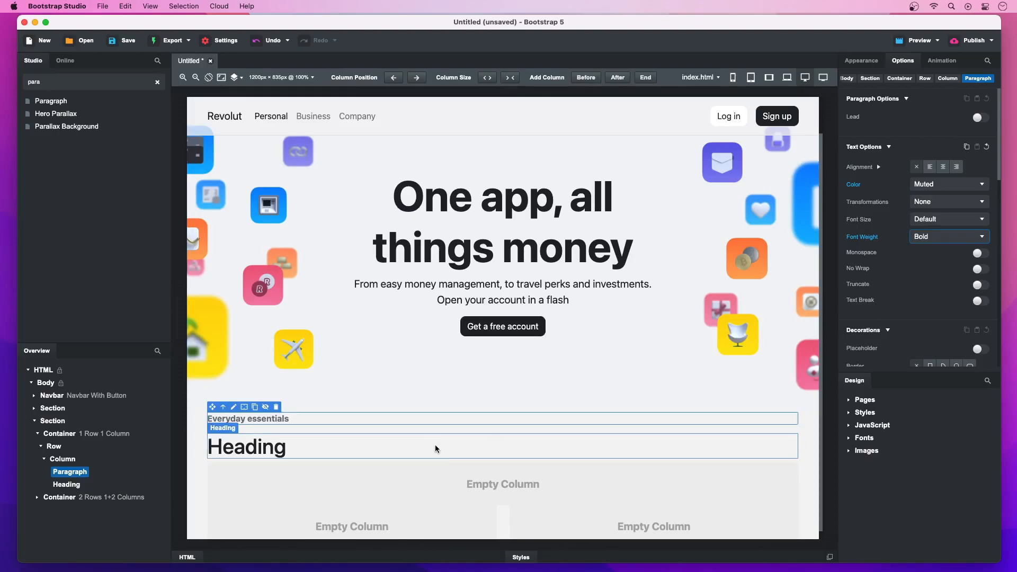
- Change the new section's heading text to "Send, spend and save smarter"
{"action": "left_click", "coordinate": [436, 445]}
{"action": "double_click", "coordinate": [428, 445]}
{"action": "type", "text": "Send, spend a"}
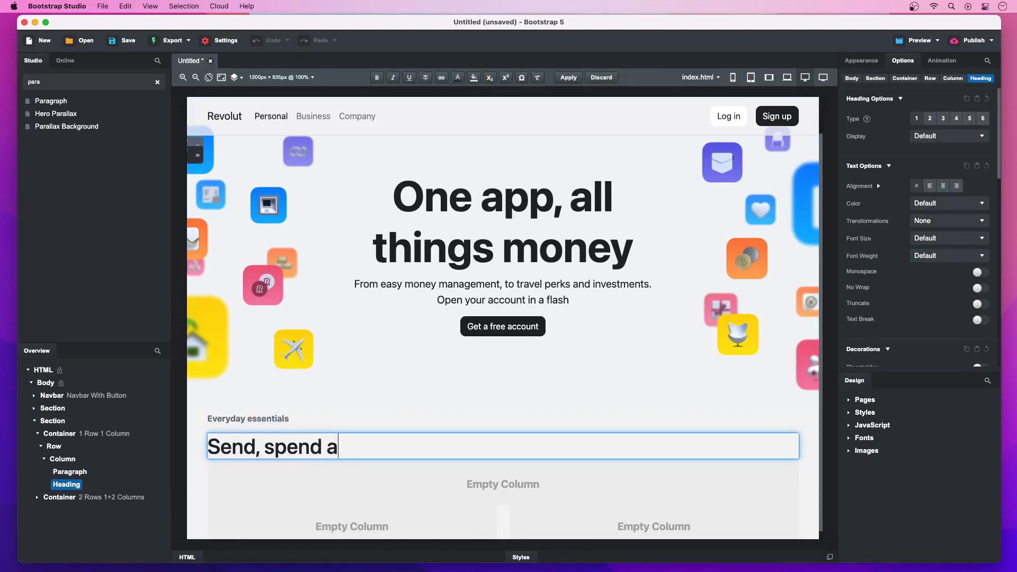
{"action": "type", "text": "nd save smarter"}
{"action": "key", "text": "Escape"}
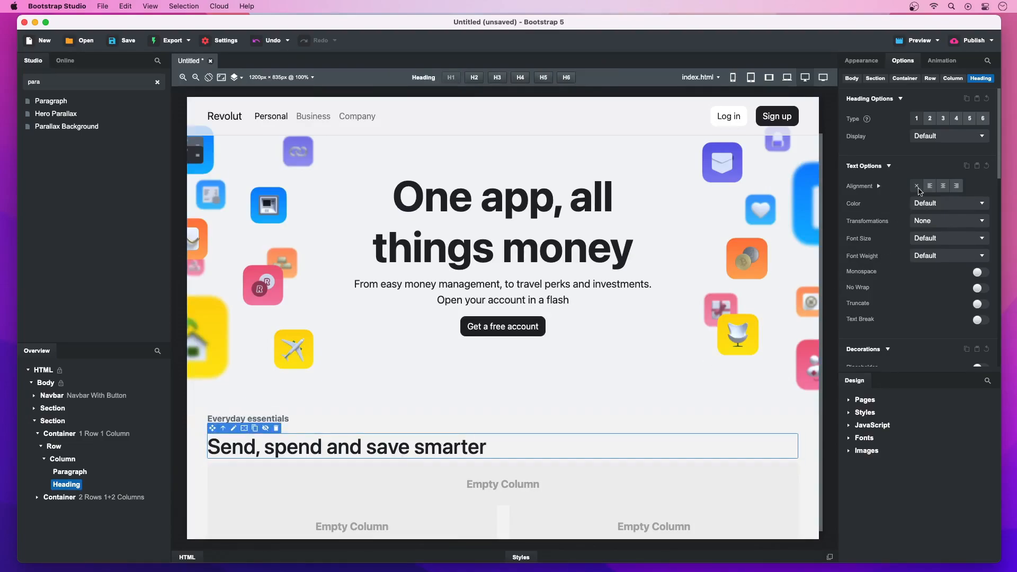
- Set the "Send, spend and save smarter" heading to type 3, Display 6 and Bold font weight
{"action": "left_click", "coordinate": [942, 121]}
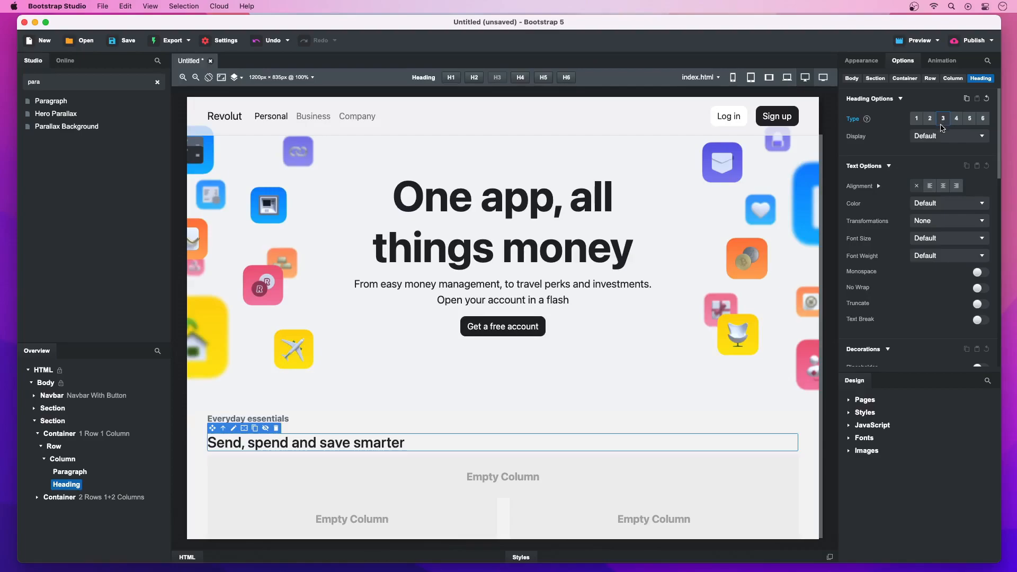
{"action": "left_click", "coordinate": [942, 134]}
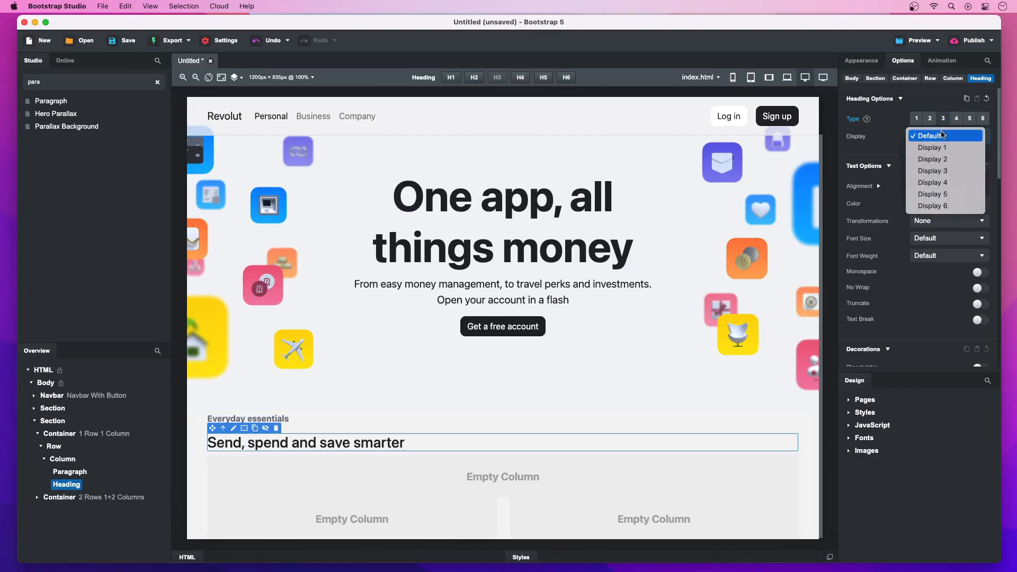
{"action": "left_click", "coordinate": [943, 195]}
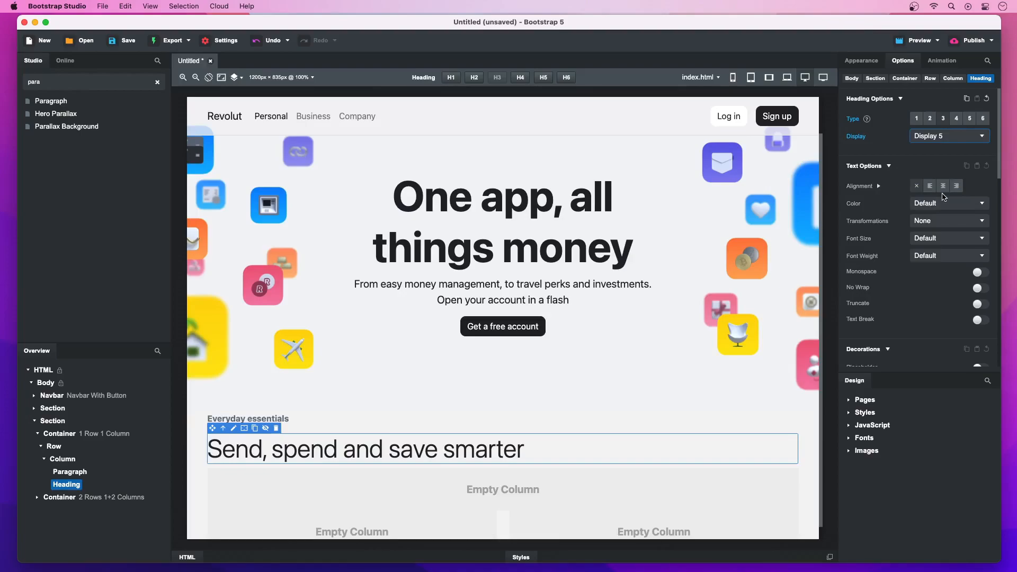
{"action": "left_click", "coordinate": [939, 139]}
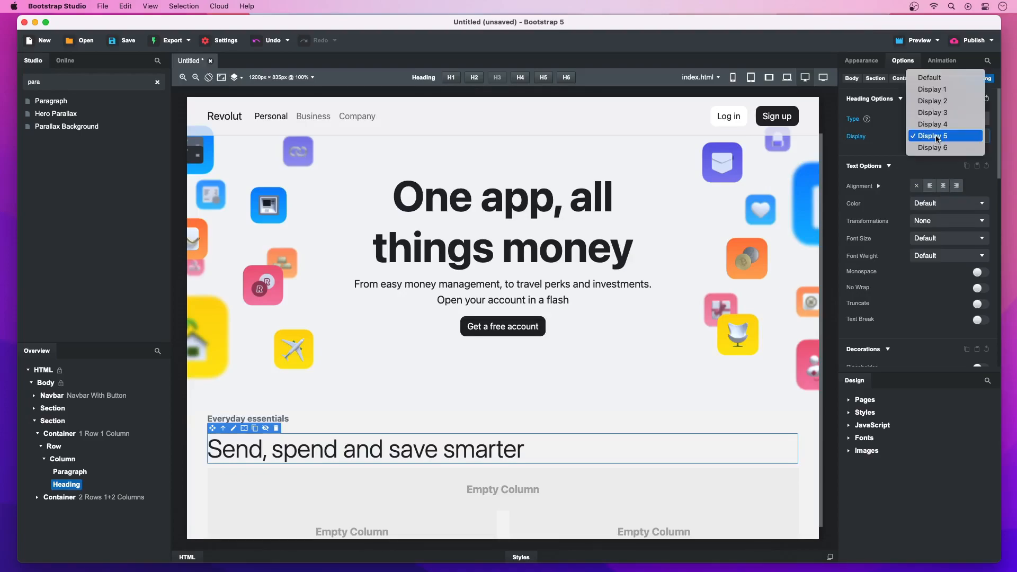
{"action": "left_click", "coordinate": [938, 148]}
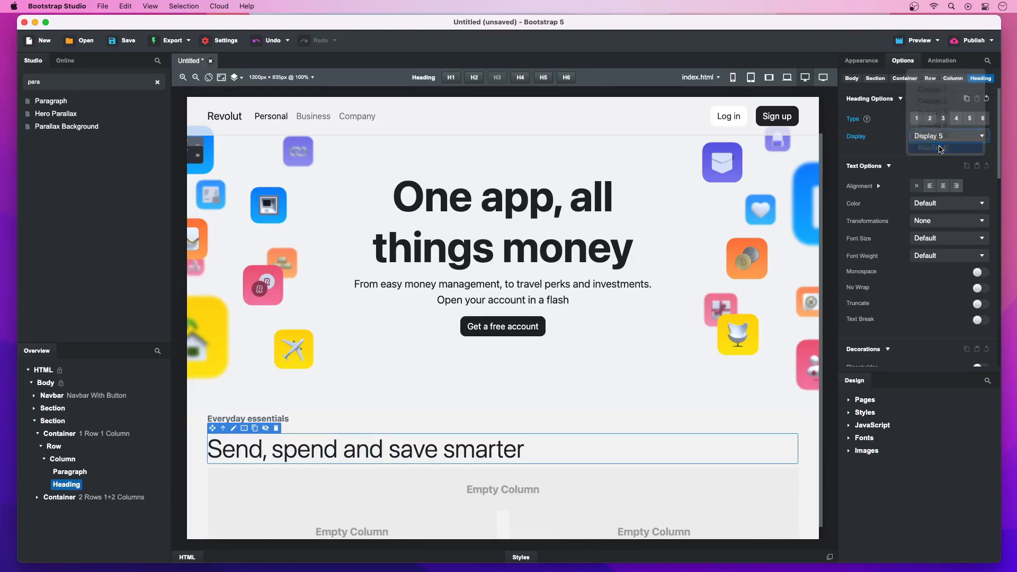
{"action": "left_click", "coordinate": [941, 256]}
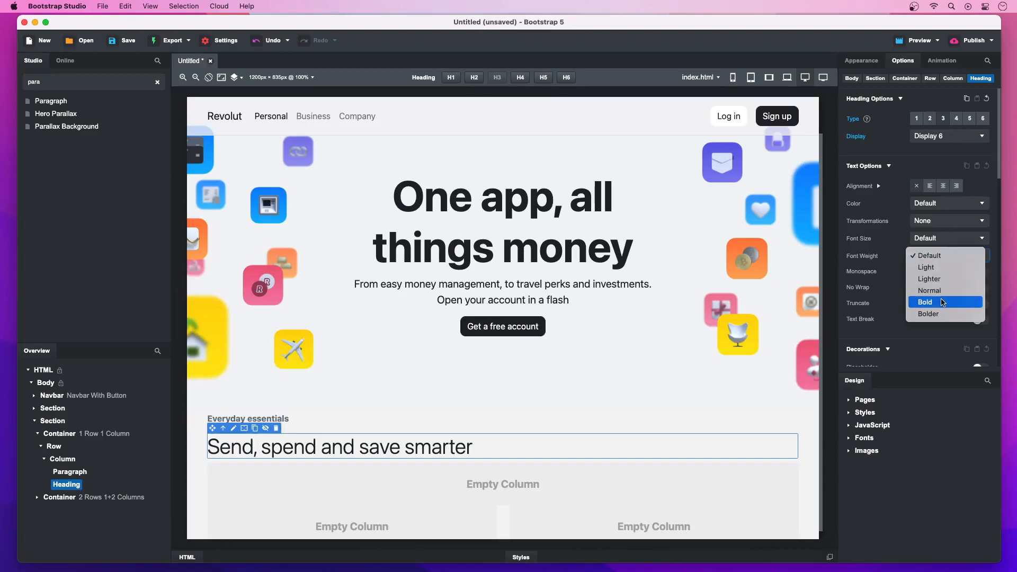
{"action": "left_click", "coordinate": [942, 302]}
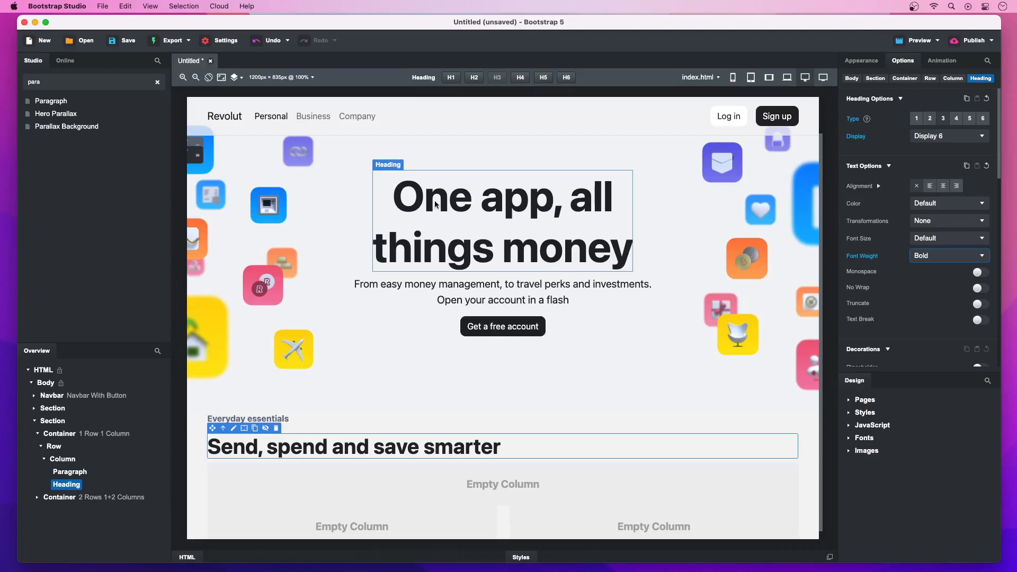
- Insert a Paragraph below the heading reading "Make day-to-day spending a breeze with all things money in one place"
{"action": "left_click_drag", "start_coordinate": [97, 105], "coordinate": [522, 454]}
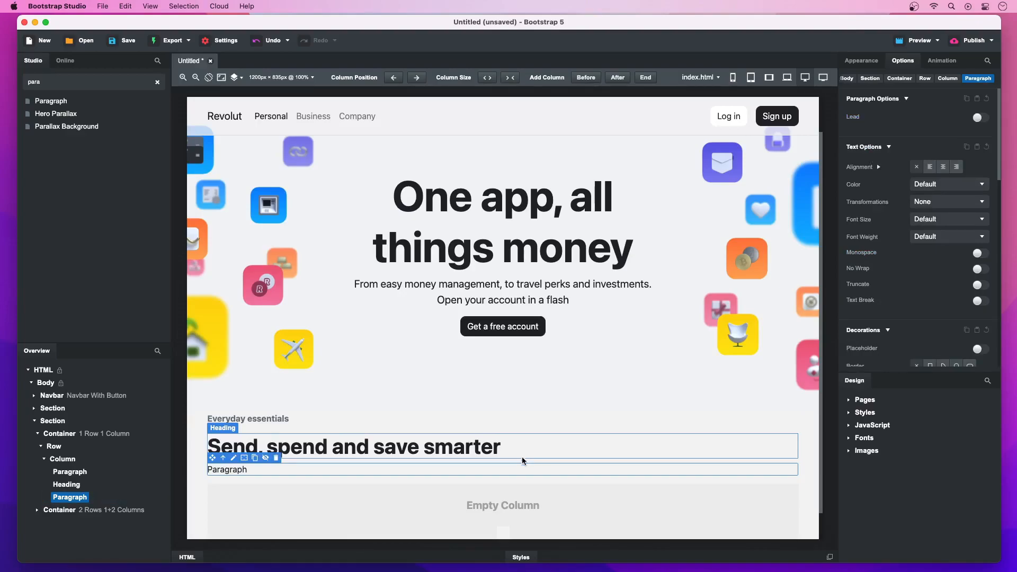
{"action": "double_click", "coordinate": [475, 468]}
{"action": "type", "text": "Make da"}
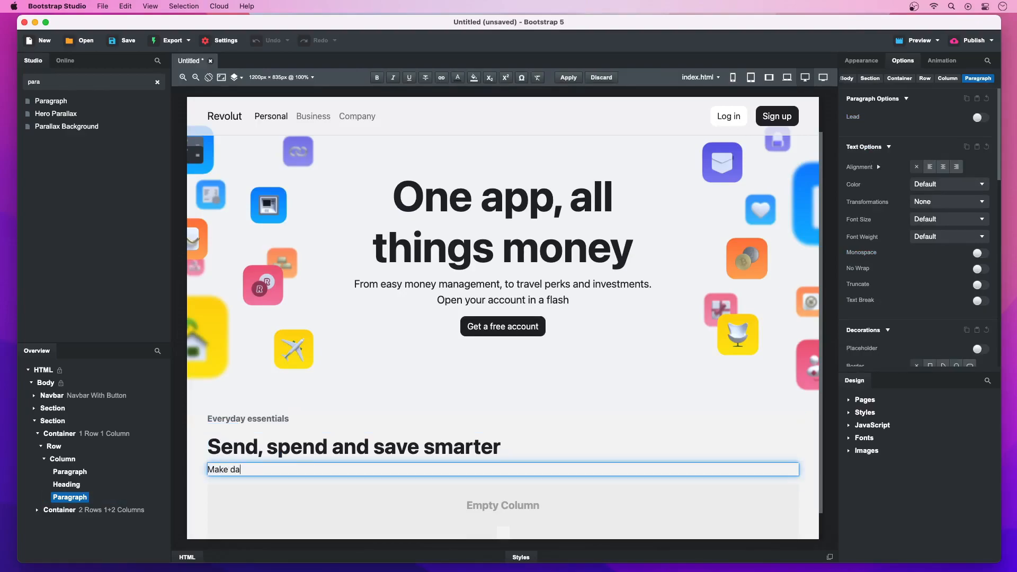
{"action": "type", "text": "y-to-day spending a breeze with all things mone"}
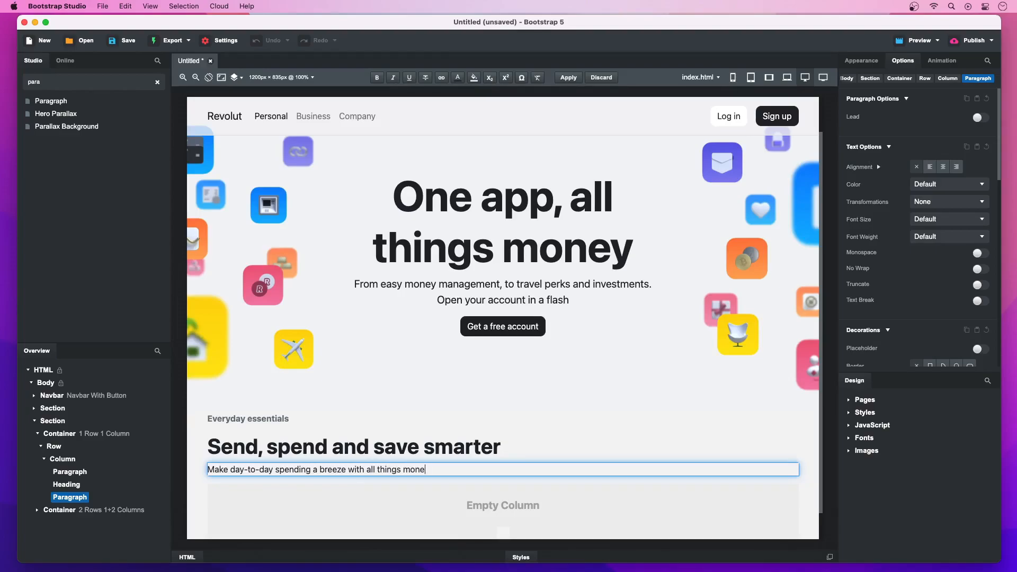
{"action": "type", "text": "y in one place"}
{"action": "key", "text": "Escape"}
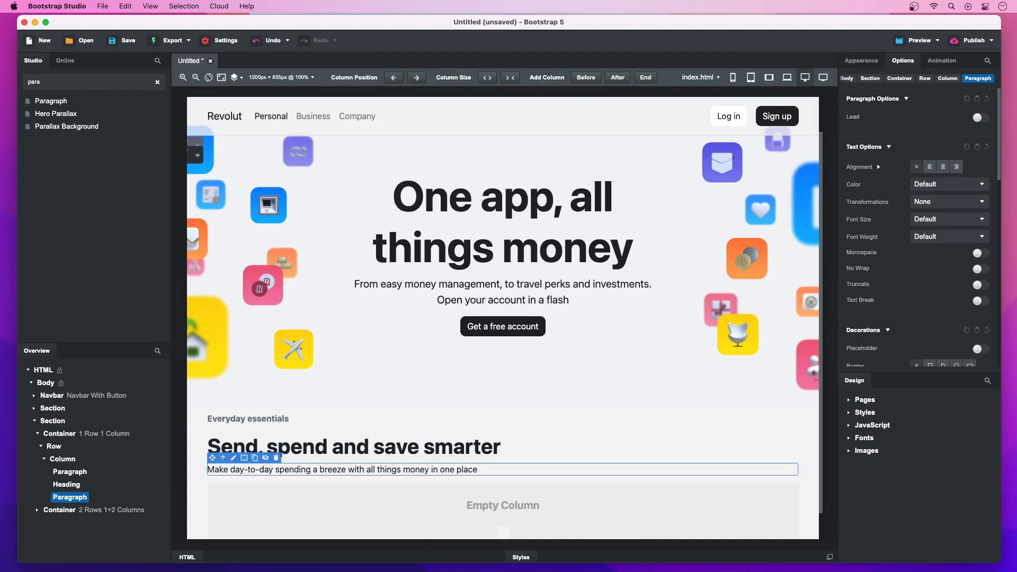
- Center-align the text of the column holding the Everyday essentials heading and paragraphs
{"action": "left_click", "coordinate": [489, 463]}
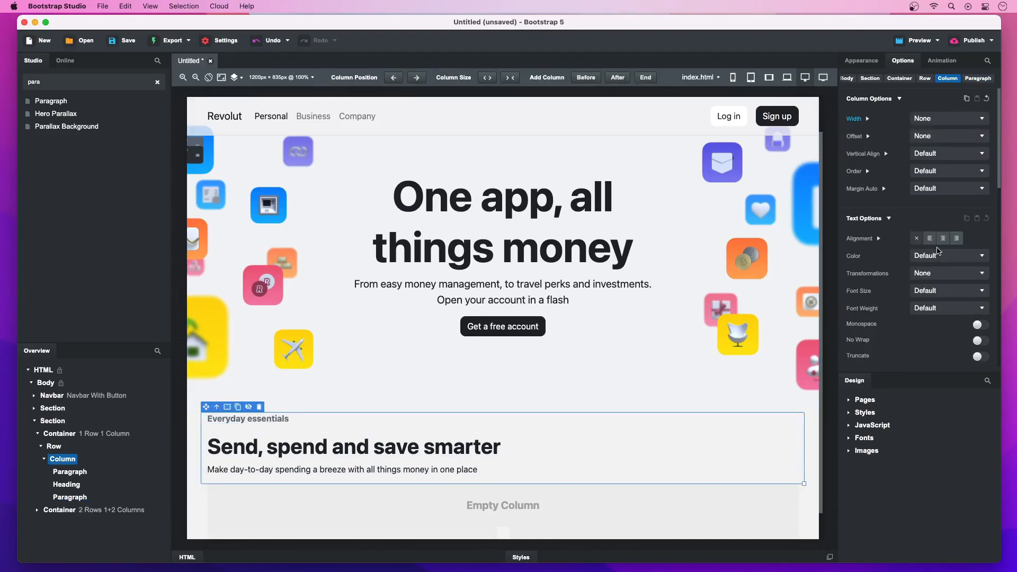
{"action": "left_click", "coordinate": [942, 239]}
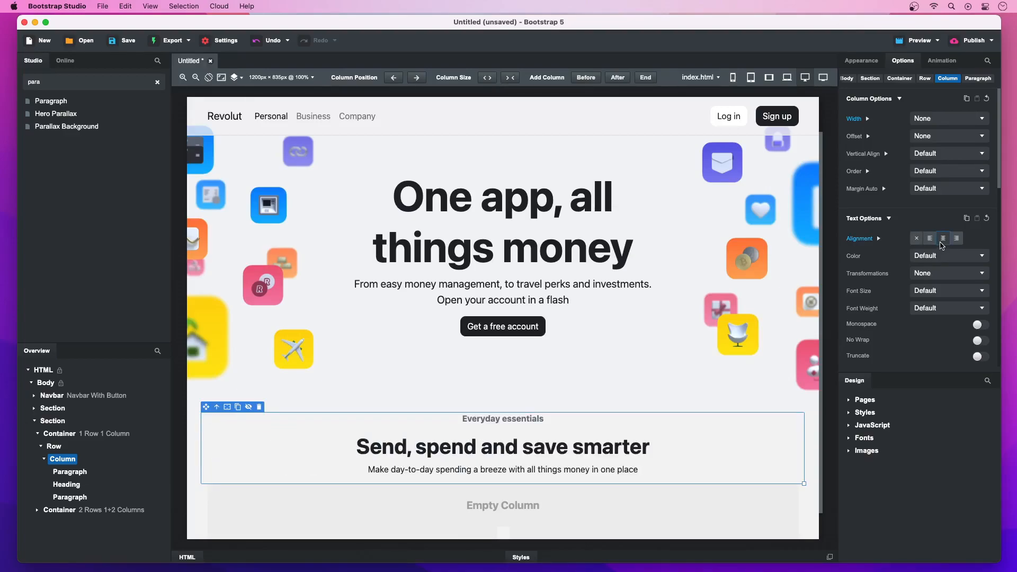
{"action": "left_click", "coordinate": [622, 450]}
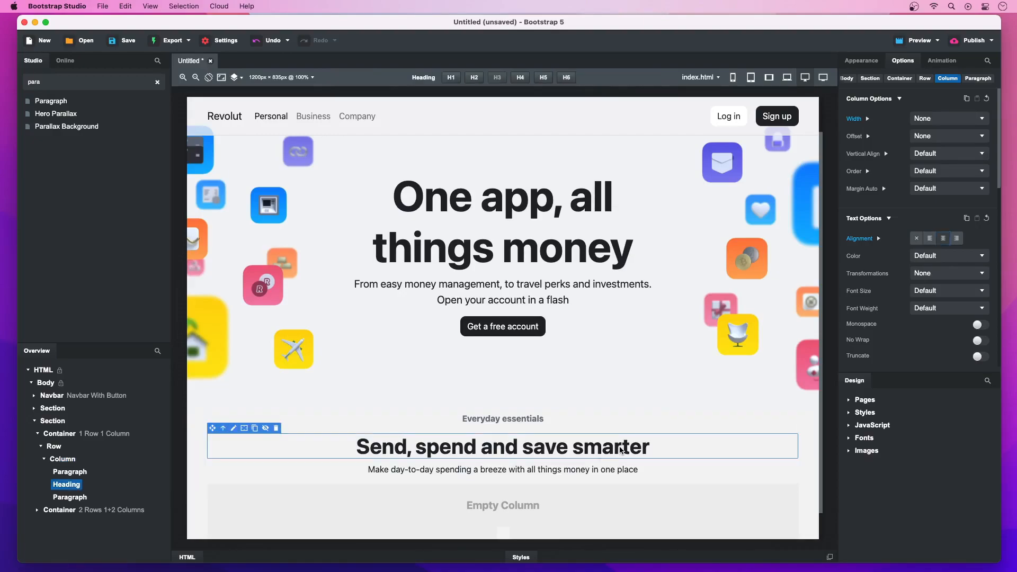
- Add a bottom margin to the "Send, spend and save smarter" heading to separate it from the paragraph below
{"action": "left_click", "coordinate": [244, 429]}
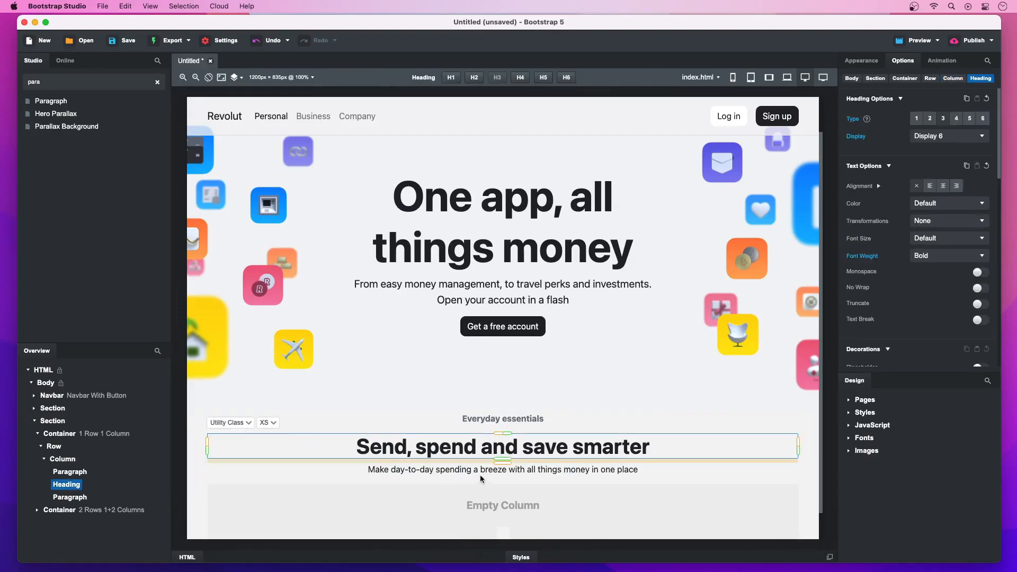
{"action": "left_click_drag", "start_coordinate": [501, 466], "coordinate": [500, 477]}
{"action": "left_click", "coordinate": [498, 478]}
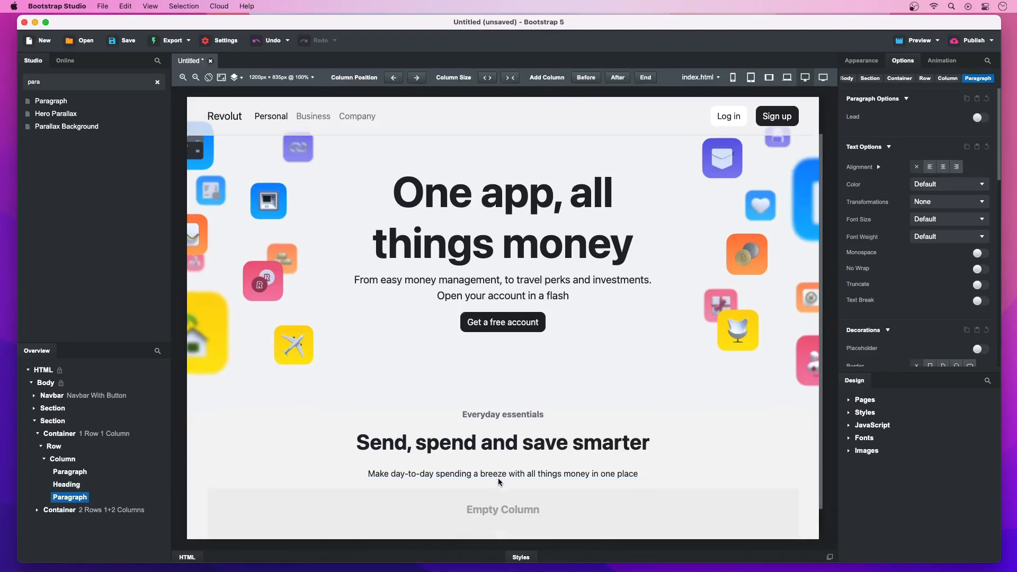
{"action": "scroll", "coordinate": [498, 478], "scroll_direction": "down", "scroll_amount": 1}
{"action": "left_click", "coordinate": [500, 479]}
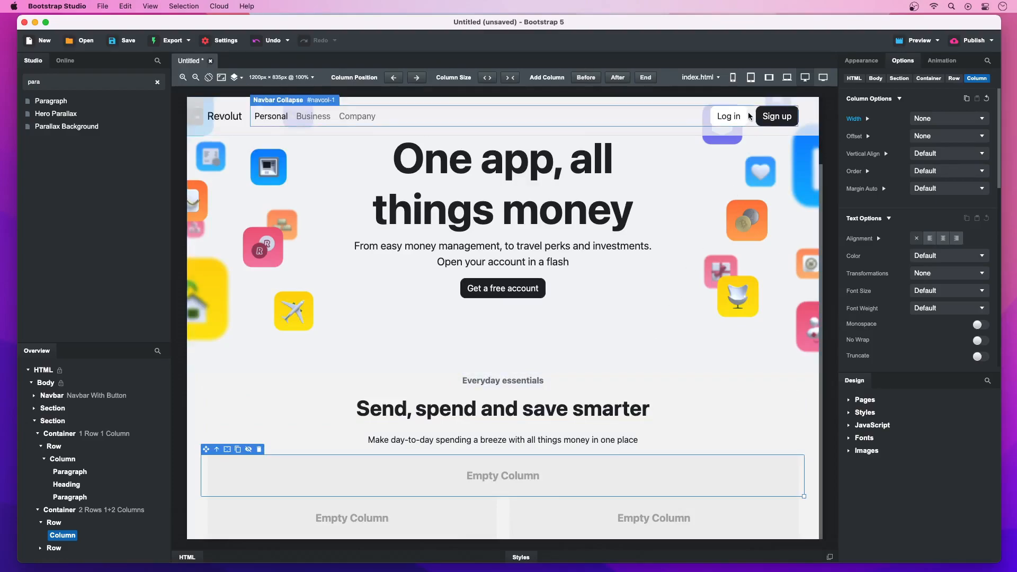
- Preview the page at 360px mobile width and add a bottom margin to the first row of the two-row container
{"action": "left_click", "coordinate": [734, 80]}
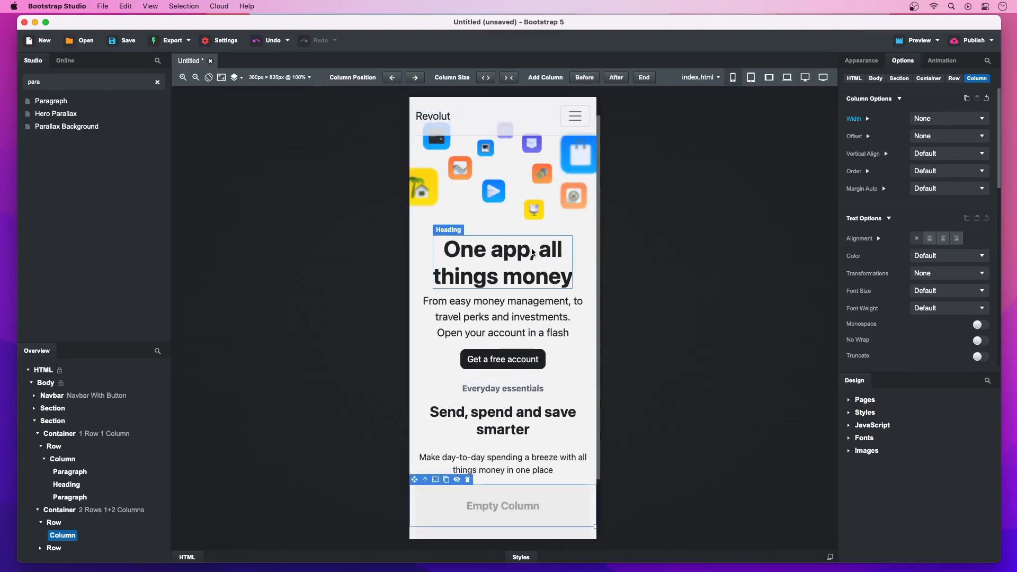
{"action": "scroll", "coordinate": [533, 252], "scroll_direction": "down", "scroll_amount": 2}
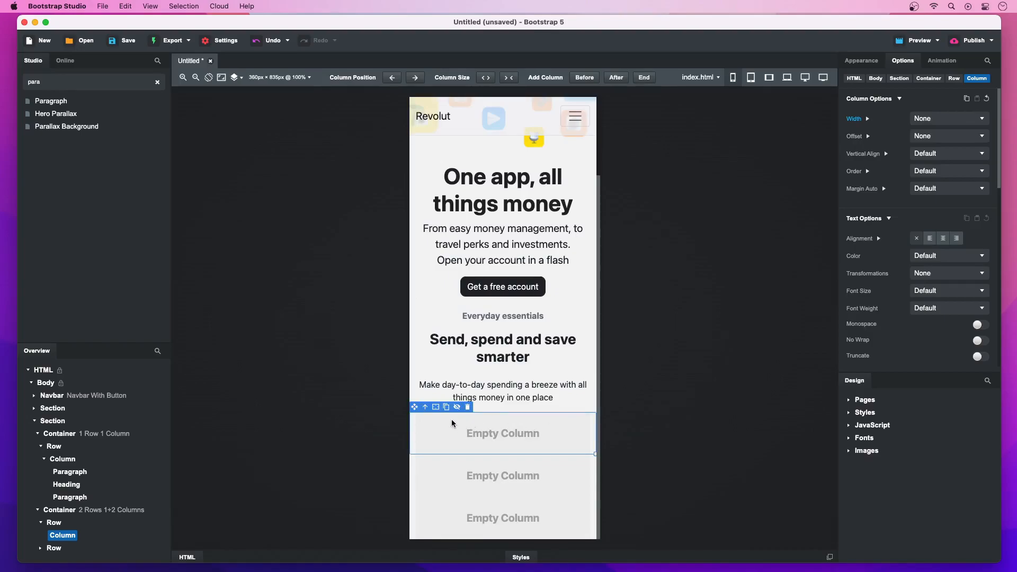
{"action": "left_click", "coordinate": [418, 401]}
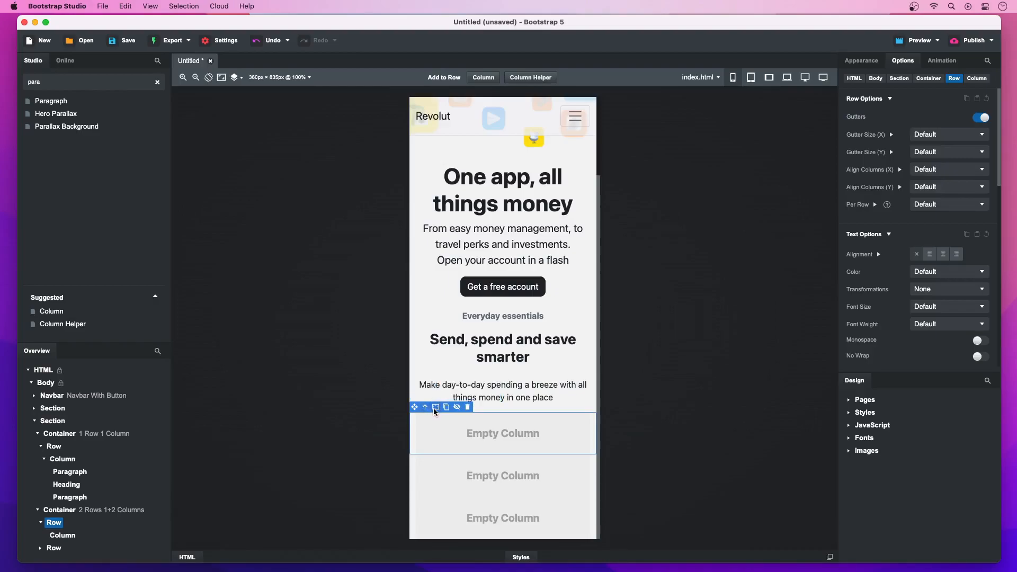
{"action": "left_click", "coordinate": [434, 409]}
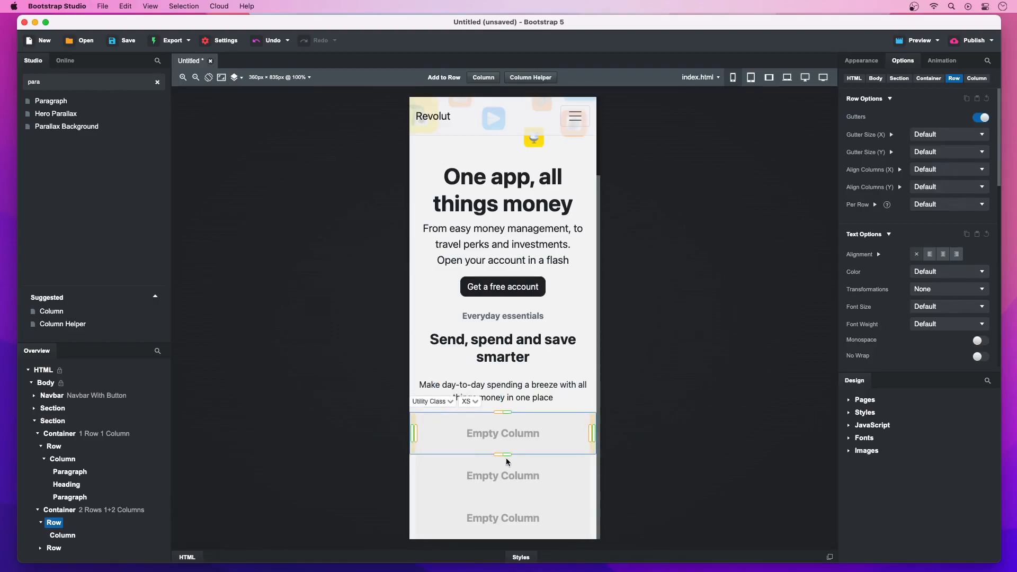
{"action": "left_click_drag", "start_coordinate": [498, 457], "coordinate": [498, 467]}
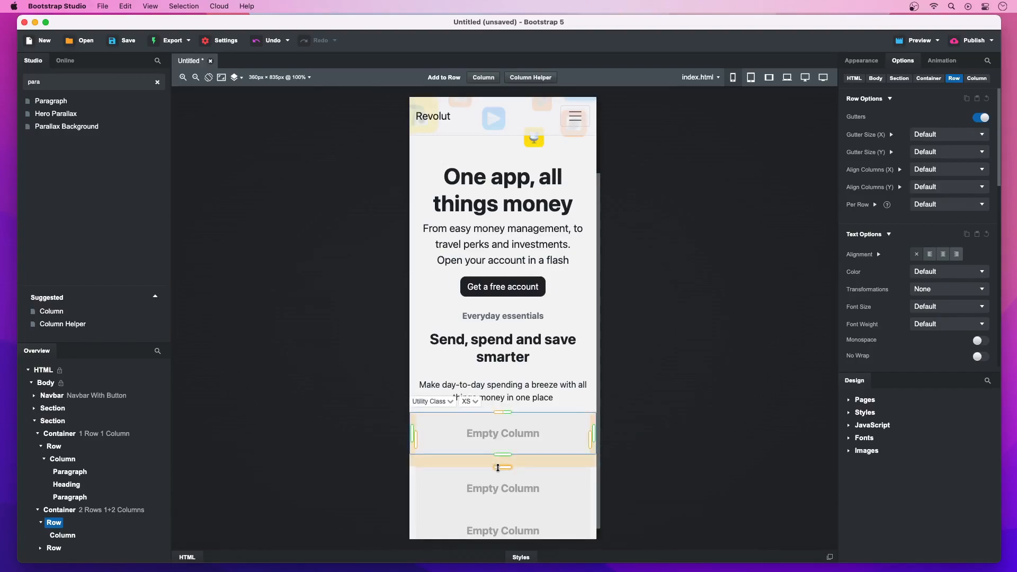
- Set the vertical gutter size to 4 on the row holding the two side-by-side empty columns
{"action": "left_click", "coordinate": [499, 474]}
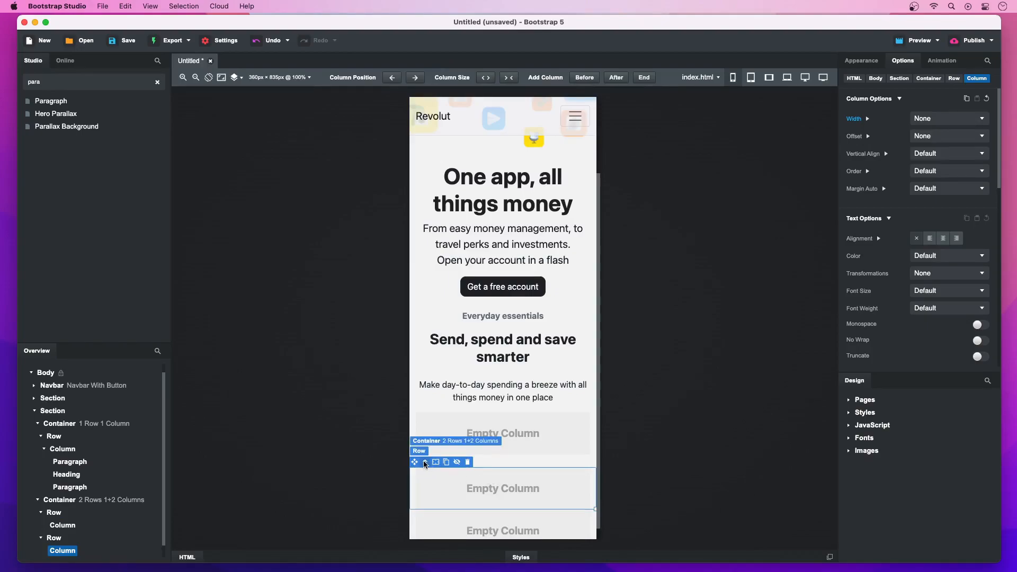
{"action": "left_click", "coordinate": [419, 452]}
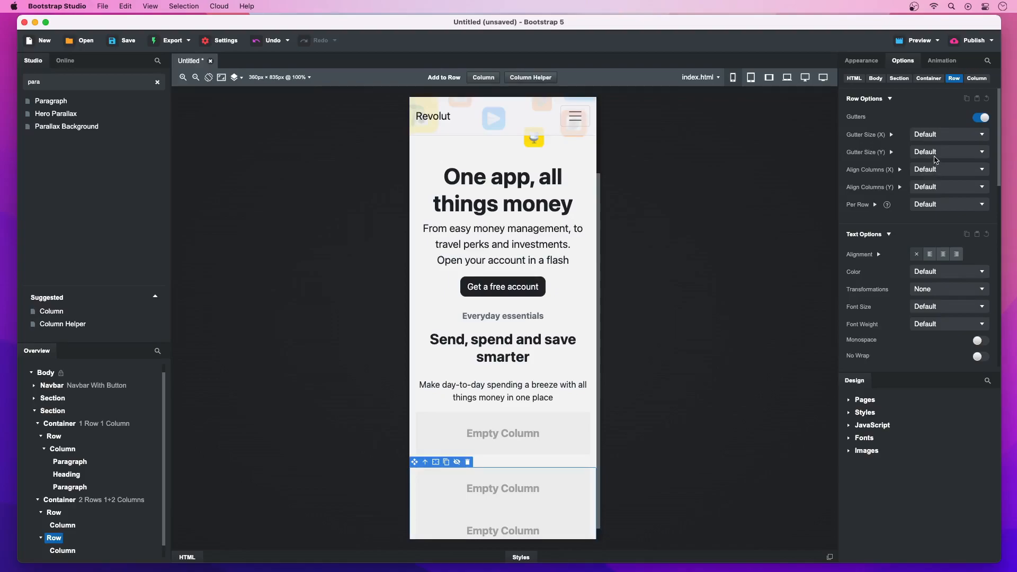
{"action": "left_click", "coordinate": [934, 156]}
{"action": "left_click", "coordinate": [938, 209]}
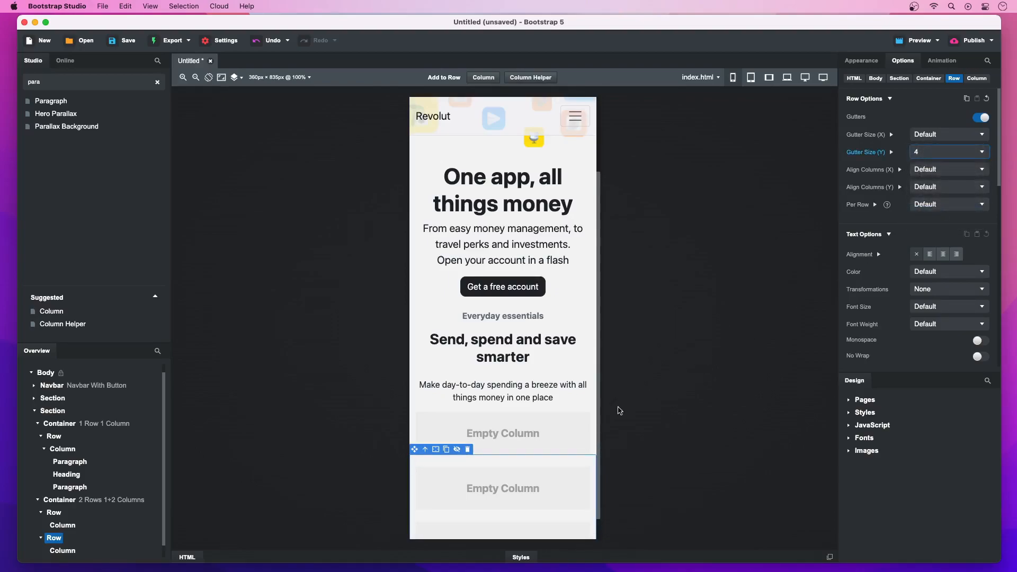
{"action": "left_click", "coordinate": [571, 426]}
{"action": "scroll", "coordinate": [571, 425], "scroll_direction": "down", "scroll_amount": 1}
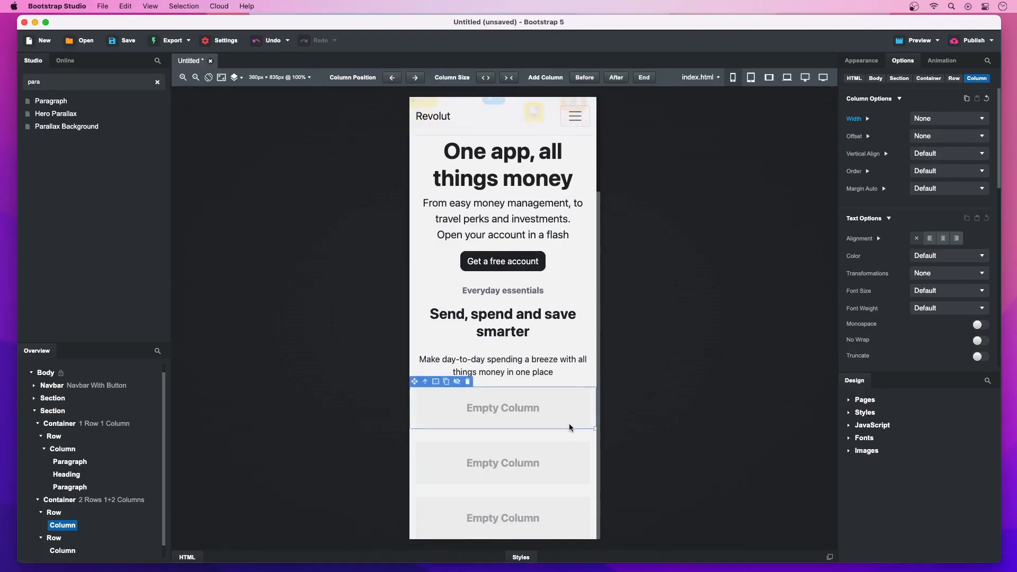
- Add equal top and bottom padding to the column holding the Everyday essentials heading and paragraphs
{"action": "left_click", "coordinate": [579, 382]}
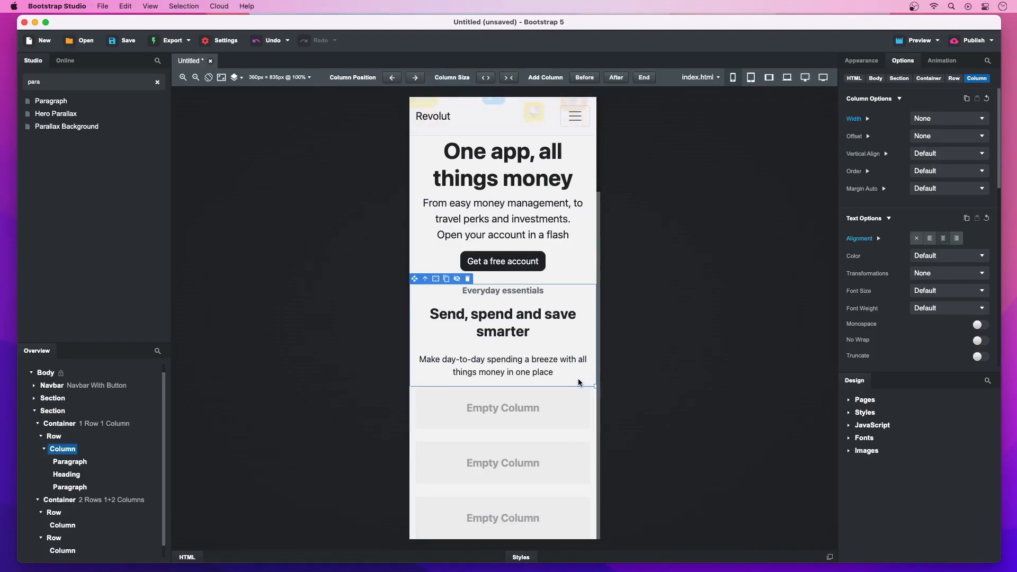
{"action": "left_click", "coordinate": [437, 278]}
{"action": "key", "text": "shift"}
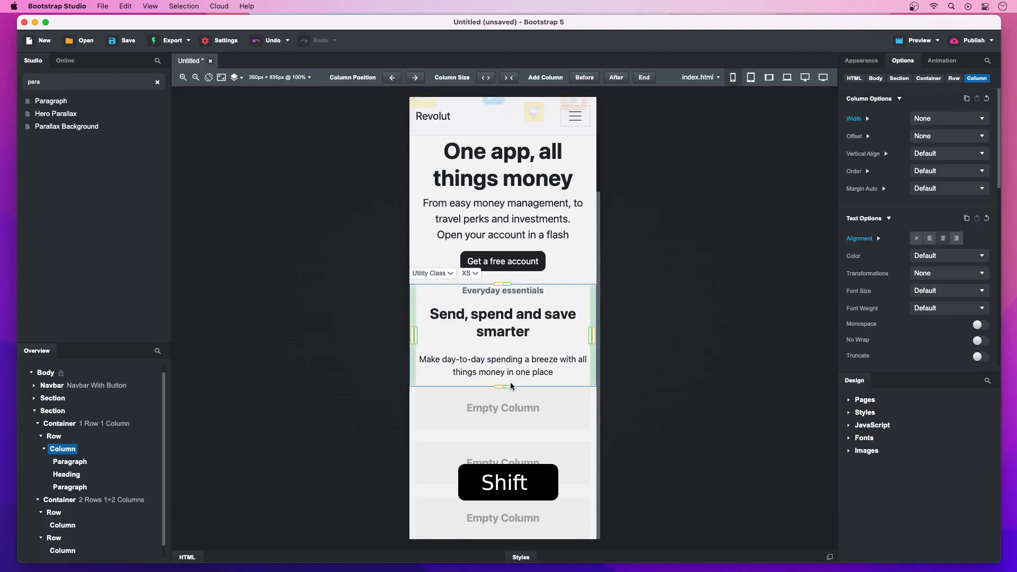
{"action": "left_click_drag", "start_coordinate": [510, 385], "coordinate": [511, 366]}
{"action": "left_click", "coordinate": [538, 395]}
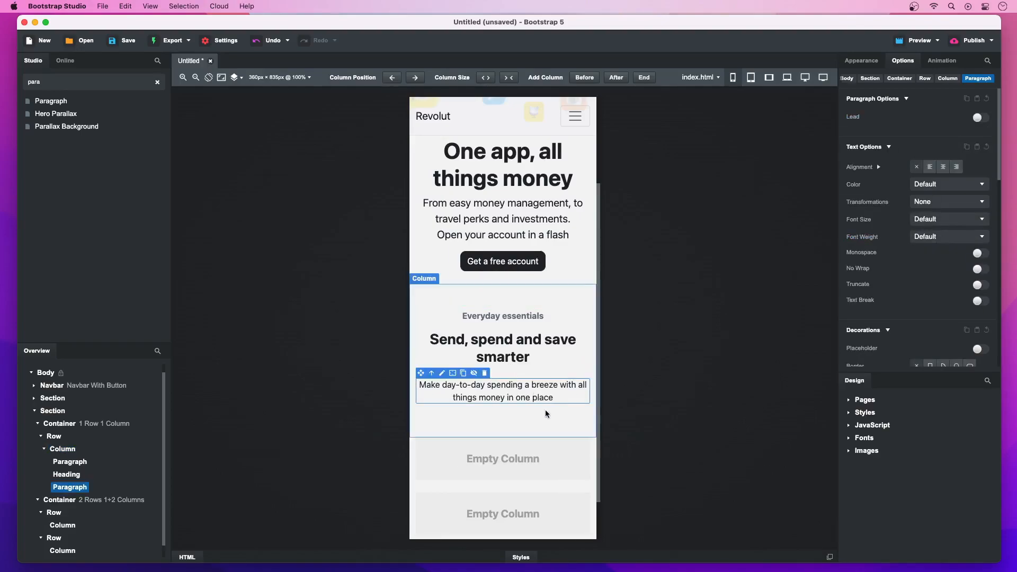
- Insert a Card With Overlay component into the first empty column below the Everyday essentials text
{"action": "scroll", "coordinate": [546, 408], "scroll_direction": "down", "scroll_amount": 1}
{"action": "scroll", "coordinate": [545, 412], "scroll_direction": "down", "scroll_amount": 1}
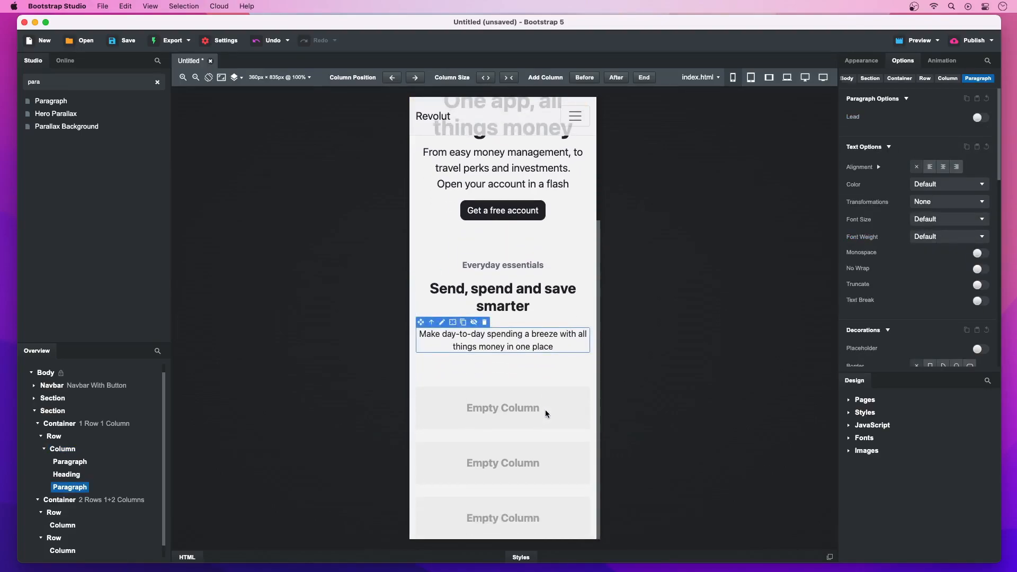
{"action": "left_click", "coordinate": [546, 411]}
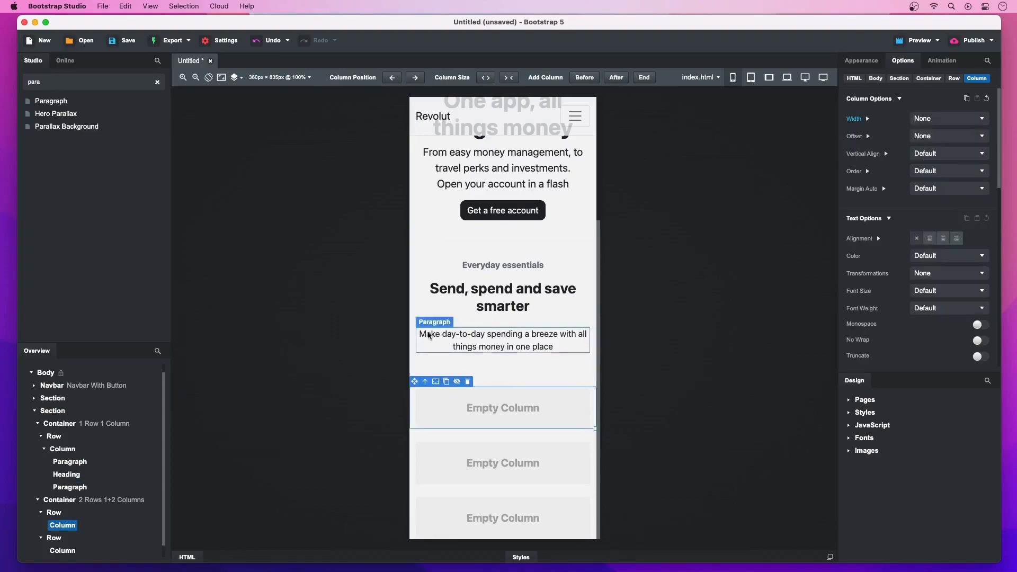
{"action": "left_click", "coordinate": [140, 88]}
{"action": "key", "text": "super+a"}
{"action": "type", "text": "card"}
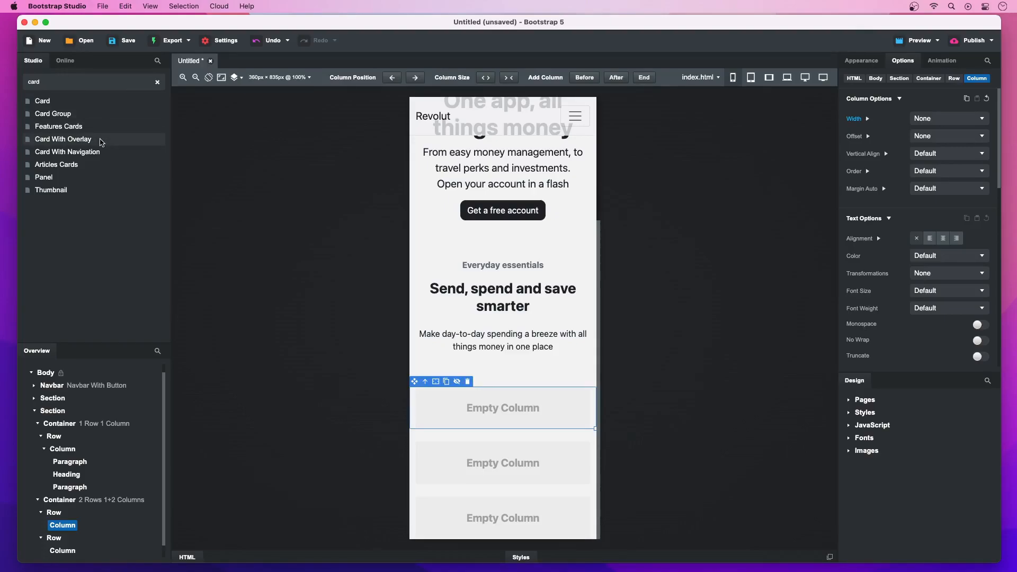
{"action": "left_click_drag", "start_coordinate": [102, 142], "coordinate": [455, 410]}
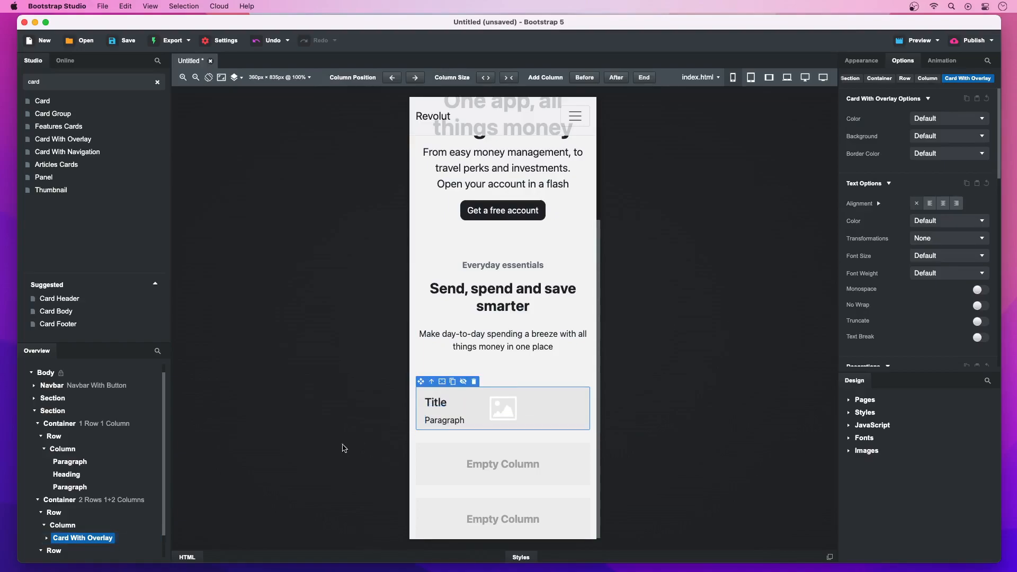
- Set the overlay card's image to payments-mobile.jpeg
{"action": "left_click", "coordinate": [47, 538]}
{"action": "scroll", "coordinate": [53, 519], "scroll_direction": "down", "scroll_amount": 2}
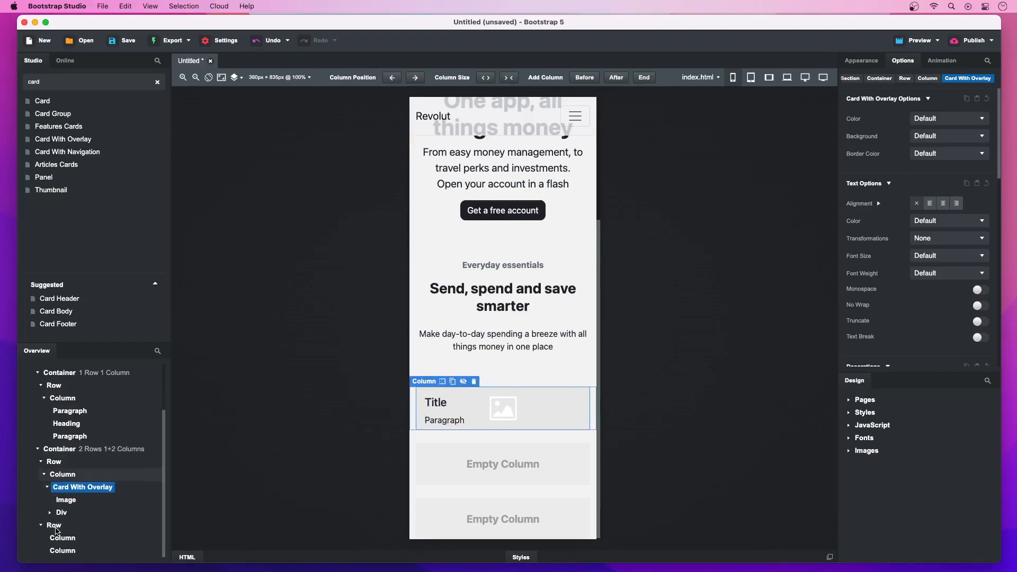
{"action": "double_click", "coordinate": [60, 502]}
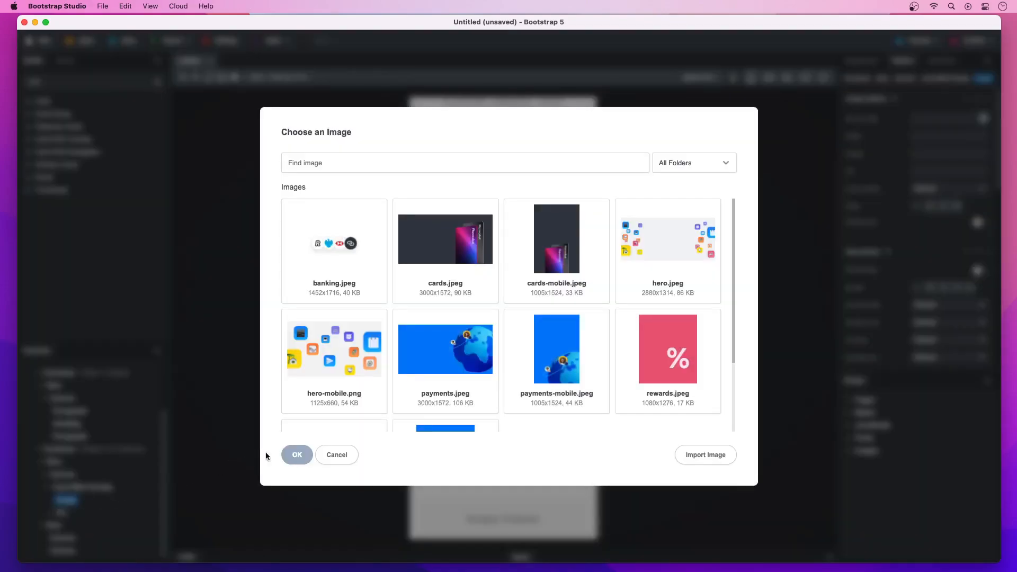
{"action": "double_click", "coordinate": [533, 369]}
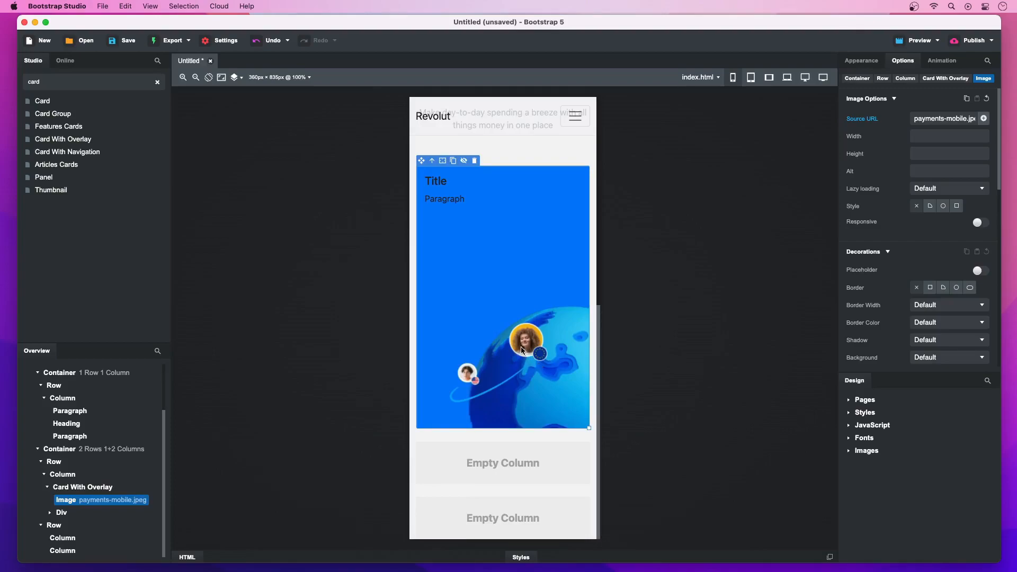
- Insert a Button component below the paragraph inside the overlay card
{"action": "left_click_drag", "start_coordinate": [39, 79], "coordinate": [19, 78]}
{"action": "type", "text": "button"}
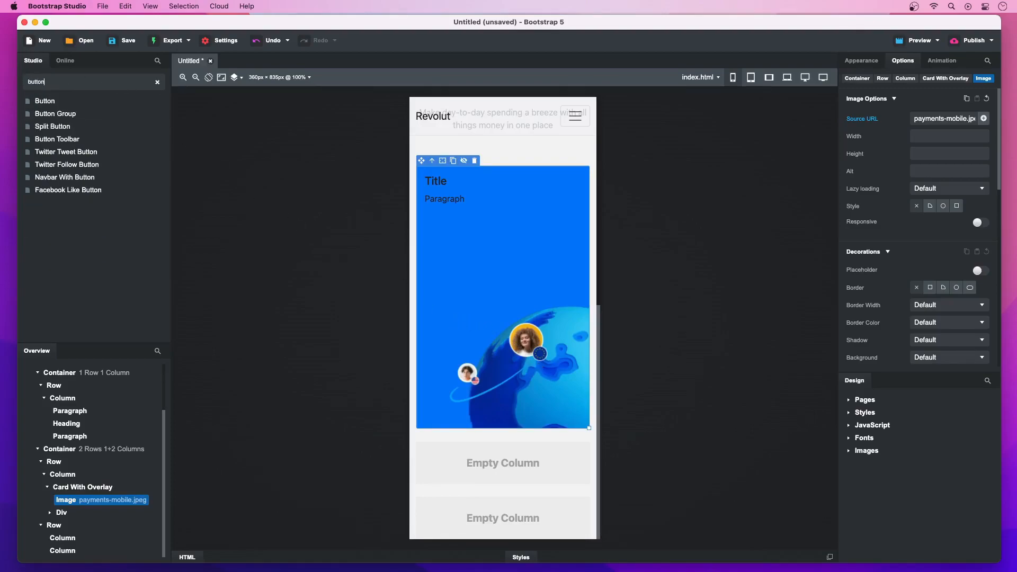
{"action": "left_click_drag", "start_coordinate": [45, 101], "coordinate": [433, 215]}
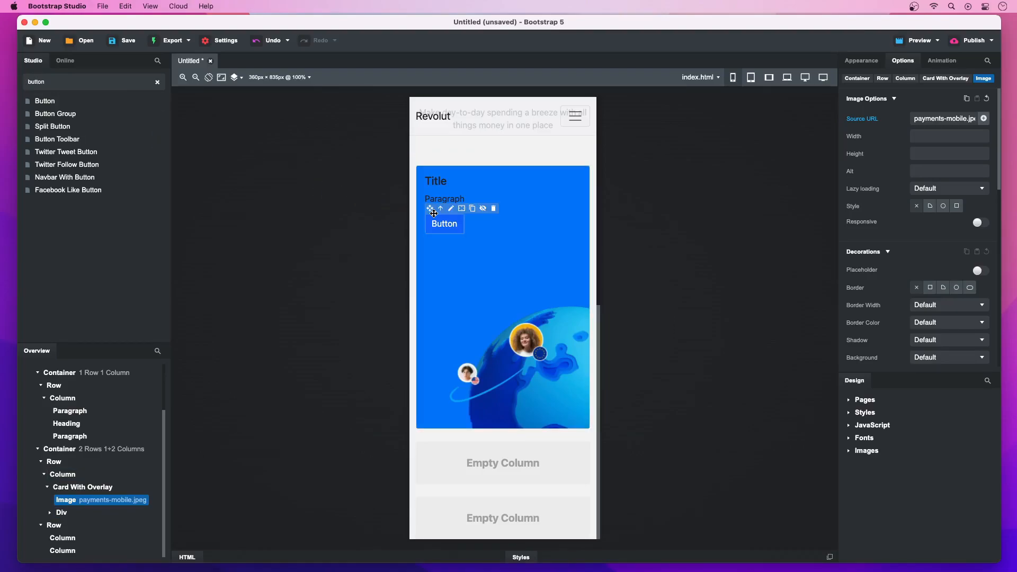
- Change the card heading to "Pay and get paid, hassle-free" and set its font size to Font Size 1
{"action": "double_click", "coordinate": [434, 181]}
{"action": "type", "text": "P"}
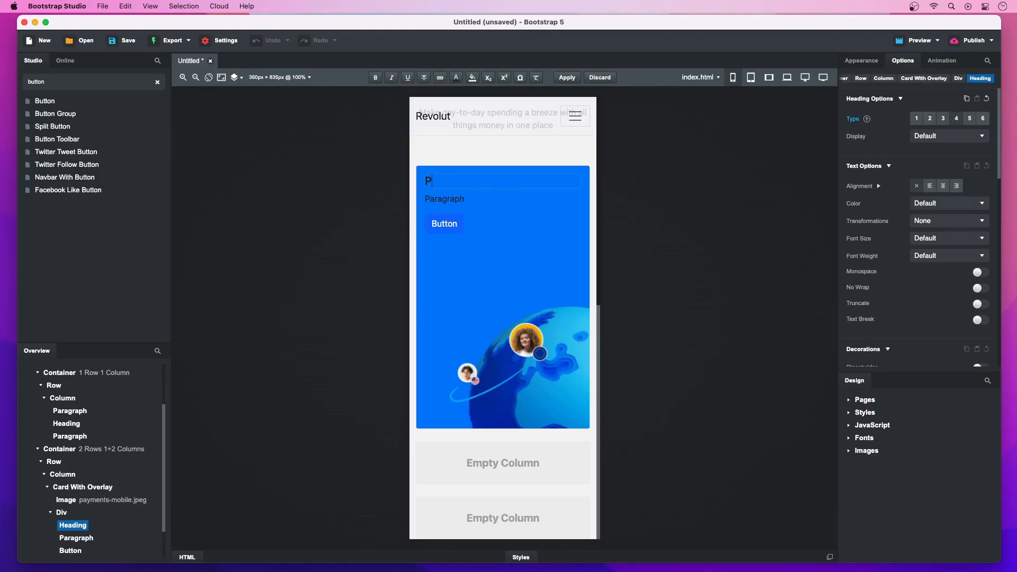
{"action": "type", "text": "ay and get paid, hassle-free"}
{"action": "key", "text": "Escape"}
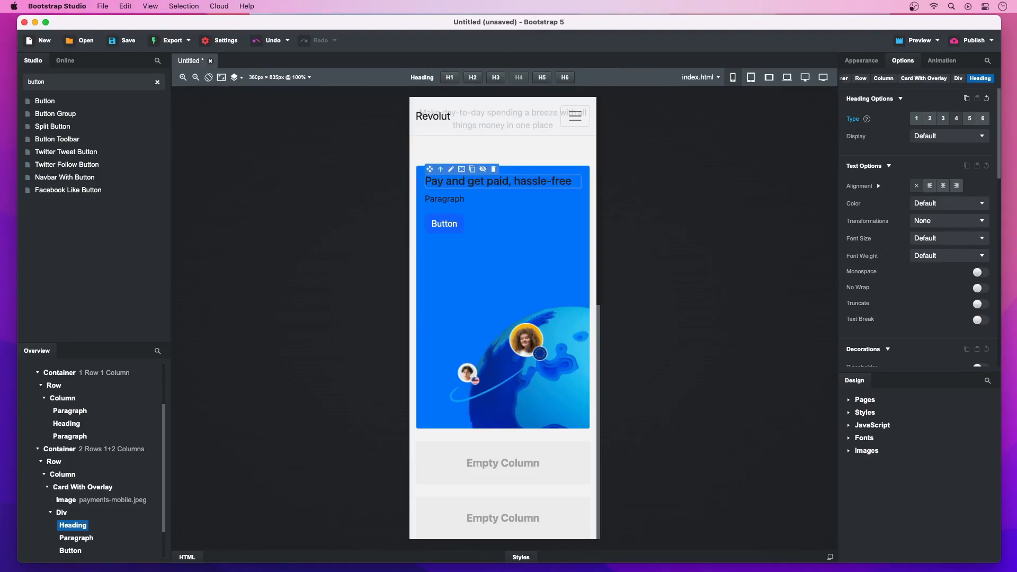
{"action": "left_click", "coordinate": [921, 239]}
{"action": "left_click", "coordinate": [920, 249]}
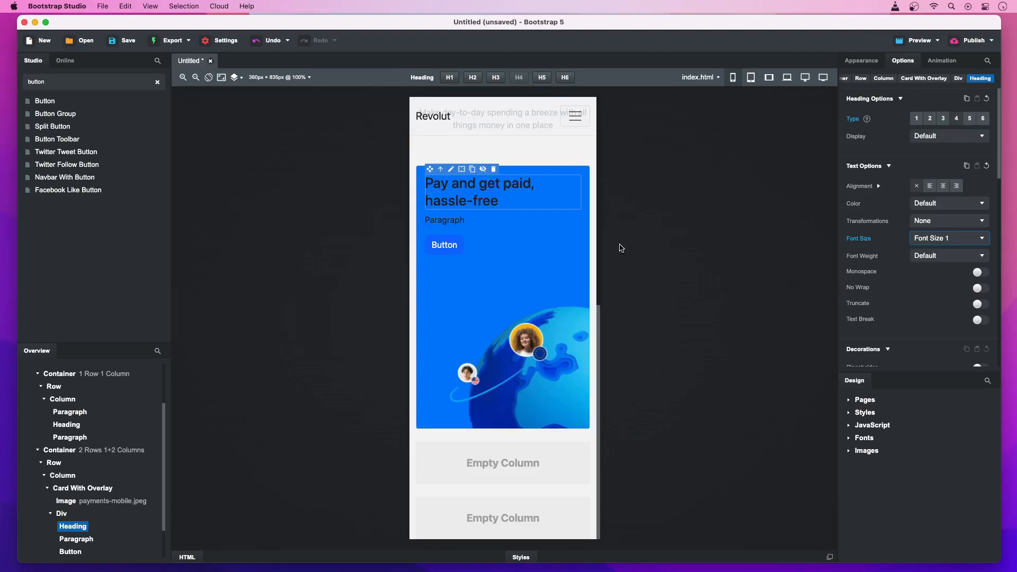
- Change the card paragraph to "Send and request money with a tap, split bills easily with anyone in 200+ countries"
{"action": "double_click", "coordinate": [498, 223]}
{"action": "type", "text": "Send and request money"}
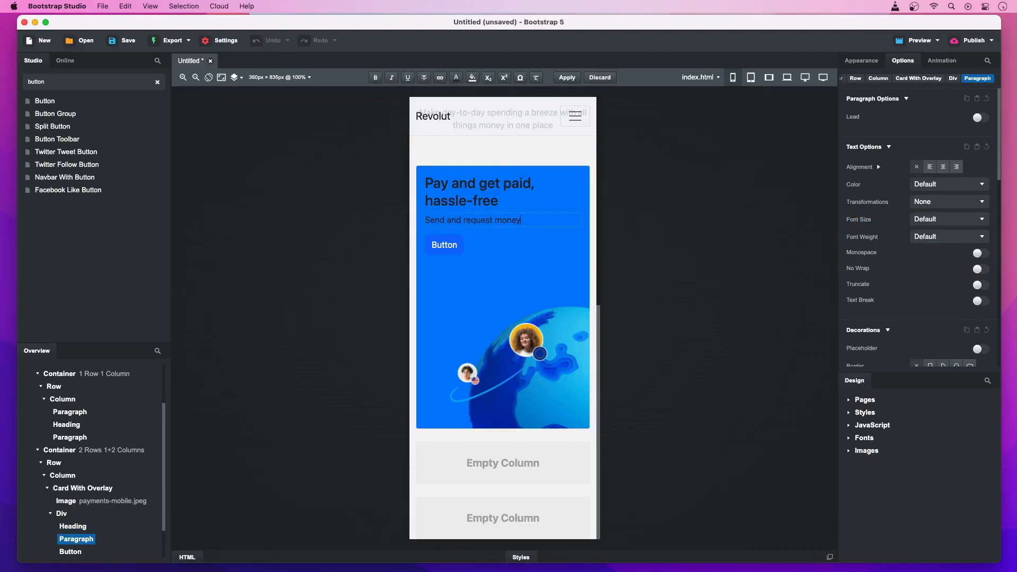
{"action": "type", "text": " with a tap, split bills easily with anyone in 200+ countries"}
{"action": "key", "text": "Escape"}
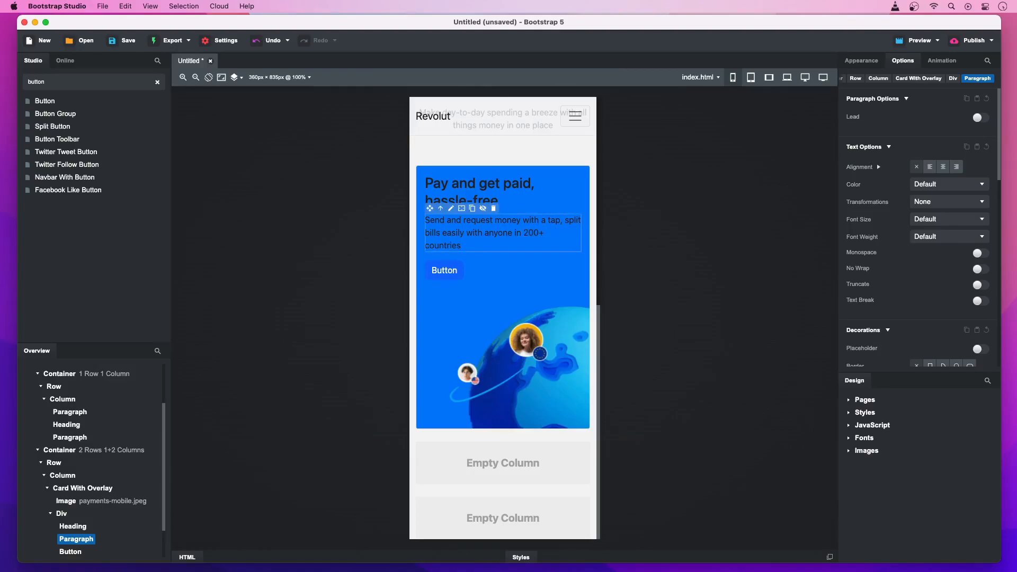
- Change the card button's label to "Explore easy payments"
{"action": "double_click", "coordinate": [446, 271]}
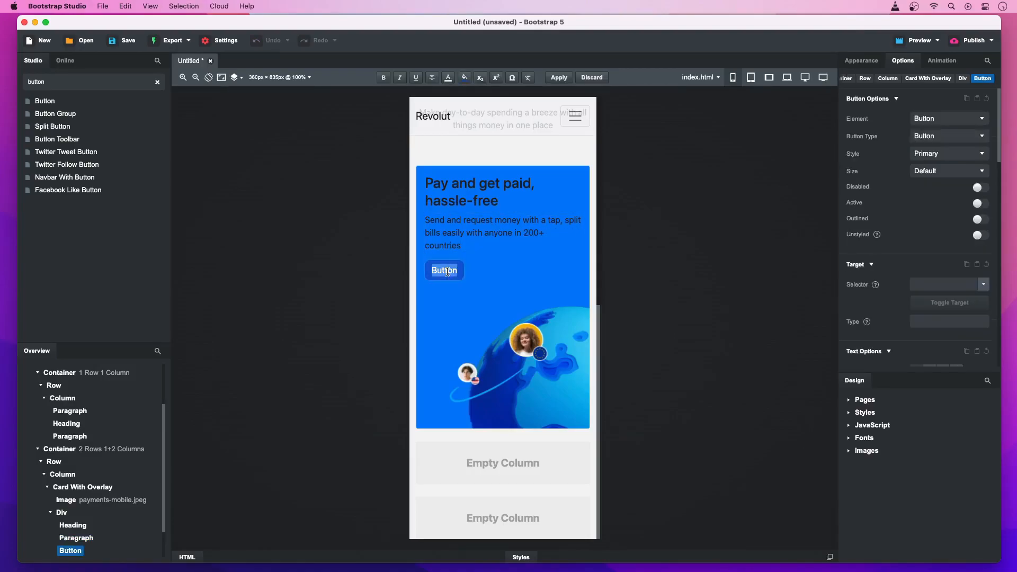
{"action": "type", "text": "Explore easy"}
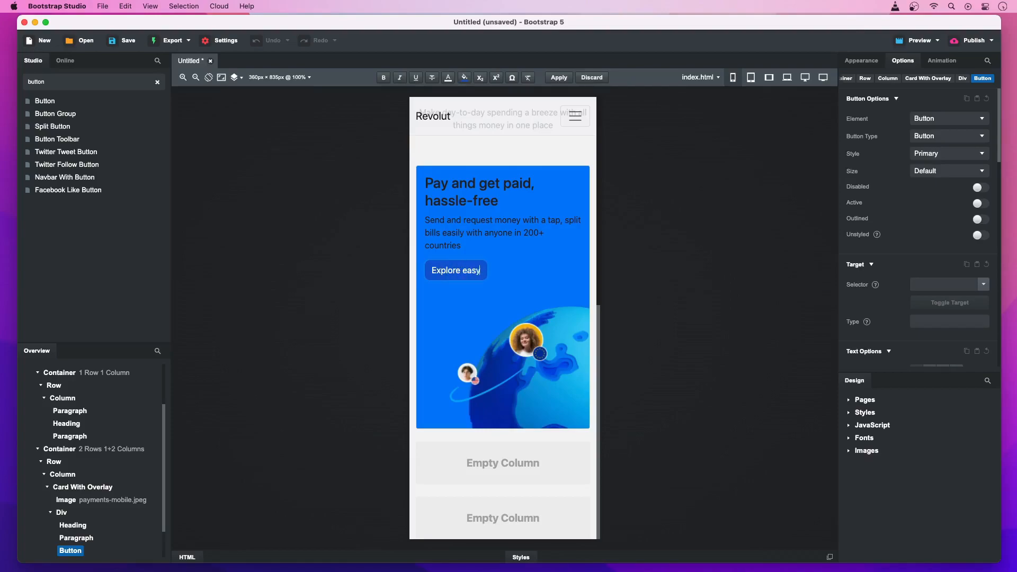
{"action": "type", "text": " payments"}
{"action": "key", "text": "Escape"}
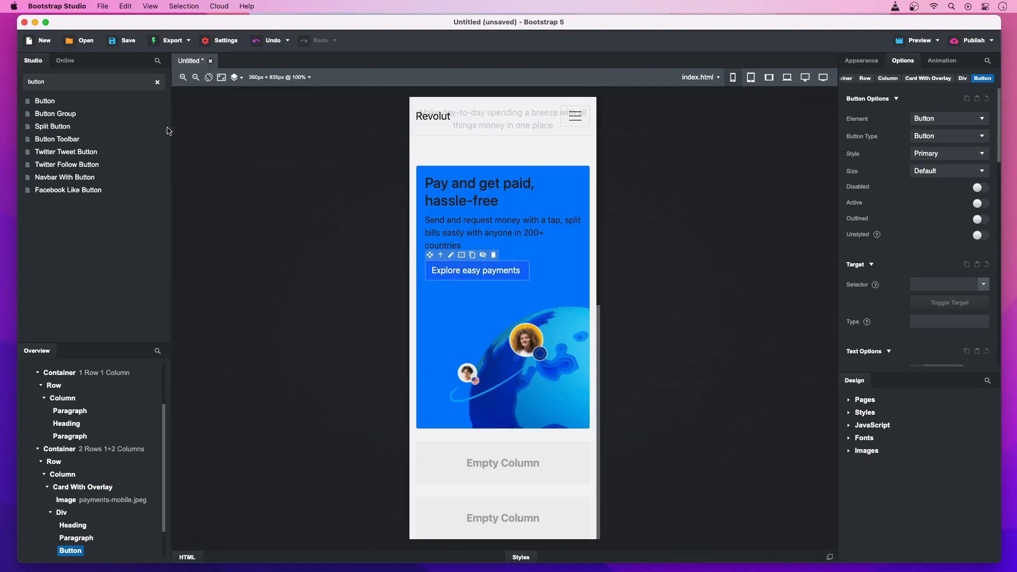
- Insert an Icon component inside the card button, after the "Explore easy payments" label
{"action": "left_click", "coordinate": [115, 89]}
{"action": "key", "text": "super+a"}
{"action": "type", "text": "icon"}
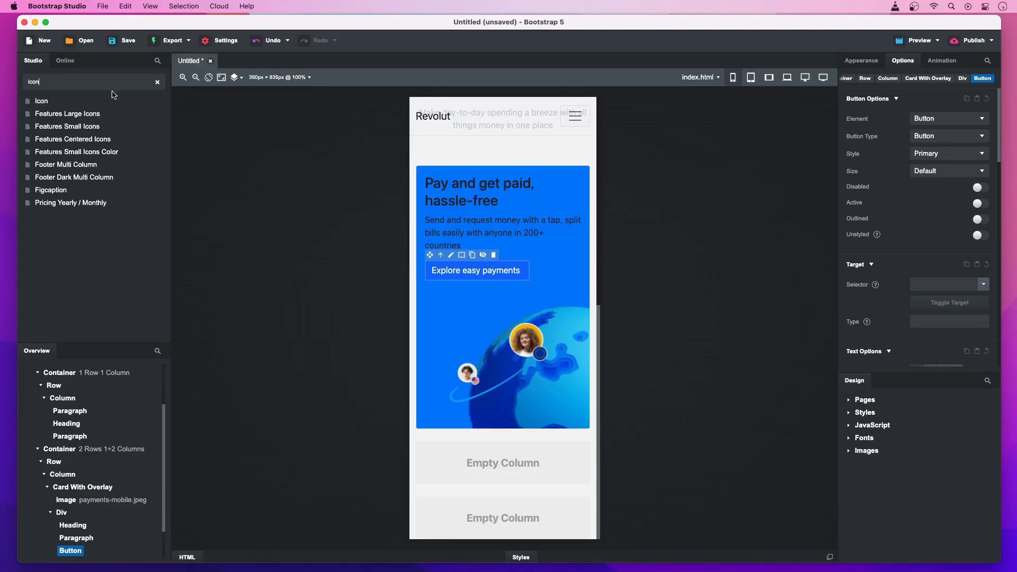
{"action": "left_click_drag", "start_coordinate": [110, 101], "coordinate": [522, 273]}
- Set the card button's icon to arrow-right from the Tabler Icons set
{"action": "double_click", "coordinate": [527, 272]}
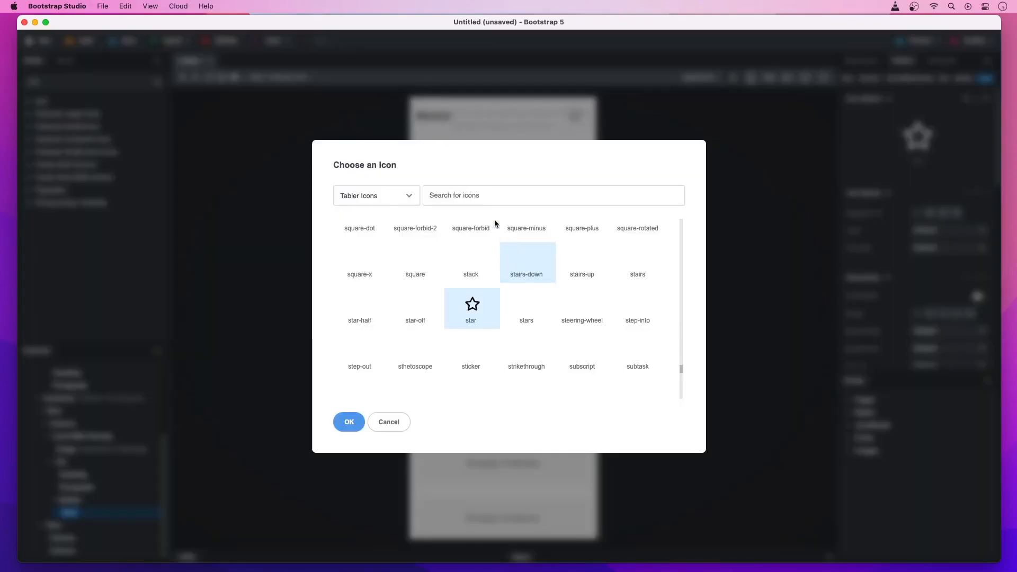
{"action": "left_click", "coordinate": [469, 195]}
{"action": "type", "text": "arrow"}
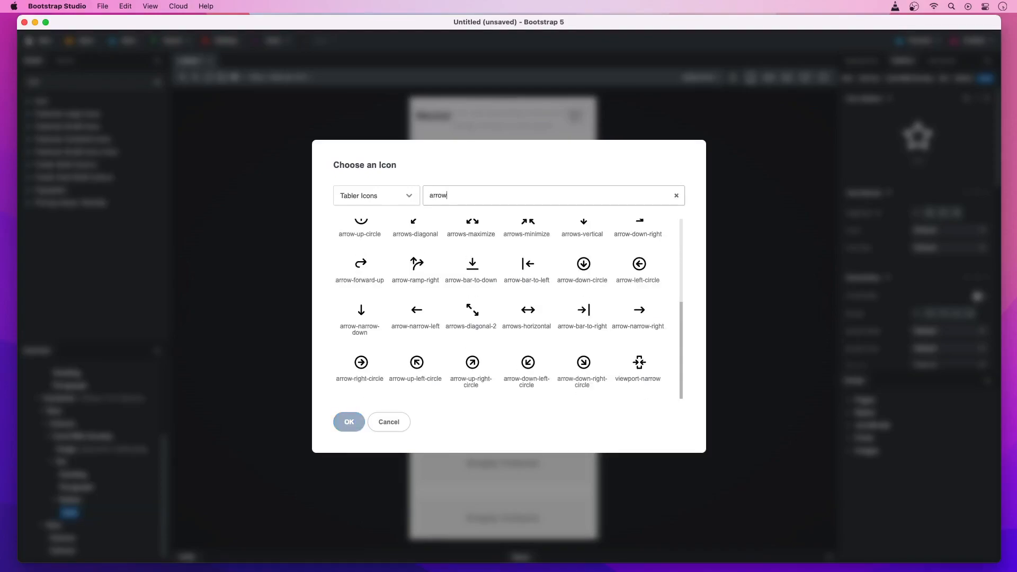
{"action": "scroll", "coordinate": [527, 265], "scroll_direction": "up", "scroll_amount": 5}
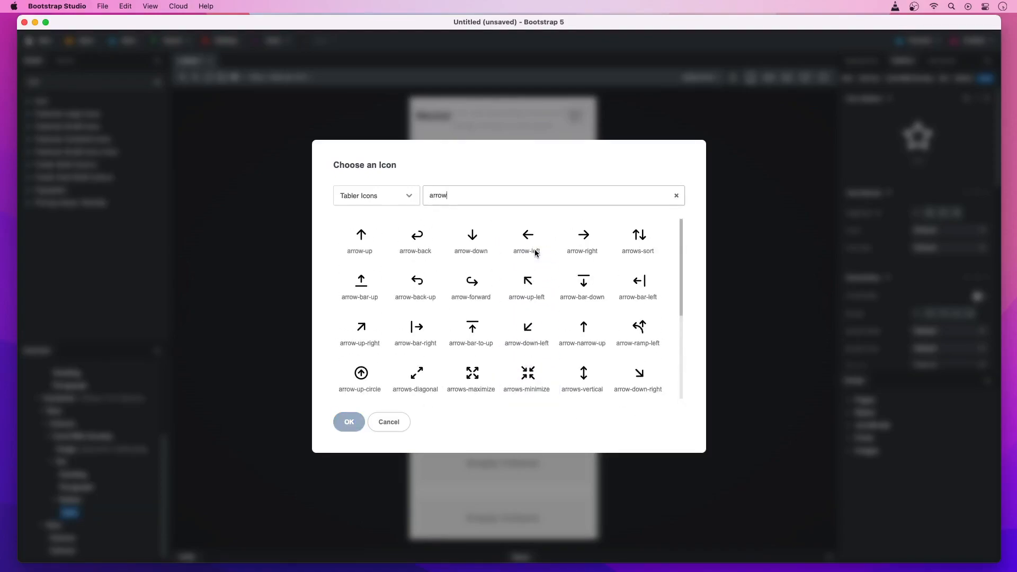
{"action": "double_click", "coordinate": [580, 244]}
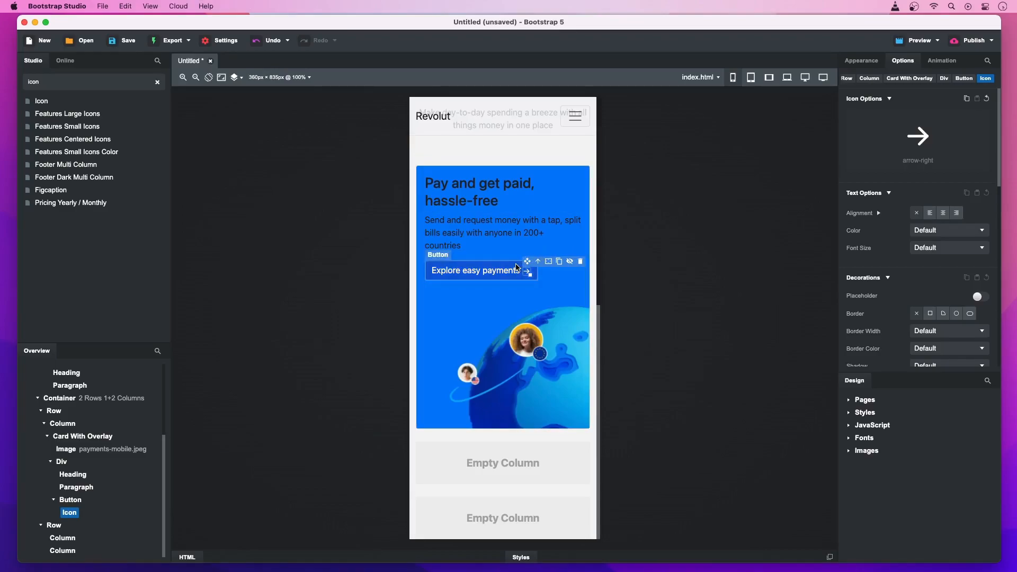
- Create a ".card .btn" style rule in styles.css for the card button
{"action": "left_click", "coordinate": [517, 268]}
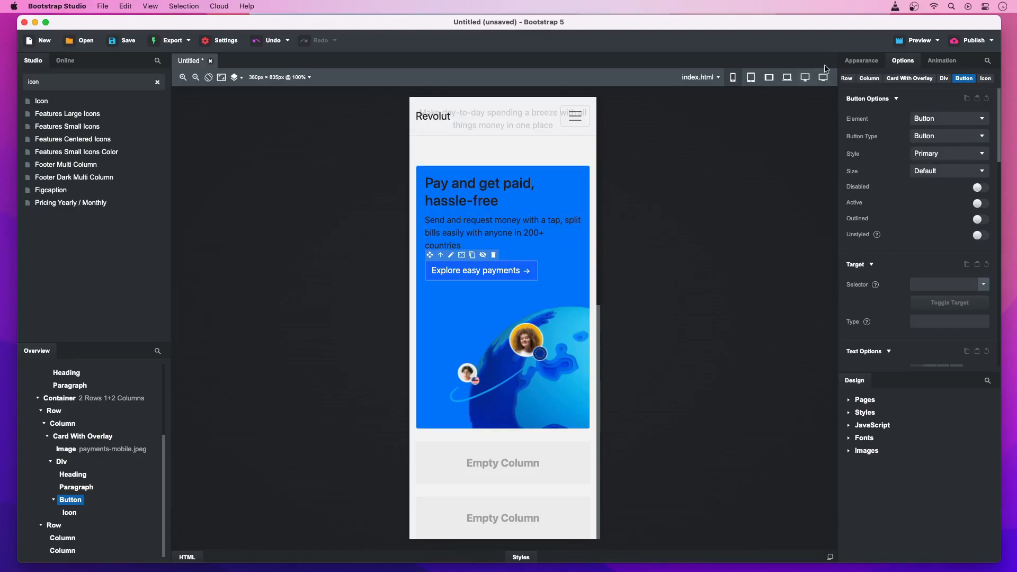
{"action": "left_click", "coordinate": [855, 60]}
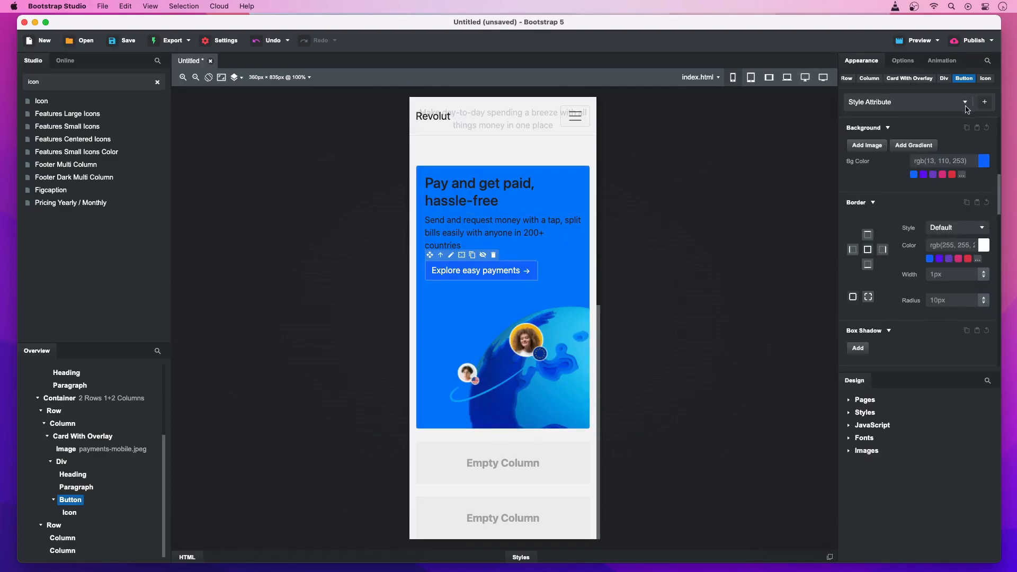
{"action": "left_click", "coordinate": [984, 108]}
{"action": "left_click", "coordinate": [983, 103]}
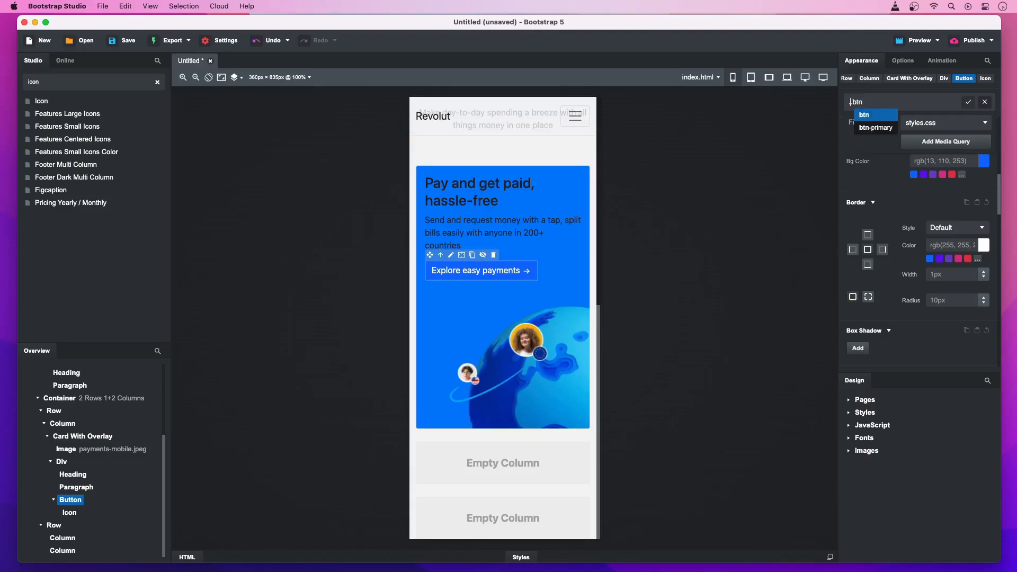
{"action": "type", "text": ".card"}
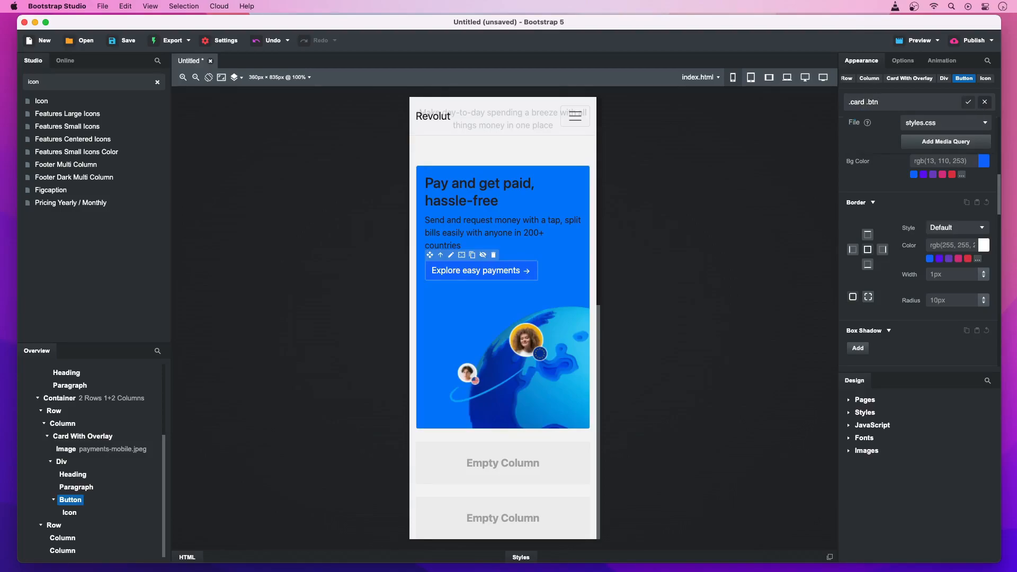
{"action": "key", "text": "Return"}
- Set the border radius of the ".card .btn" rule to 20px
{"action": "left_click", "coordinate": [960, 299]}
{"action": "type", "text": "14px"}
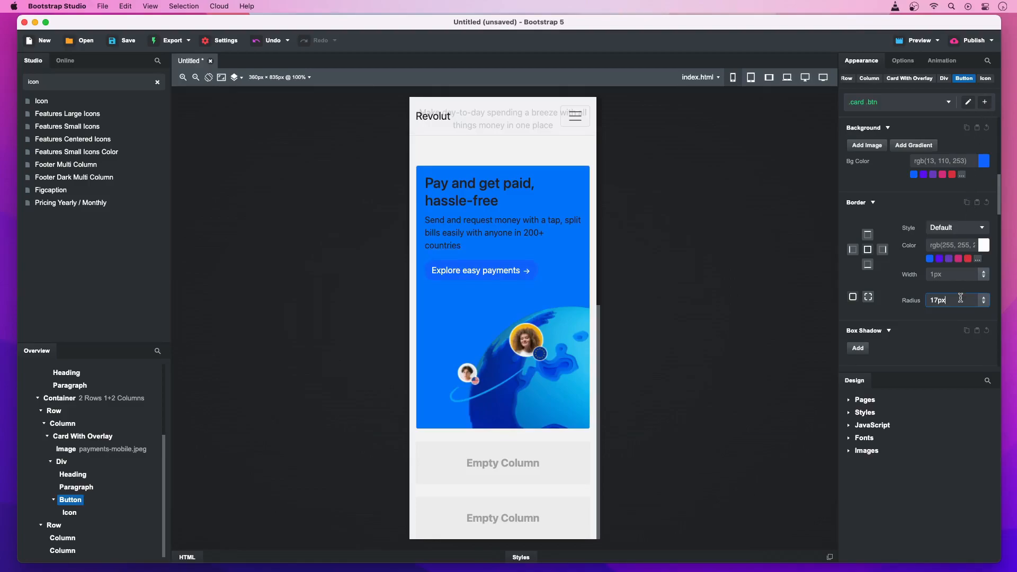
{"action": "key", "text": "Up"}
{"action": "left_click", "coordinate": [918, 320]}
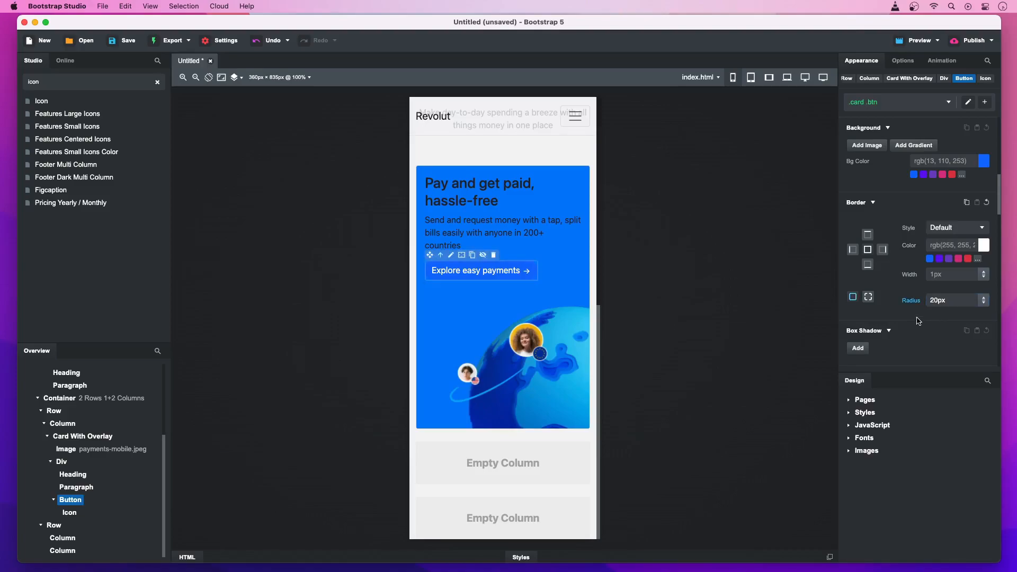
- Set the left padding of the ".card .btn" rule to 16px
{"action": "scroll", "coordinate": [918, 321], "scroll_direction": "up", "scroll_amount": 5}
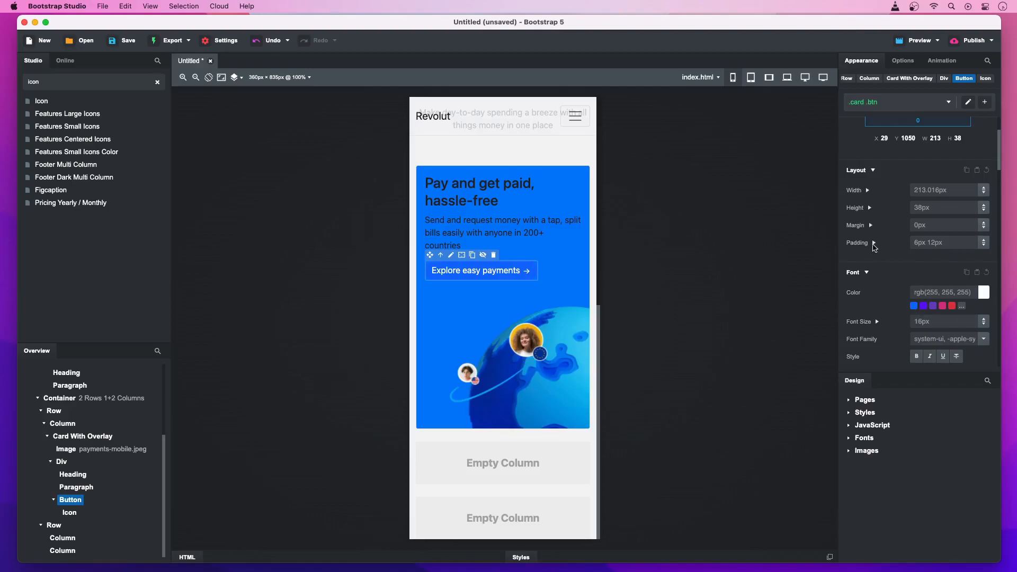
{"action": "left_click", "coordinate": [874, 242]}
{"action": "left_click", "coordinate": [932, 313]}
{"action": "type", "text": "20px"}
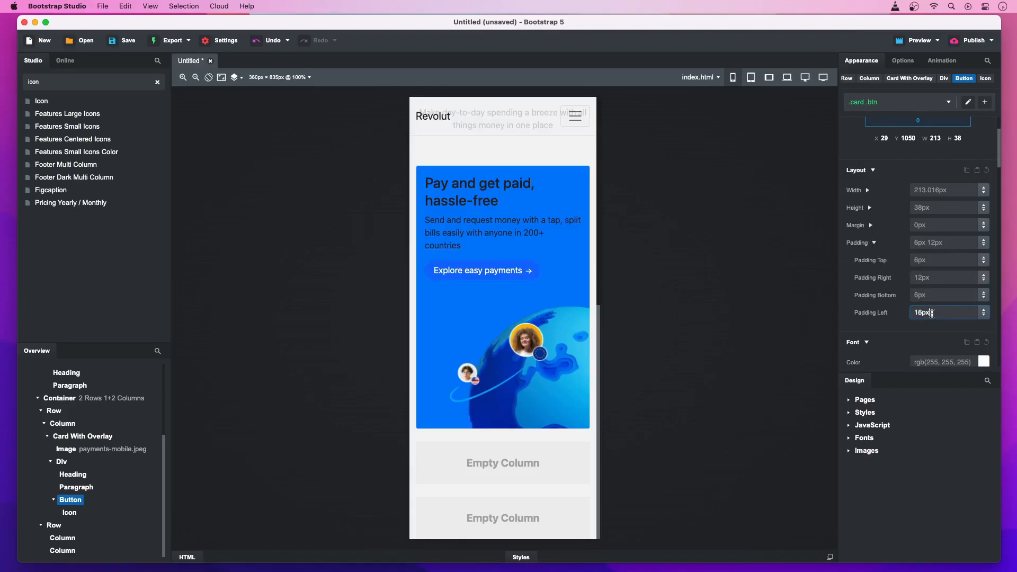
{"action": "key", "text": "Down"}
{"action": "key", "text": "Down"}
{"action": "key", "text": "Down"}
{"action": "key", "text": "Down"}
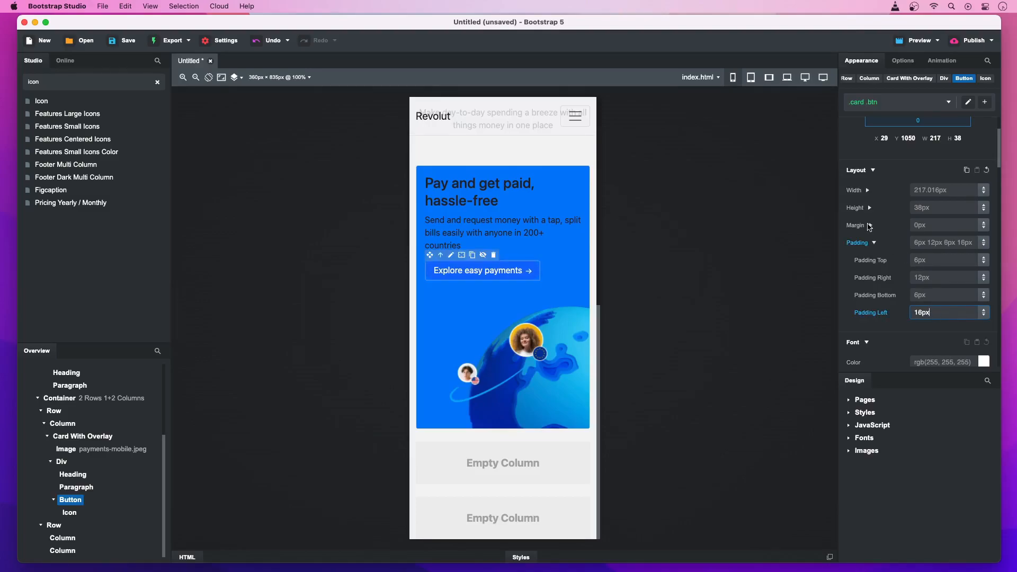
- Set the left margin of the ".card .btn" rule to -16px
{"action": "left_click", "coordinate": [871, 226]}
{"action": "left_click", "coordinate": [923, 294]}
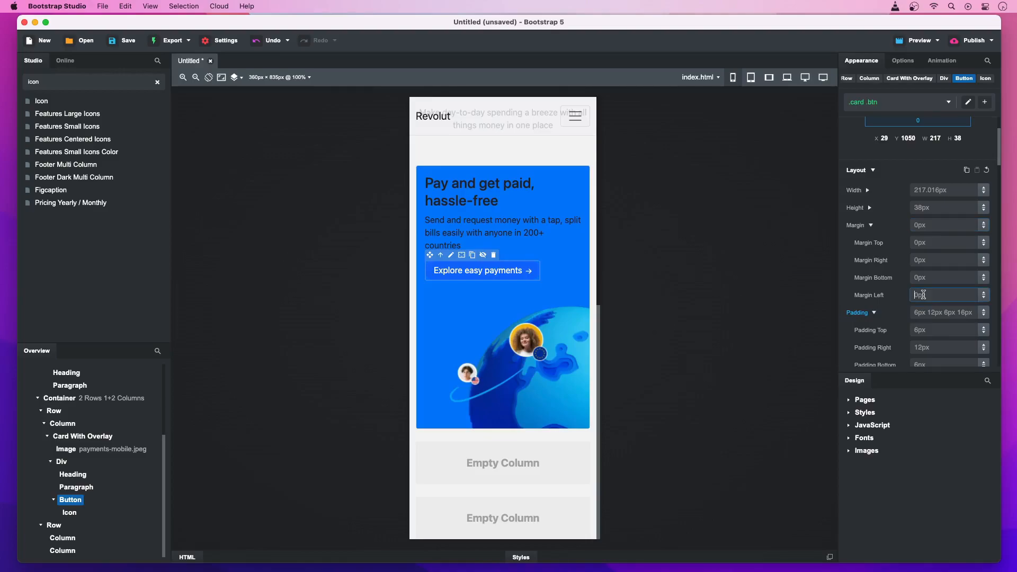
{"action": "type", "text": "-16px"}
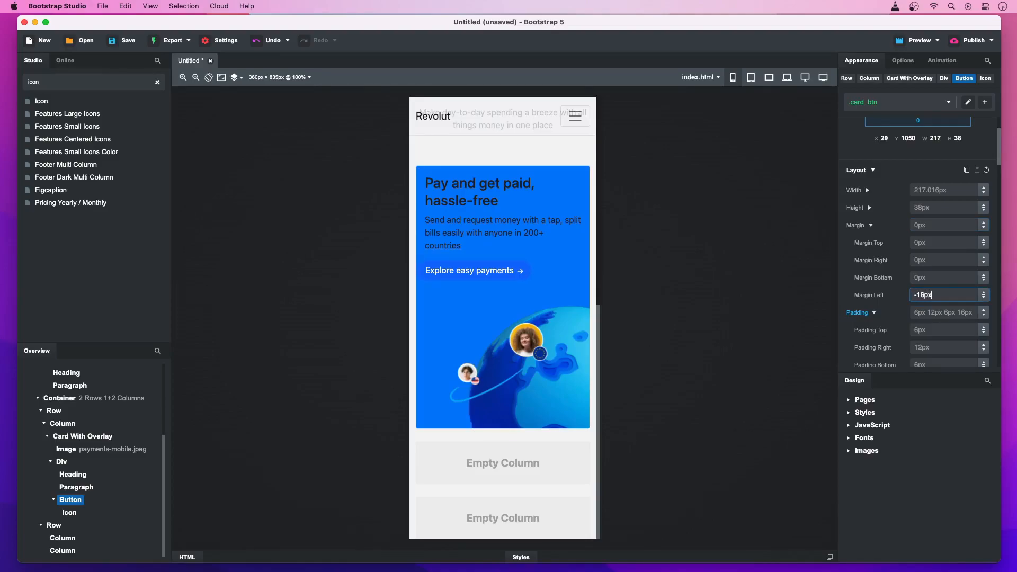
{"action": "key", "text": "Return"}
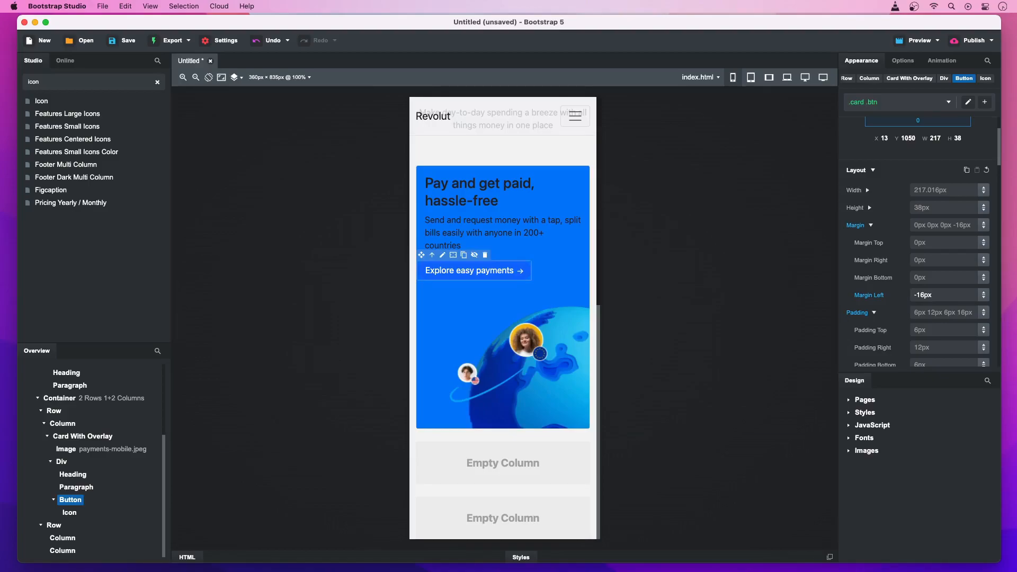
- Make the card button's background transparent and set its border style to None
{"action": "scroll", "coordinate": [919, 239], "scroll_direction": "down", "scroll_amount": 5}
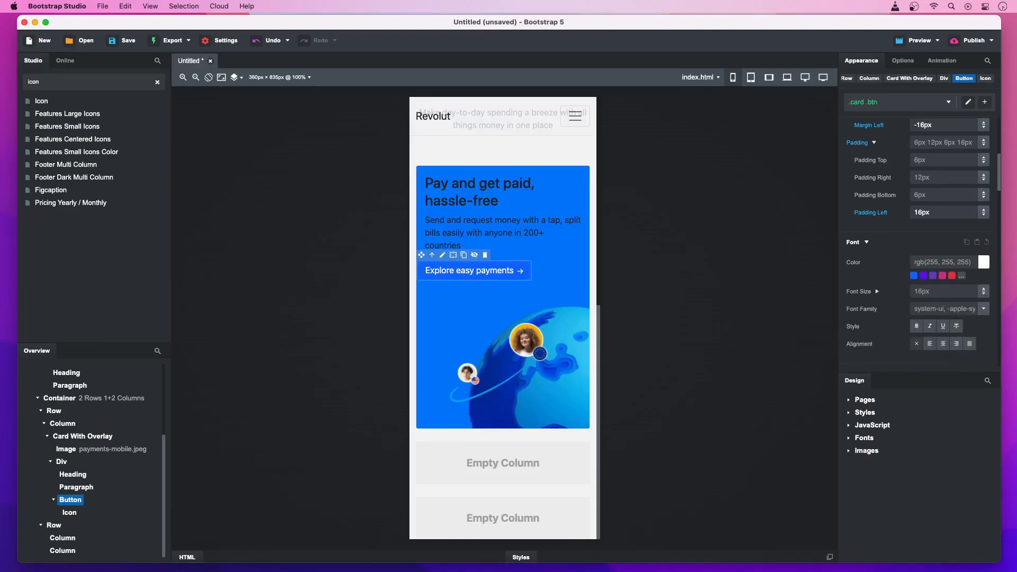
{"action": "scroll", "coordinate": [919, 239], "scroll_direction": "down", "scroll_amount": 5}
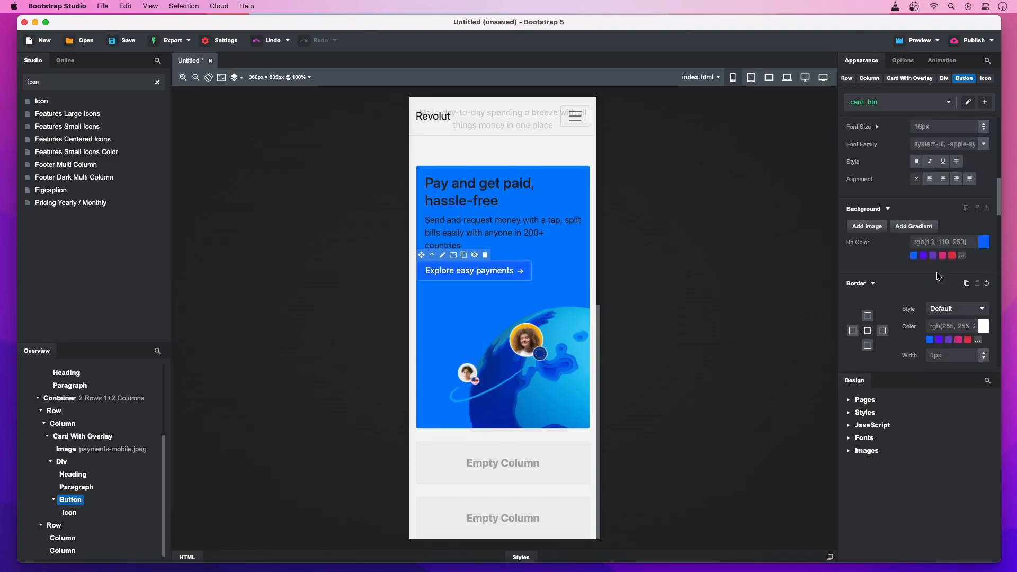
{"action": "left_click", "coordinate": [929, 240]}
{"action": "key", "text": "super+a"}
{"action": "type", "text": "transparent"}
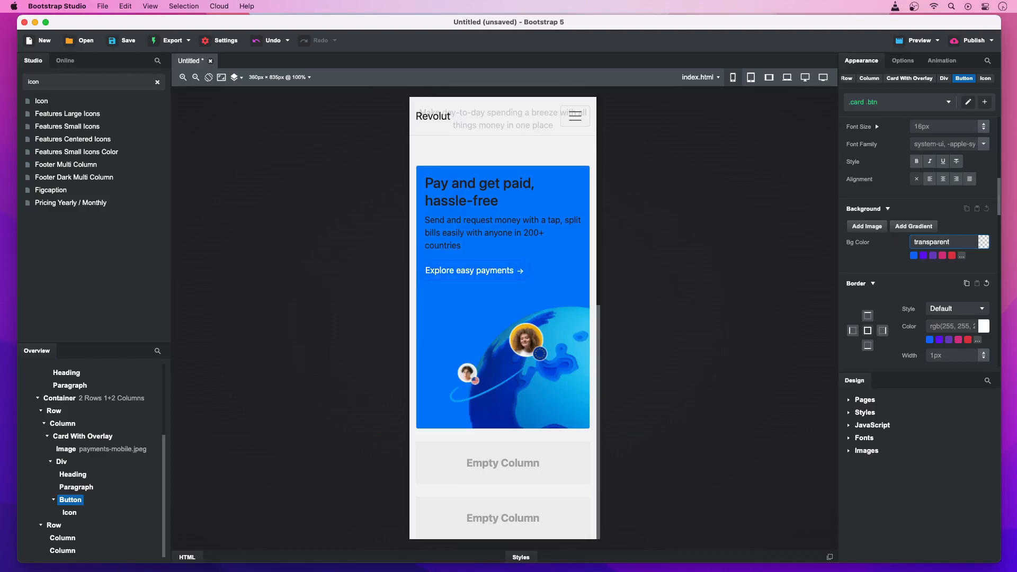
{"action": "key", "text": "Return"}
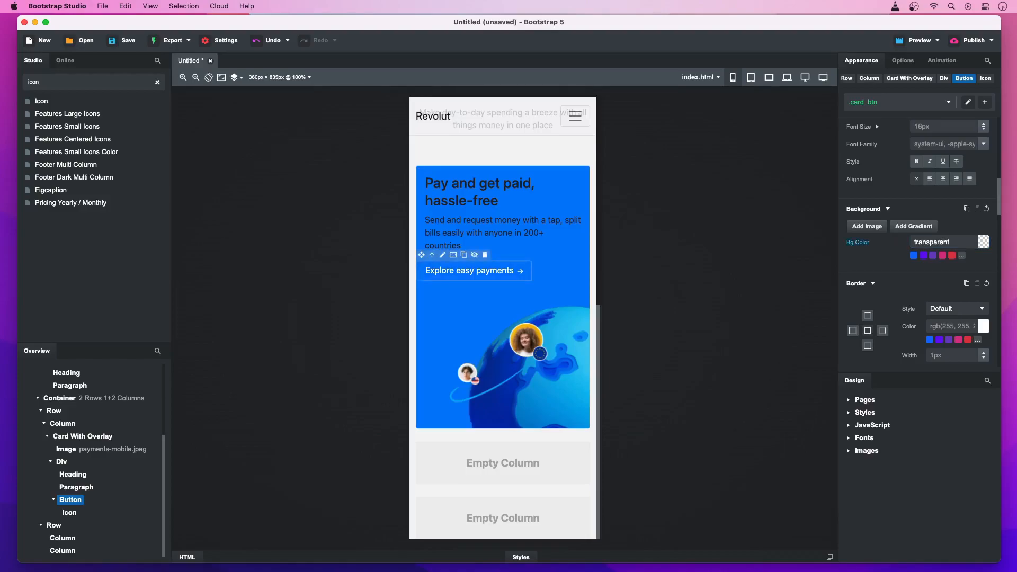
{"action": "left_click", "coordinate": [942, 306]}
{"action": "left_click", "coordinate": [946, 319]}
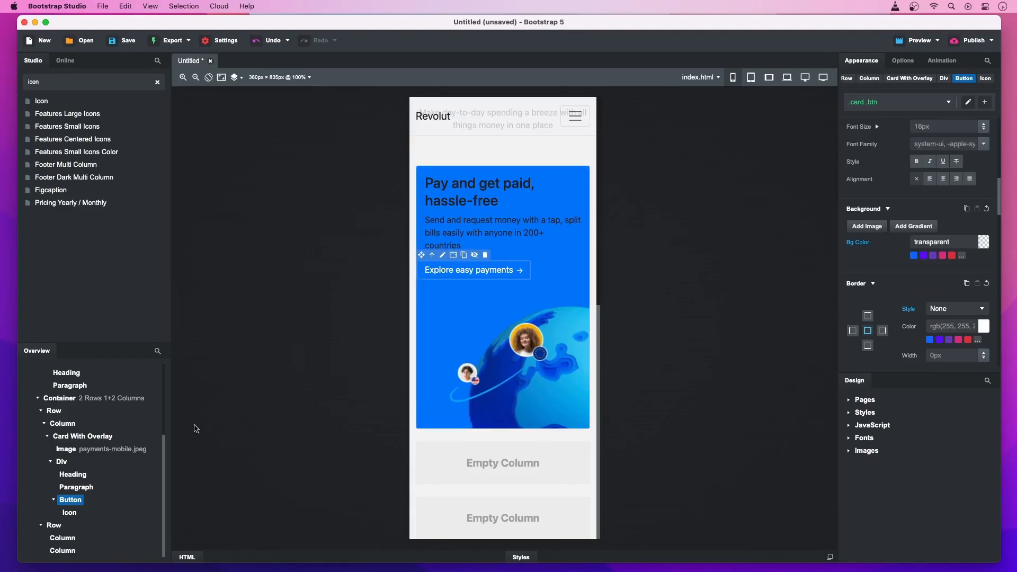
- Create a ".card:hover .card-img" style rule for the payments-mobile.jpeg image in the card
{"action": "left_click", "coordinate": [131, 449]}
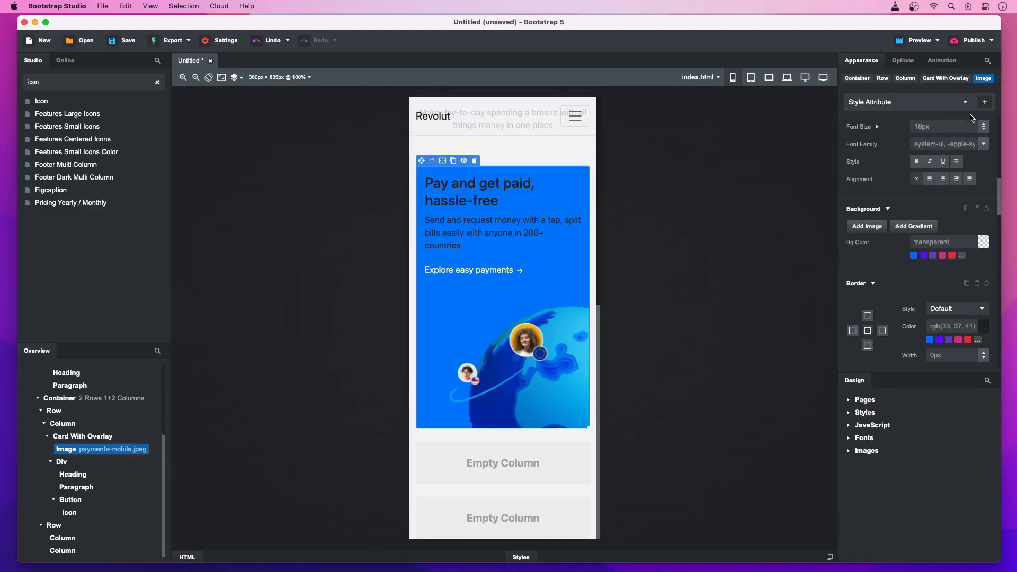
{"action": "left_click", "coordinate": [985, 103]}
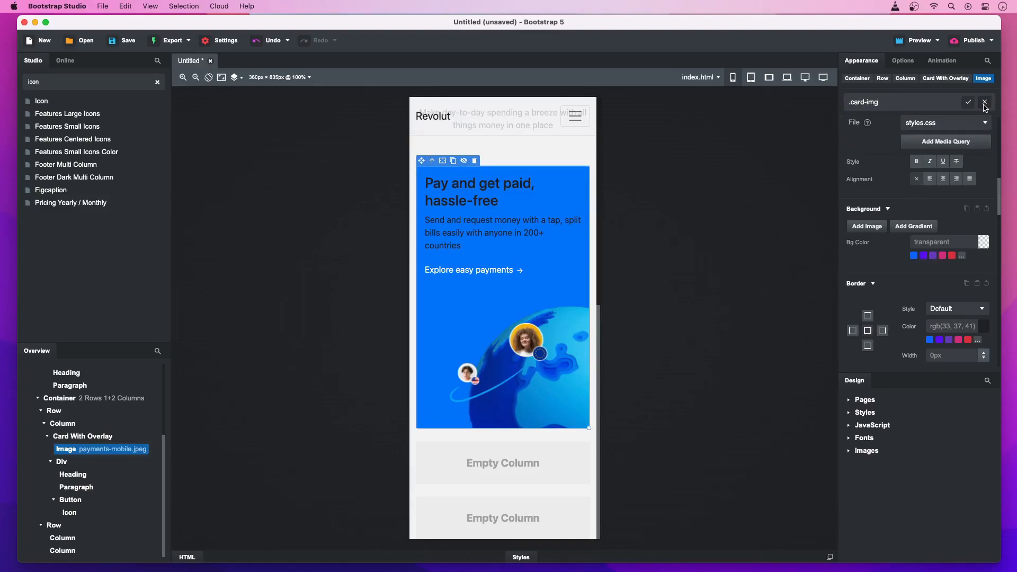
{"action": "type", "text": ".card:hover"}
{"action": "key", "text": "Return"}
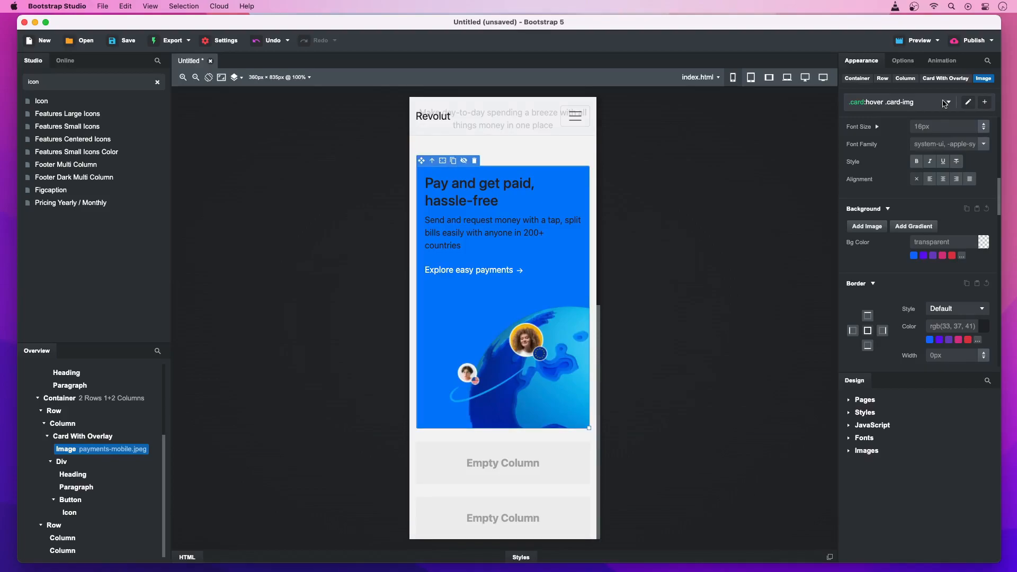
- Set the transform scale of the ".card:hover .card-img" rule to 1.10
{"action": "scroll", "coordinate": [943, 165], "scroll_direction": "down", "scroll_amount": 8}
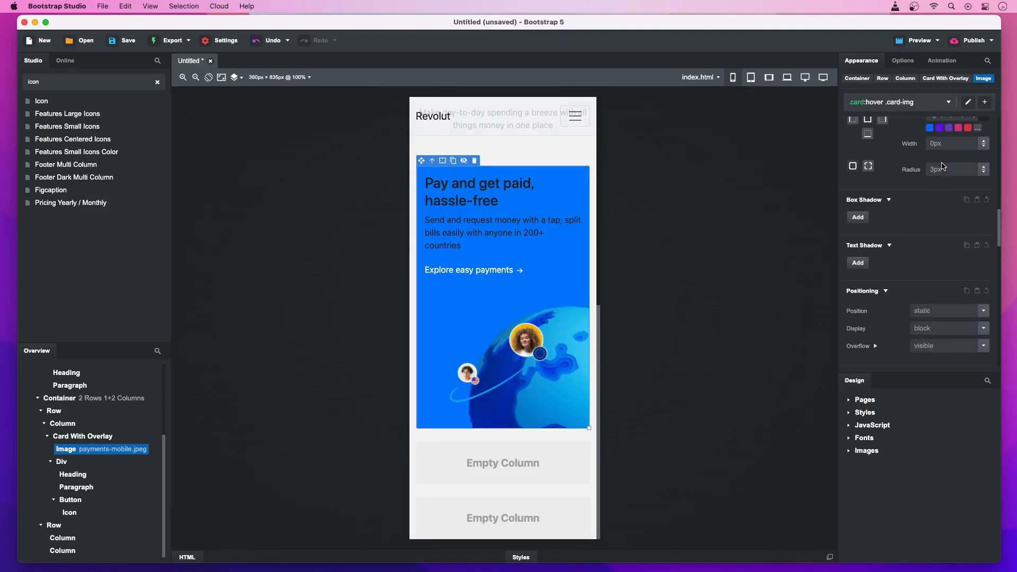
{"action": "scroll", "coordinate": [942, 167], "scroll_direction": "down", "scroll_amount": 4}
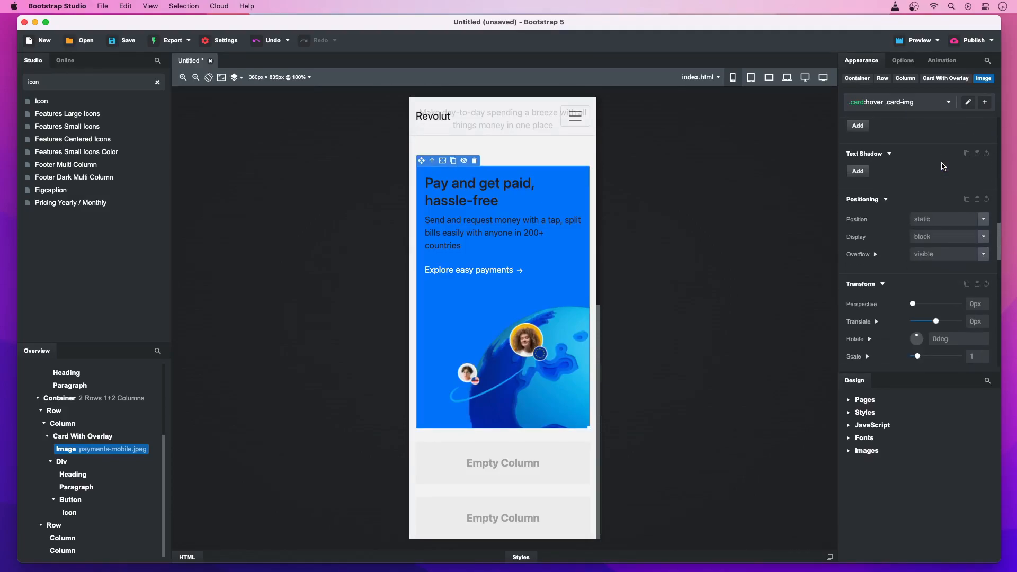
{"action": "left_click", "coordinate": [983, 358]}
{"action": "type", "text": "1.10"}
{"action": "key", "text": "Return"}
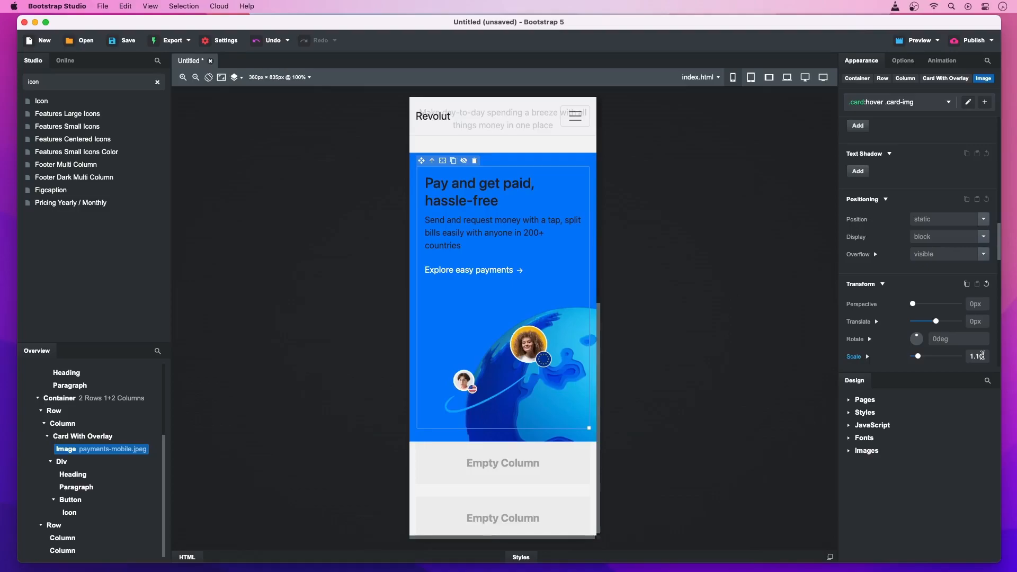
- Create a ".card" style rule in styles.css for the Card With Overlay and hide its overflow
{"action": "left_click", "coordinate": [937, 81]}
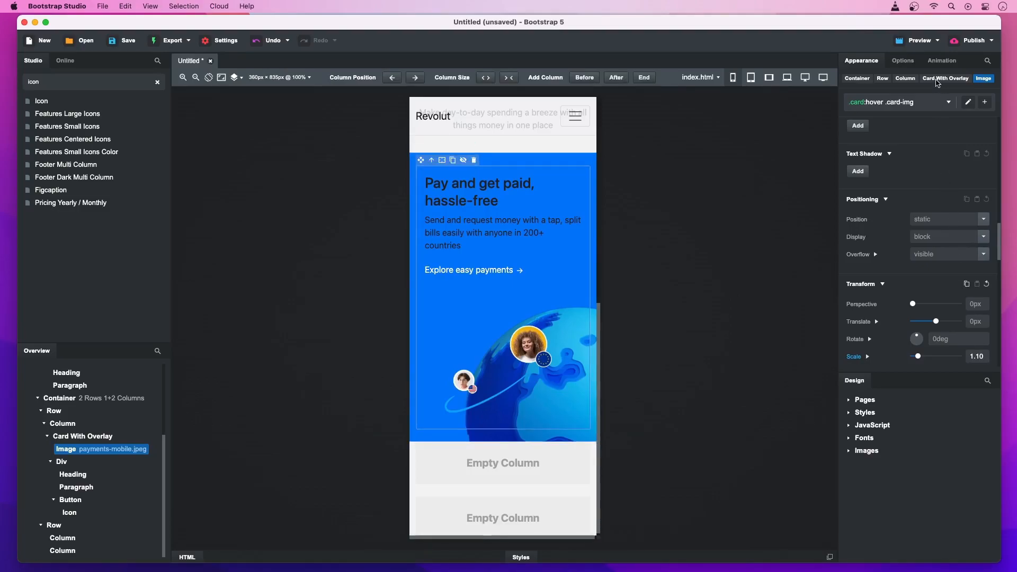
{"action": "left_click", "coordinate": [984, 102]}
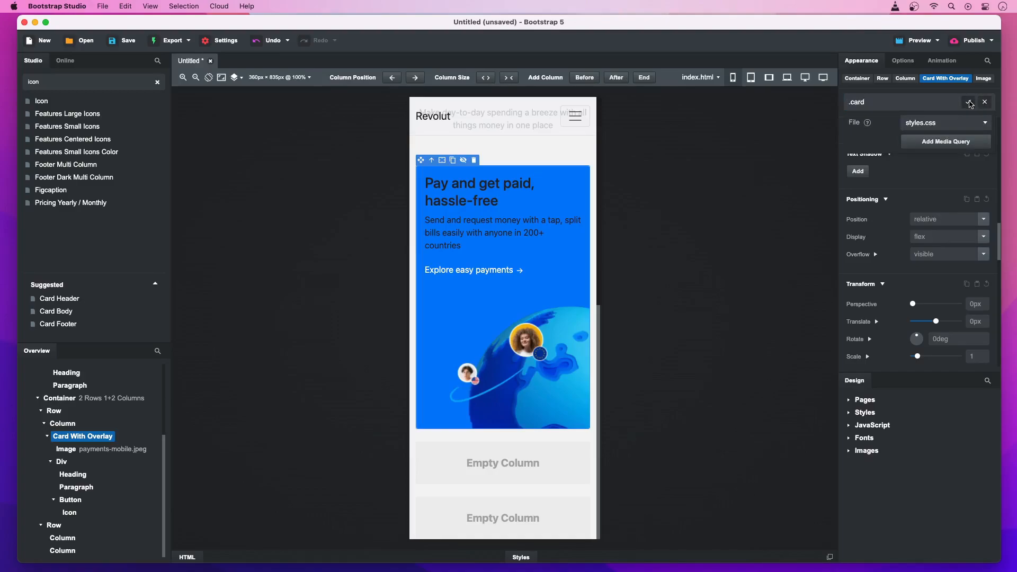
{"action": "left_click", "coordinate": [968, 102]}
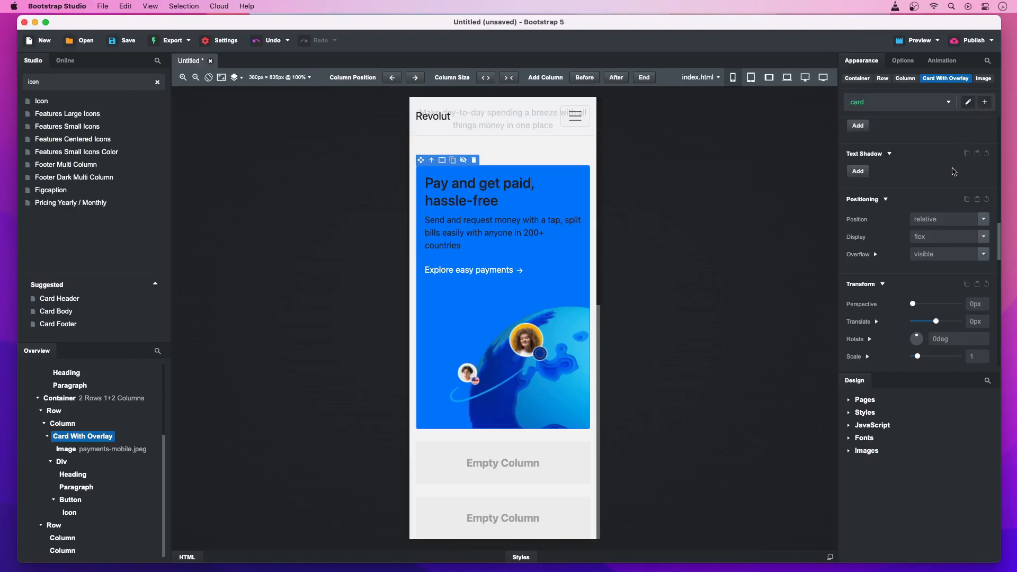
{"action": "left_click", "coordinate": [983, 254]}
{"action": "left_click", "coordinate": [978, 283]}
- Create a ".card .card-img" style rule for the card's image
{"action": "left_click", "coordinate": [983, 78]}
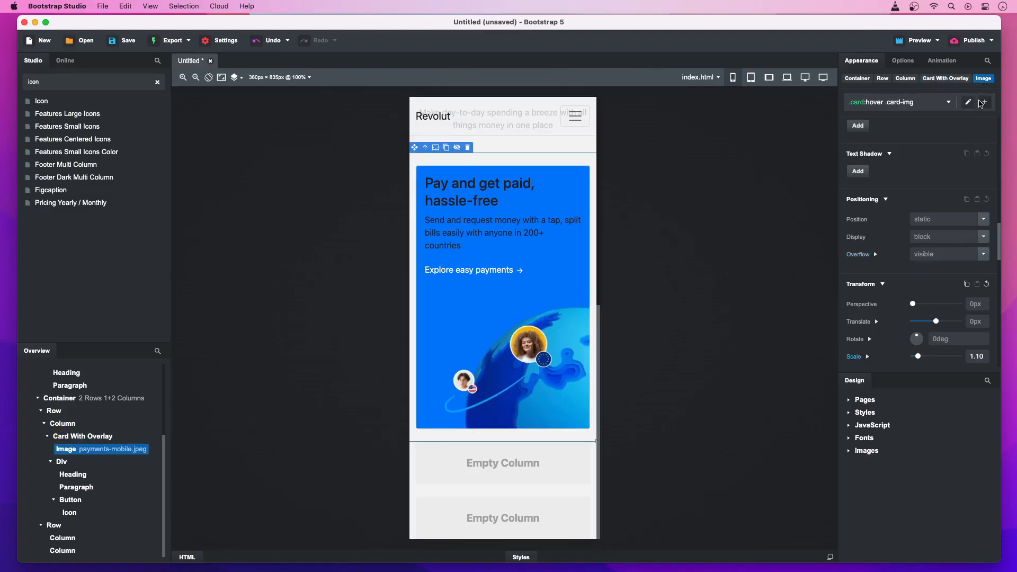
{"action": "left_click", "coordinate": [985, 103]}
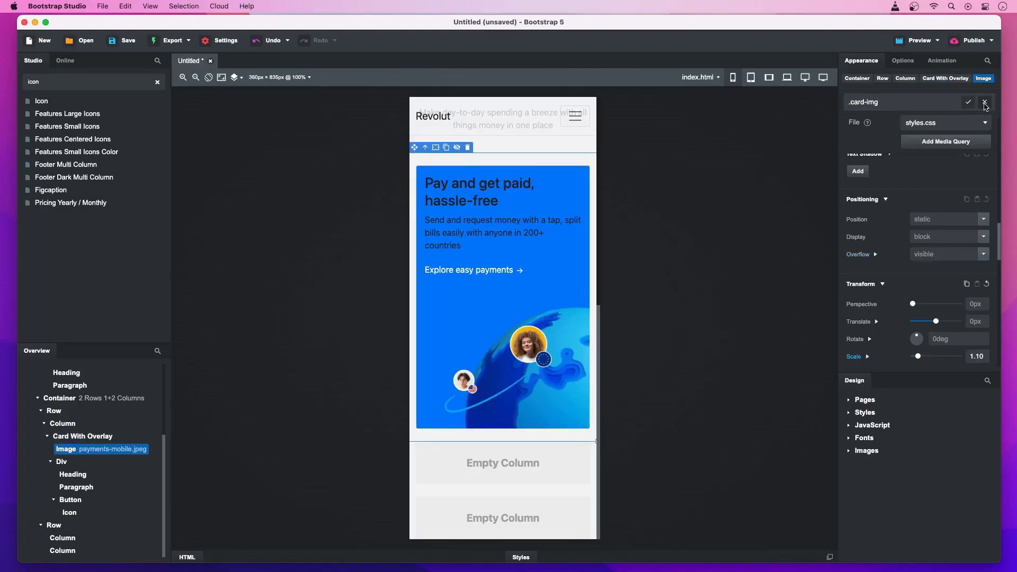
{"action": "type", "text": ".card"}
{"action": "key", "text": "Return"}
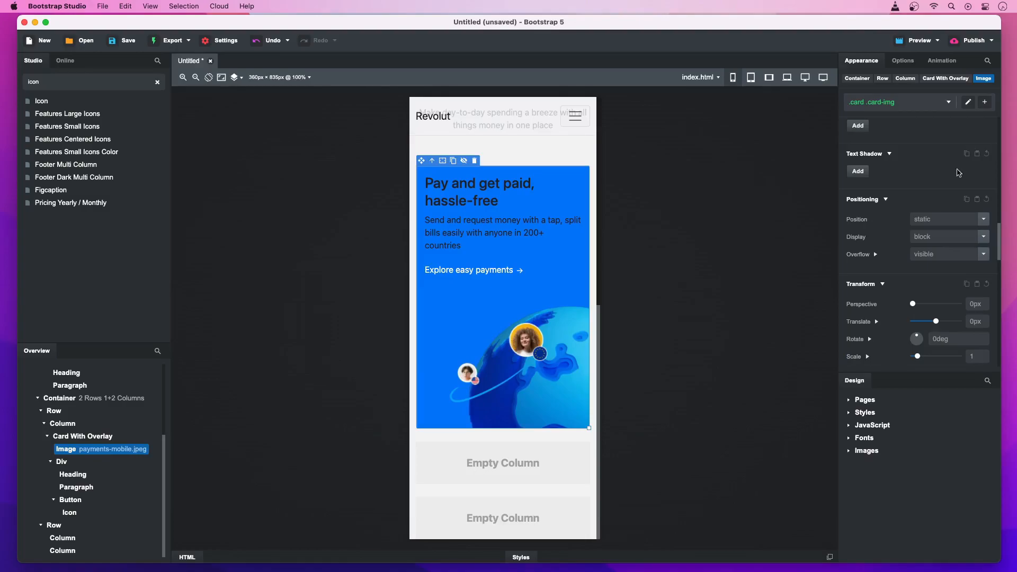
- Set the transition of the ".card .card-img" rule to "all ease .3s"
{"action": "scroll", "coordinate": [946, 196], "scroll_direction": "down", "scroll_amount": 5}
{"action": "left_click", "coordinate": [938, 287]}
{"action": "type", "text": "all"}
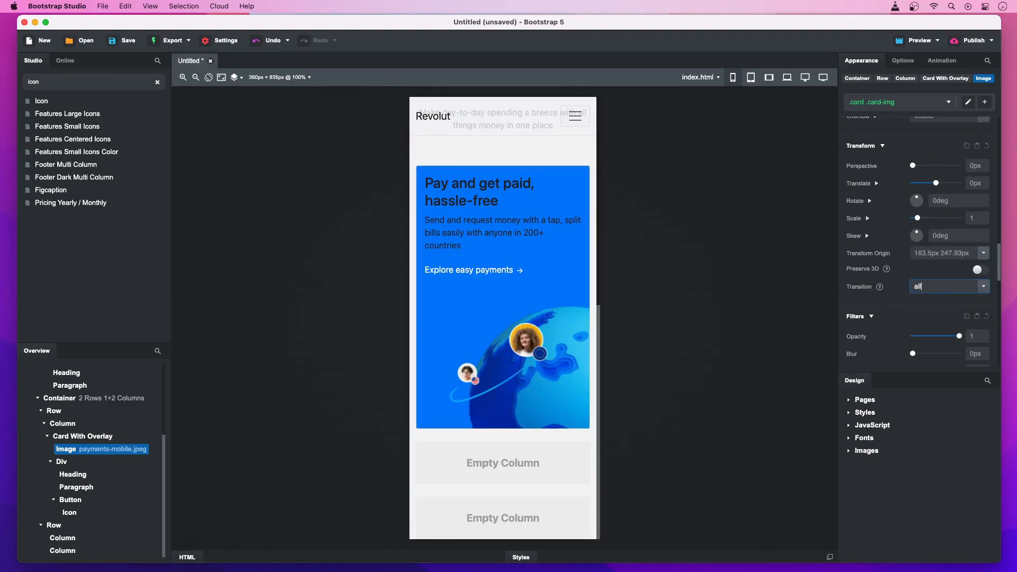
{"action": "type", "text": " ease .3s"}
{"action": "key", "text": "Return"}
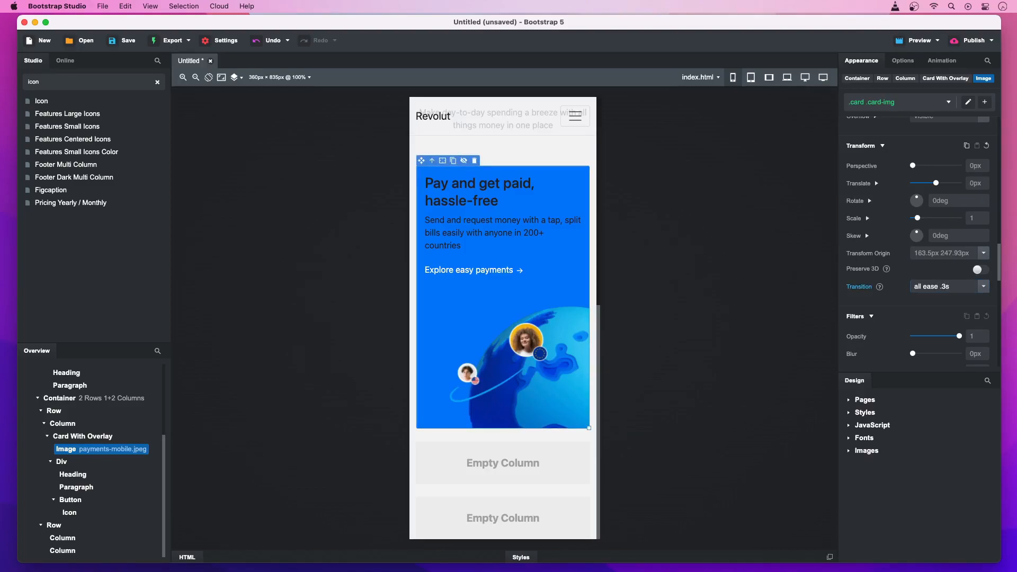
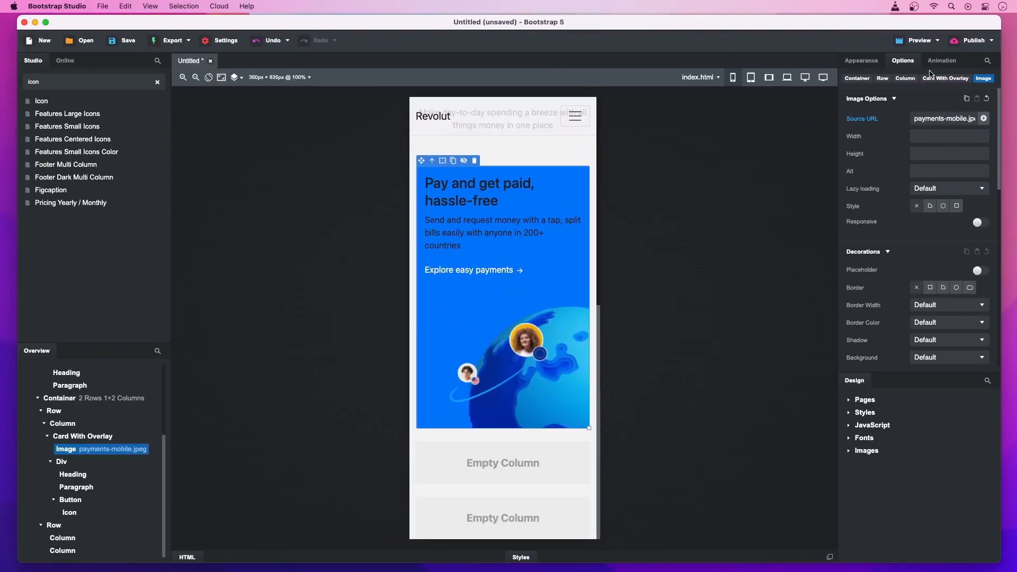
- Set the text color of the "Pay and get paid, hassle-free" Card With Overlay to White
{"action": "left_click", "coordinate": [933, 78]}
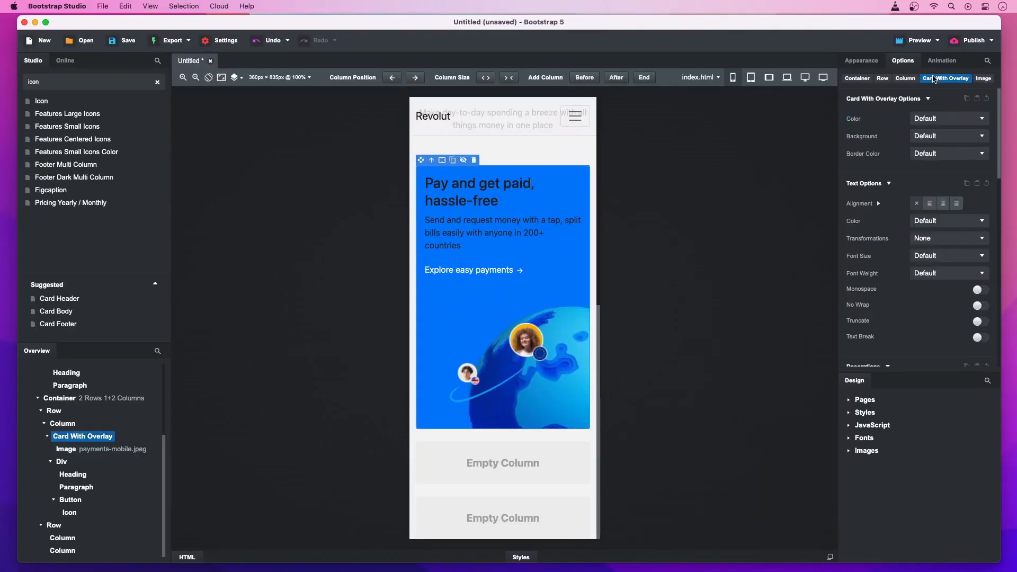
{"action": "left_click", "coordinate": [938, 119]}
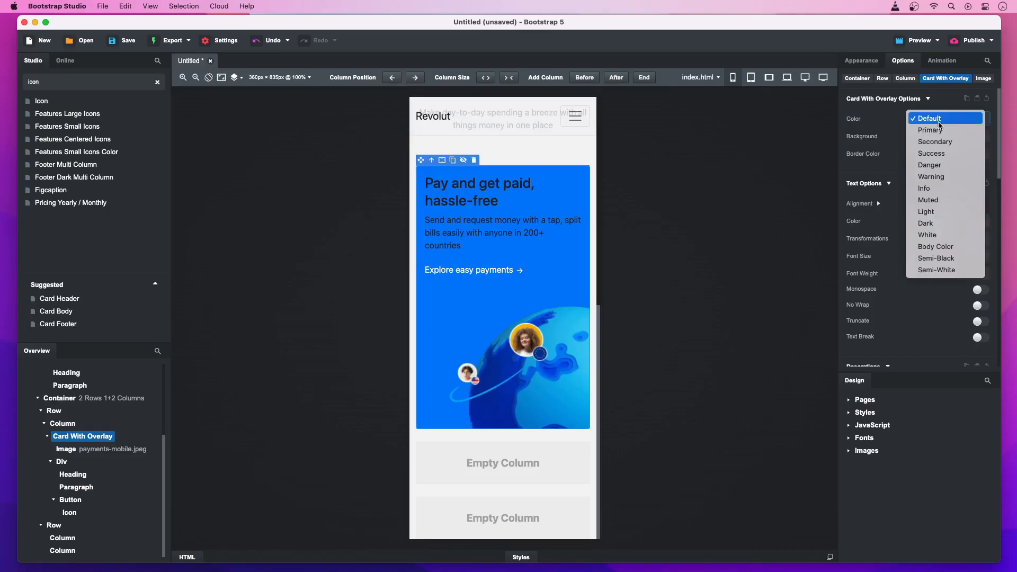
{"action": "left_click", "coordinate": [938, 235]}
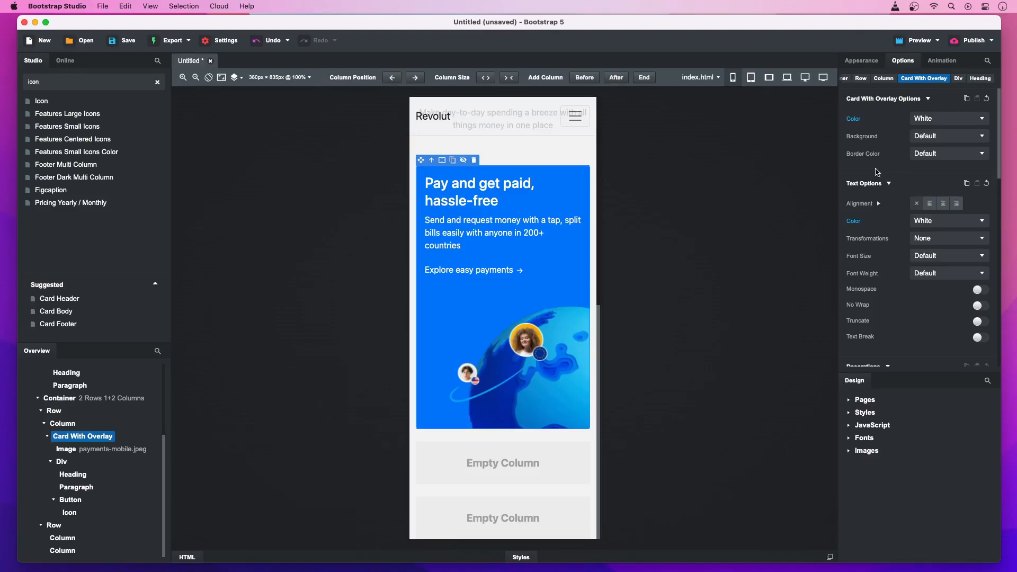
- Increase the inner padding on all sides of the card's overlay Div by one utility-class step
{"action": "left_click", "coordinate": [565, 254]}
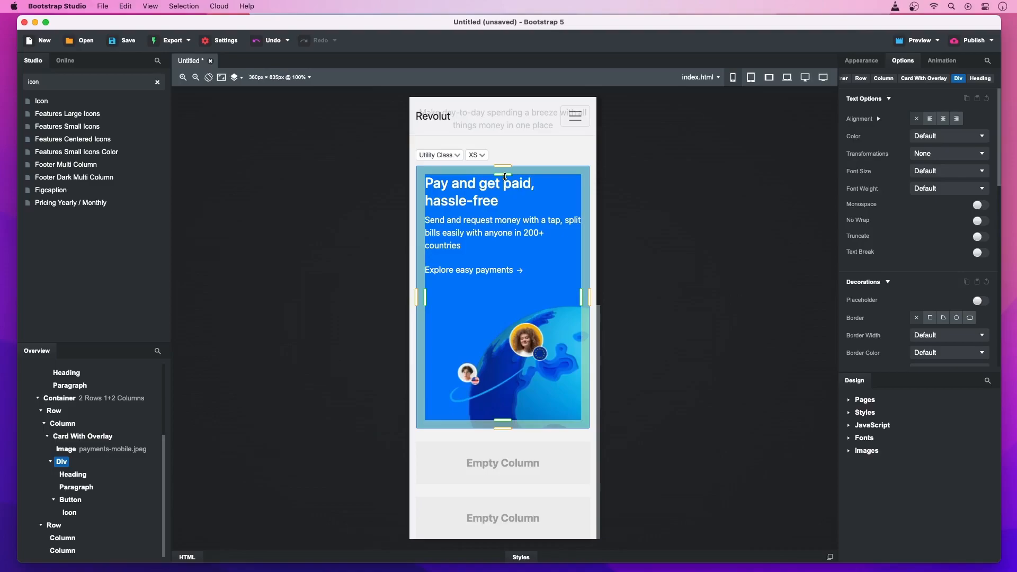
{"action": "left_click_drag", "start_coordinate": [505, 177], "coordinate": [505, 181]}
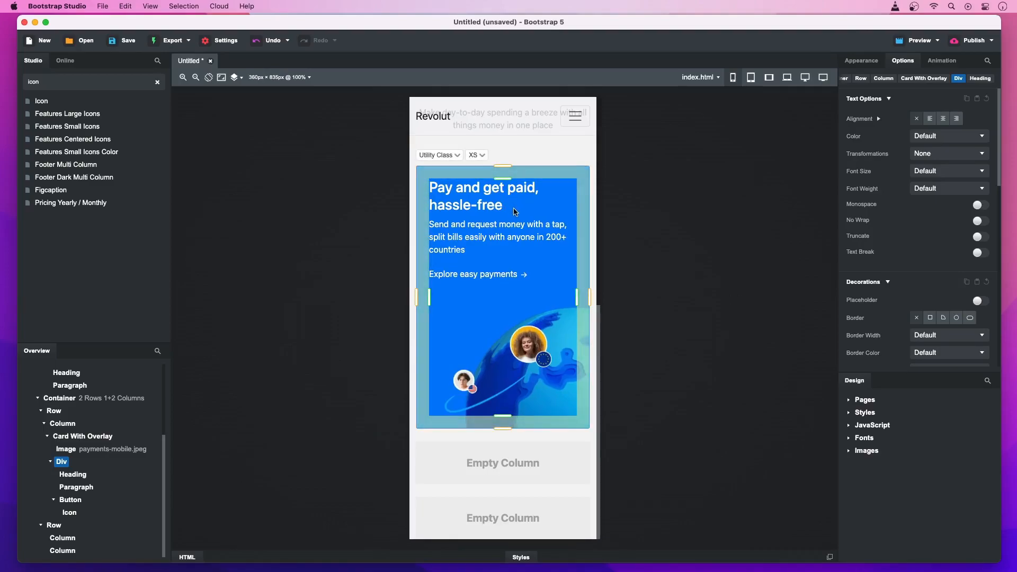
{"action": "left_click", "coordinate": [521, 254]}
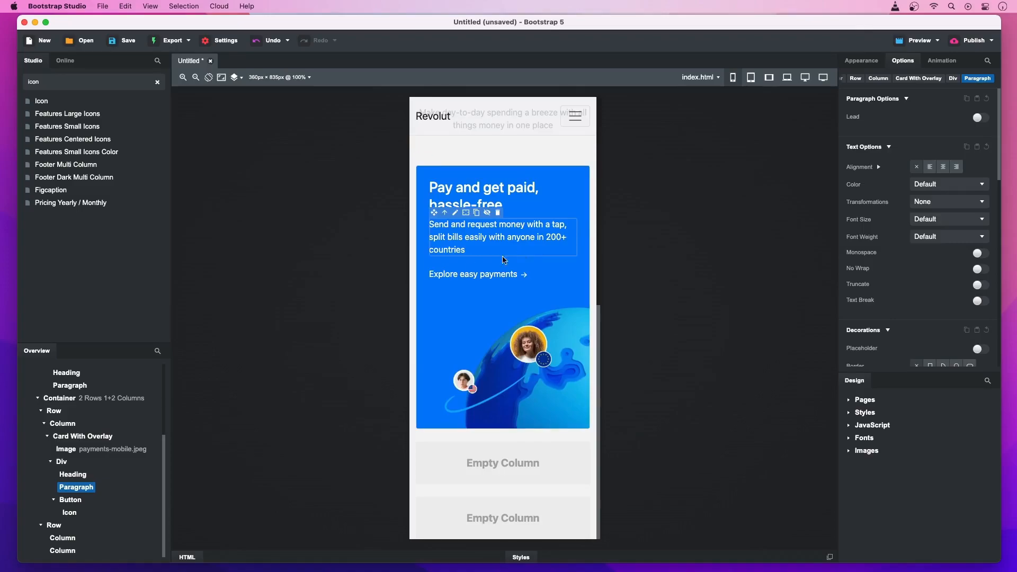
- Copy the finished Card With Overlay into both empty columns of the second row
{"action": "left_click", "coordinate": [106, 443]}
{"action": "key", "text": "super+c"}
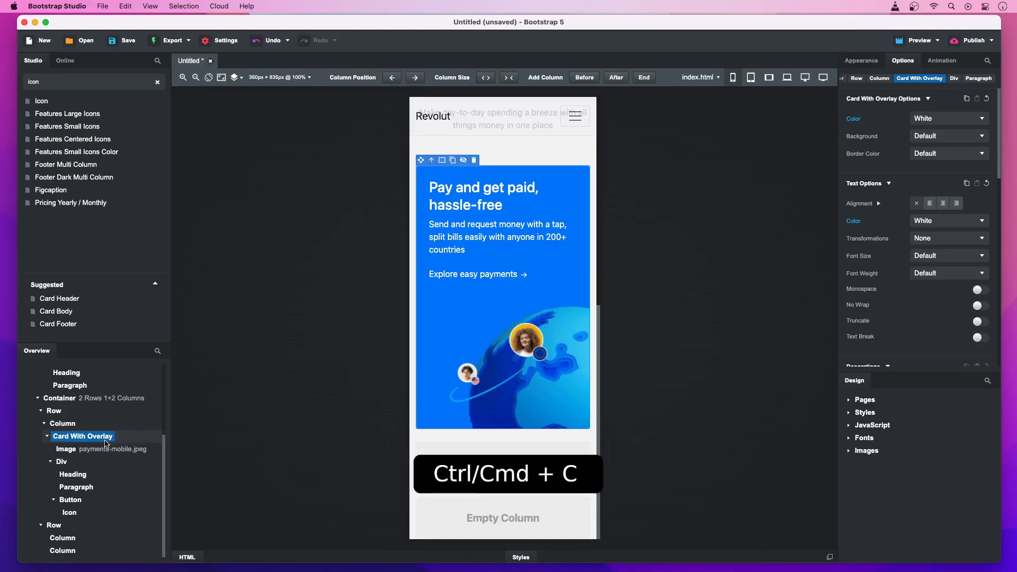
{"action": "left_click", "coordinate": [64, 539]}
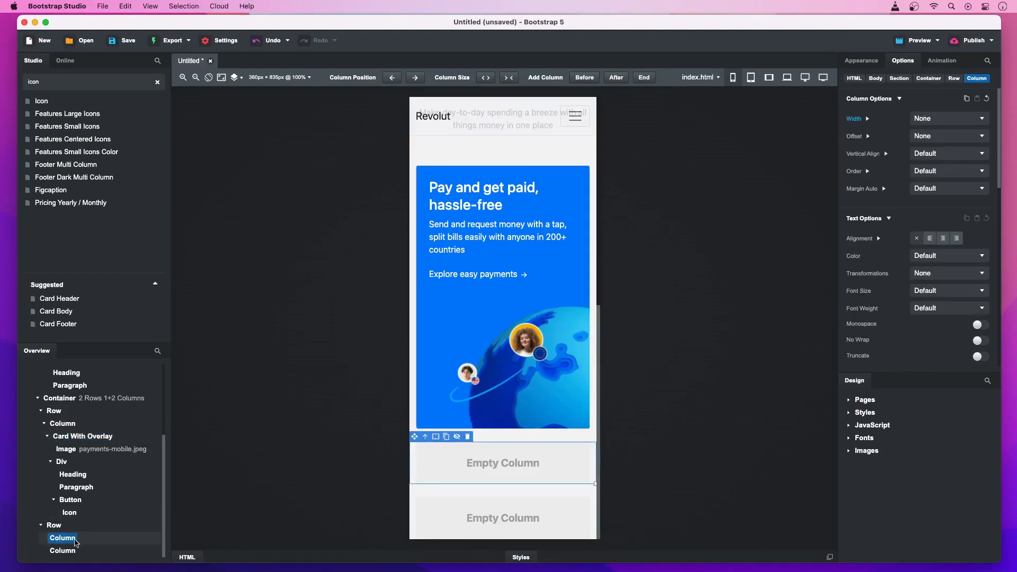
{"action": "key", "text": "super+v"}
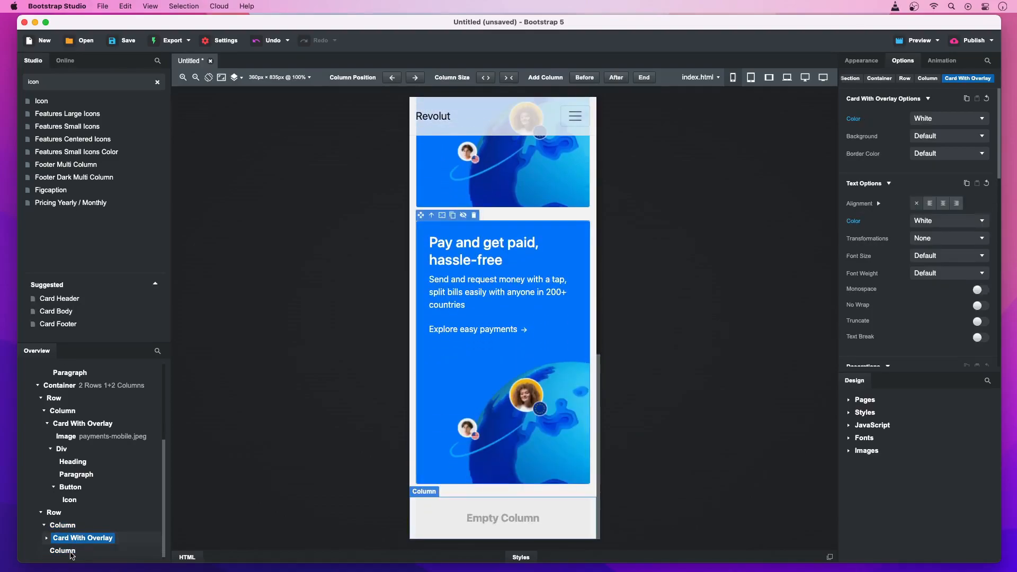
{"action": "left_click", "coordinate": [72, 553]}
{"action": "key", "text": "super+v"}
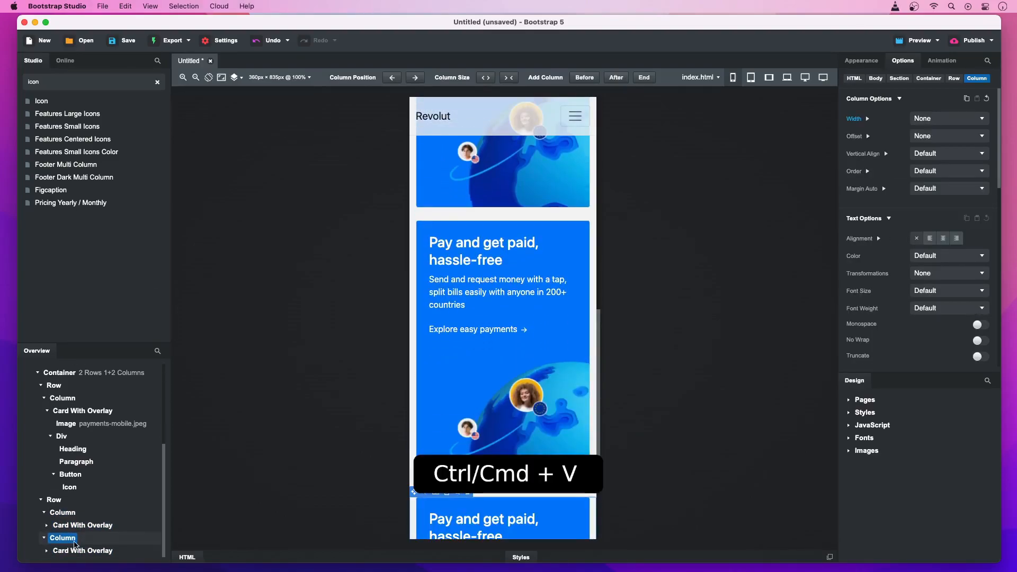
- Change the heading of the second row's first card to "Earn up to 1.2% annual interest, paid daily"
{"action": "left_click", "coordinate": [77, 527]}
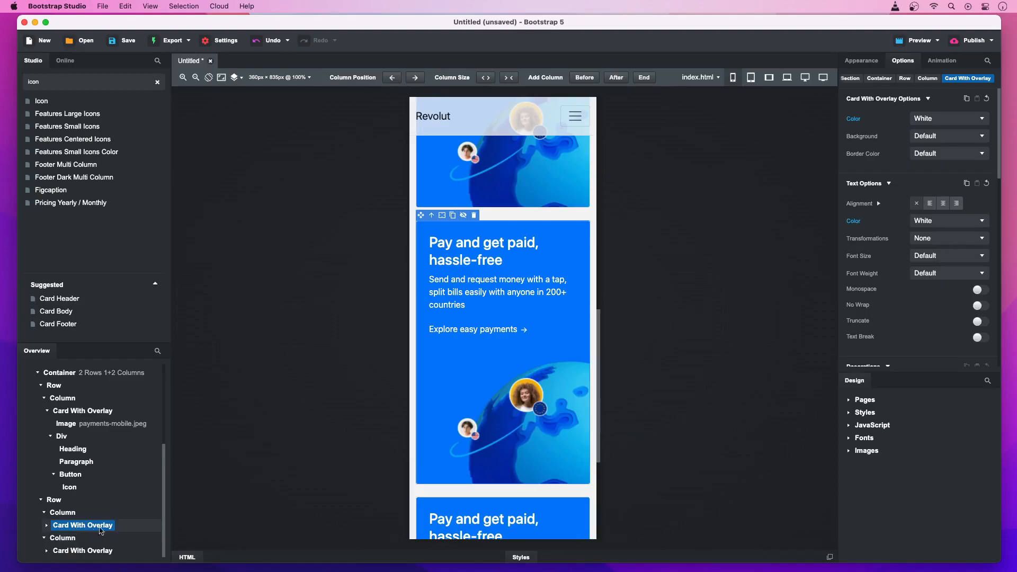
{"action": "double_click", "coordinate": [486, 261]}
{"action": "key", "text": "super+a"}
{"action": "type", "text": "Earn up to 1."}
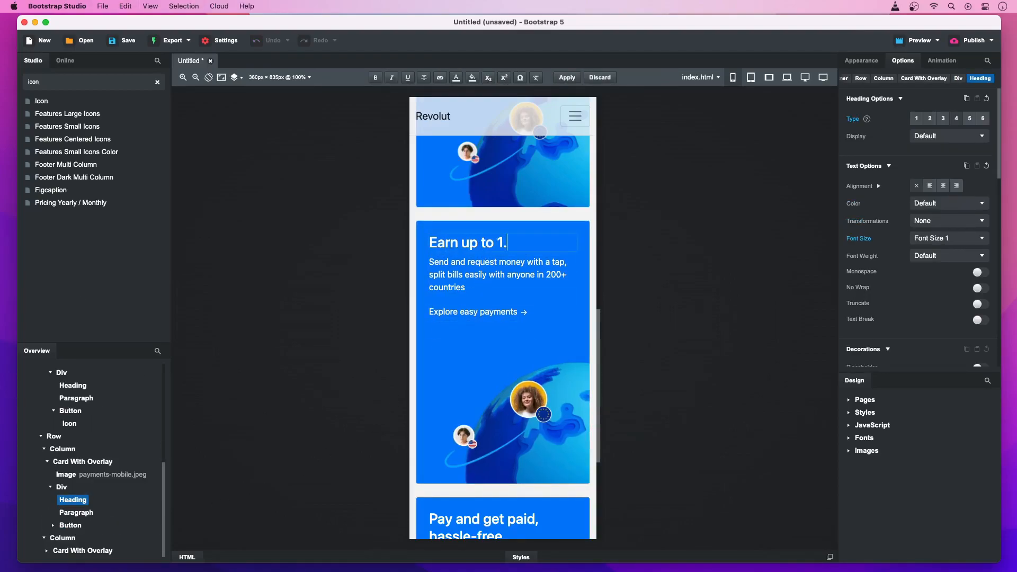
{"action": "type", "text": "2% annual interest, paid daily"}
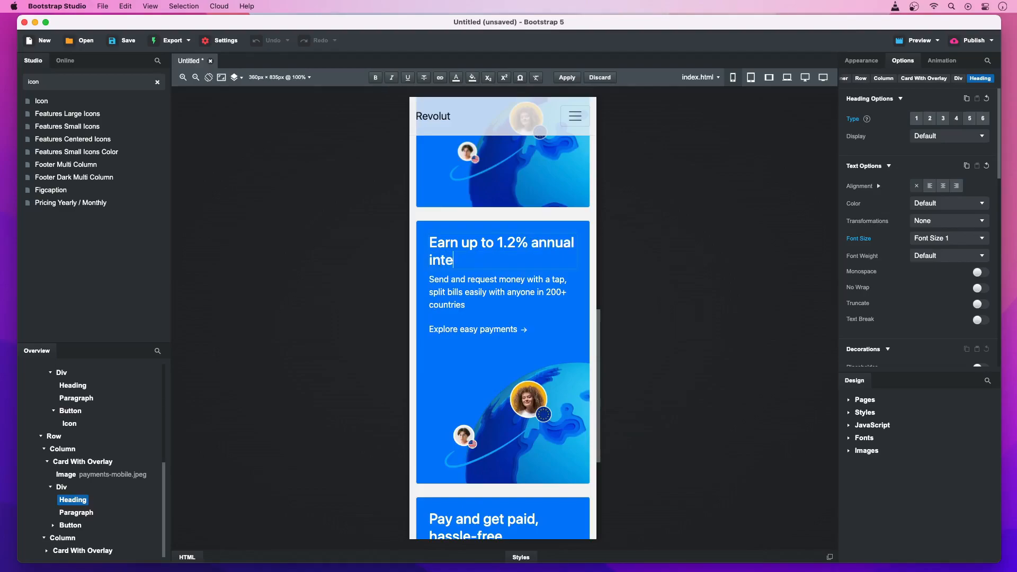
{"action": "key", "text": "Return"}
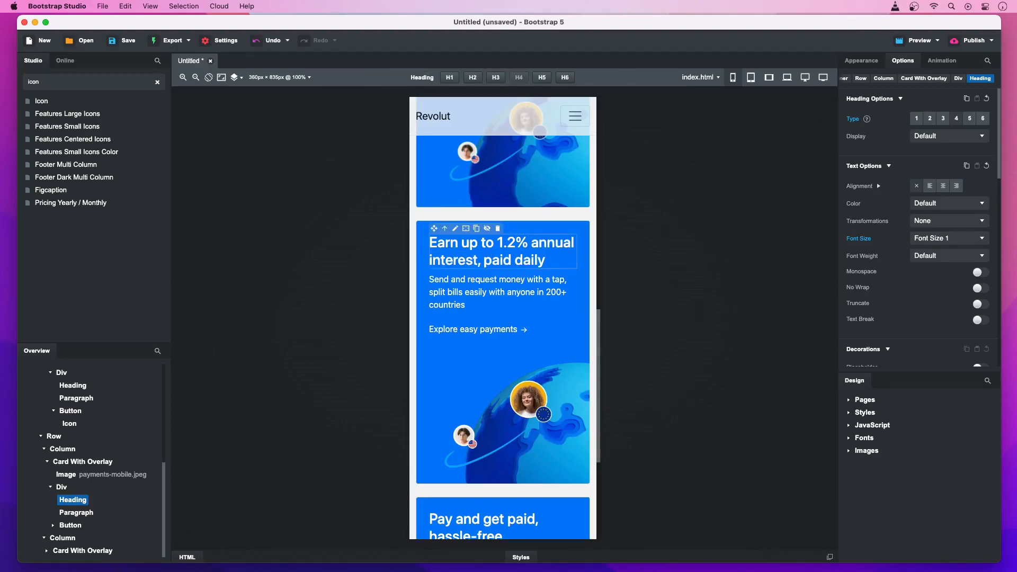
- Delete the paragraph in the annual interest card and change its button text to "Start saving"
{"action": "left_click", "coordinate": [482, 291]}
{"action": "key", "text": "Delete"}
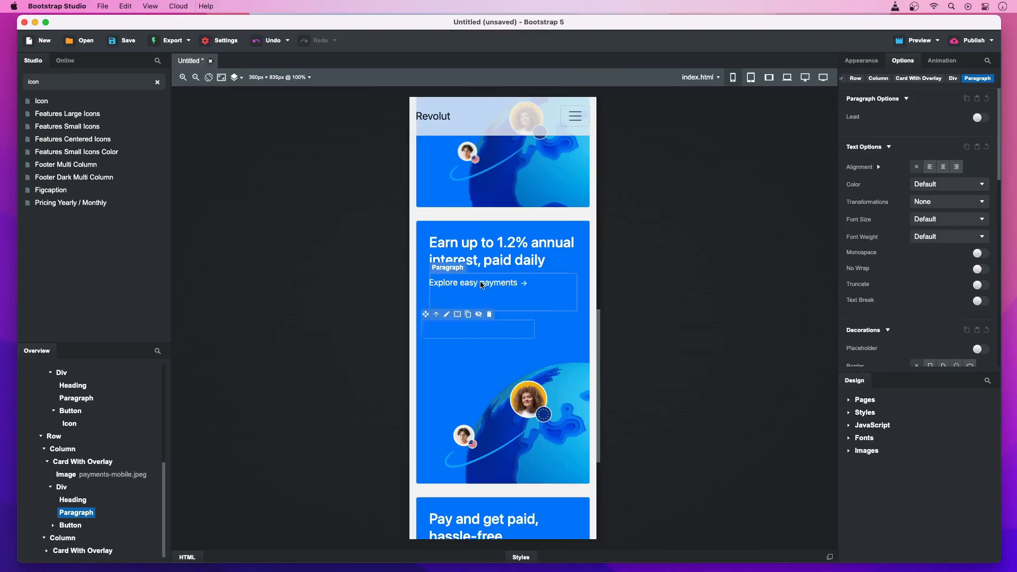
{"action": "double_click", "coordinate": [482, 291]}
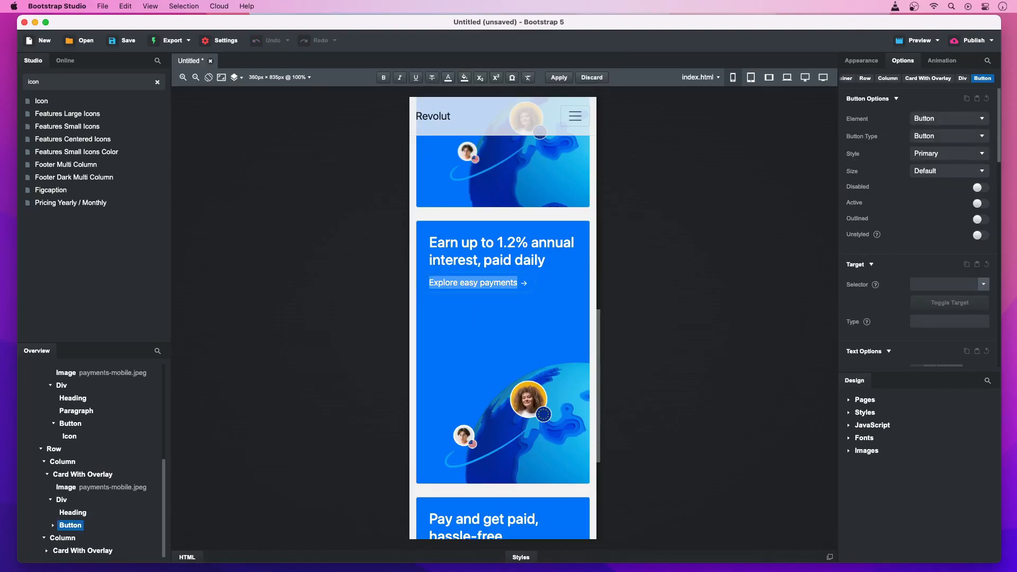
{"action": "type", "text": "Start saving"}
{"action": "key", "text": "Return"}
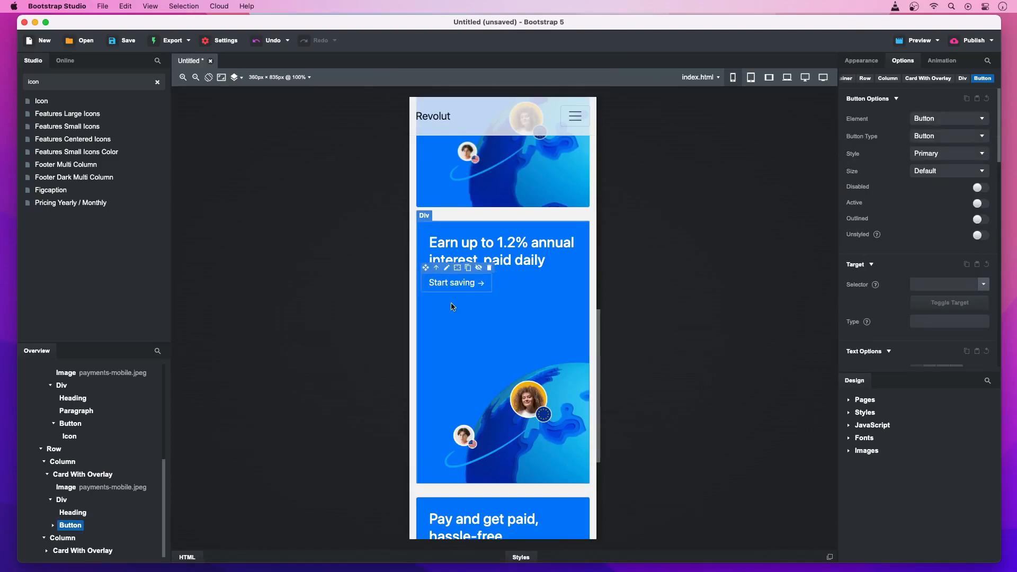
- Replace the annual interest card's image with savings.jpeg and set the card's text color to Default
{"action": "double_click", "coordinate": [133, 488]}
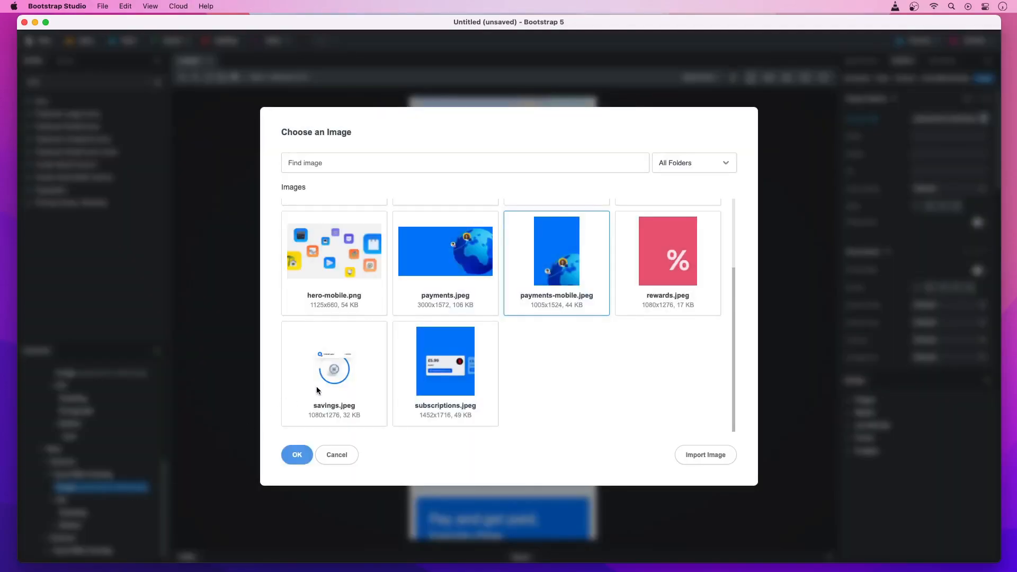
{"action": "double_click", "coordinate": [316, 387]}
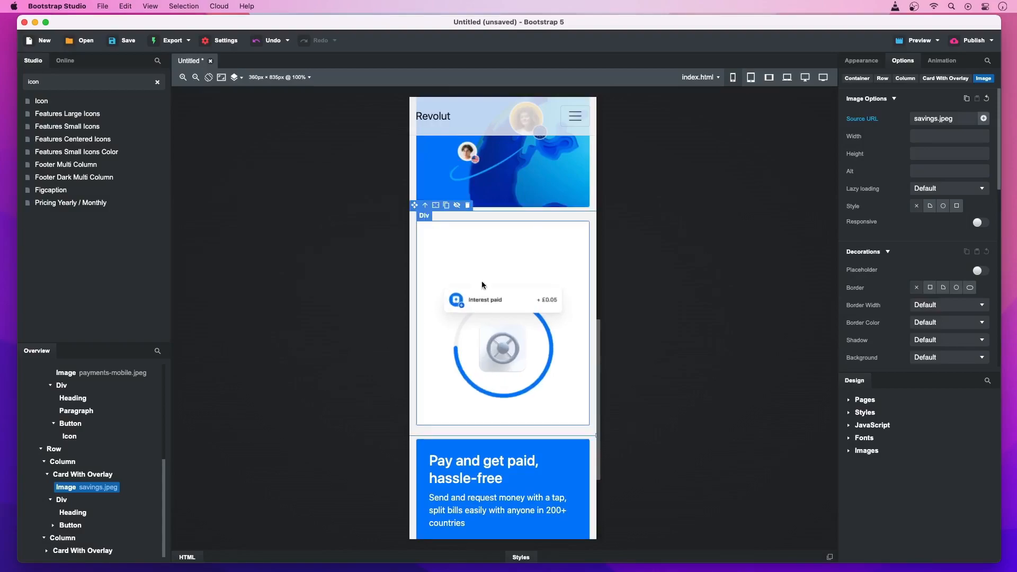
{"action": "left_click", "coordinate": [940, 79]}
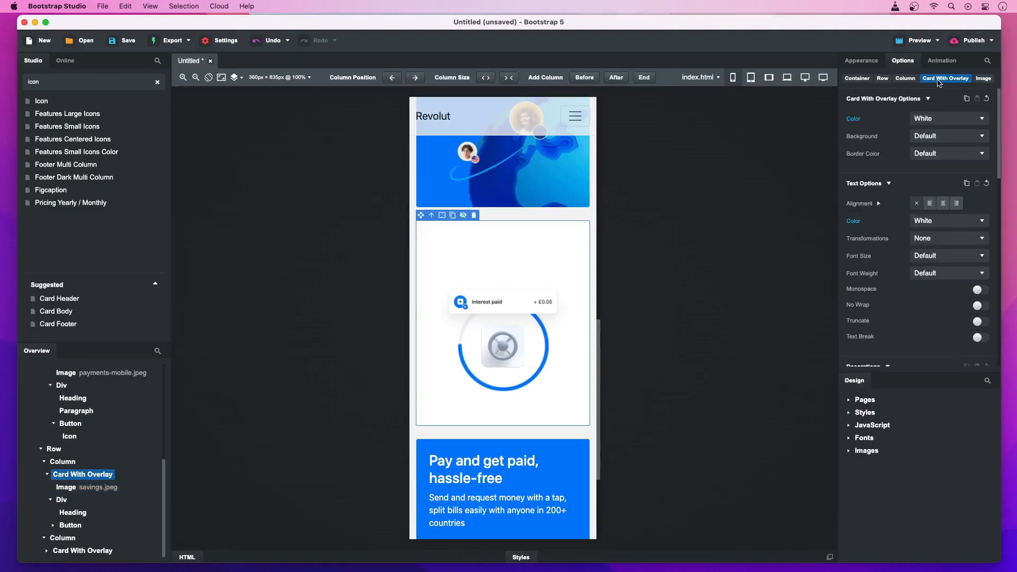
{"action": "left_click", "coordinate": [937, 116]}
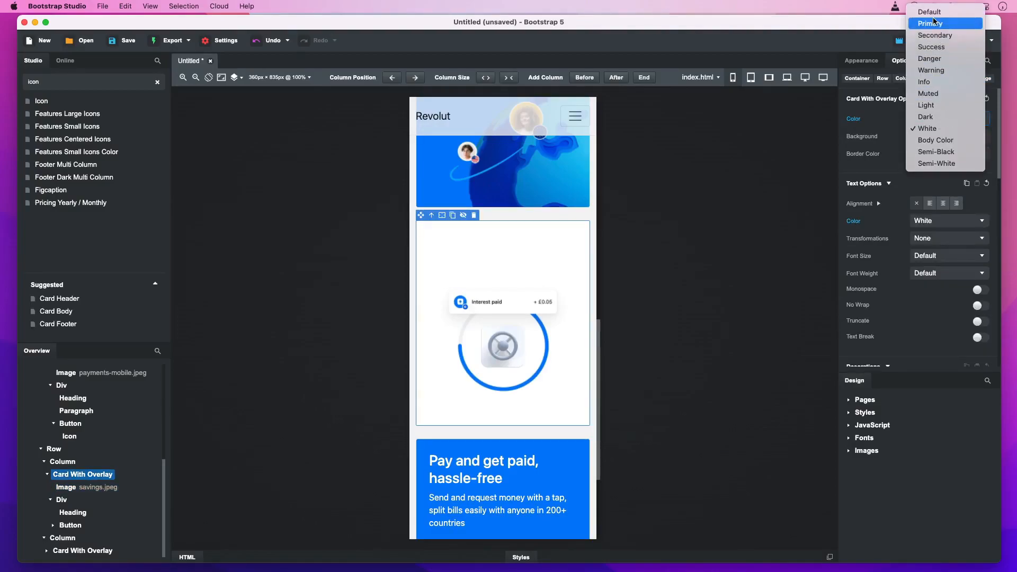
{"action": "left_click", "coordinate": [933, 12]}
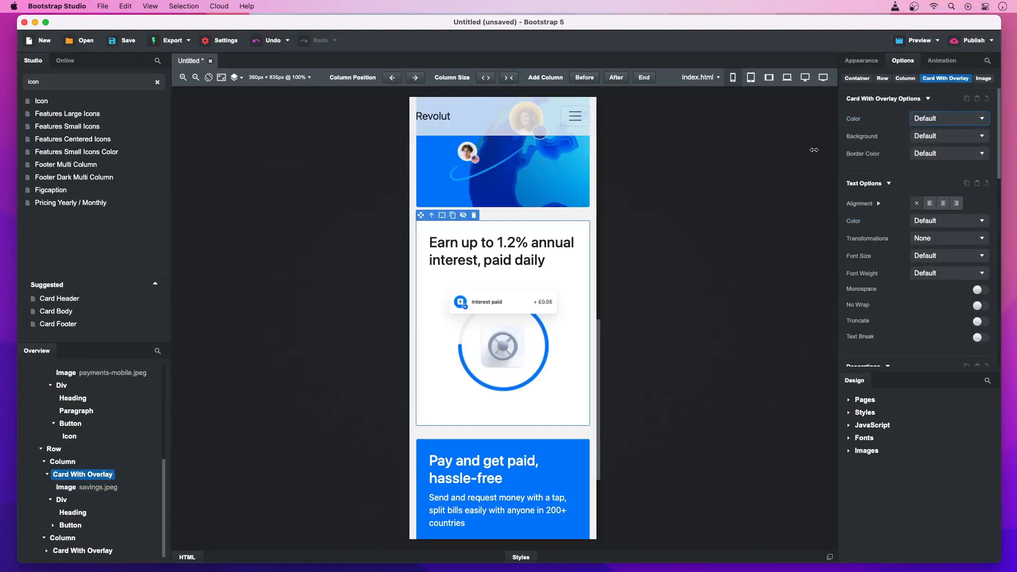
- Set the text color of the "Start saving" button to Primary
{"action": "left_click", "coordinate": [463, 274]}
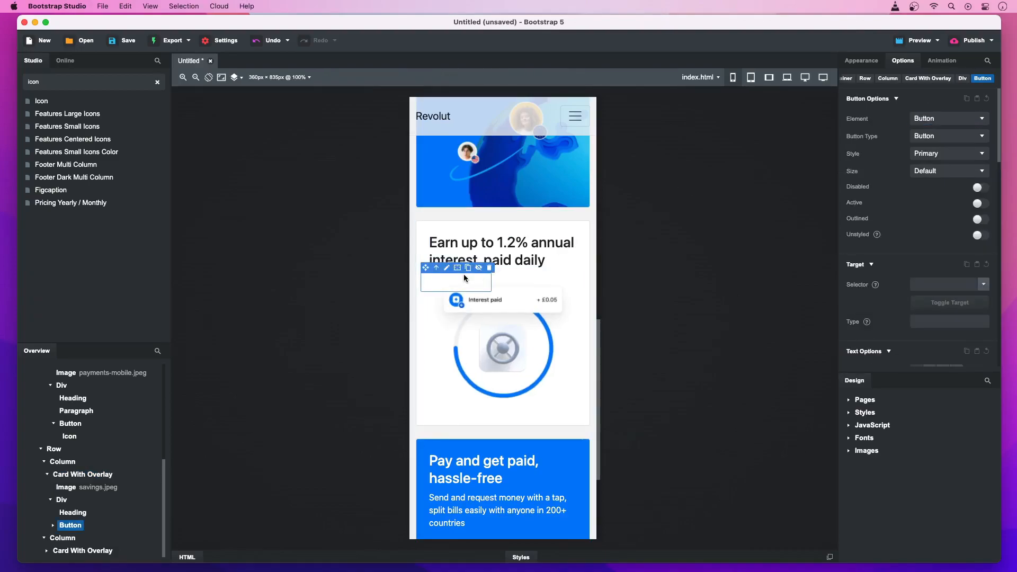
{"action": "scroll", "coordinate": [891, 234], "scroll_direction": "down", "scroll_amount": 5}
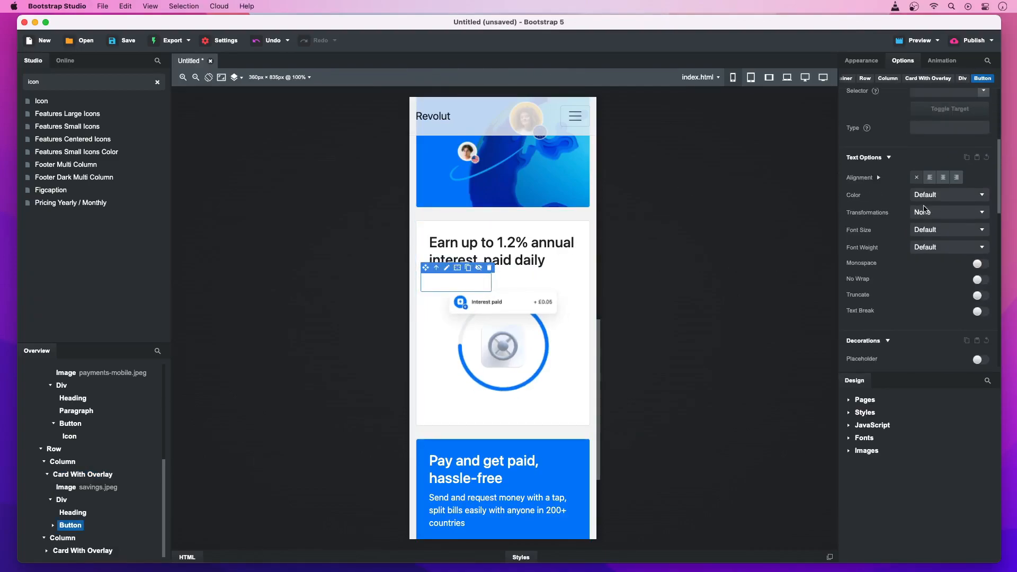
{"action": "left_click", "coordinate": [931, 196]}
{"action": "left_click", "coordinate": [932, 206]}
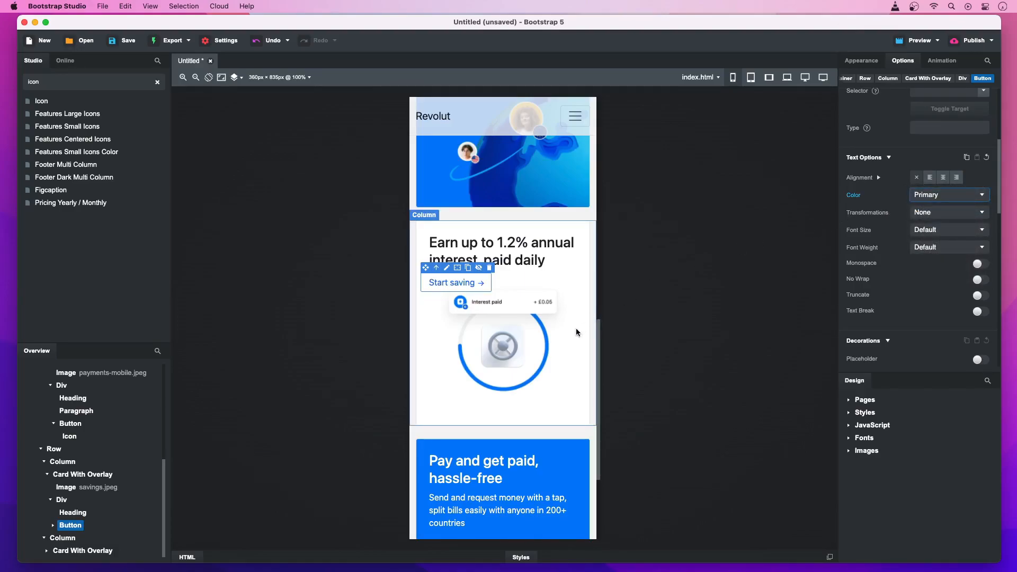
- In the last card, delete the paragraph and change the heading to "Get exclusive Rewards and save as you spend"
{"action": "scroll", "coordinate": [577, 331], "scroll_direction": "down", "scroll_amount": 3}
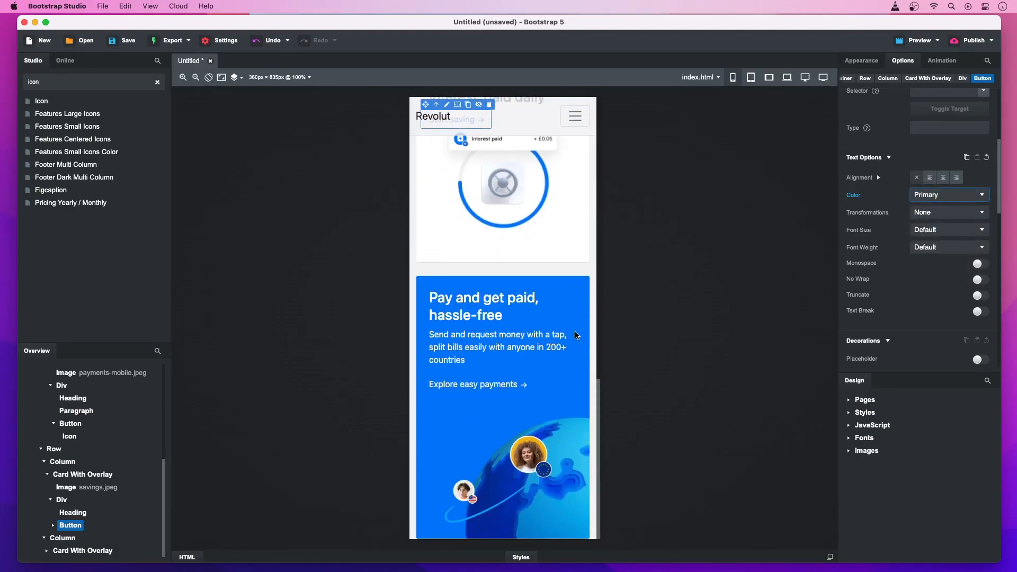
{"action": "left_click", "coordinate": [576, 335]}
{"action": "key", "text": "Delete"}
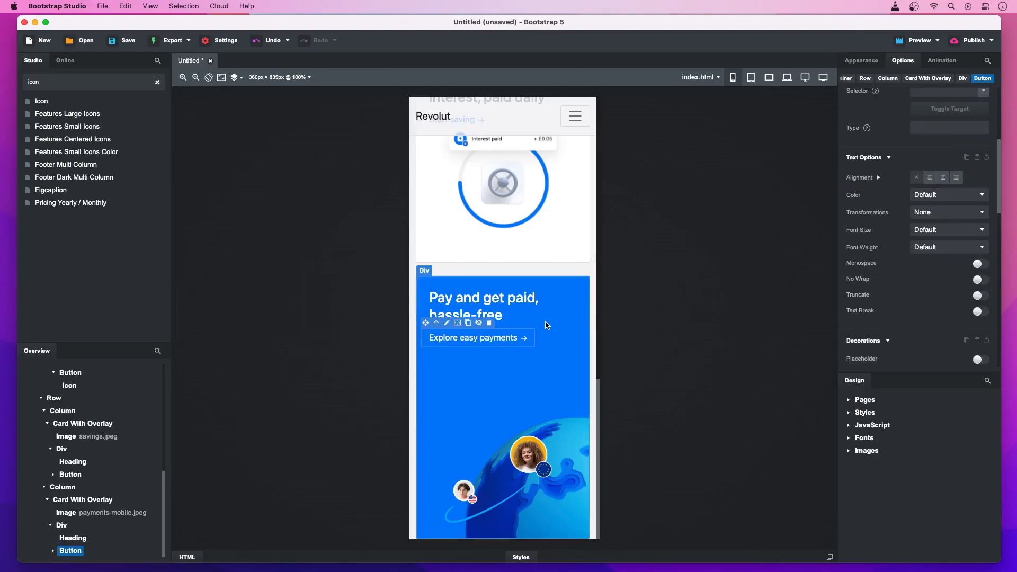
{"action": "double_click", "coordinate": [502, 309]}
{"action": "type", "text": "Get excl"}
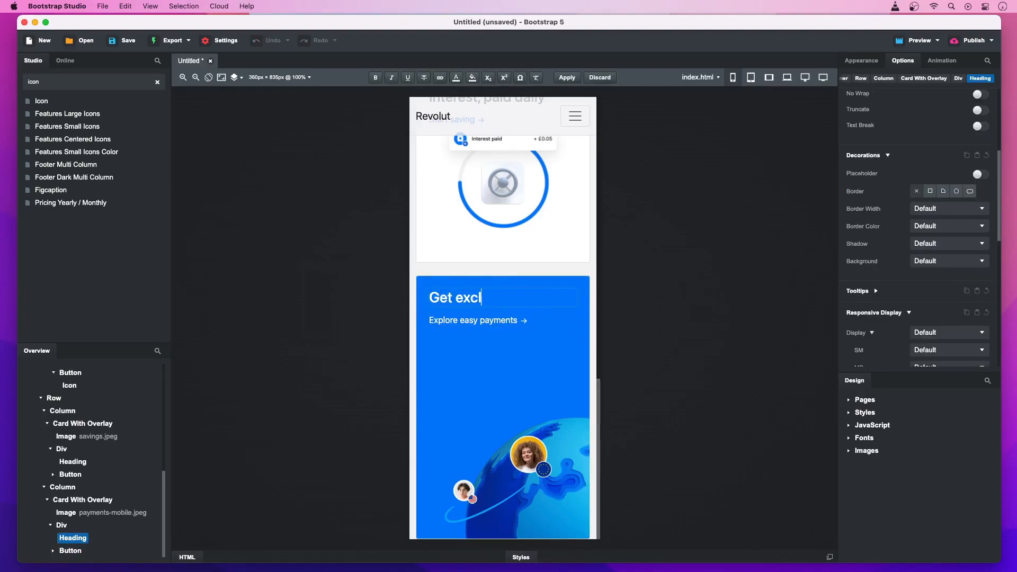
{"action": "type", "text": "usive Reward"}
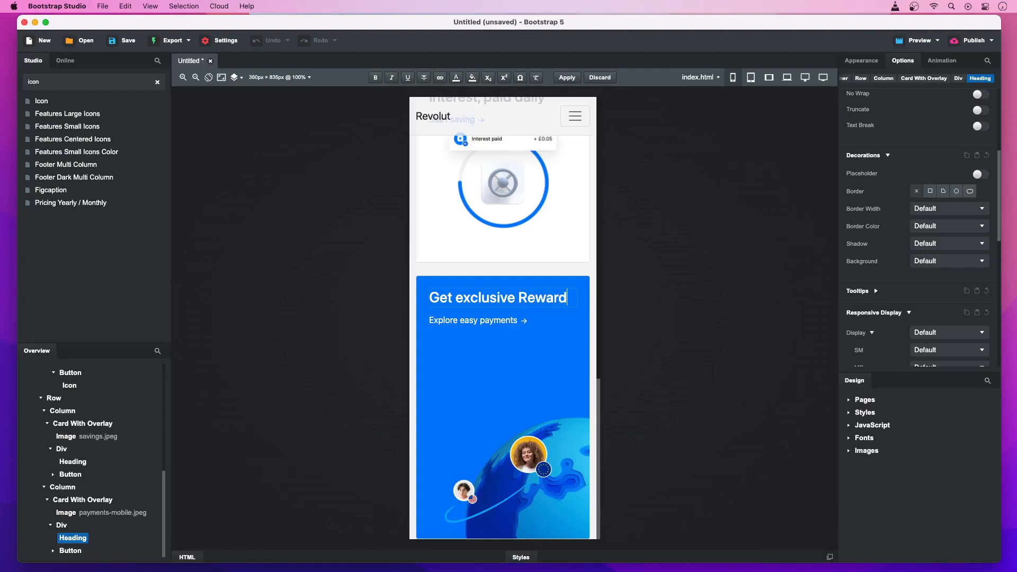
{"action": "type", "text": "s and save as you spend"}
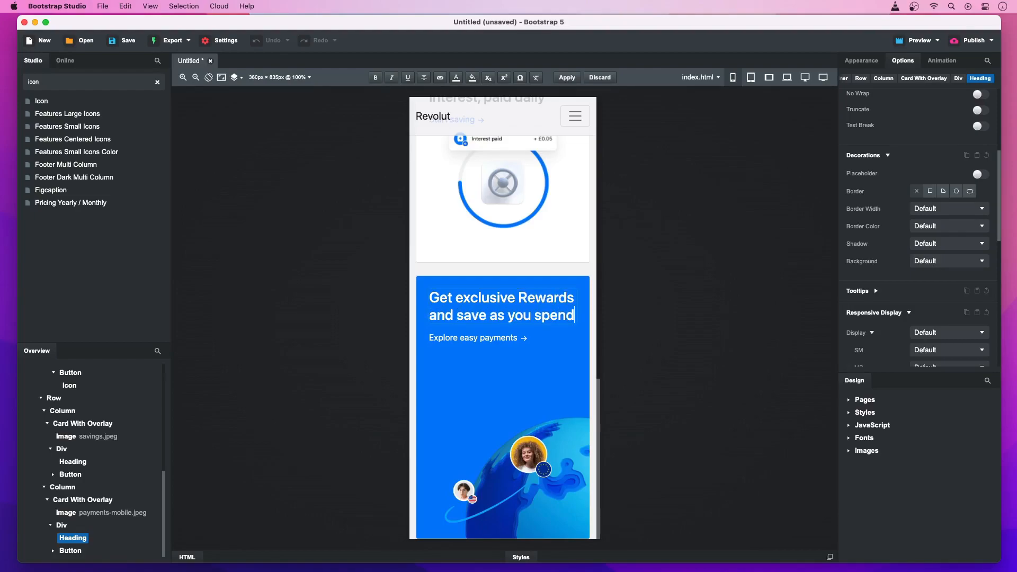
{"action": "key", "text": "Return"}
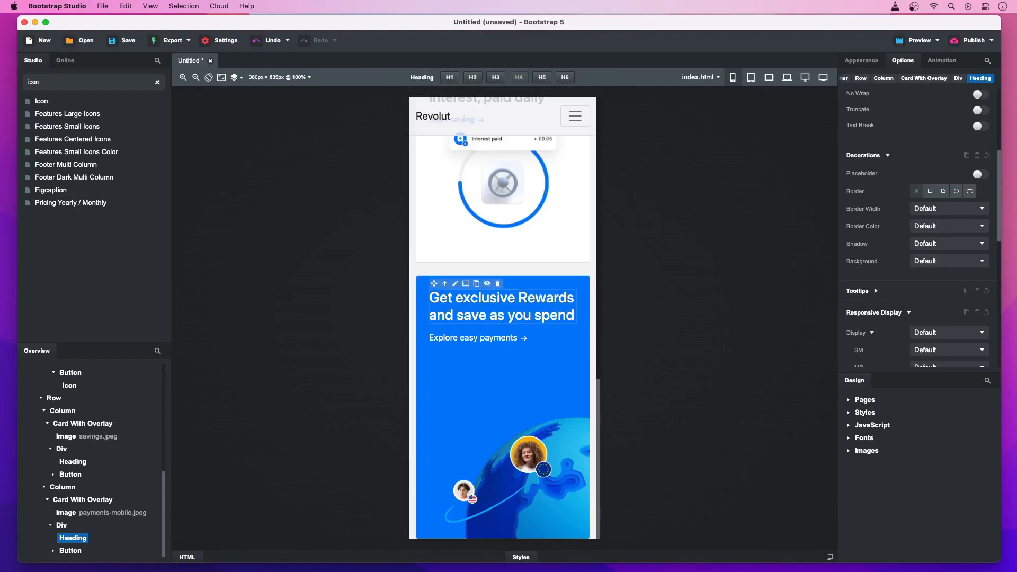
- Change the button text of the exclusive Rewards card to "Browse cashback & discounts"
{"action": "double_click", "coordinate": [505, 342]}
{"action": "type", "text": "Browse cashback"}
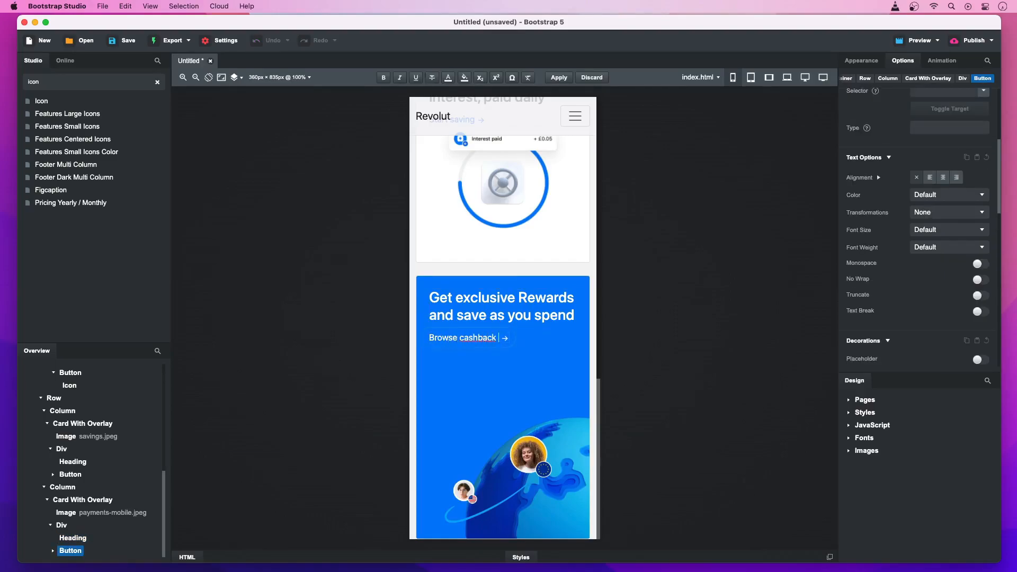
{"action": "type", "text": " & discounts"}
{"action": "key", "text": "Return"}
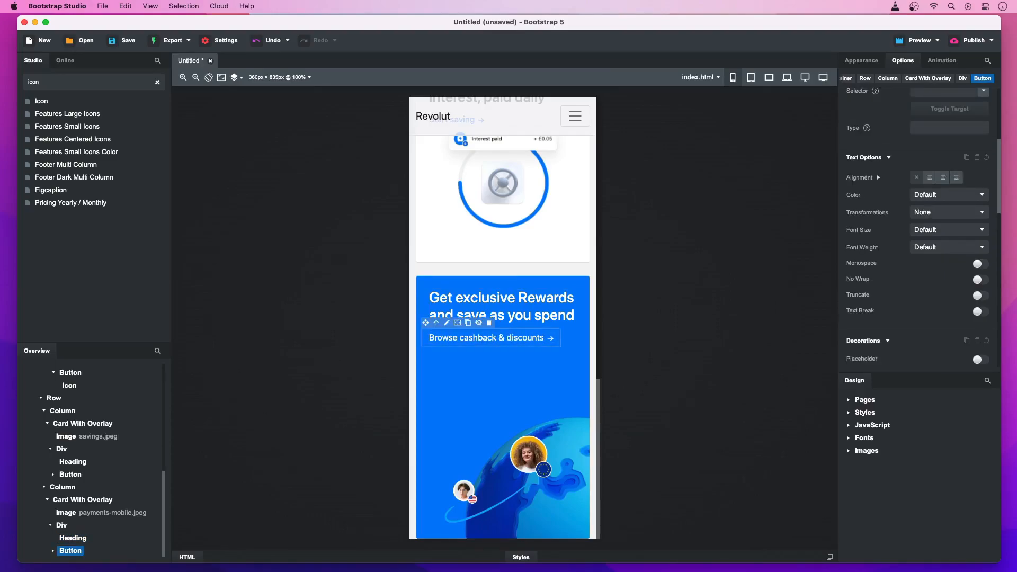
- Replace the image of the exclusive Rewards card with rewards.jpeg
{"action": "left_click", "coordinate": [511, 351]}
{"action": "left_click", "coordinate": [93, 513]}
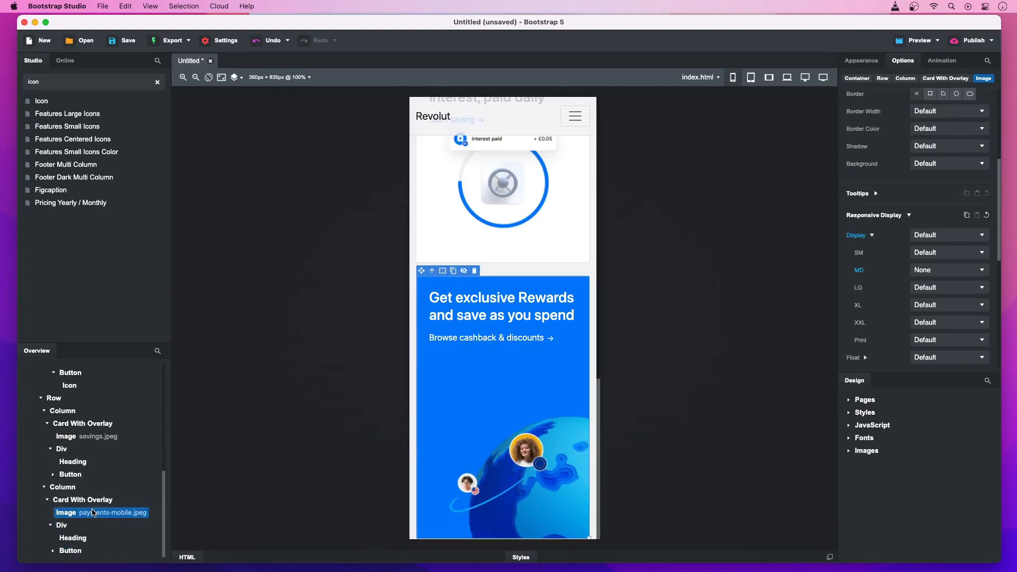
{"action": "double_click", "coordinate": [93, 512]}
{"action": "double_click", "coordinate": [664, 265]}
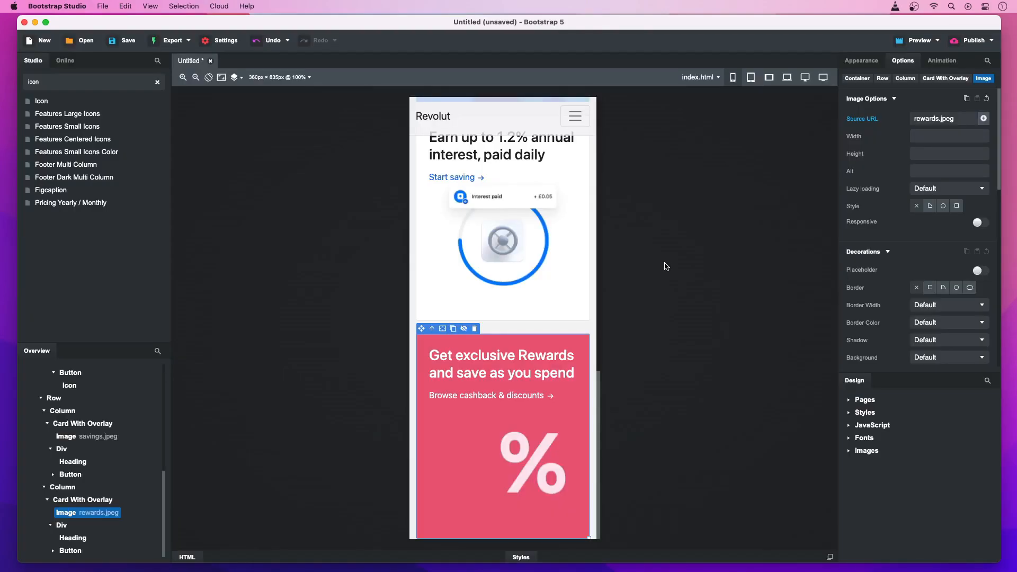
- At the 768px preview size, duplicate the image in the "Pay and get paid, hassle-free" card and set the second copy to payments.jpeg
{"action": "left_click", "coordinate": [769, 78]}
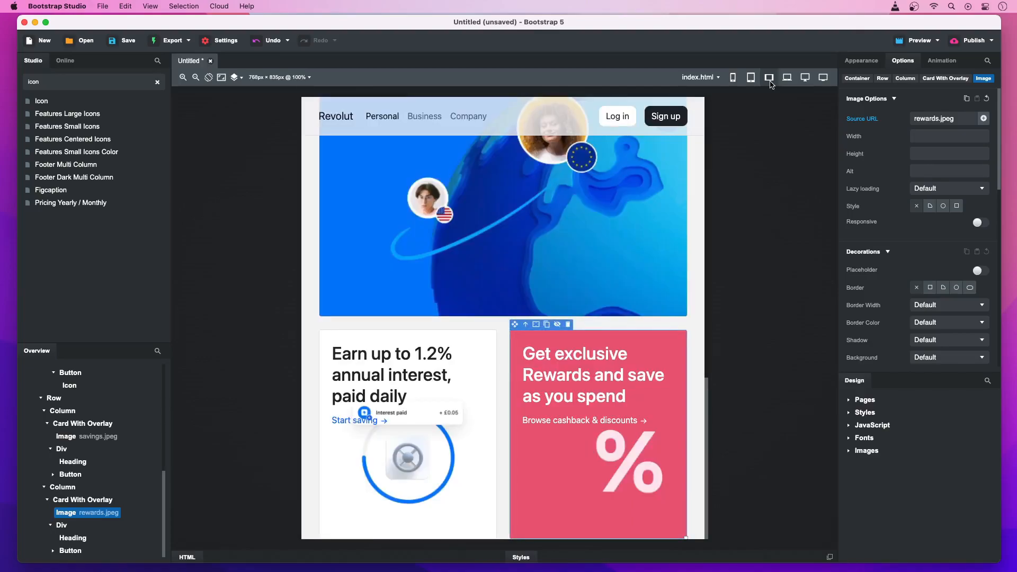
{"action": "scroll", "coordinate": [585, 227], "scroll_direction": "down", "scroll_amount": 5}
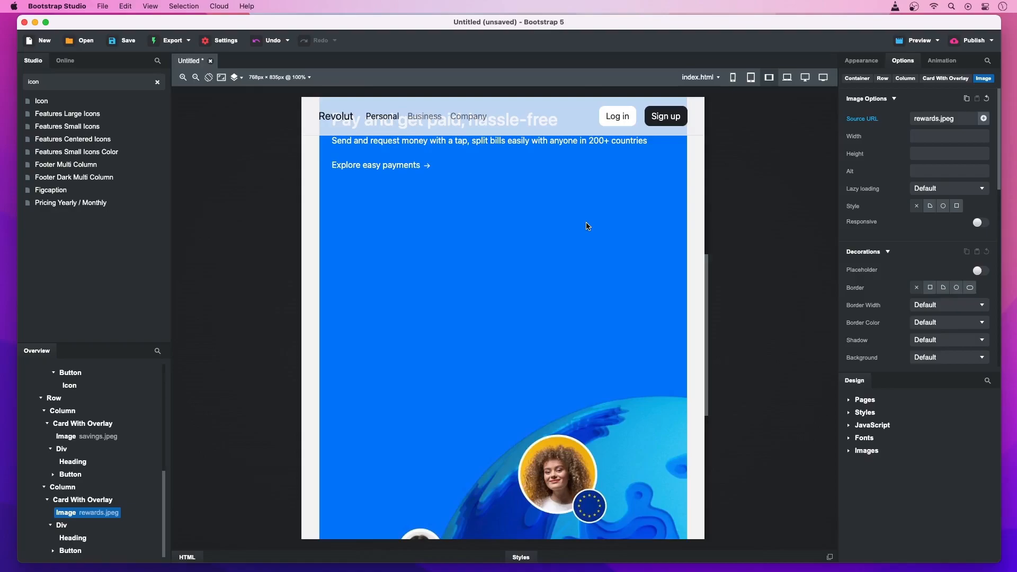
{"action": "left_click", "coordinate": [586, 226]}
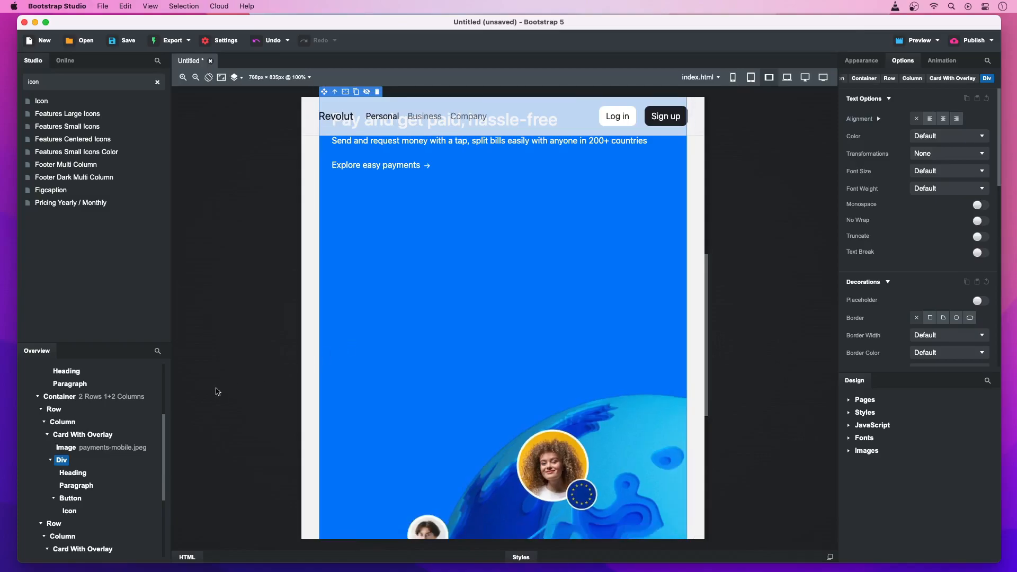
{"action": "left_click", "coordinate": [128, 450]}
{"action": "key", "text": "super+d"}
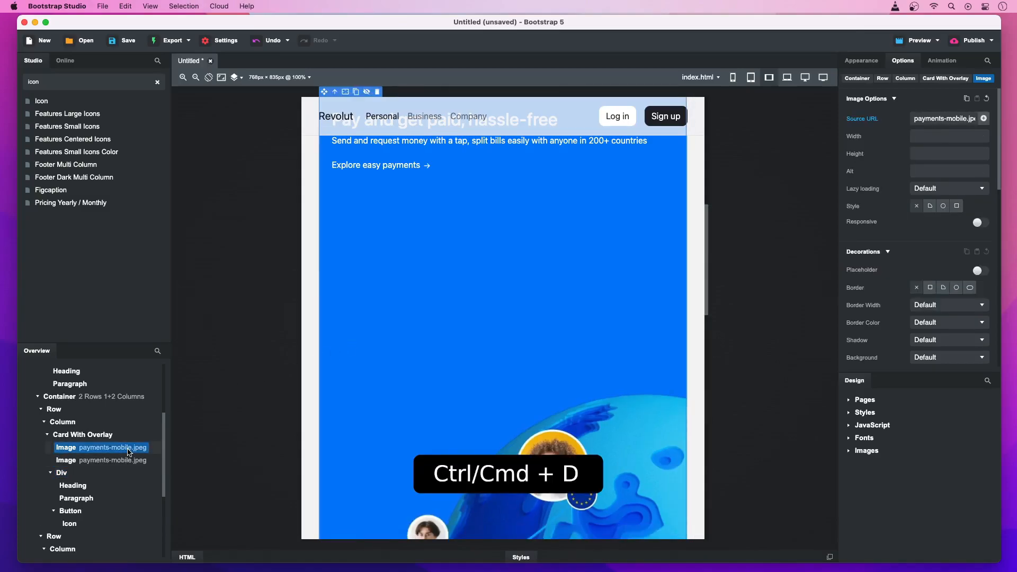
{"action": "double_click", "coordinate": [124, 460]}
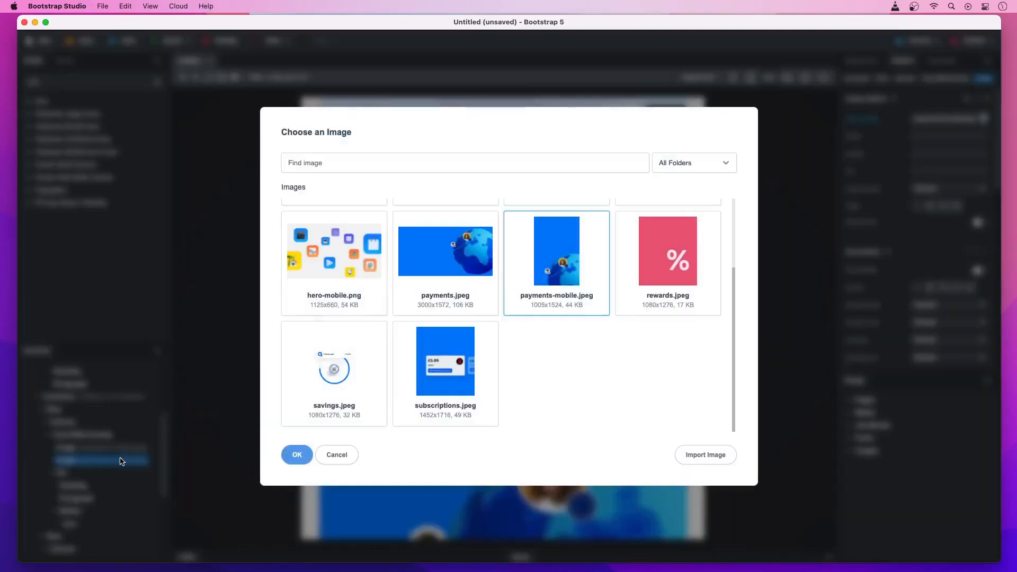
{"action": "double_click", "coordinate": [434, 255]}
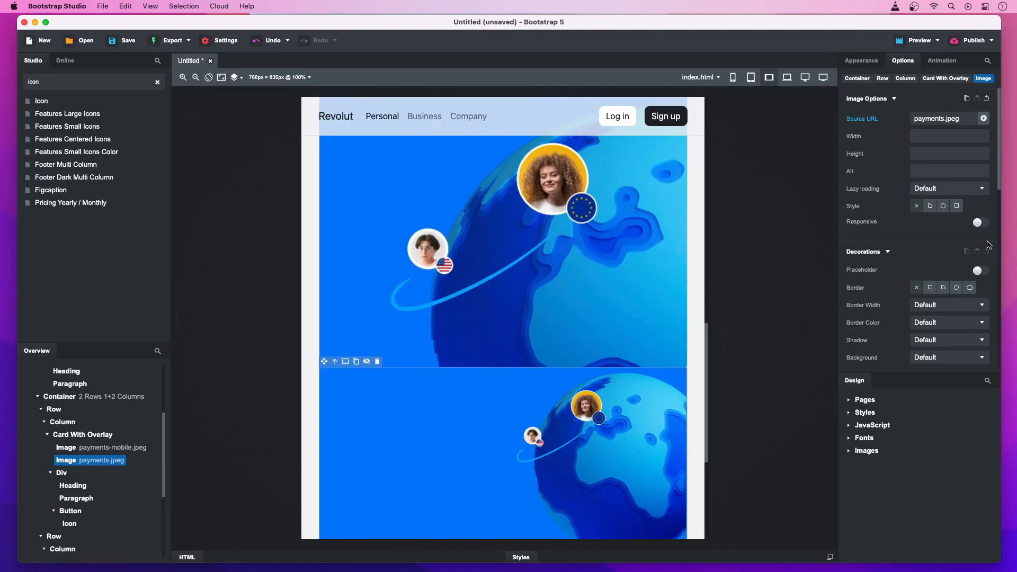
- Set the payments.jpeg image's responsive display to None by default and Block at the MD breakpoint
{"action": "scroll", "coordinate": [942, 249], "scroll_direction": "down", "scroll_amount": 5}
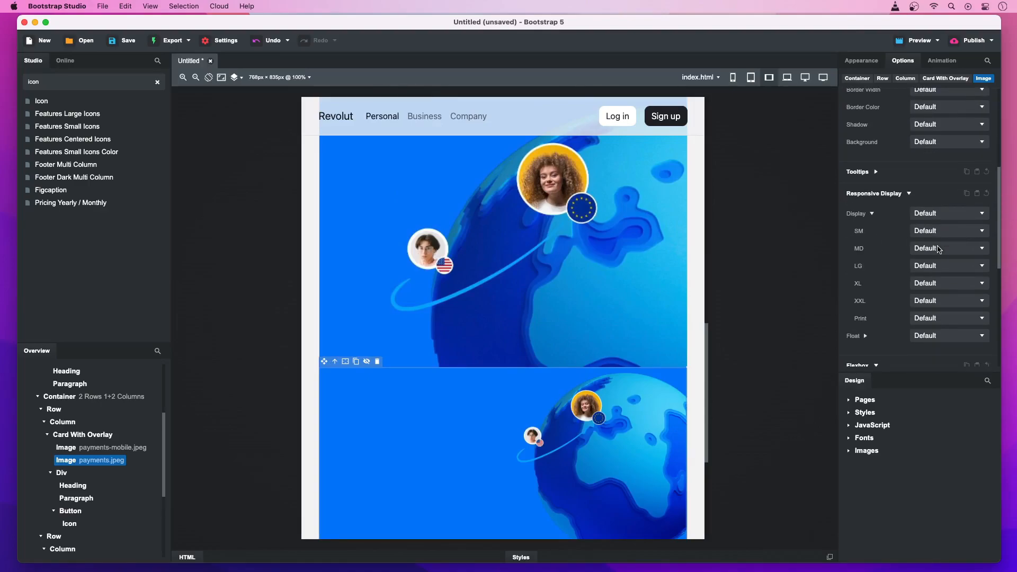
{"action": "left_click", "coordinate": [935, 214]}
{"action": "left_click", "coordinate": [935, 225]}
{"action": "left_click", "coordinate": [935, 249]}
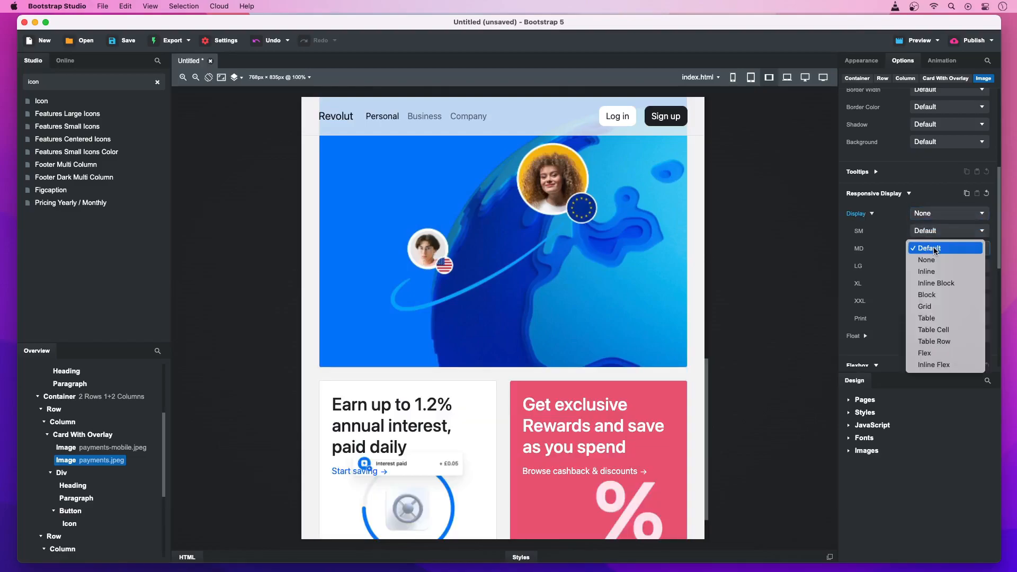
{"action": "left_click", "coordinate": [941, 295]}
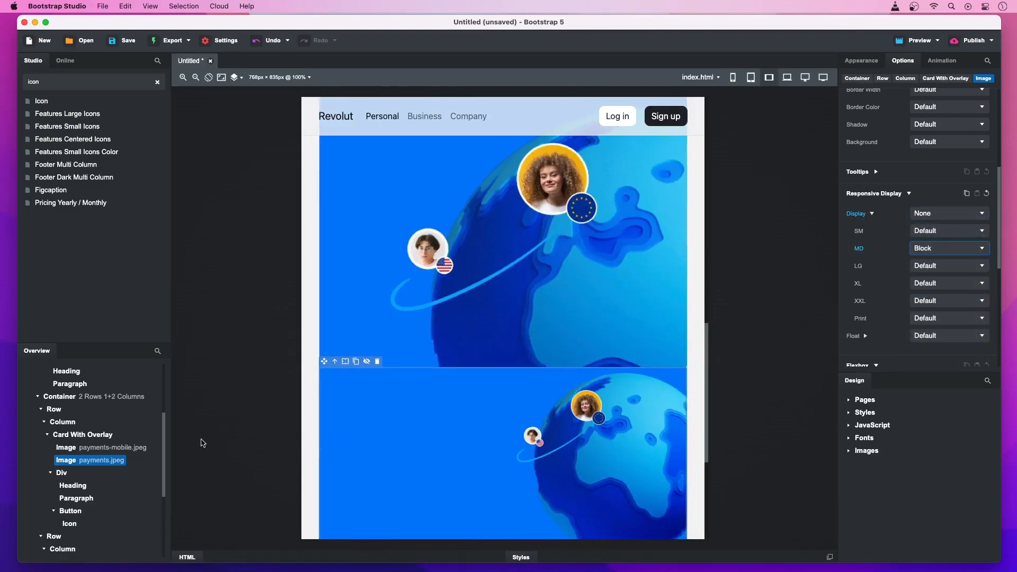
- Hide the payments-mobile.jpeg image from the MD breakpoint up by setting its MD display to None
{"action": "left_click", "coordinate": [141, 449]}
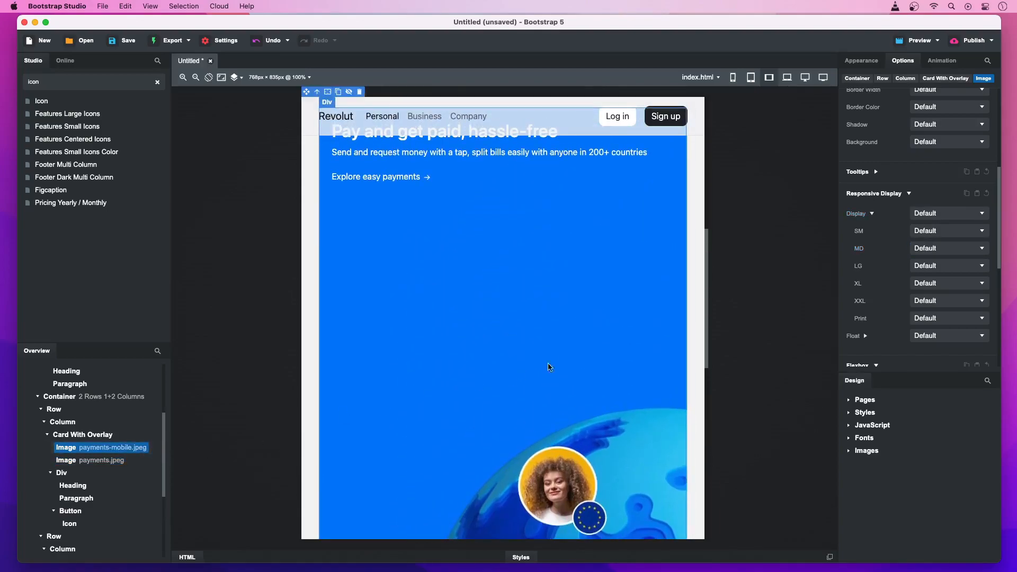
{"action": "left_click", "coordinate": [938, 249]}
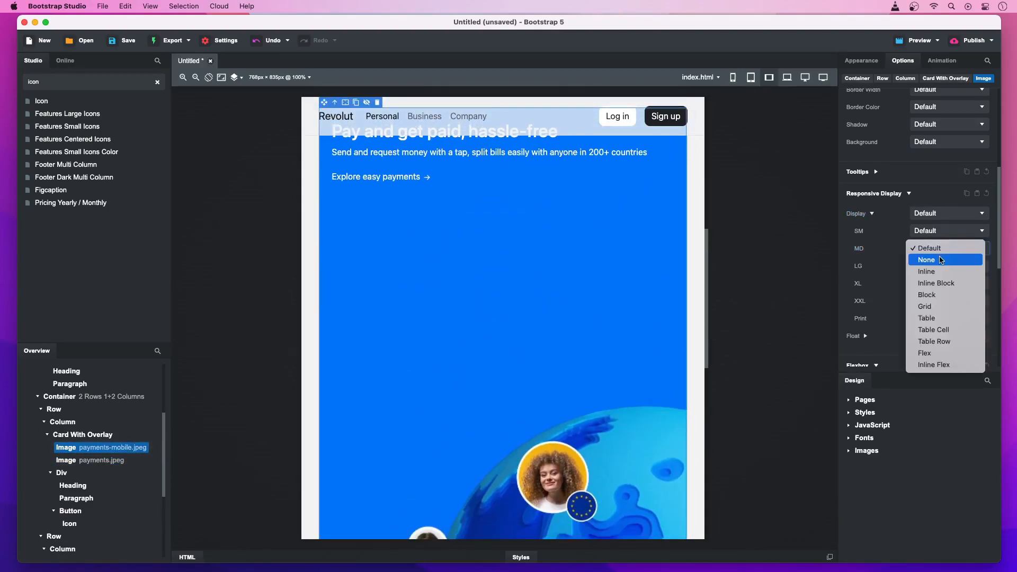
{"action": "left_click", "coordinate": [940, 259]}
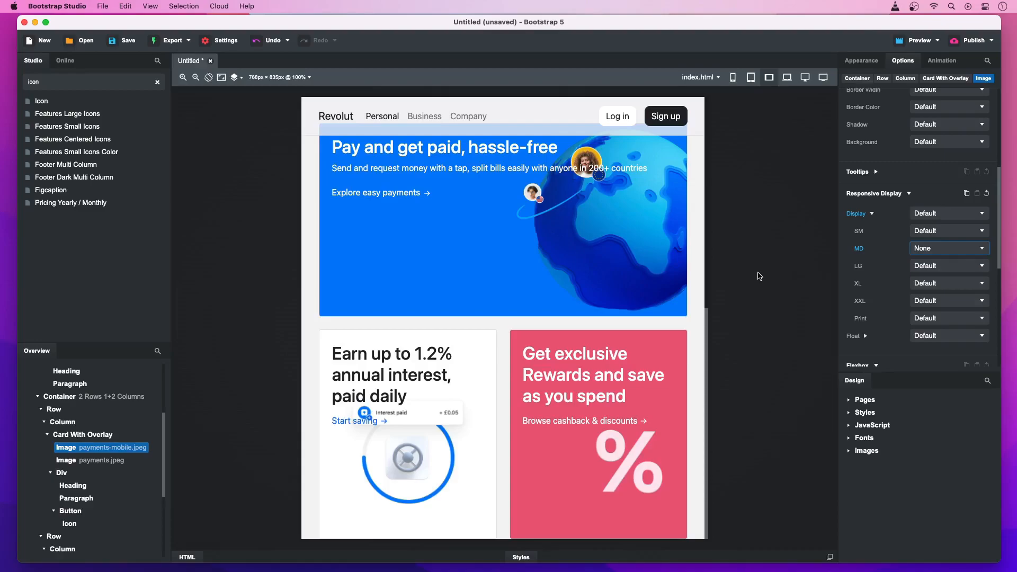
- Make the overlay divs of all three cards Flex containers with Column direction and items aligned to Start
{"action": "scroll", "coordinate": [579, 295], "scroll_direction": "up", "scroll_amount": 2}
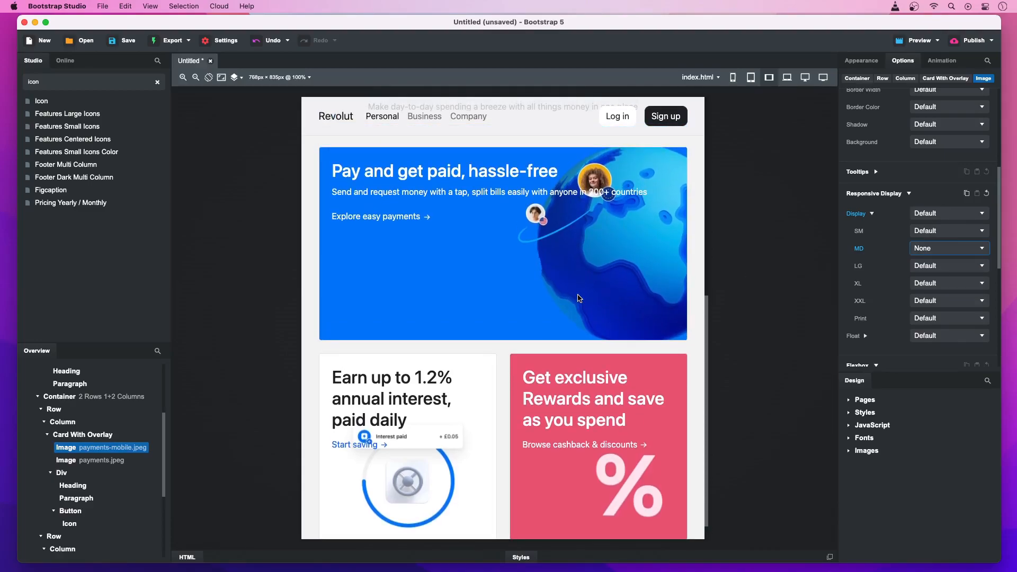
{"action": "left_click", "coordinate": [579, 298]}
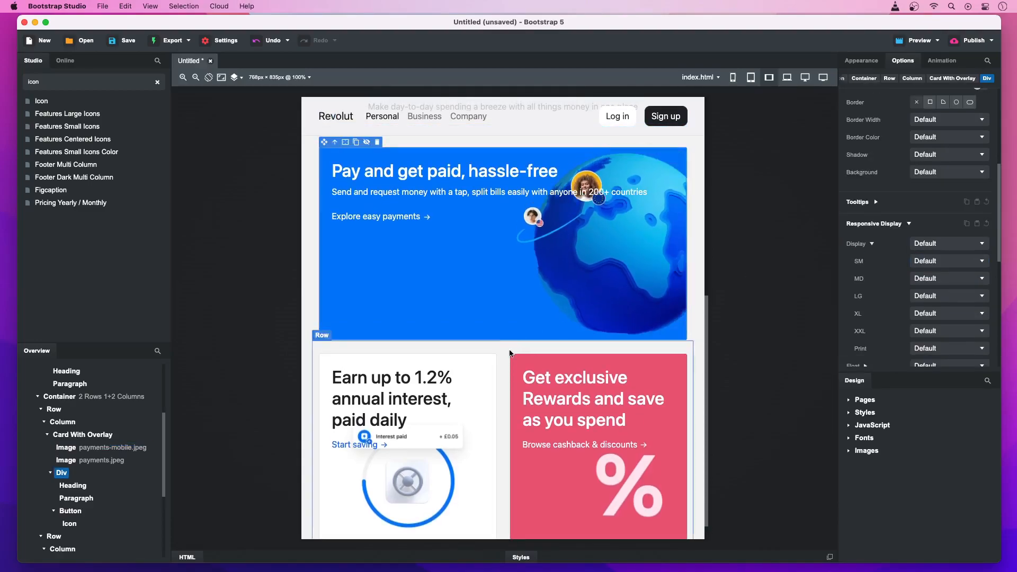
{"action": "left_click", "coordinate": [485, 381], "text": "super"}
{"action": "left_click", "coordinate": [512, 383], "text": "super"}
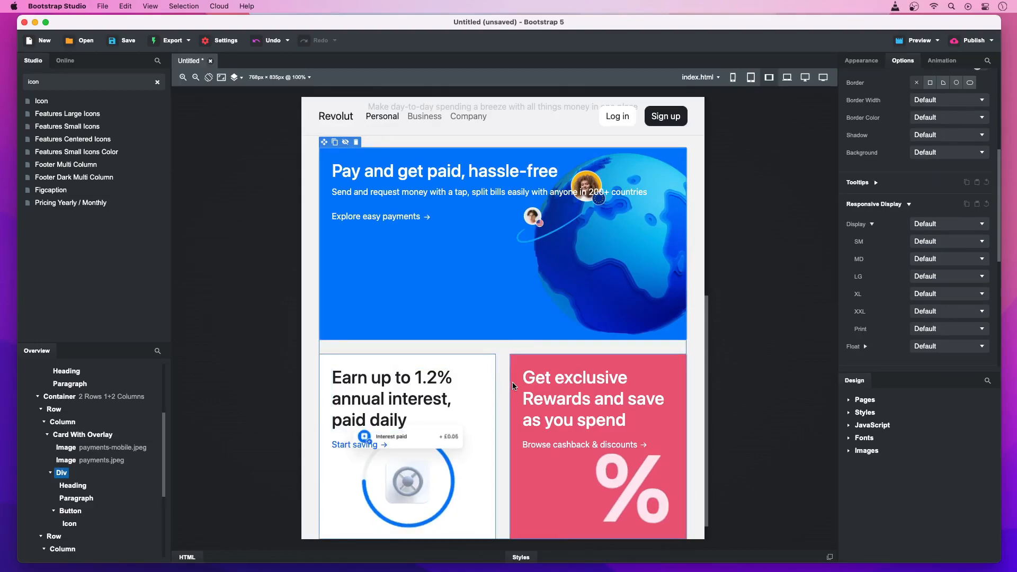
{"action": "scroll", "coordinate": [907, 160], "scroll_direction": "down", "scroll_amount": 5}
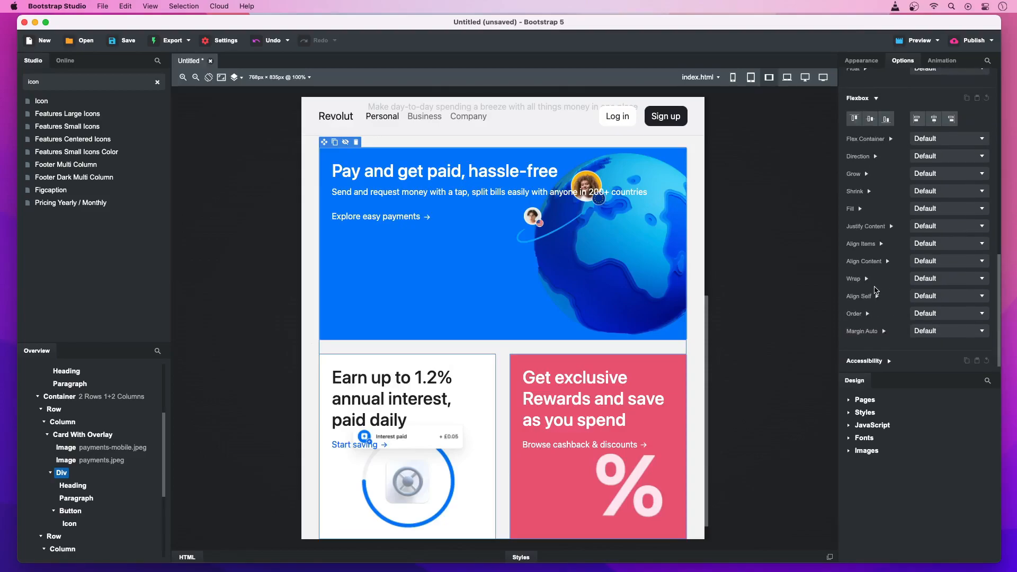
{"action": "left_click", "coordinate": [934, 142]}
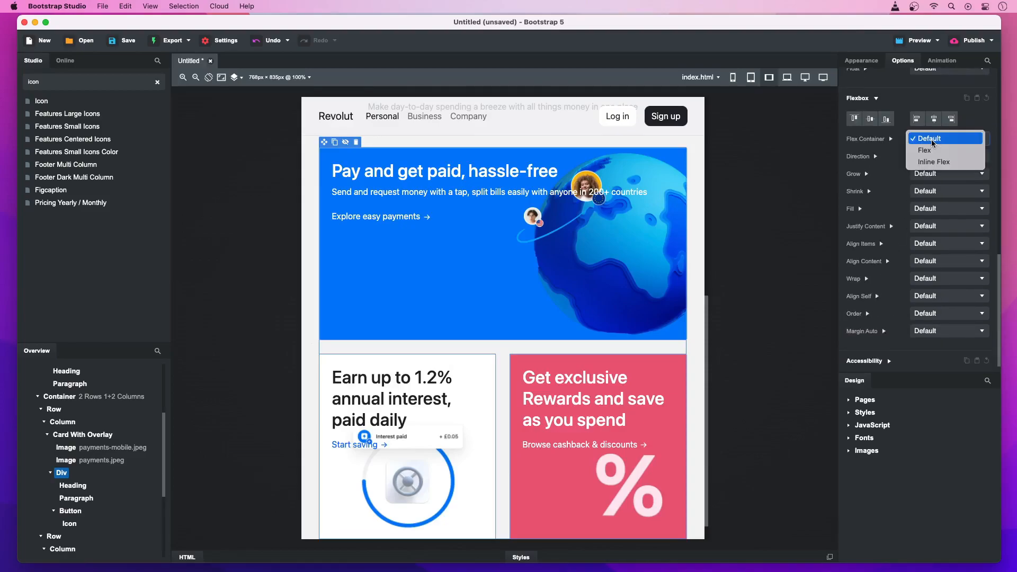
{"action": "left_click", "coordinate": [935, 151]}
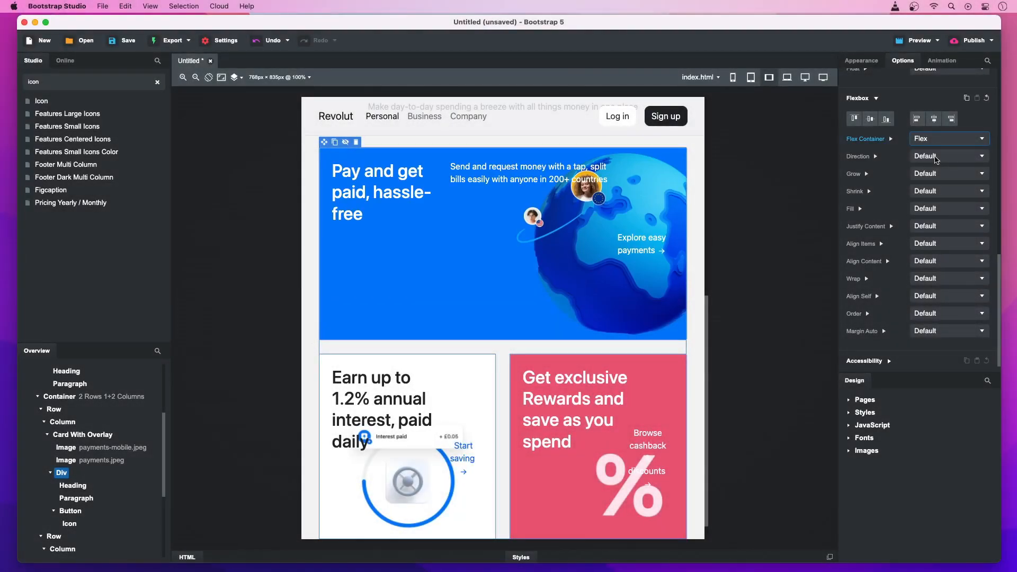
{"action": "left_click", "coordinate": [936, 157]}
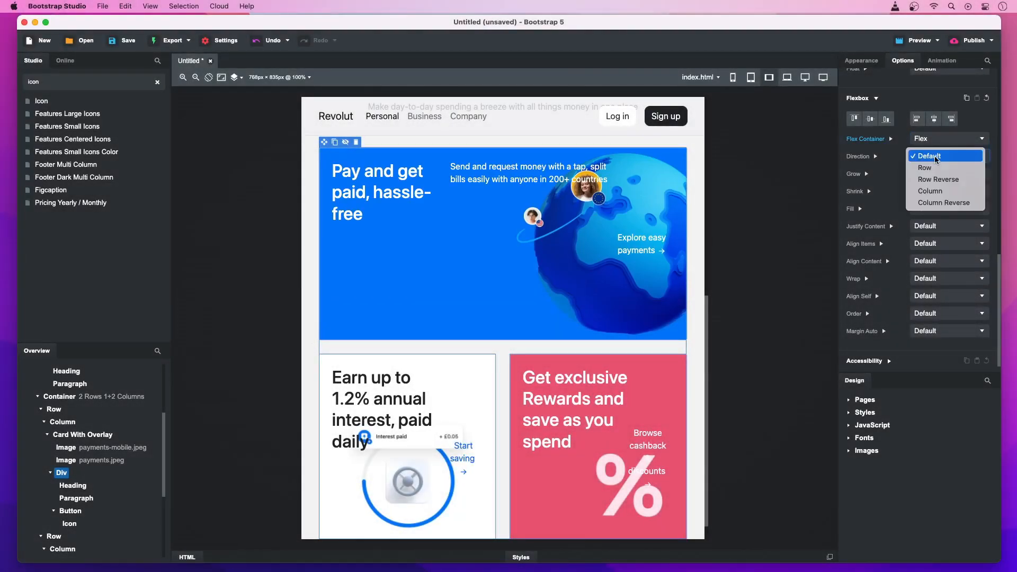
{"action": "left_click", "coordinate": [943, 191]}
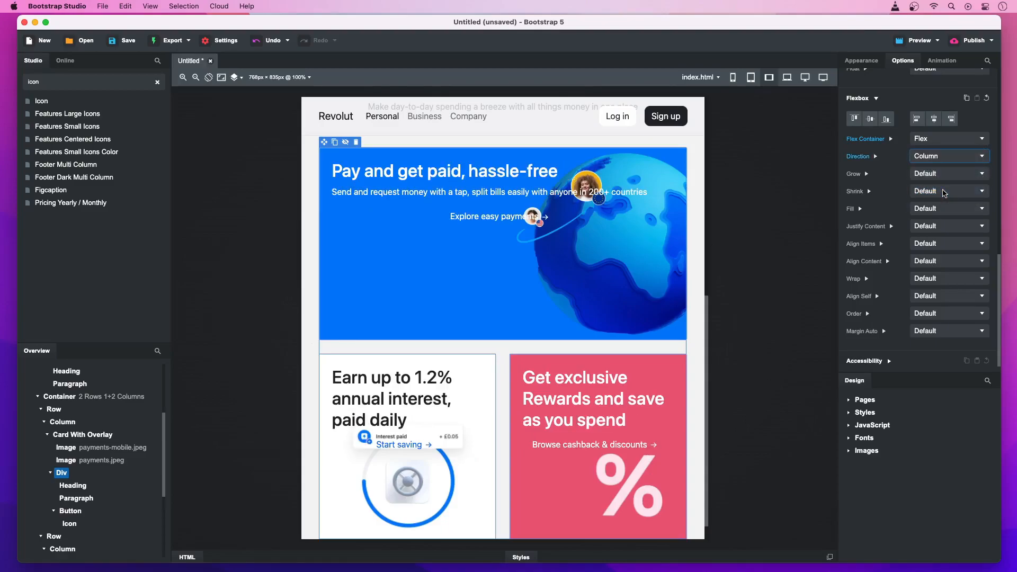
{"action": "left_click", "coordinate": [933, 245]}
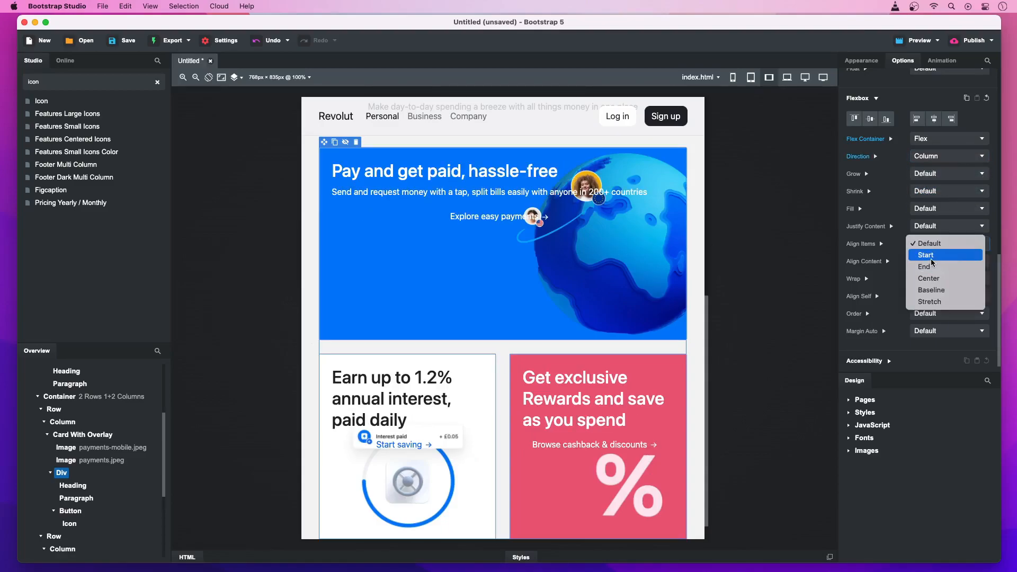
{"action": "left_click", "coordinate": [932, 259]}
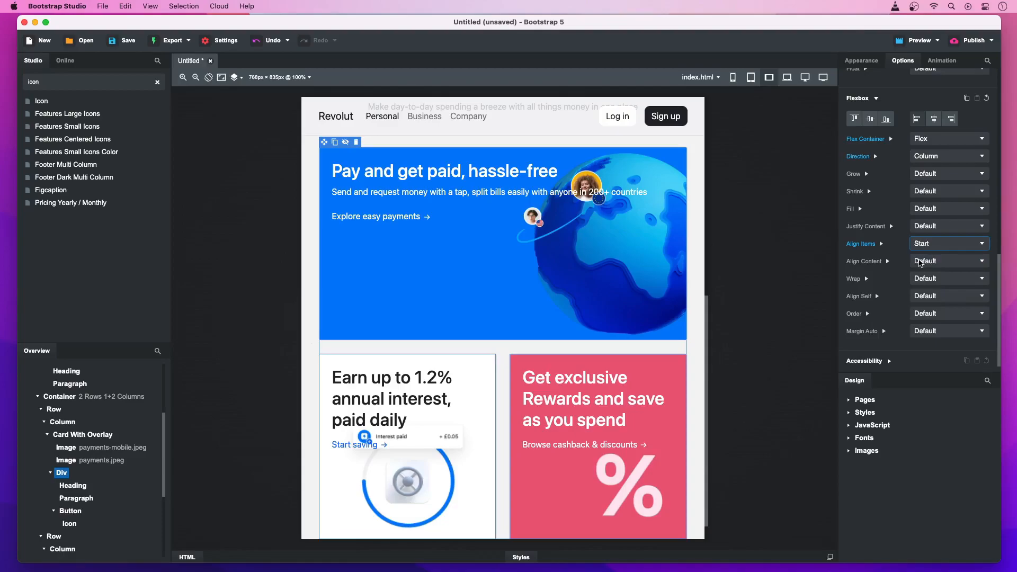
- Set the MD auto margin of all three card buttons to Top
{"action": "left_click", "coordinate": [420, 226]}
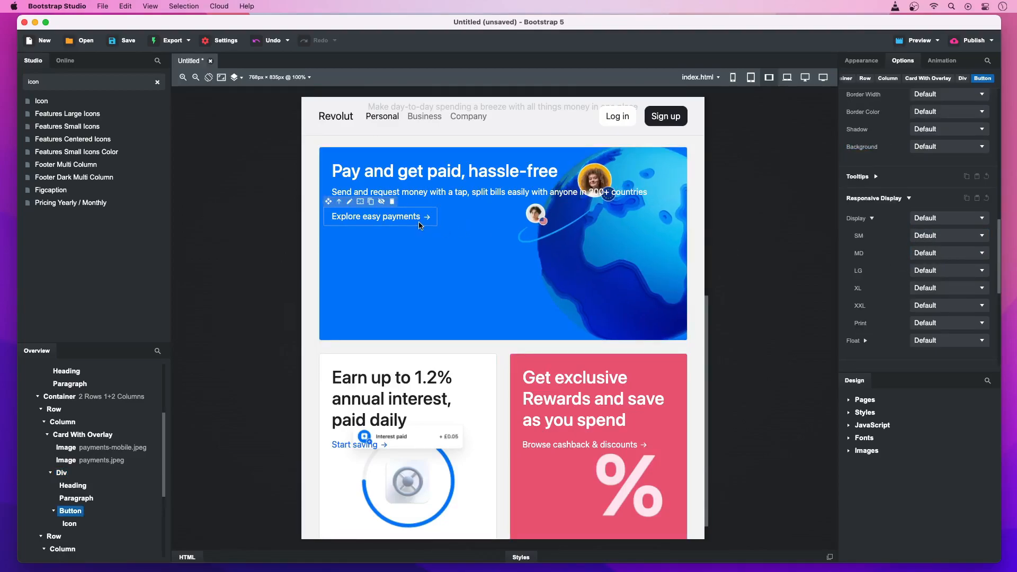
{"action": "left_click", "coordinate": [377, 443], "text": "super"}
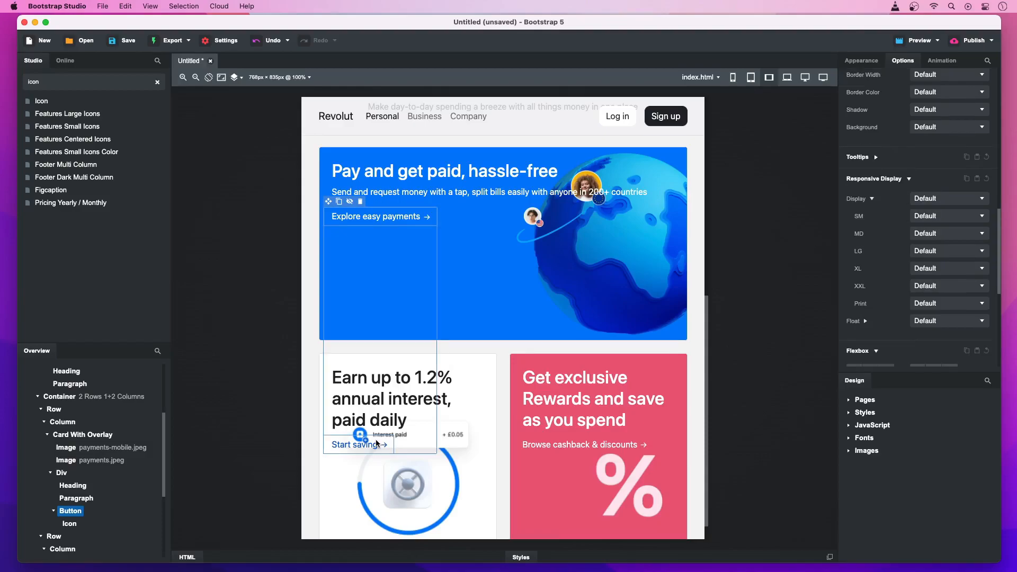
{"action": "left_click", "coordinate": [539, 442], "text": "super"}
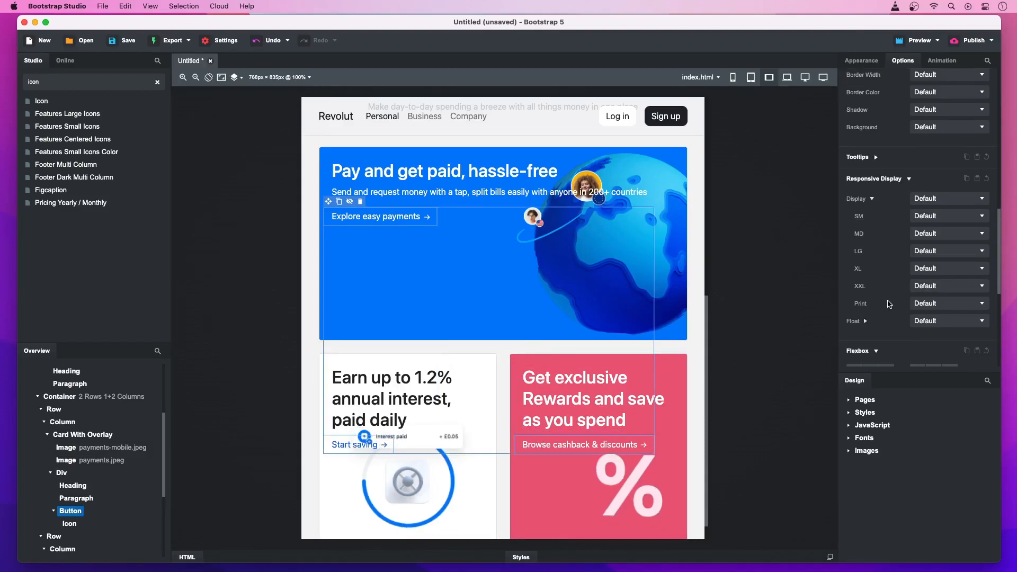
{"action": "scroll", "coordinate": [889, 311], "scroll_direction": "down", "scroll_amount": 5}
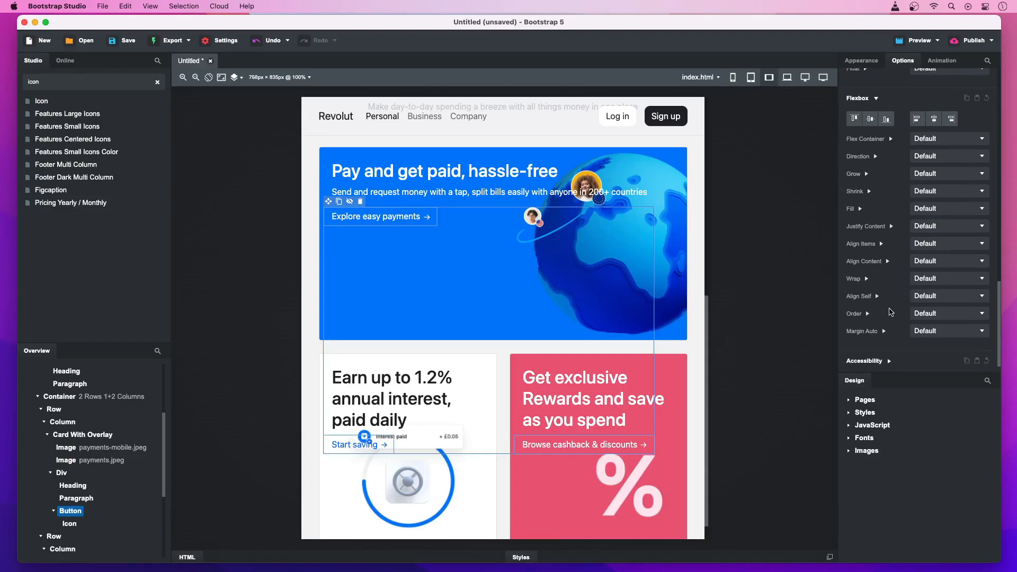
{"action": "left_click", "coordinate": [887, 332]}
{"action": "scroll", "coordinate": [887, 333], "scroll_direction": "down", "scroll_amount": 2}
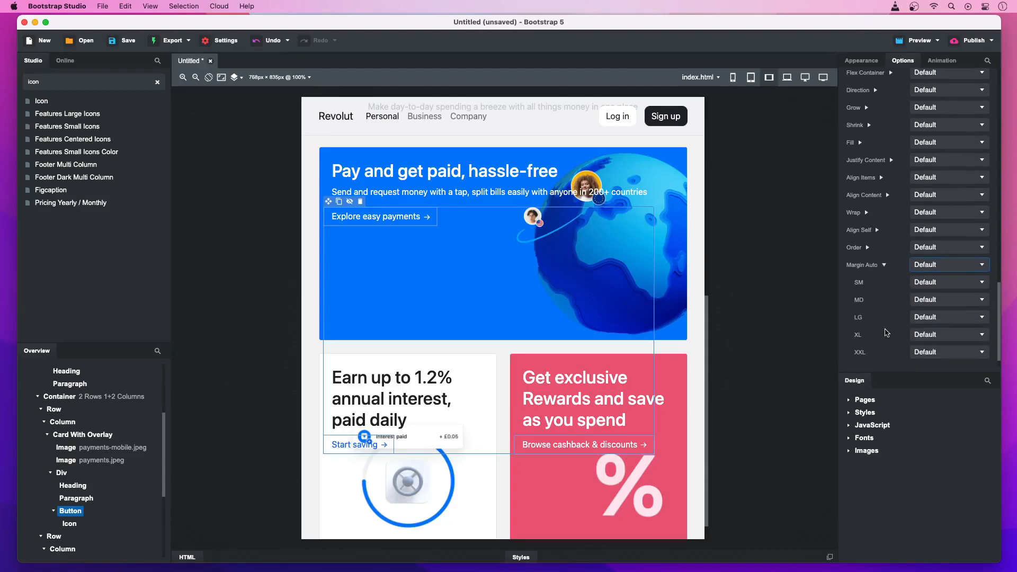
{"action": "left_click", "coordinate": [915, 305]}
{"action": "left_click", "coordinate": [924, 370]}
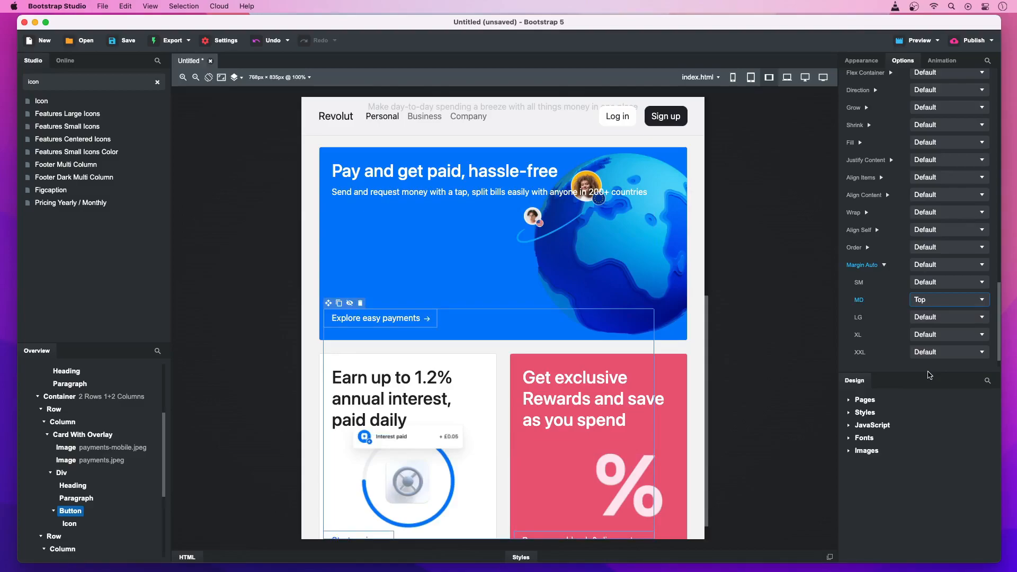
{"action": "left_click", "coordinate": [909, 369]}
- Set the MD auto margin of the "Pay and get paid, hassle-free" heading to Top
{"action": "scroll", "coordinate": [680, 369], "scroll_direction": "down", "scroll_amount": 1}
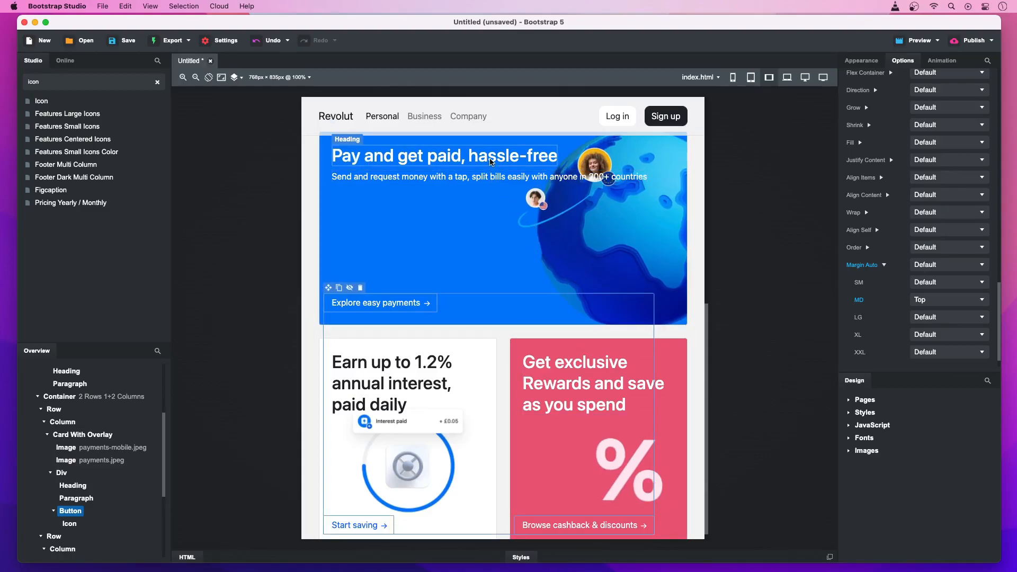
{"action": "left_click", "coordinate": [491, 159]}
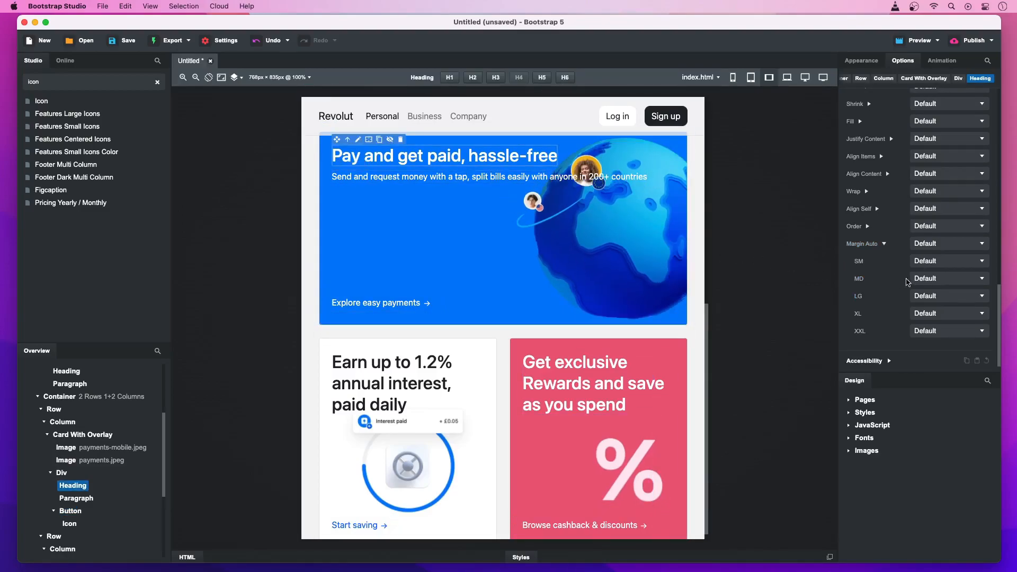
{"action": "left_click", "coordinate": [919, 279]}
{"action": "left_click", "coordinate": [933, 349]}
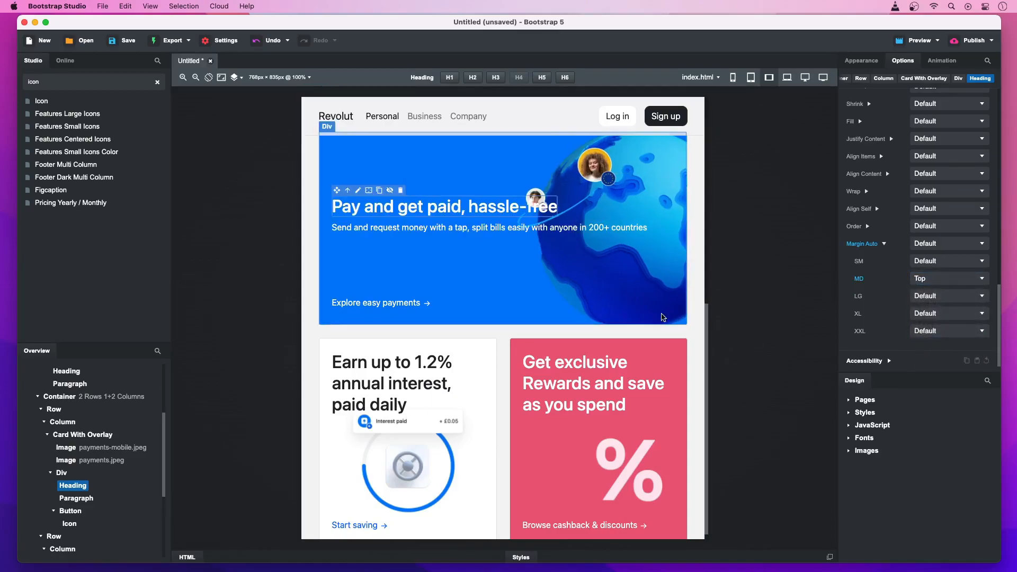
- Create a .card-content-half style rule in styles.css with the media query (min-width: 768px) for the payments card's overlay div
{"action": "left_click", "coordinate": [645, 313]}
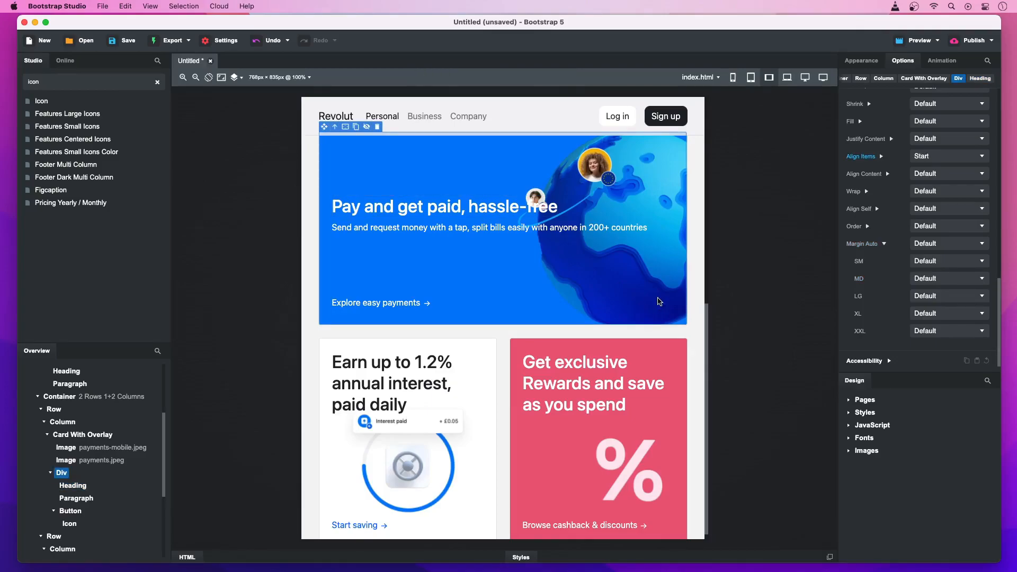
{"action": "left_click", "coordinate": [851, 61]}
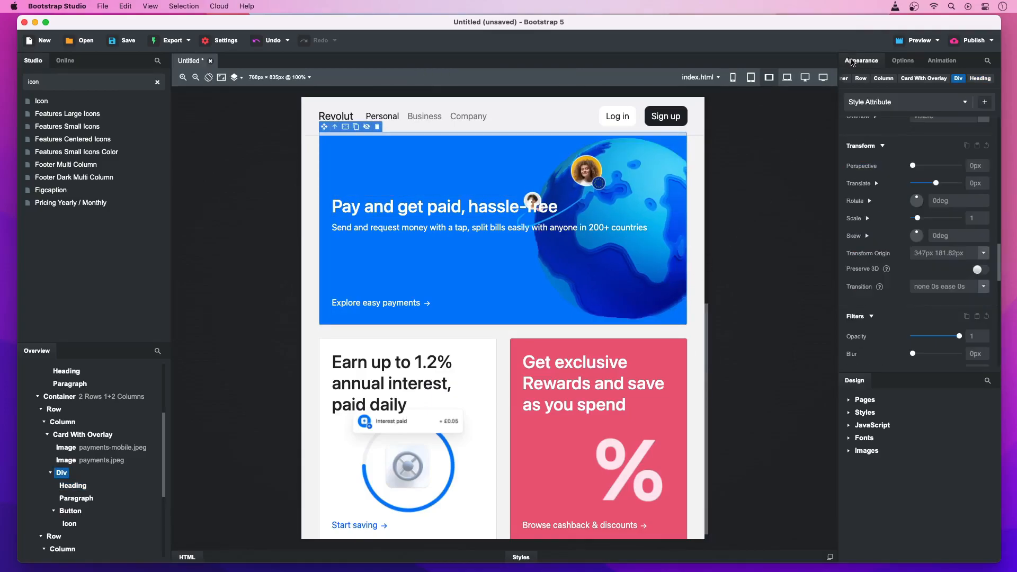
{"action": "left_click", "coordinate": [984, 102]}
{"action": "type", "text": ".card-content-half"}
{"action": "left_click", "coordinate": [965, 141]}
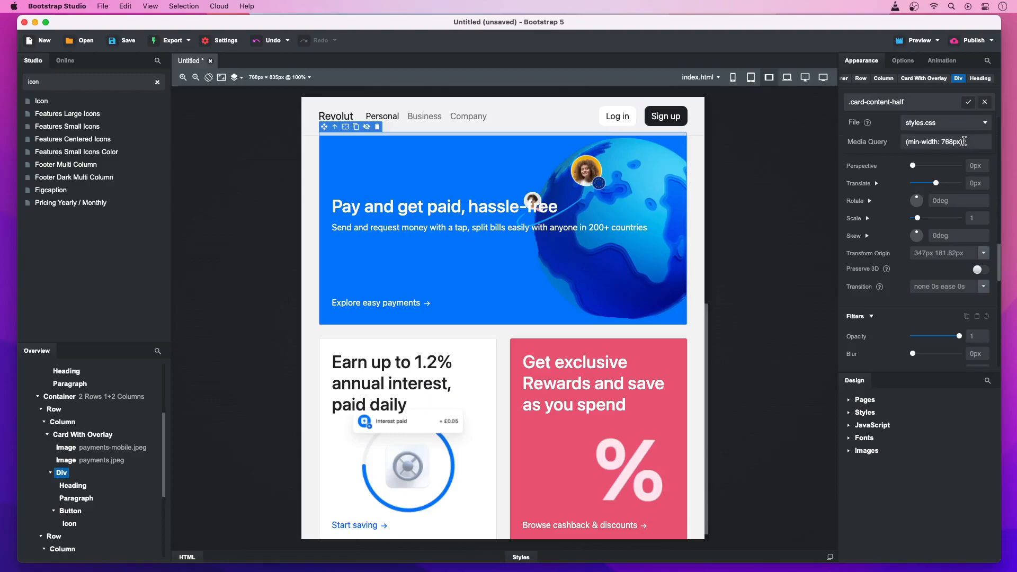
{"action": "left_click", "coordinate": [968, 102]}
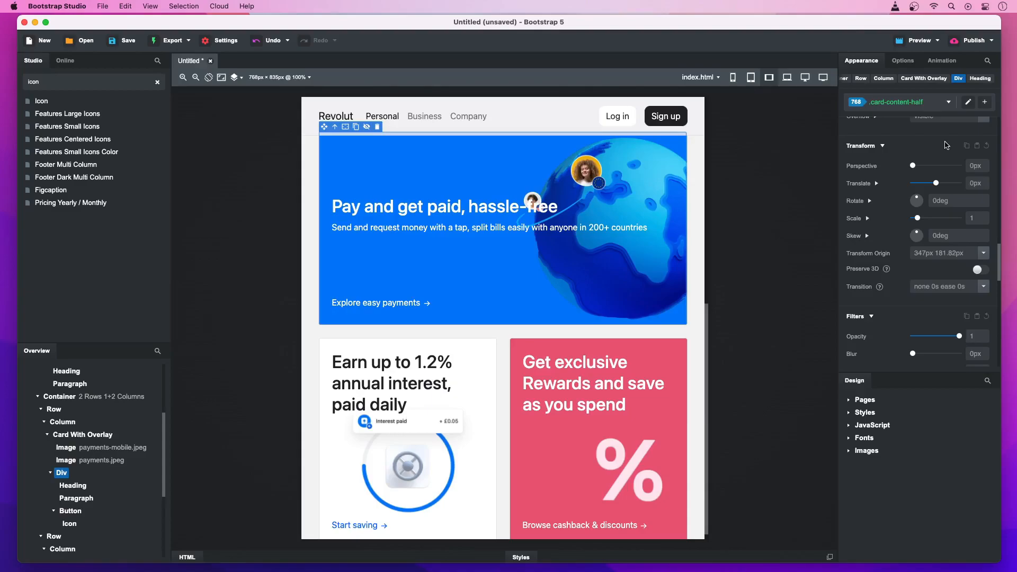
- Set the width in the .card-content-half rule to 50%
{"action": "scroll", "coordinate": [946, 145], "scroll_direction": "up", "scroll_amount": 5}
{"action": "left_click", "coordinate": [934, 250]}
{"action": "type", "text": "50"}
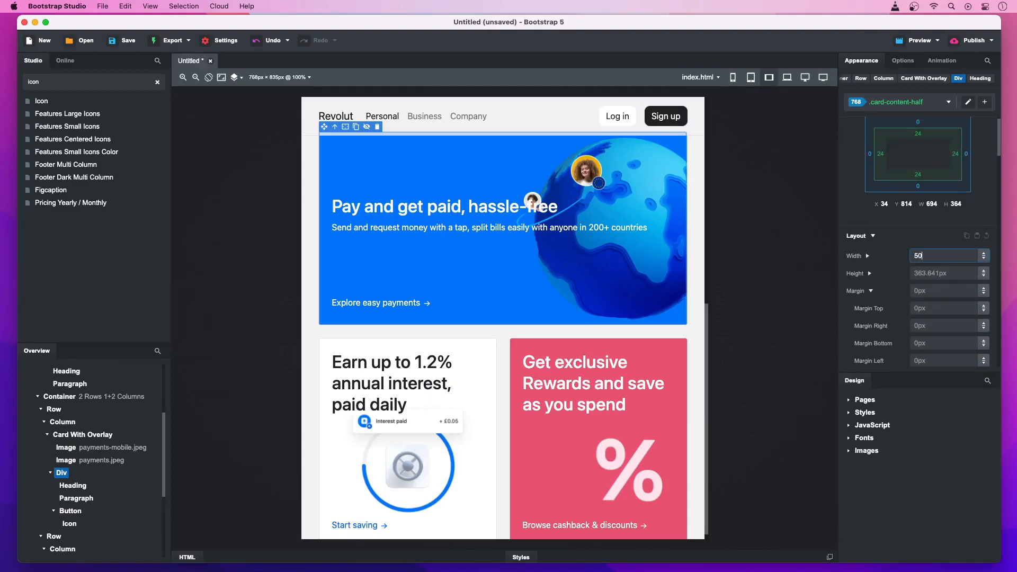
{"action": "key", "text": "Return"}
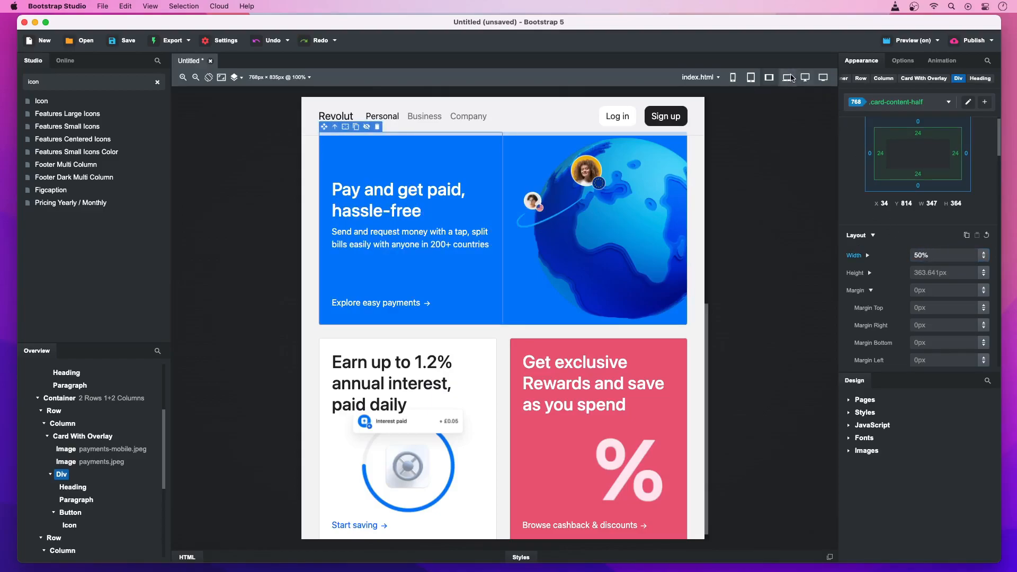
- At the 1200px preview size, create a .container style rule in styles.css with the media query (min-width: 1200px)
{"action": "left_click", "coordinate": [787, 78]}
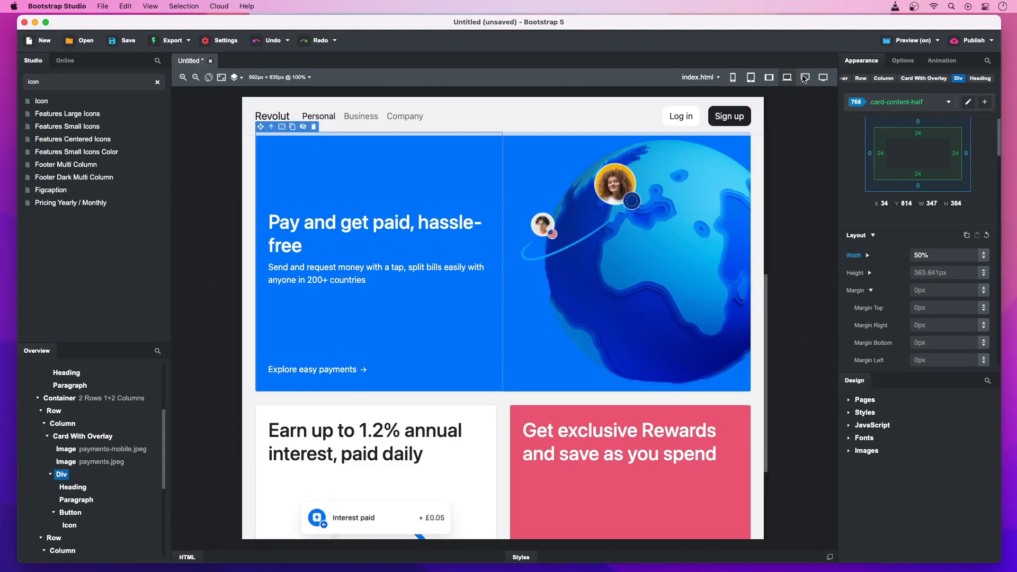
{"action": "left_click", "coordinate": [805, 78]}
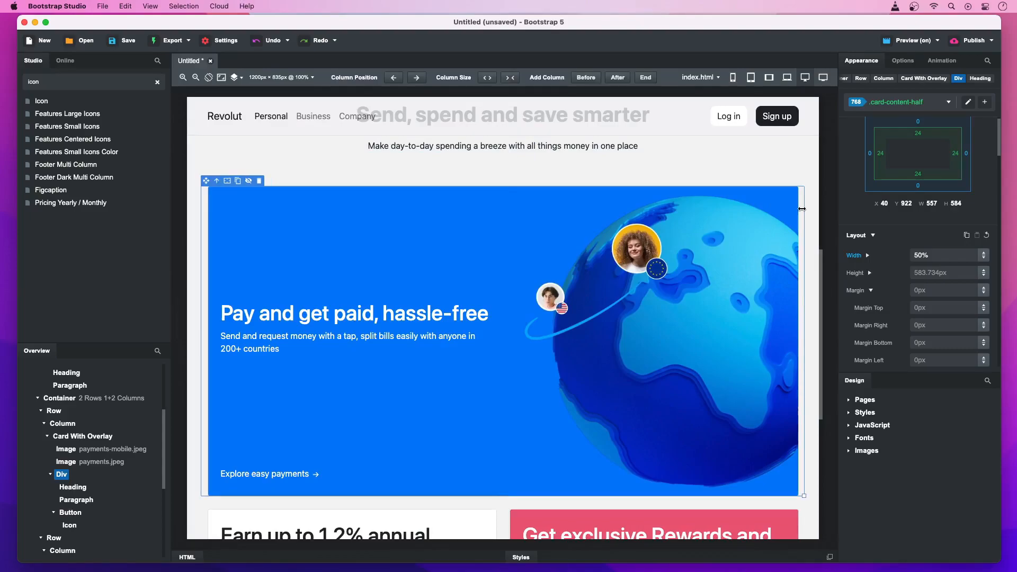
{"action": "left_click", "coordinate": [217, 181]}
{"action": "mouse_move", "coordinate": [215, 183]}
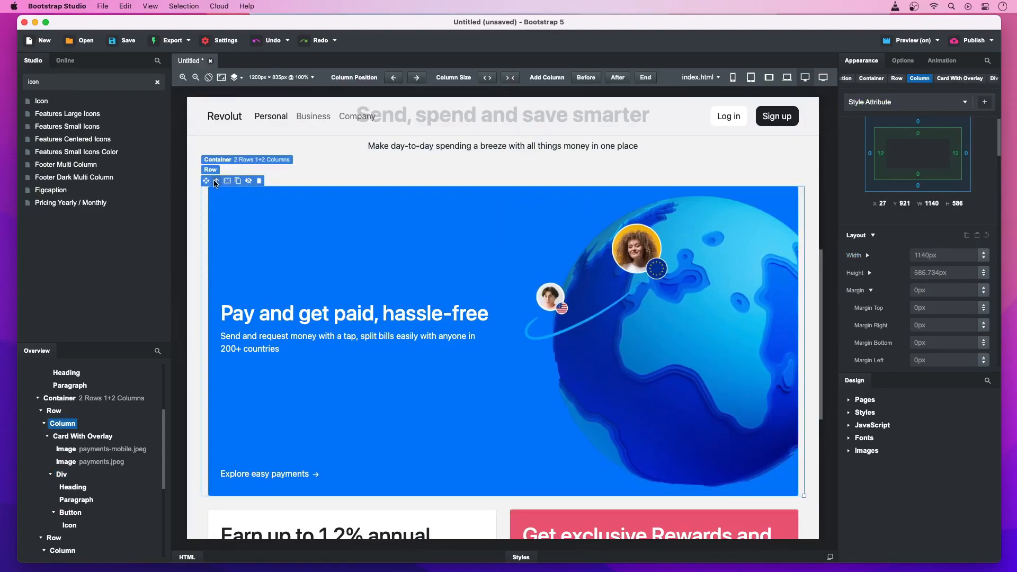
{"action": "left_click", "coordinate": [210, 159]}
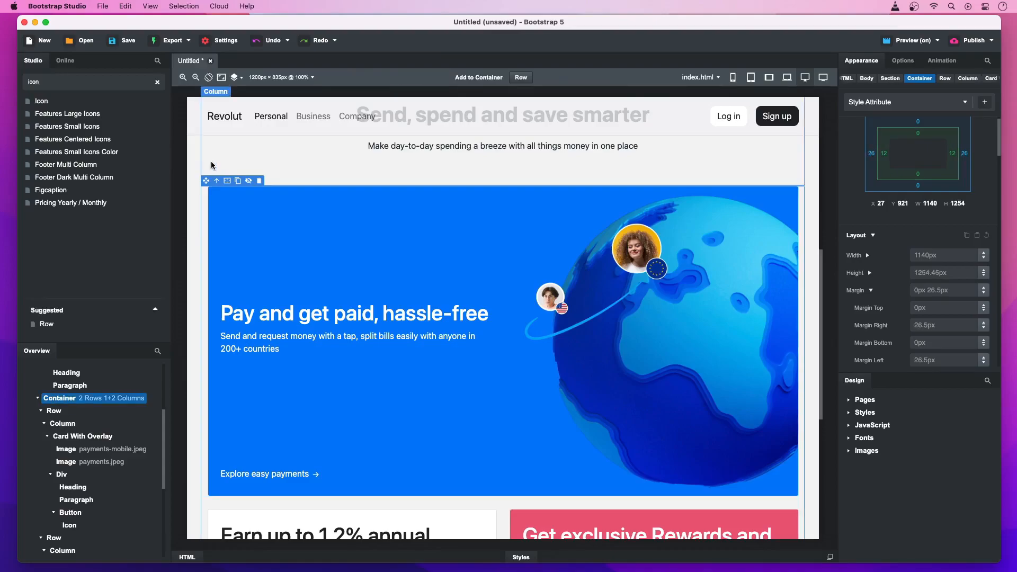
{"action": "left_click", "coordinate": [984, 104]}
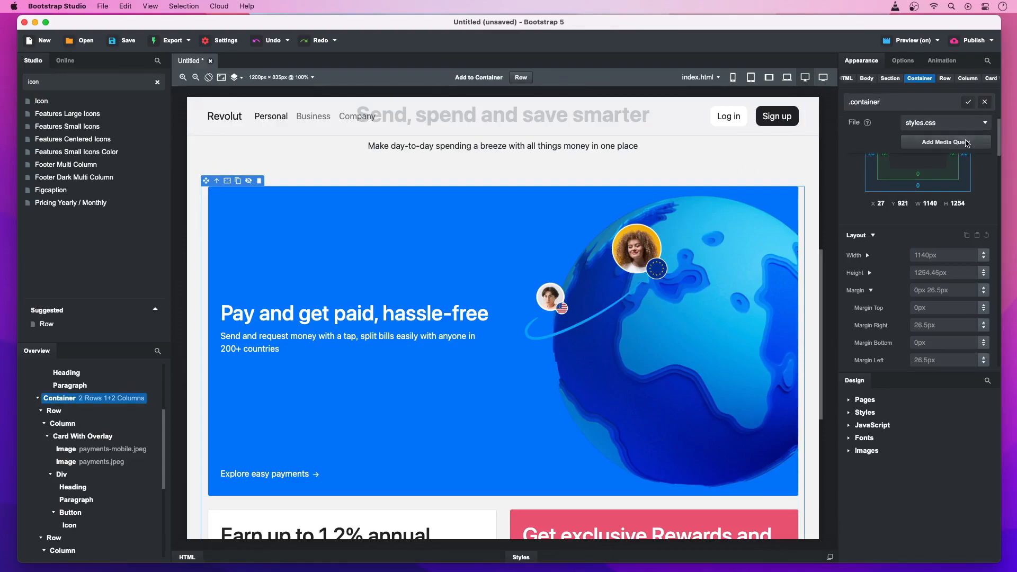
{"action": "left_click", "coordinate": [967, 143]}
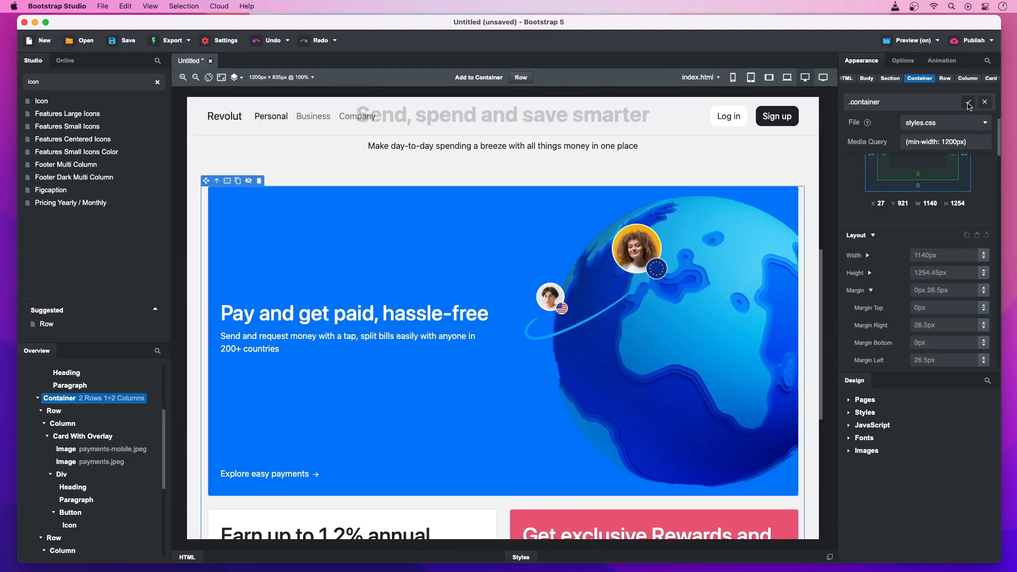
{"action": "left_click", "coordinate": [968, 104]}
- Set the max width in the .container rule to 1000px
{"action": "left_click", "coordinate": [869, 256]}
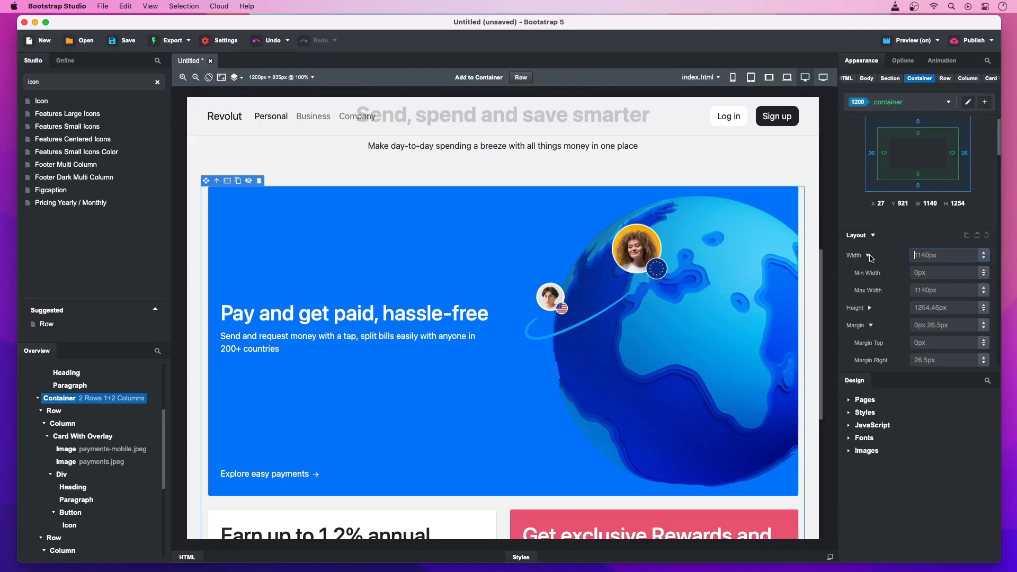
{"action": "left_click", "coordinate": [922, 290]}
{"action": "type", "text": "1"}
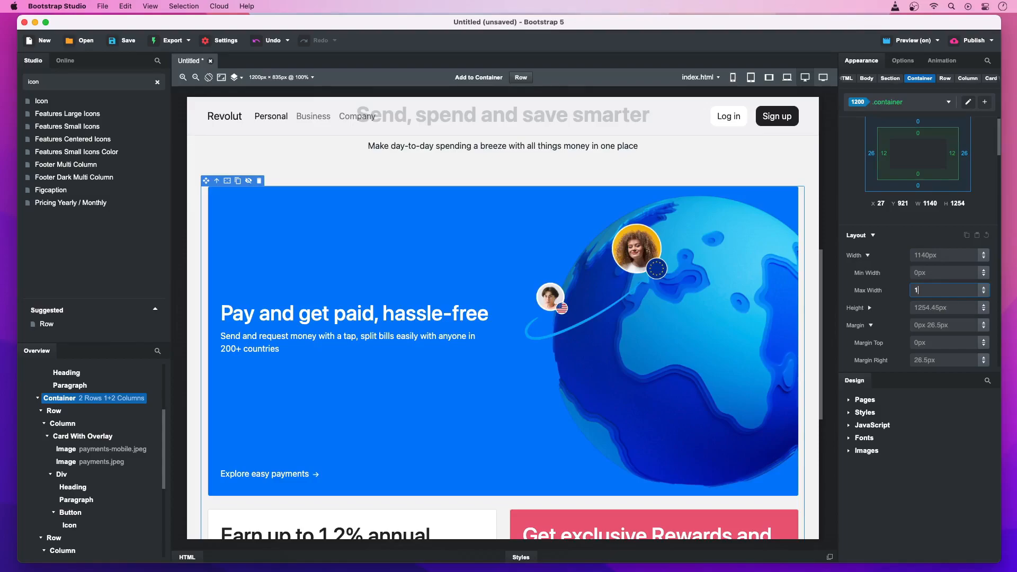
{"action": "type", "text": "000px"}
{"action": "key", "text": "Return"}
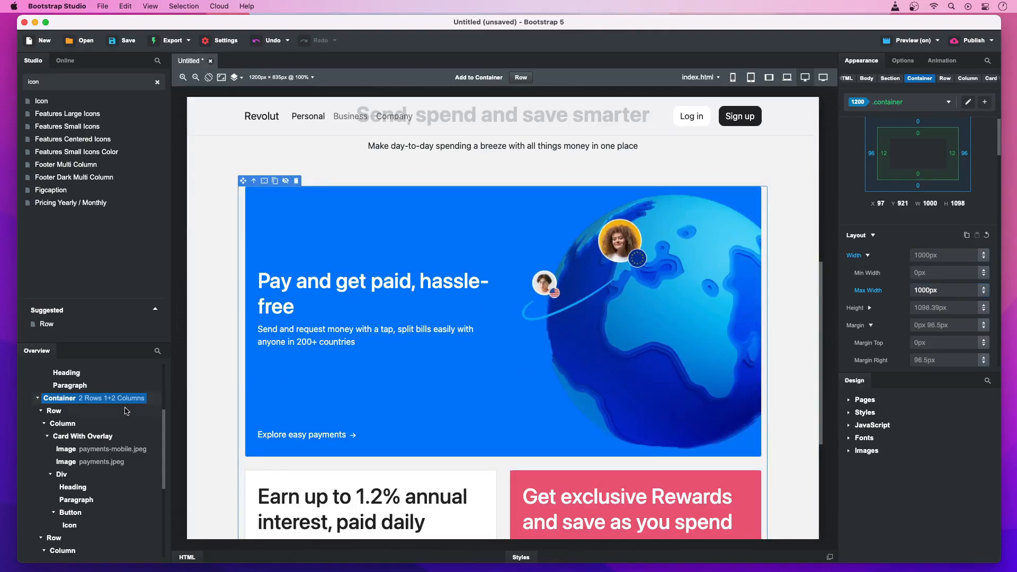
- Set the border radius in the .card rule to 20px
{"action": "left_click", "coordinate": [93, 438]}
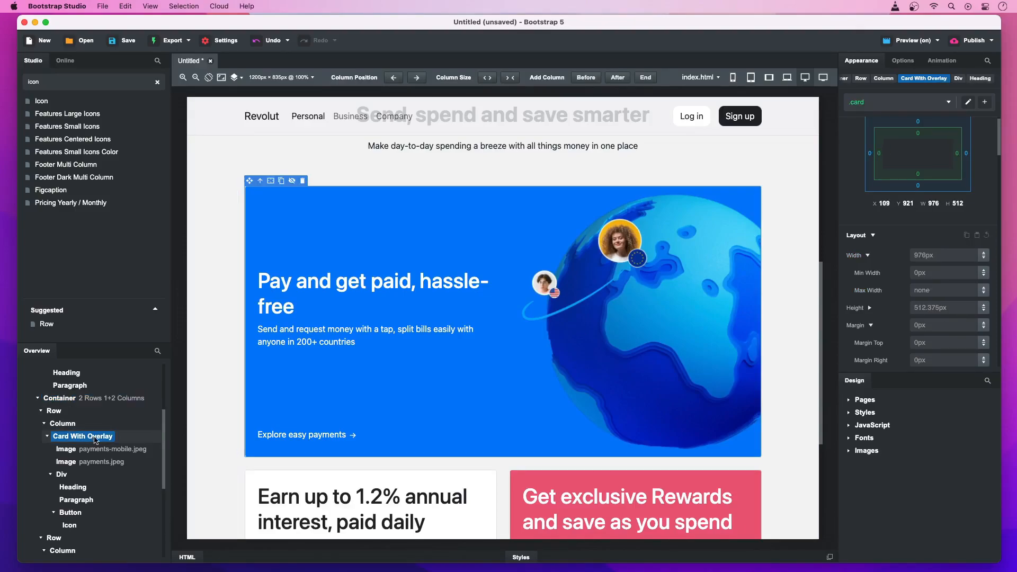
{"action": "key", "text": "super+z"}
{"action": "scroll", "coordinate": [895, 231], "scroll_direction": "down", "scroll_amount": 1}
{"action": "scroll", "coordinate": [894, 231], "scroll_direction": "down", "scroll_amount": 10}
{"action": "scroll", "coordinate": [894, 231], "scroll_direction": "down", "scroll_amount": 4}
{"action": "left_click", "coordinate": [935, 247]}
{"action": "key", "text": "shift+Up"}
{"action": "key", "text": "Up"}
{"action": "key", "text": "Up"}
{"action": "key", "text": "Up"}
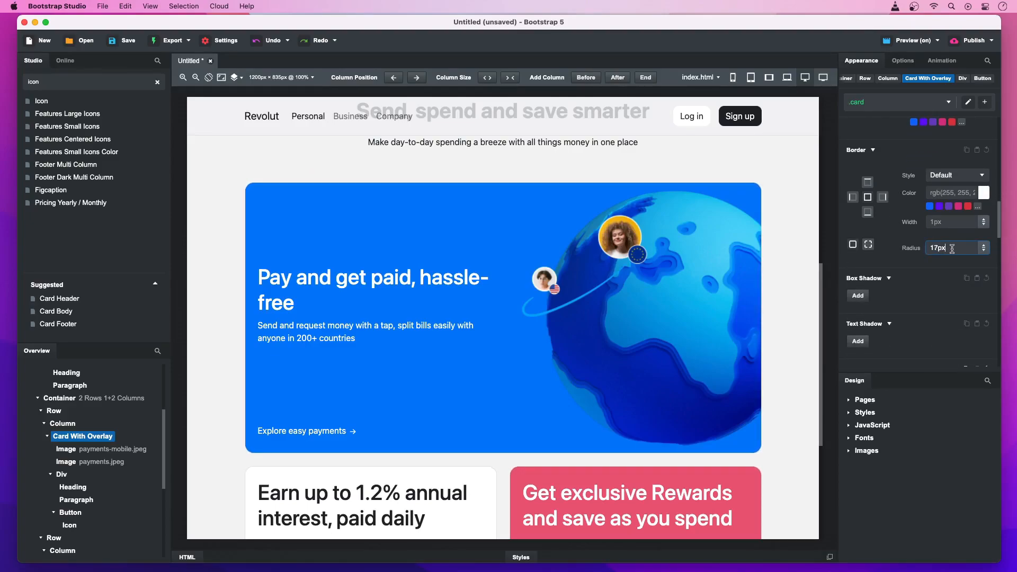
{"action": "key", "text": "Up"}
{"action": "key", "text": "Return"}
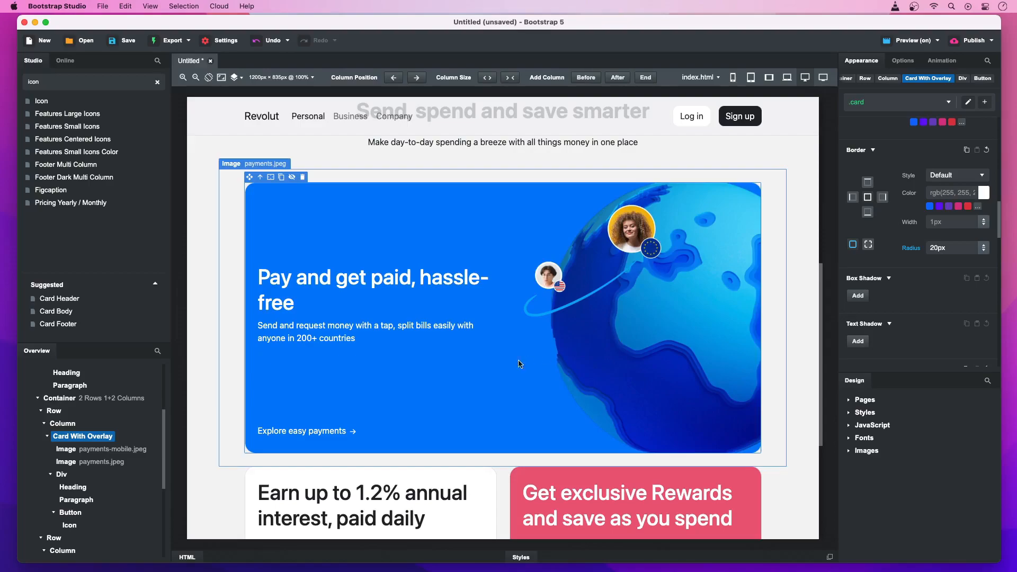
- Create a .card:hover .btn style rule in styles.css from the "Explore easy payments" button
{"action": "left_click", "coordinate": [325, 429]}
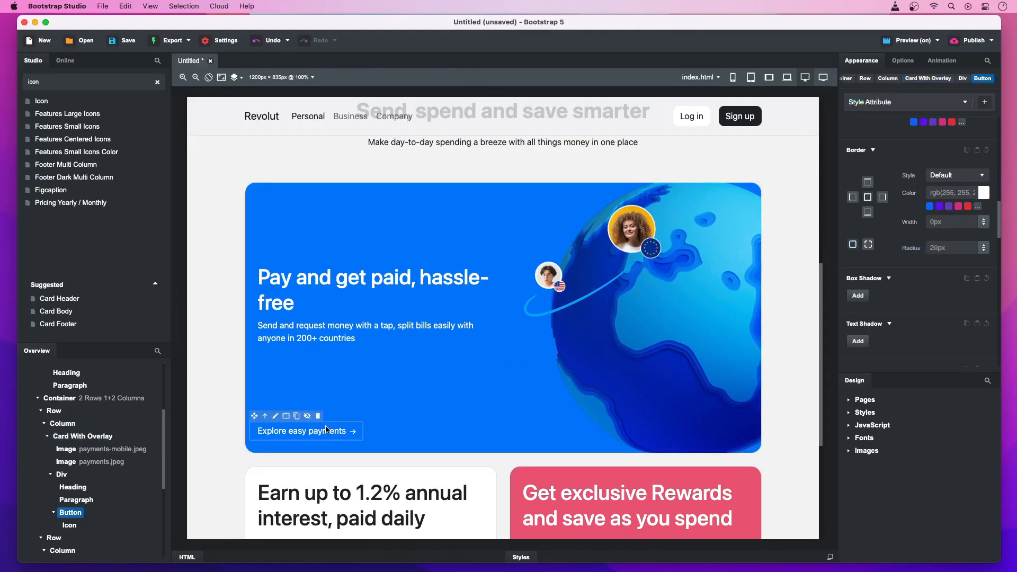
{"action": "left_click", "coordinate": [985, 102]}
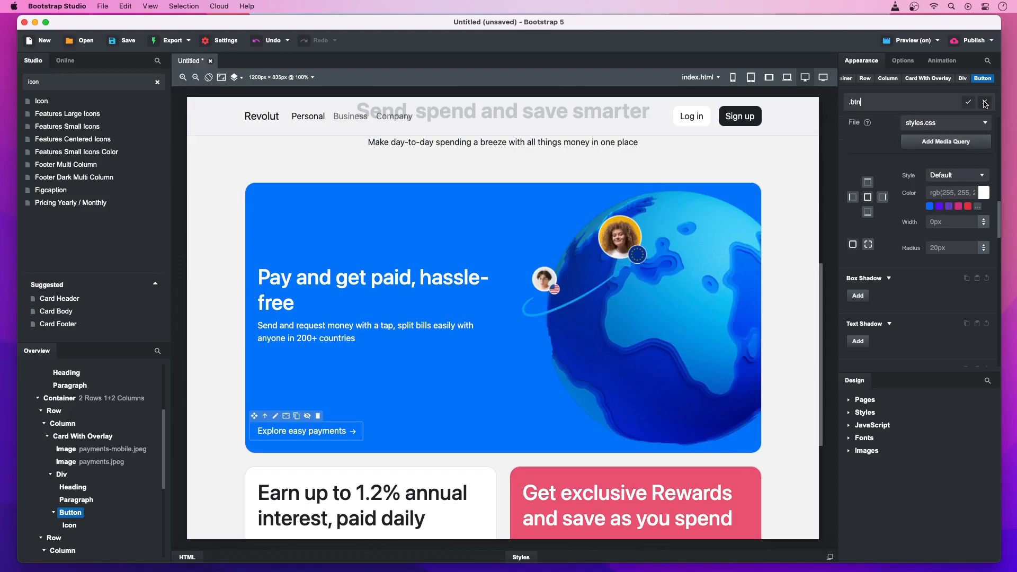
{"action": "type", "text": ".card "}
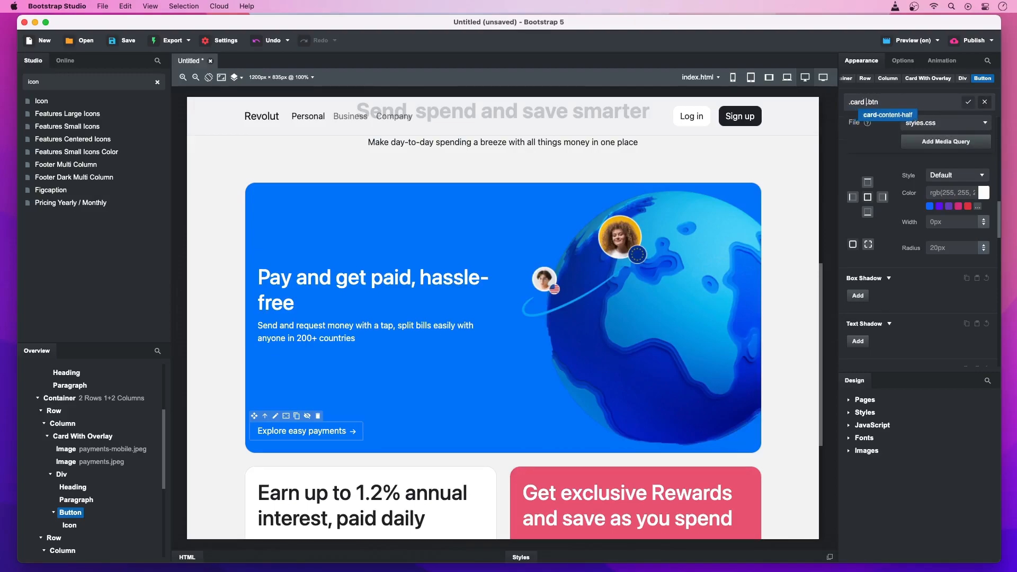
{"action": "type", "text": ":hover"}
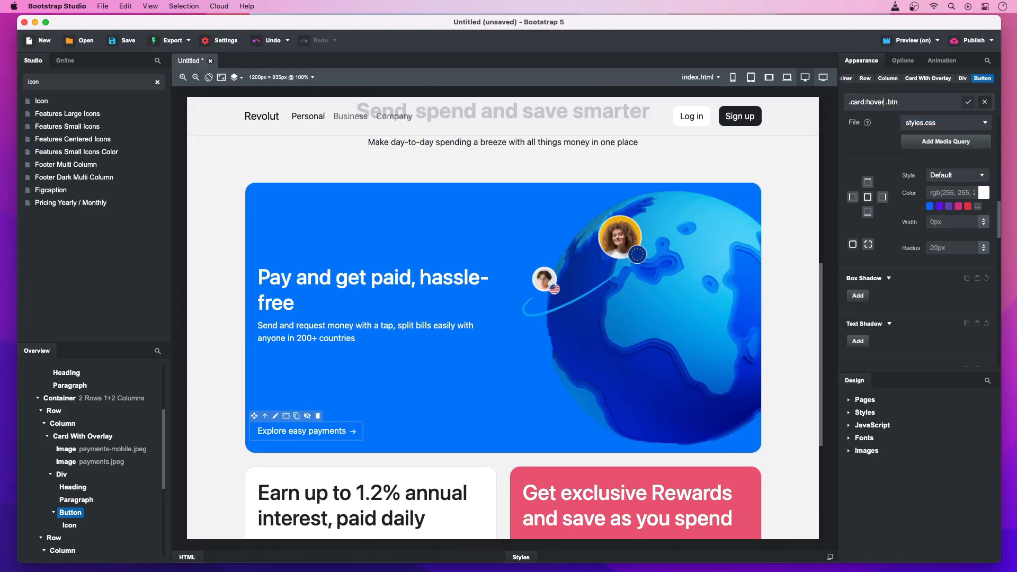
{"action": "key", "text": "Return"}
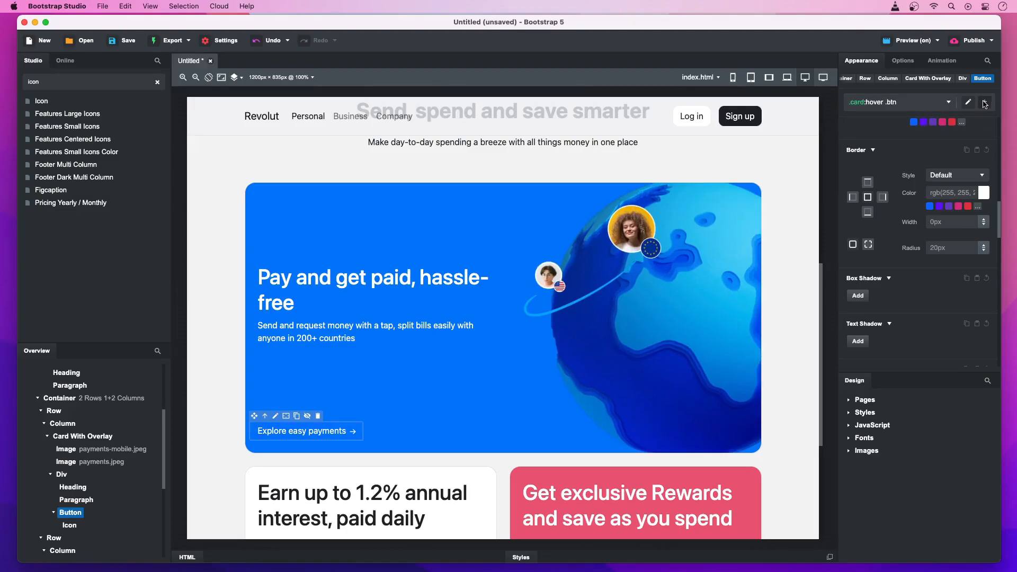
- Give the .card:hover .btn rule the var(--bs-blue) background color and white text color
{"action": "scroll", "coordinate": [932, 148], "scroll_direction": "up", "scroll_amount": 3}
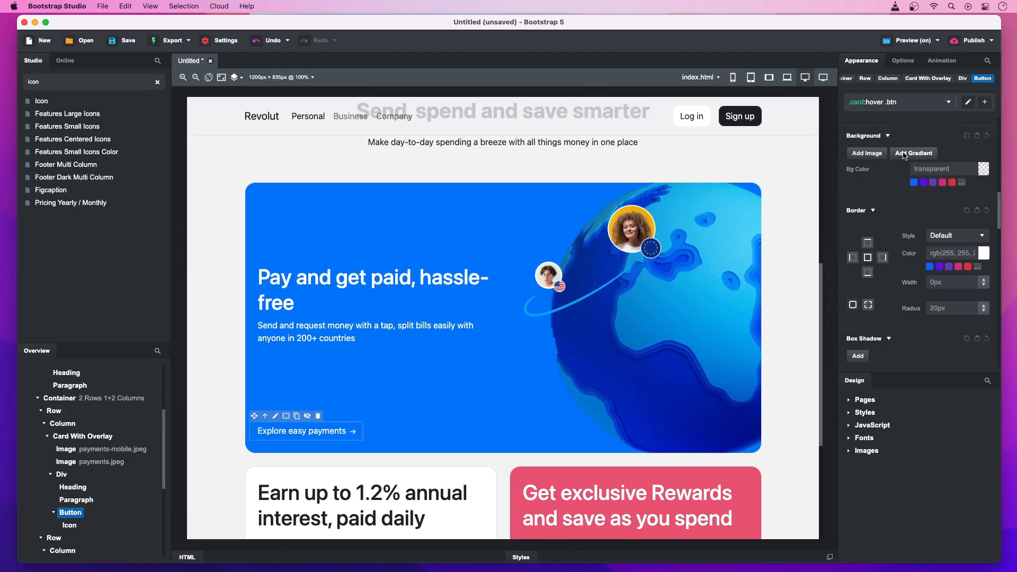
{"action": "left_click", "coordinate": [914, 183]}
{"action": "scroll", "coordinate": [716, 269], "scroll_direction": "down", "scroll_amount": 5}
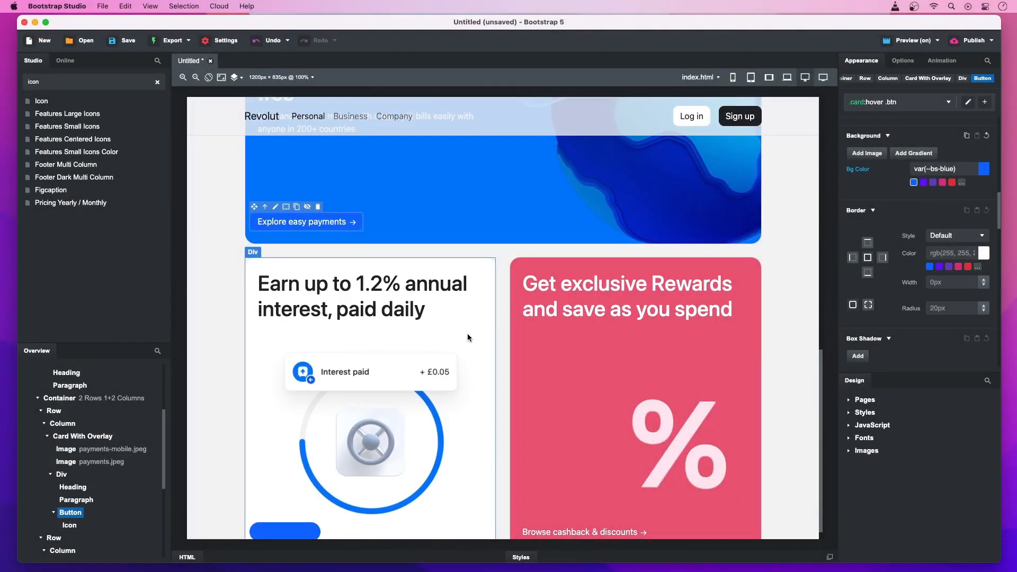
{"action": "scroll", "coordinate": [895, 249], "scroll_direction": "up", "scroll_amount": 5}
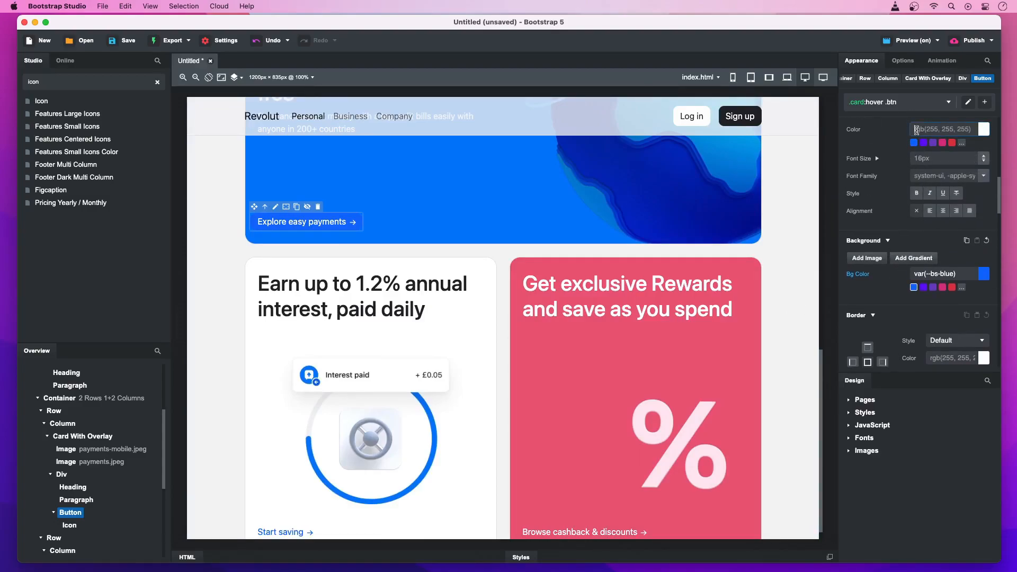
{"action": "left_click", "coordinate": [917, 130]}
{"action": "type", "text": "white"}
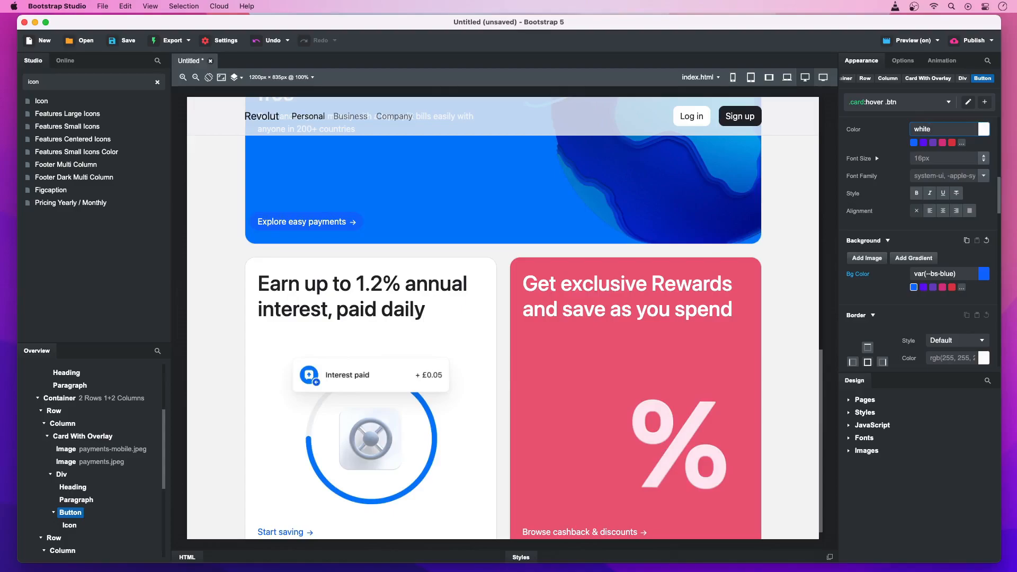
{"action": "key", "text": "Return"}
{"action": "scroll", "coordinate": [662, 228], "scroll_direction": "down", "scroll_amount": 1}
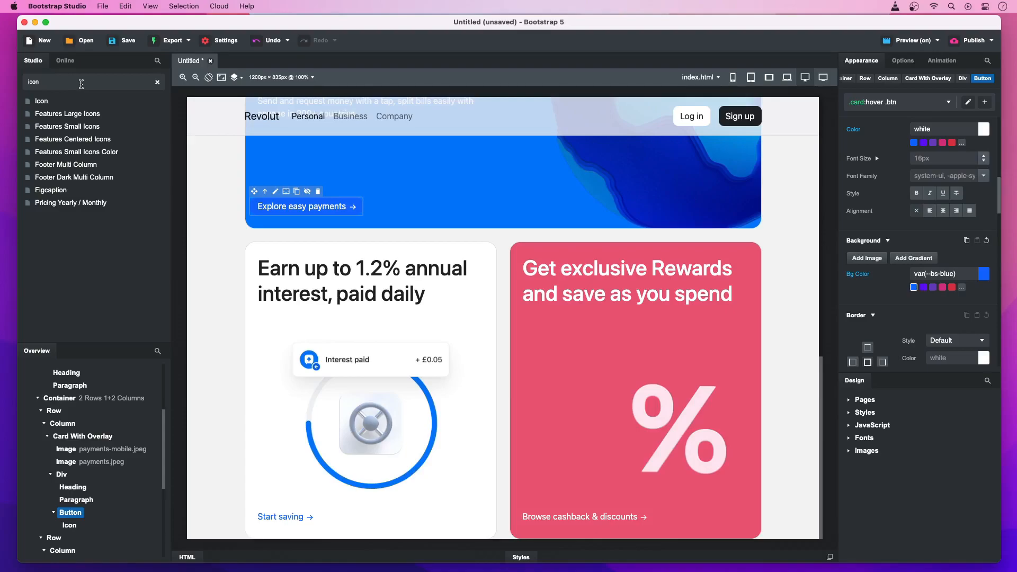
- Install the online "Footer with Pricing" component and add it at the end of the page body
{"action": "left_click", "coordinate": [65, 62]}
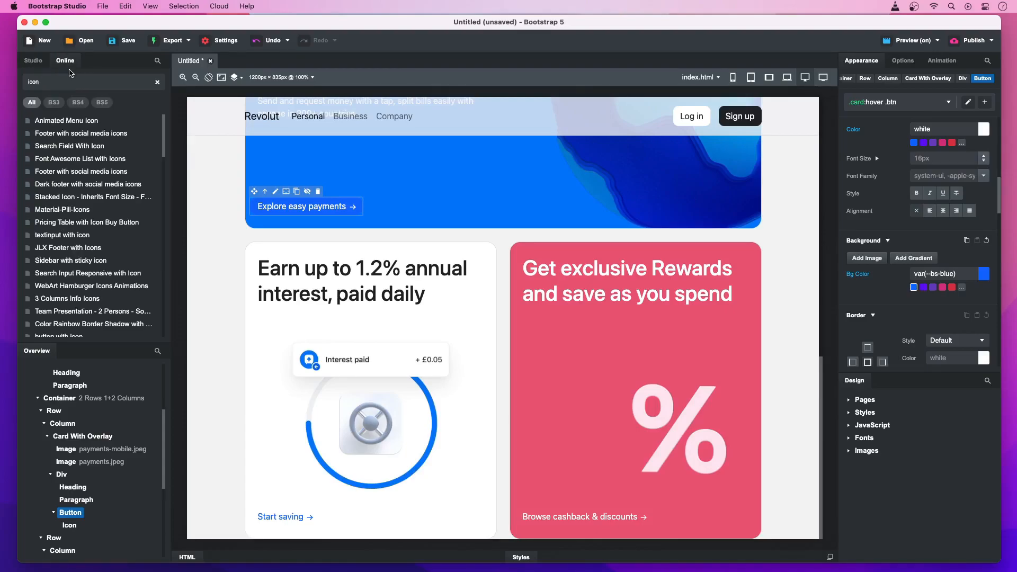
{"action": "key", "text": "super+a"}
{"action": "type", "text": "foot"}
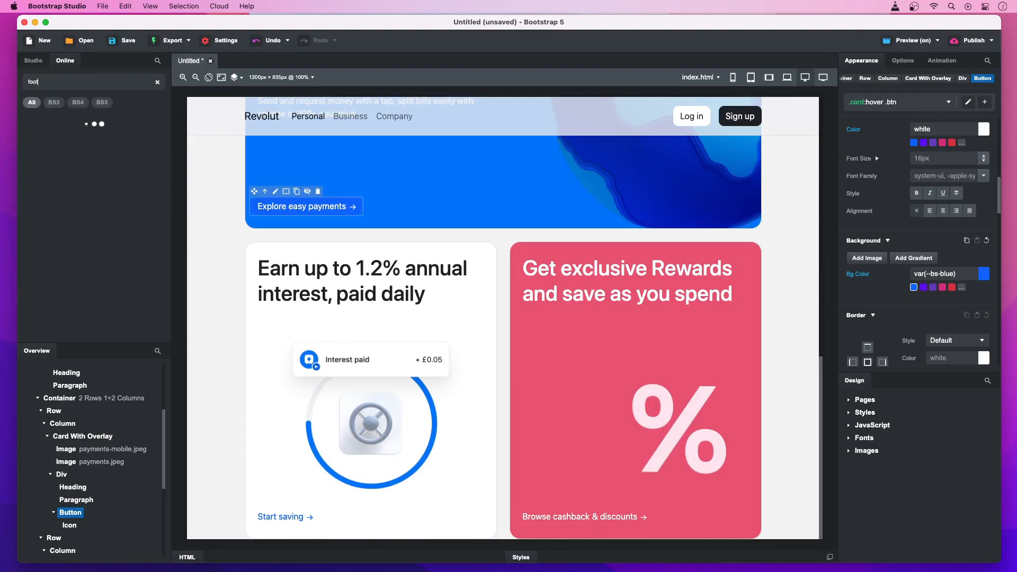
{"action": "type", "text": "er with pricing"}
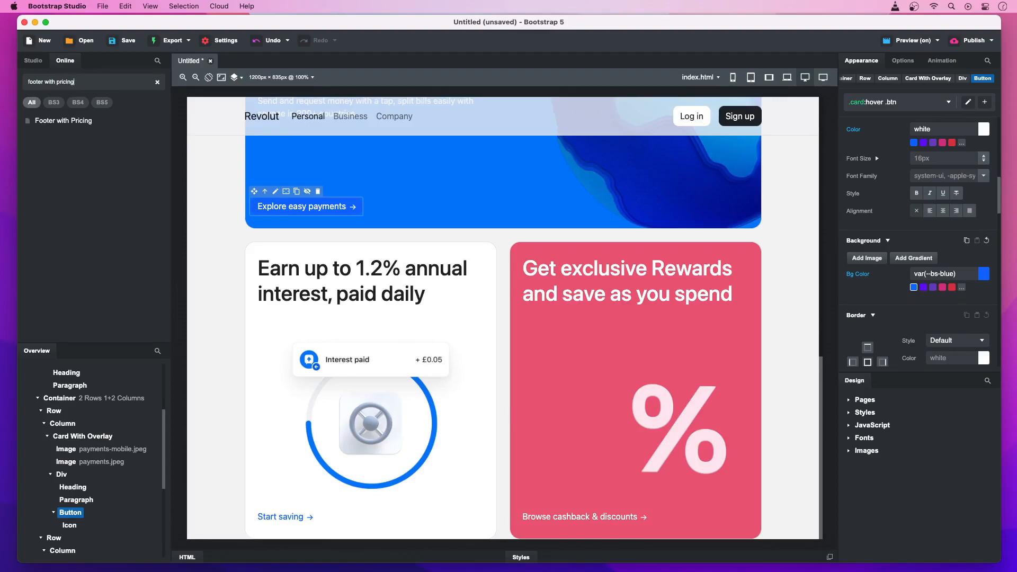
{"action": "mouse_move", "coordinate": [64, 121]}
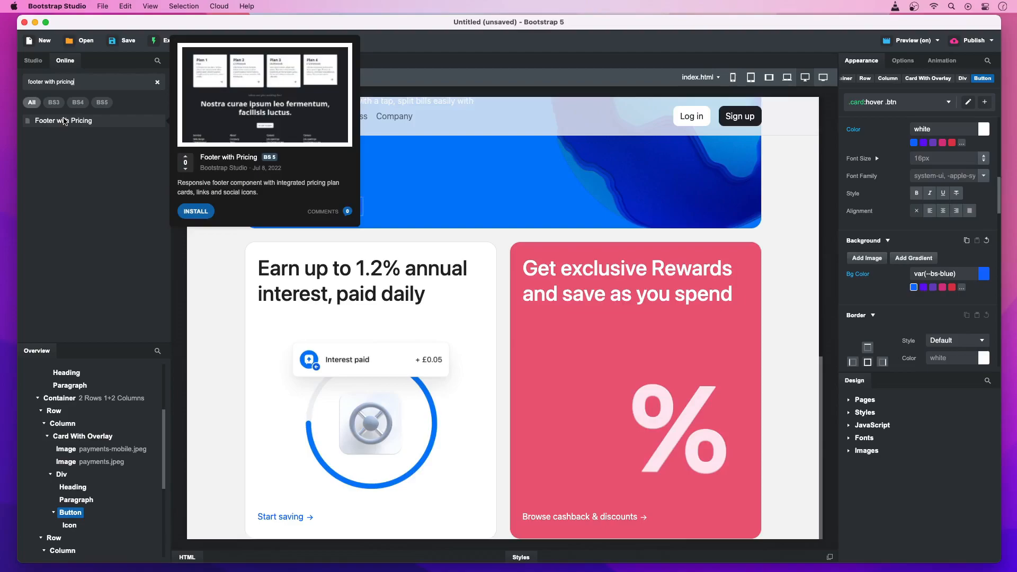
{"action": "left_click", "coordinate": [202, 210]}
{"action": "left_click_drag", "start_coordinate": [73, 123], "coordinate": [54, 389]}
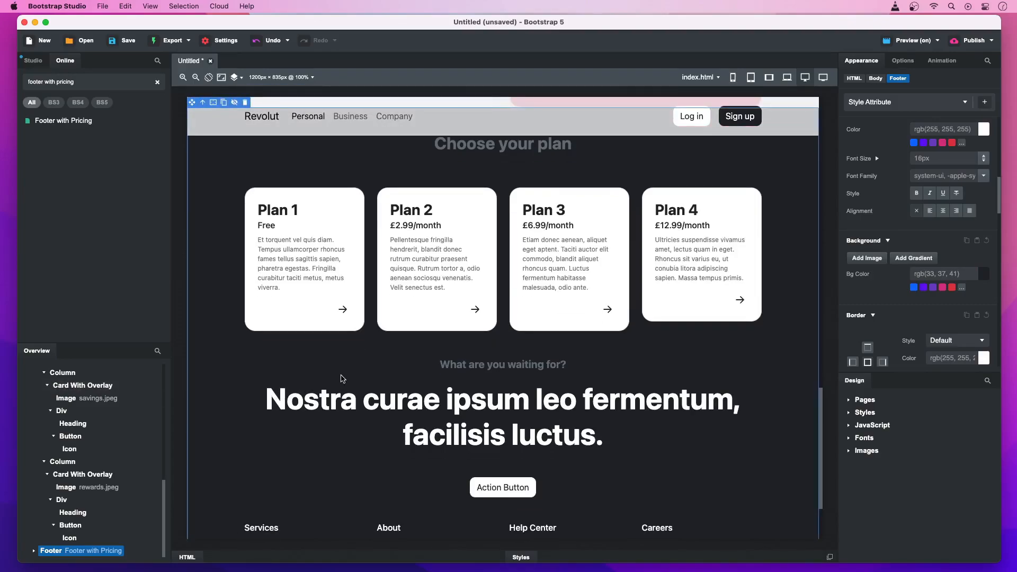
- Rename the first two pricing plan headings in the footer as Standard and Plus
{"action": "left_click", "coordinate": [275, 218]}
{"action": "double_click", "coordinate": [275, 217]}
{"action": "type", "text": "Standard"}
{"action": "key", "text": "Return"}
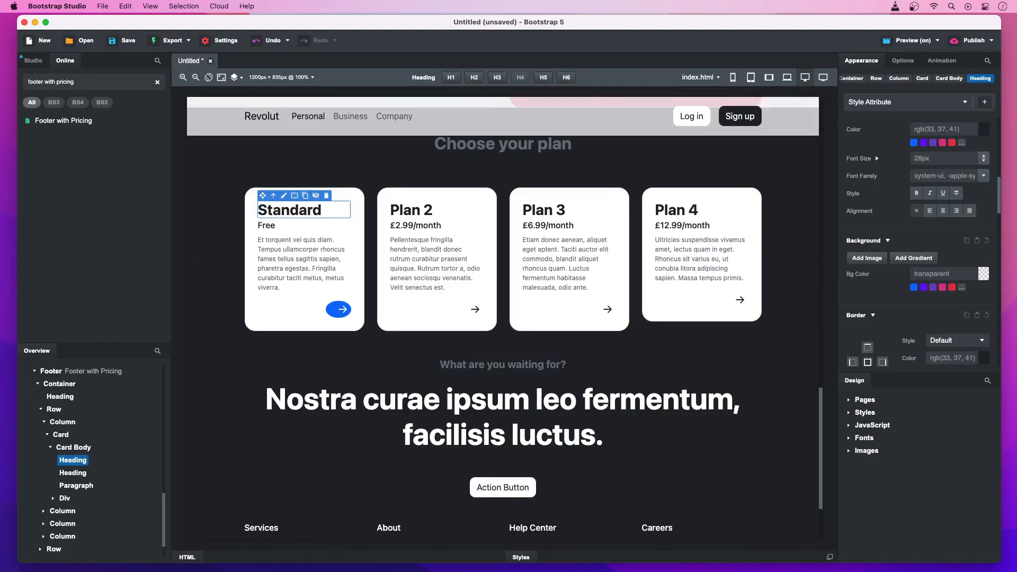
{"action": "left_click", "coordinate": [422, 210]}
{"action": "double_click", "coordinate": [422, 210]}
{"action": "key", "text": "super+a"}
{"action": "type", "text": "Plus"}
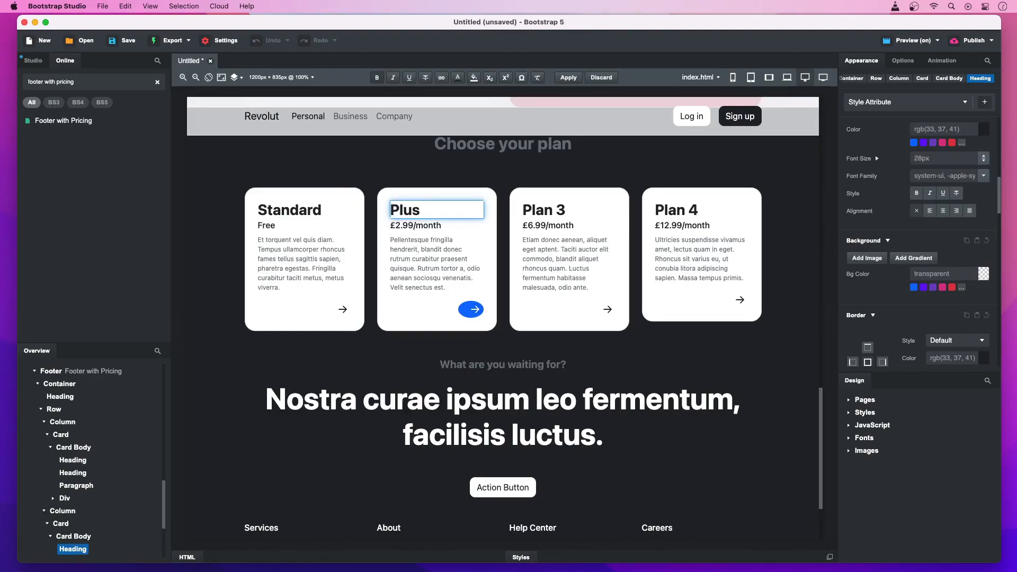
{"action": "key", "text": "Return"}
- Rename the third and fourth pricing plan headings as Premium and Metal
{"action": "left_click", "coordinate": [557, 210]}
{"action": "double_click", "coordinate": [556, 210]}
{"action": "key", "text": "super+a"}
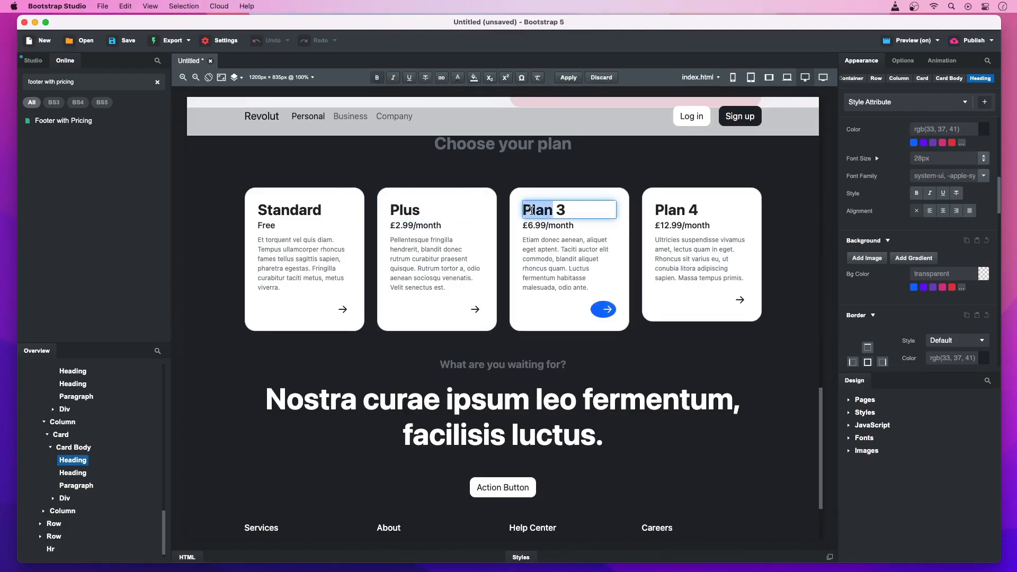
{"action": "type", "text": "Premium"}
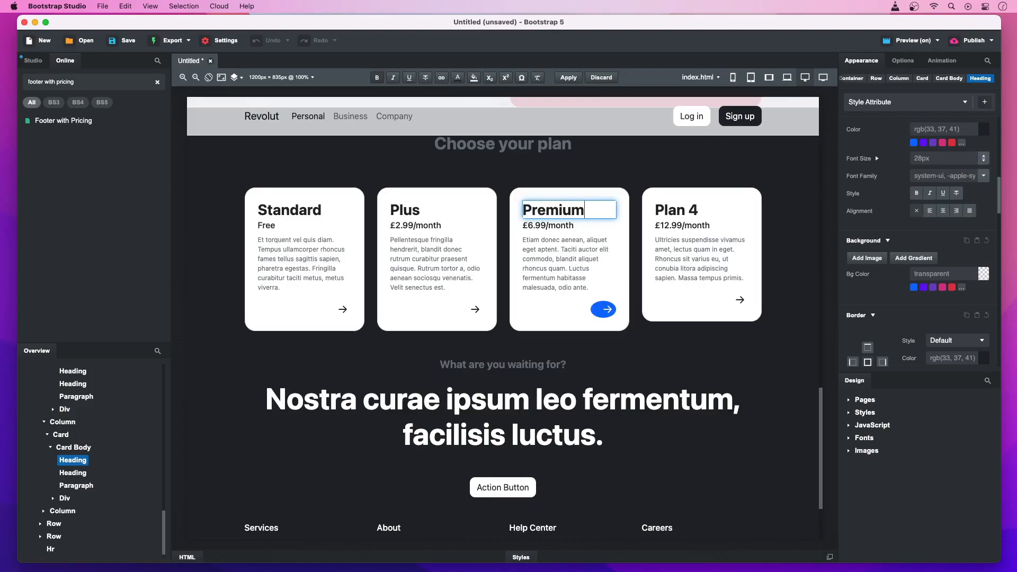
{"action": "key", "text": "Return"}
{"action": "double_click", "coordinate": [677, 210]}
{"action": "key", "text": "super+a"}
{"action": "type", "text": "Metal"}
{"action": "key", "text": "Return"}
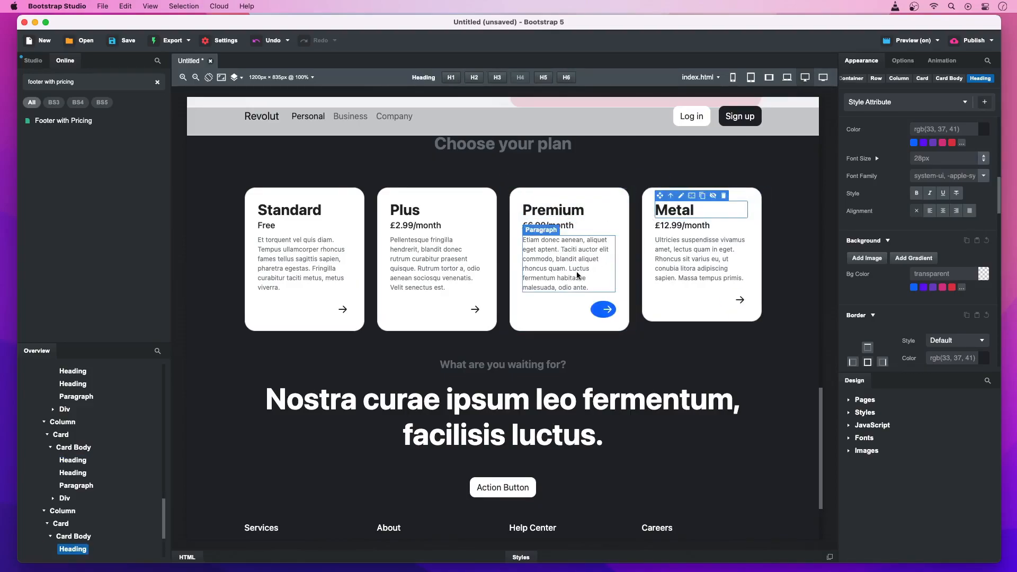
- Replace the large heading below "What are you waiting for?" with "Get the only financial super app"
{"action": "double_click", "coordinate": [484, 398]}
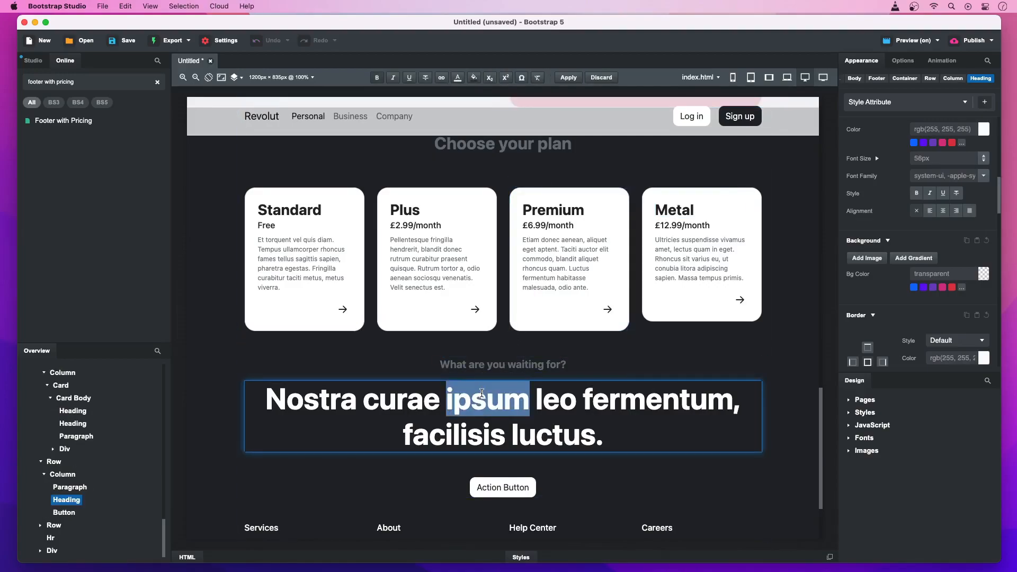
{"action": "key", "text": "super+a"}
{"action": "type", "text": "Get the only financial super app"}
{"action": "key", "text": "Return"}
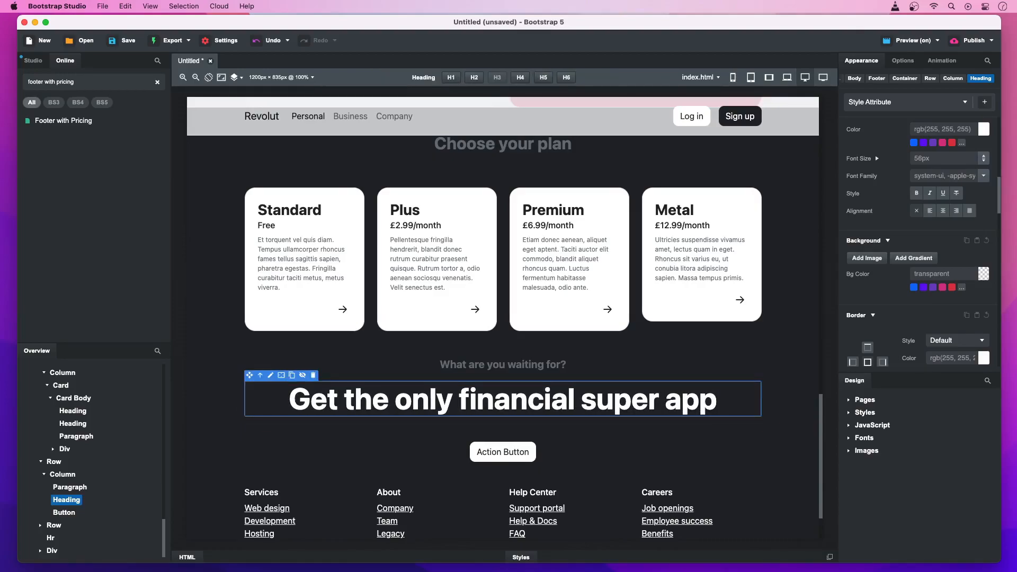
- Change the footer's action button label to "Try Revolut Now"
{"action": "double_click", "coordinate": [486, 453]}
{"action": "triple_click", "coordinate": [486, 452]}
{"action": "type", "text": "Try Revolut Now"}
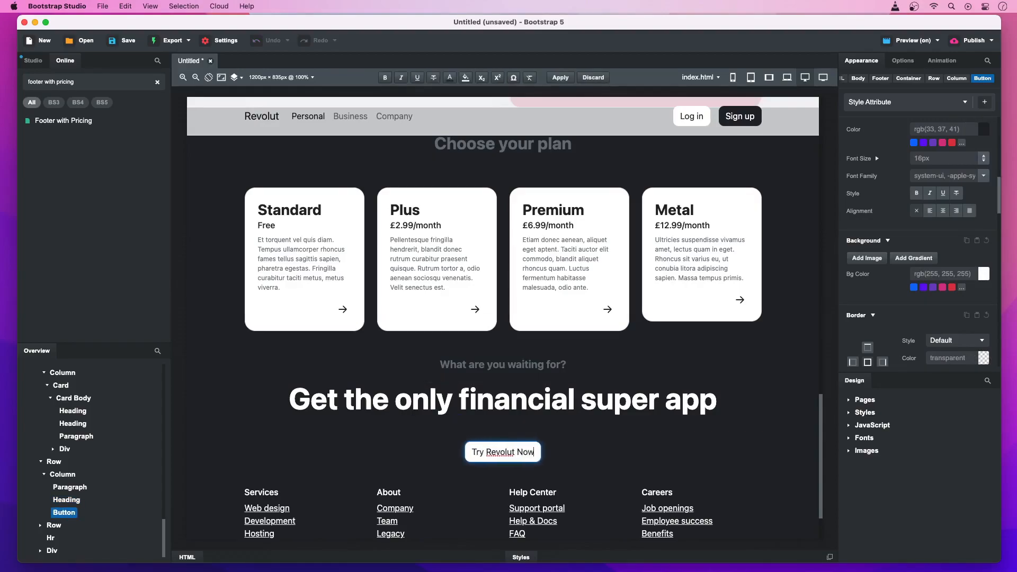
{"action": "key", "text": "Return"}
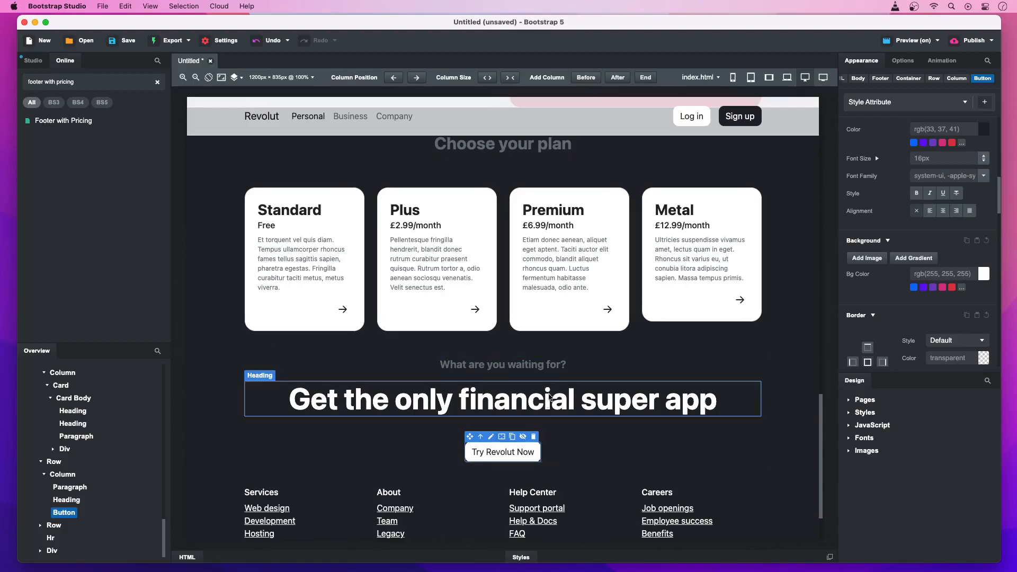
- Create a .pricing-card .btn style rule in styles.css from the Premium plan's arrow button
{"action": "left_click", "coordinate": [598, 314]}
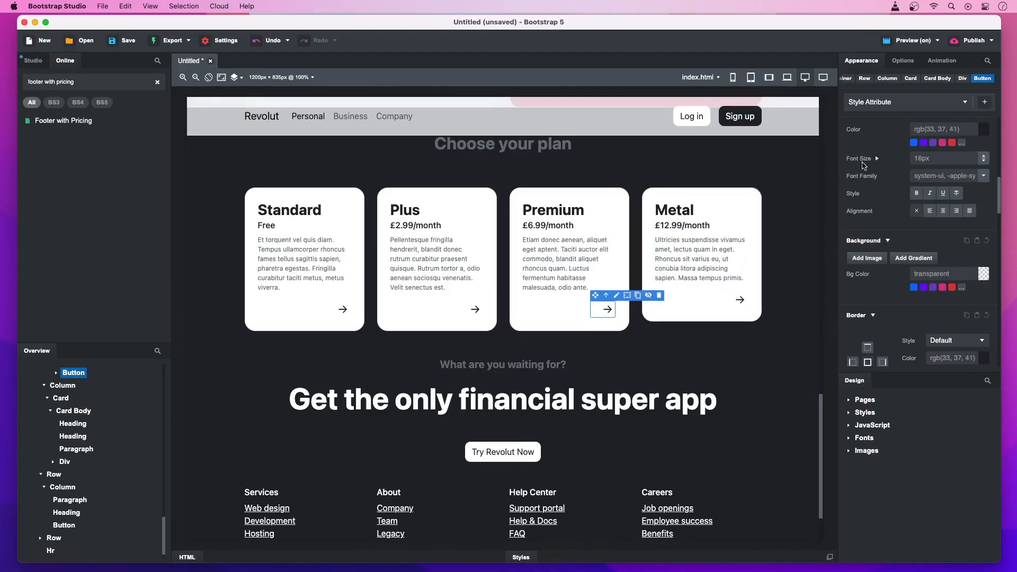
{"action": "left_click", "coordinate": [983, 103]}
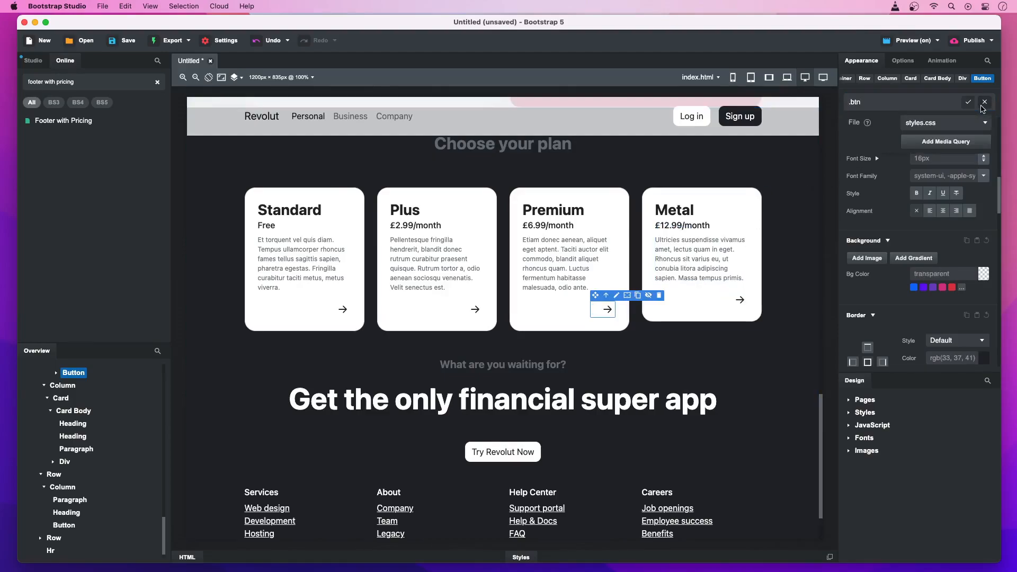
{"action": "type", "text": ".pricing-card"}
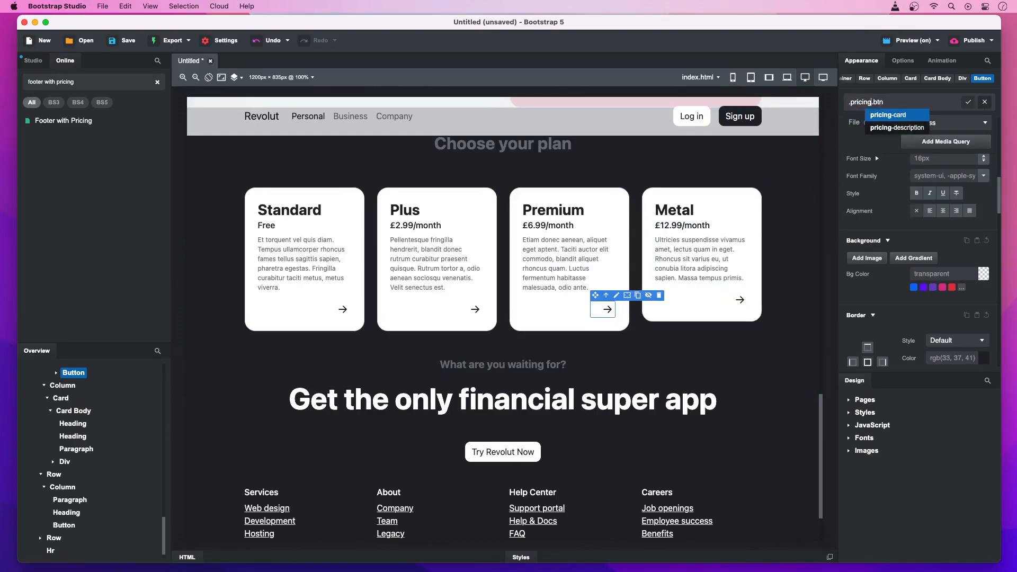
{"action": "key", "text": "Return"}
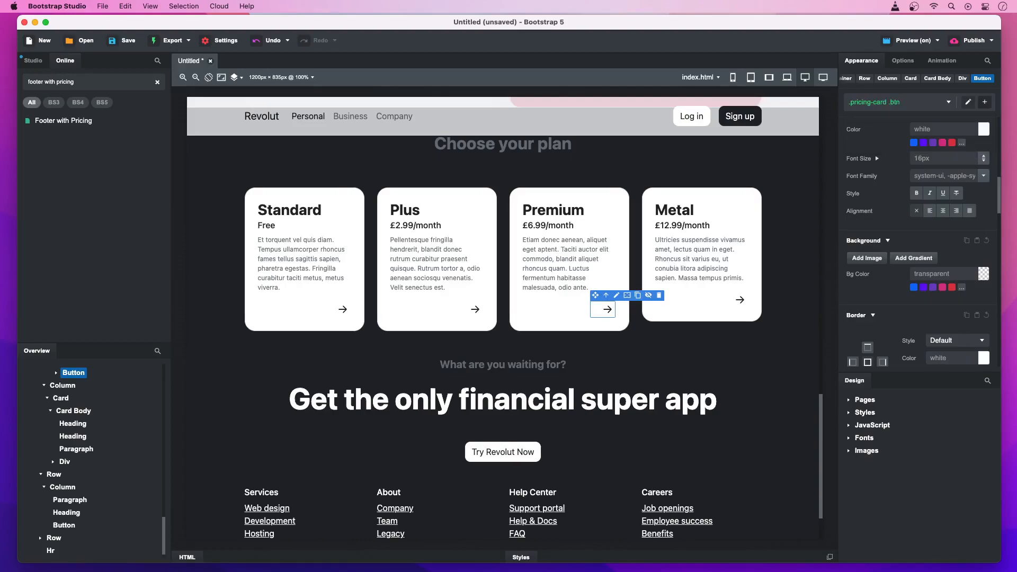
- Set the left padding in the .pricing-card .btn rule to 0
{"action": "scroll", "coordinate": [931, 157], "scroll_direction": "up", "scroll_amount": 5}
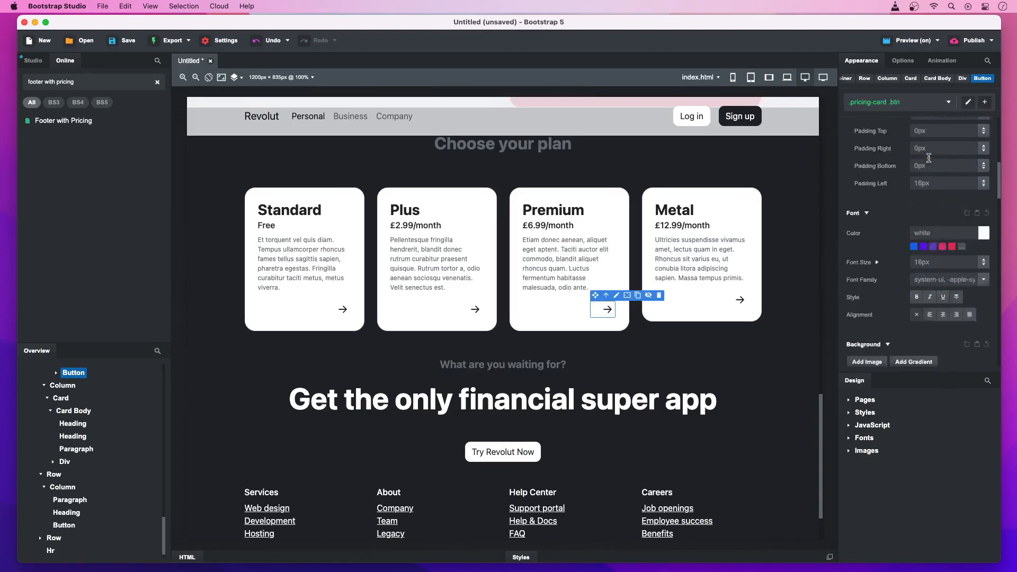
{"action": "scroll", "coordinate": [905, 251], "scroll_direction": "down", "scroll_amount": 3}
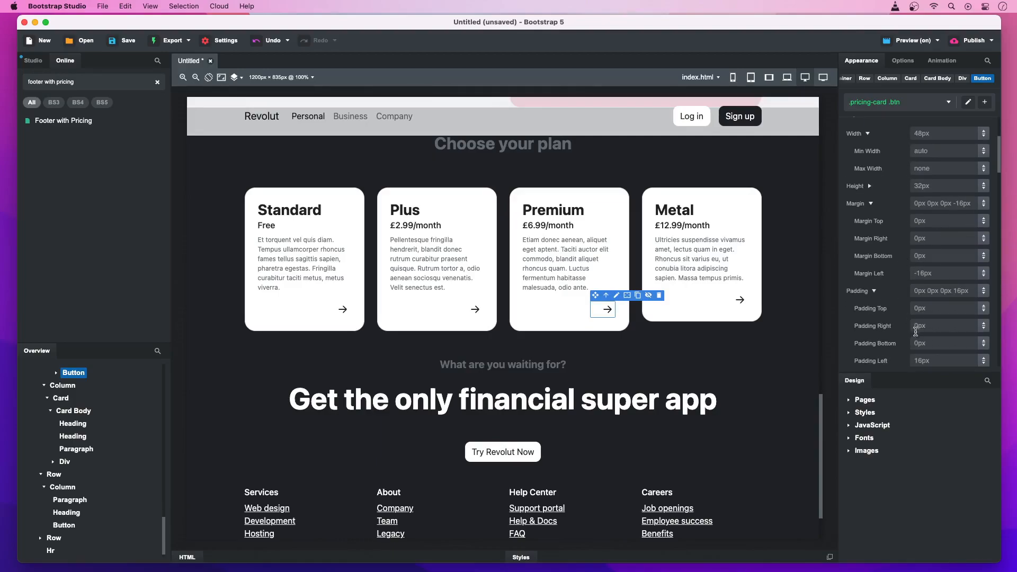
{"action": "left_click", "coordinate": [934, 356]}
{"action": "key", "text": "BackSpace"}
{"action": "key", "text": "BackSpace"}
{"action": "key", "text": "BackSpace"}
{"action": "key", "text": "BackSpace"}
{"action": "type", "text": "0"}
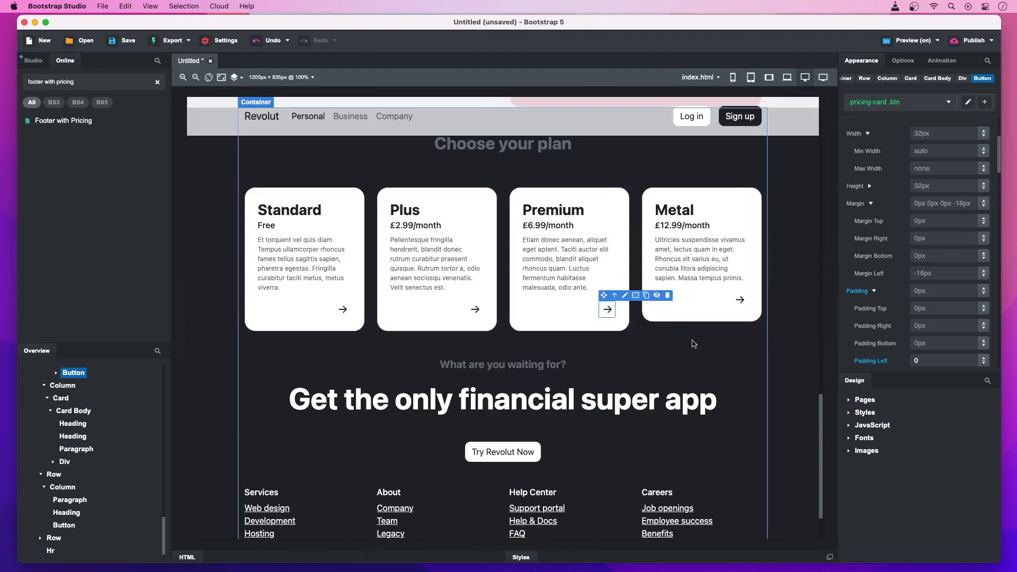
- Give the Everyday essentials section 48px of margin and 48px of padding at its top and bottom edges
{"action": "left_click", "coordinate": [768, 353]}
{"action": "scroll", "coordinate": [770, 354], "scroll_direction": "up", "scroll_amount": 5}
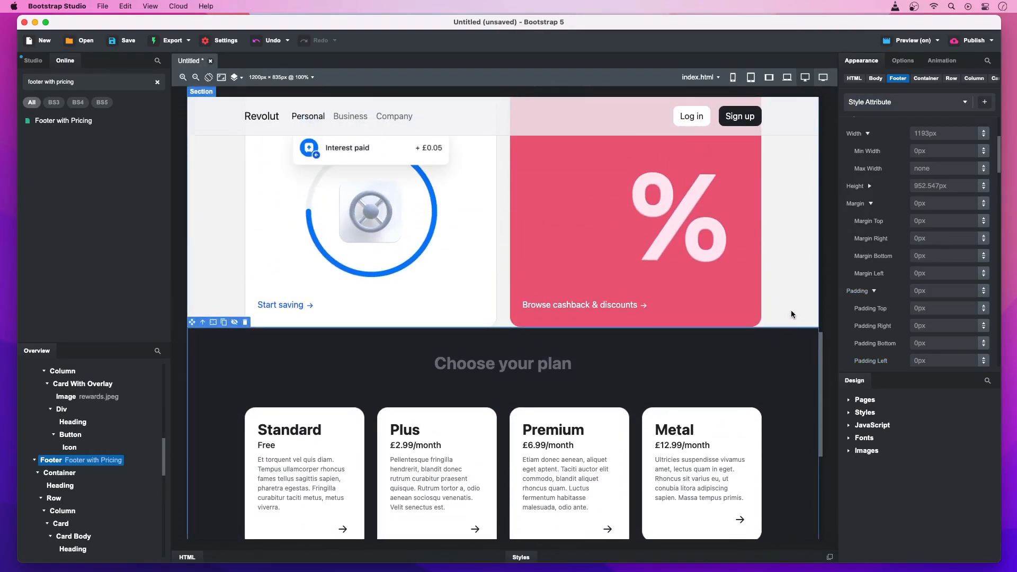
{"action": "left_click", "coordinate": [792, 314]}
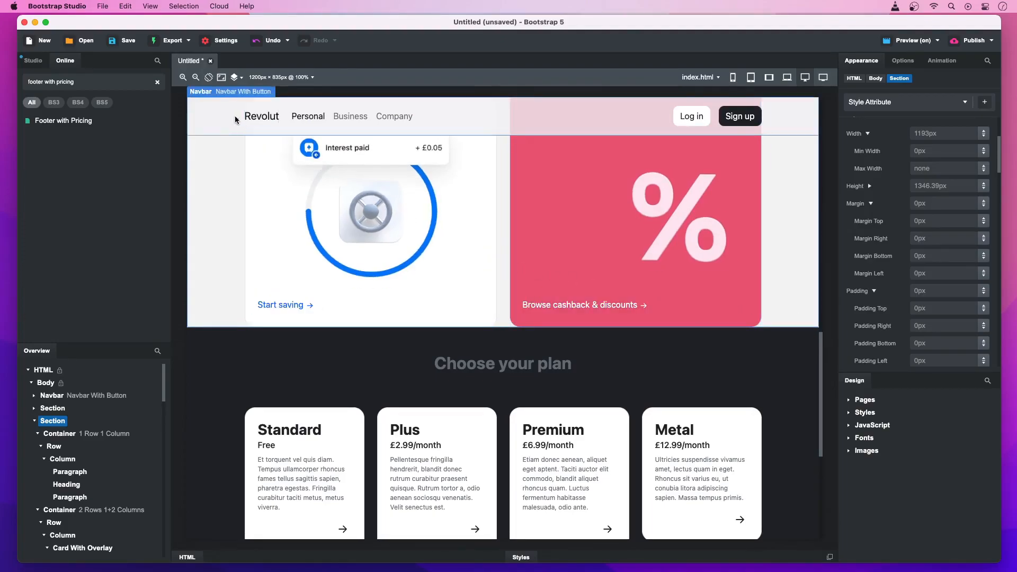
{"action": "left_click", "coordinate": [213, 93]}
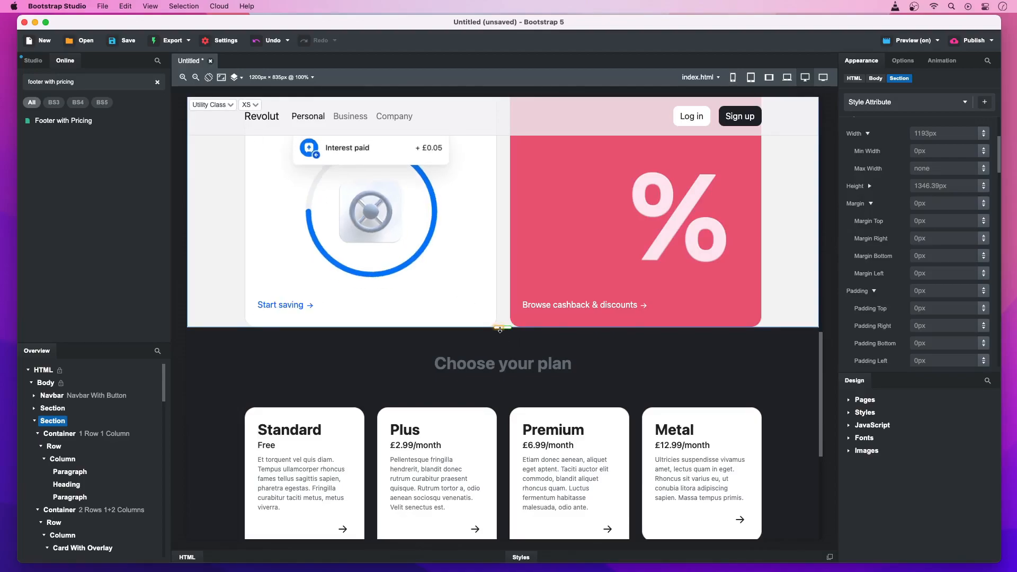
{"action": "left_click_drag", "start_coordinate": [500, 330], "coordinate": [501, 396]}
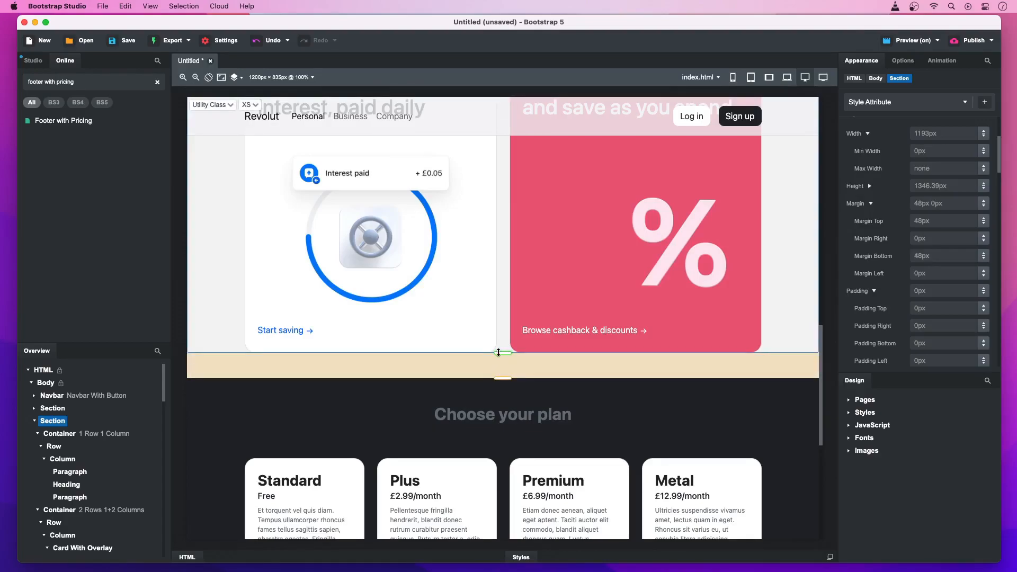
{"action": "left_click_drag", "start_coordinate": [499, 352], "coordinate": [502, 309]}
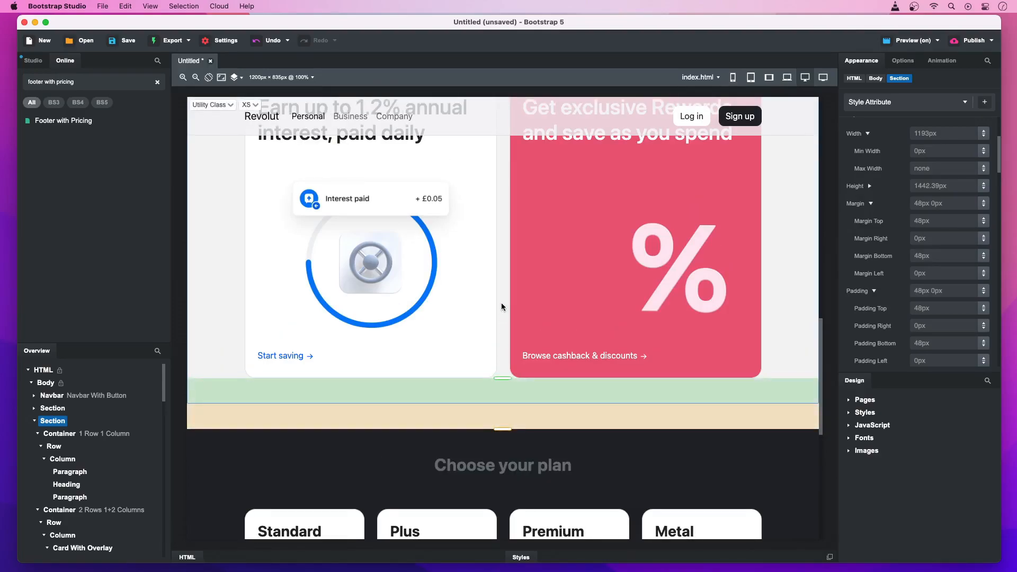
{"action": "left_click", "coordinate": [471, 445]}
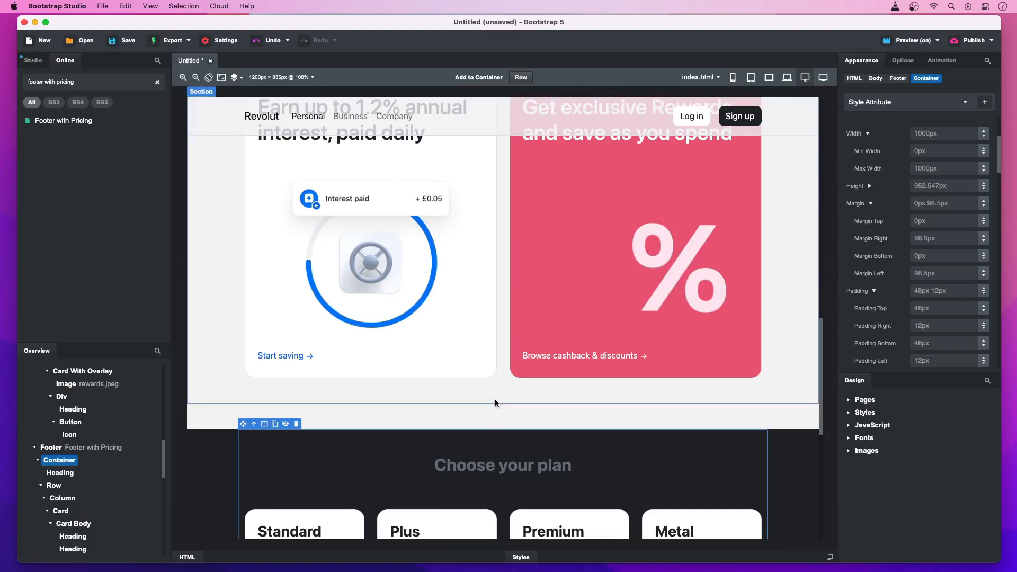
- Set the backdrop filter blur in the .navbar rule to 16px
{"action": "scroll", "coordinate": [494, 403], "scroll_direction": "up", "scroll_amount": 13}
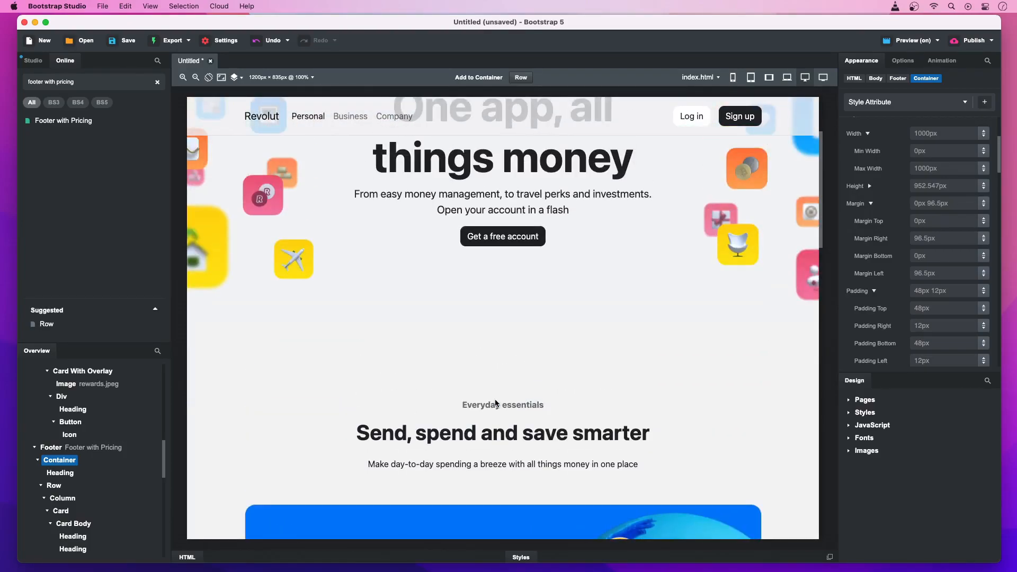
{"action": "scroll", "coordinate": [495, 404], "scroll_direction": "up", "scroll_amount": 3}
{"action": "scroll", "coordinate": [495, 403], "scroll_direction": "up", "scroll_amount": 1}
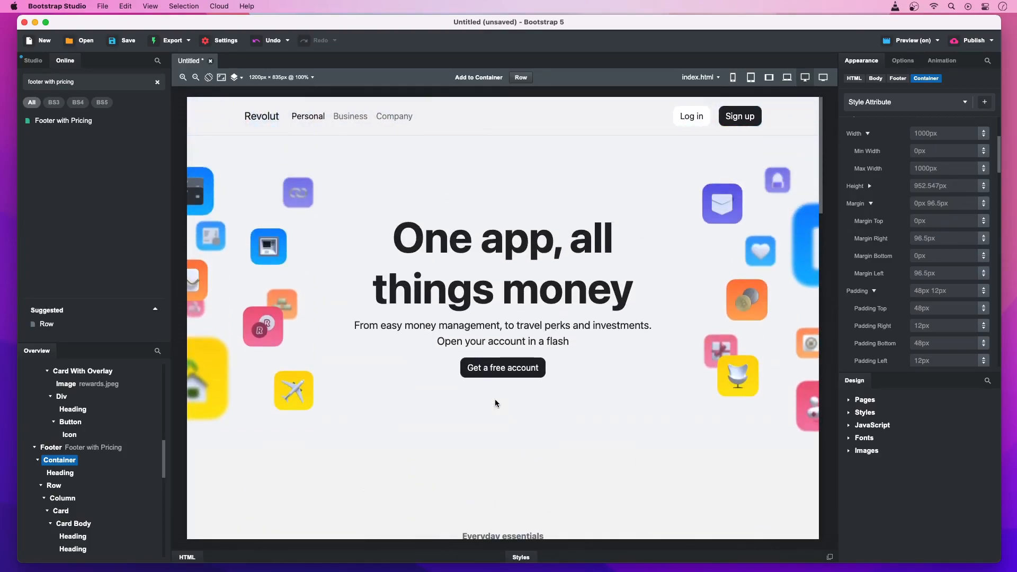
{"action": "scroll", "coordinate": [495, 403], "scroll_direction": "down", "scroll_amount": 5}
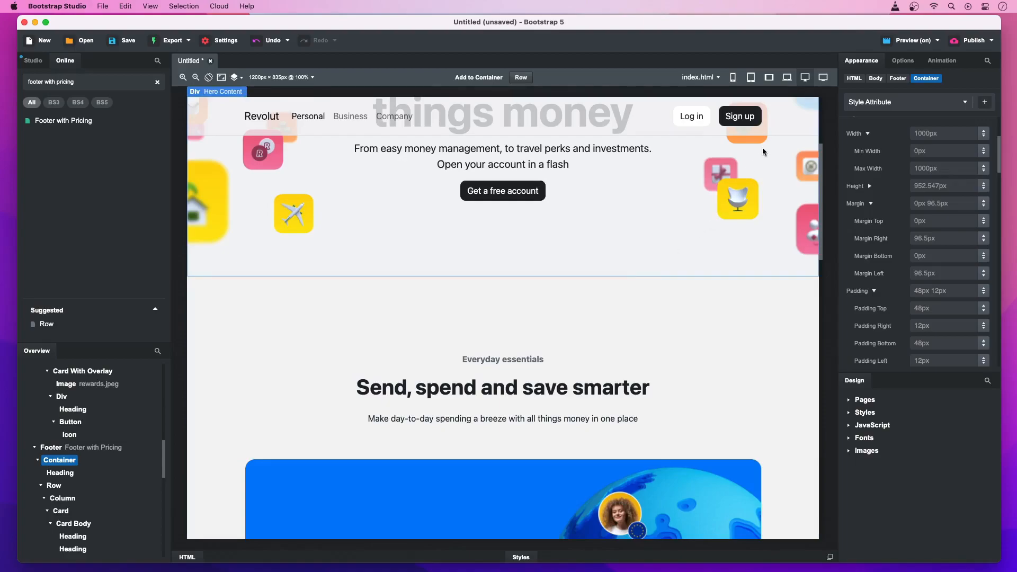
{"action": "left_click", "coordinate": [774, 130]}
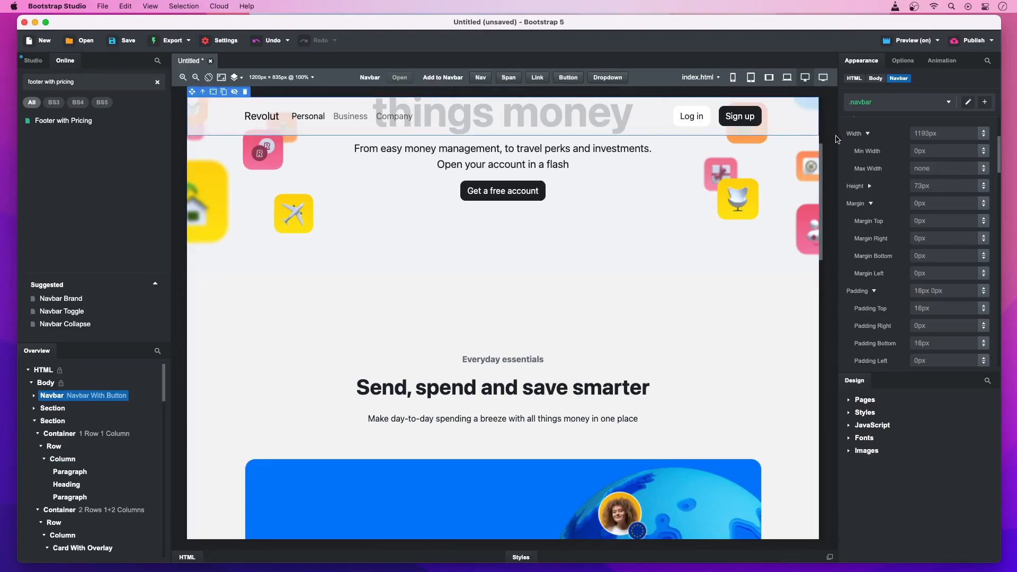
{"action": "scroll", "coordinate": [897, 154], "scroll_direction": "down", "scroll_amount": 8}
{"action": "scroll", "coordinate": [897, 156], "scroll_direction": "down", "scroll_amount": 10}
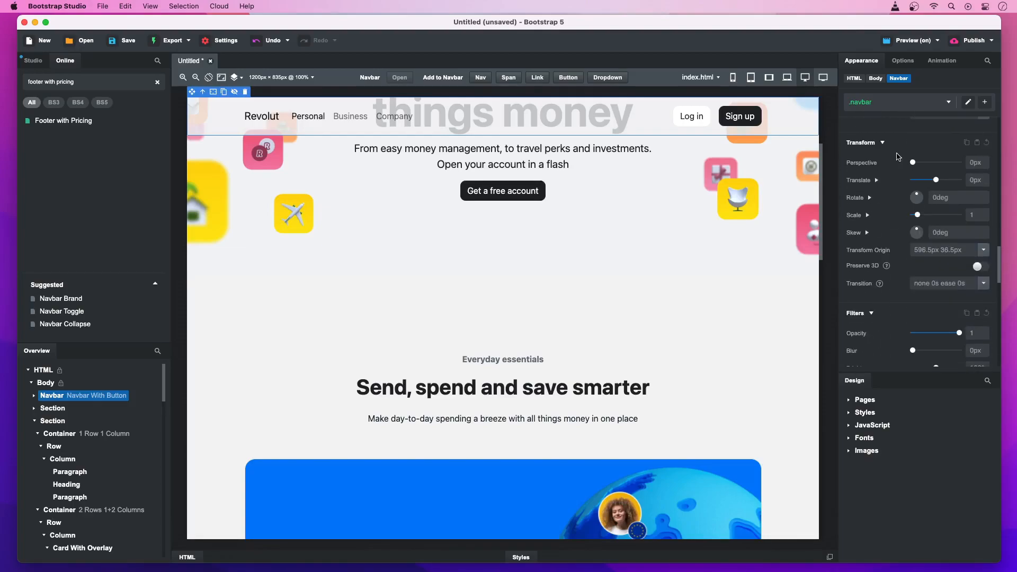
{"action": "scroll", "coordinate": [897, 157], "scroll_direction": "down", "scroll_amount": 6}
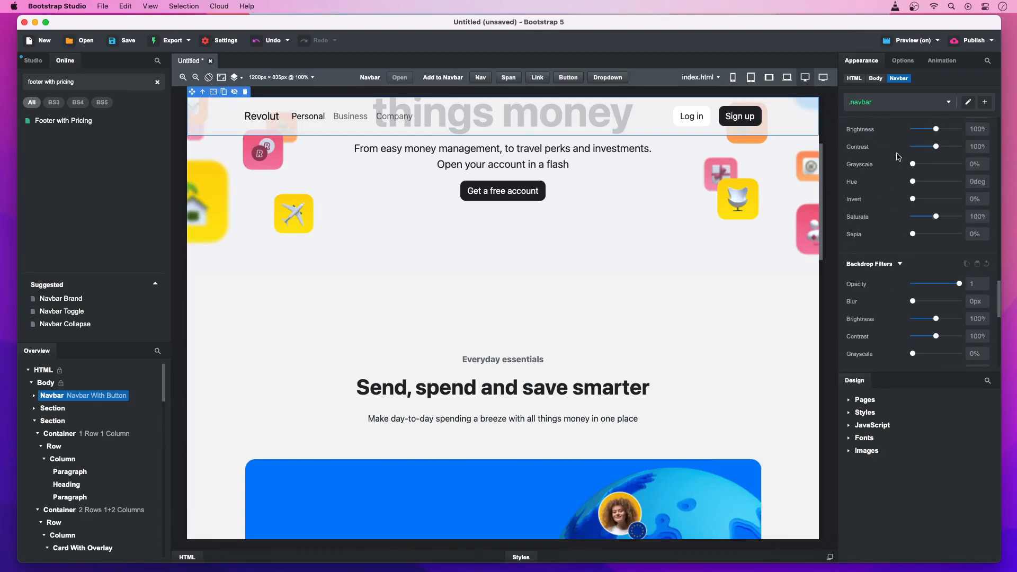
{"action": "left_click_drag", "start_coordinate": [912, 303], "coordinate": [919, 306]}
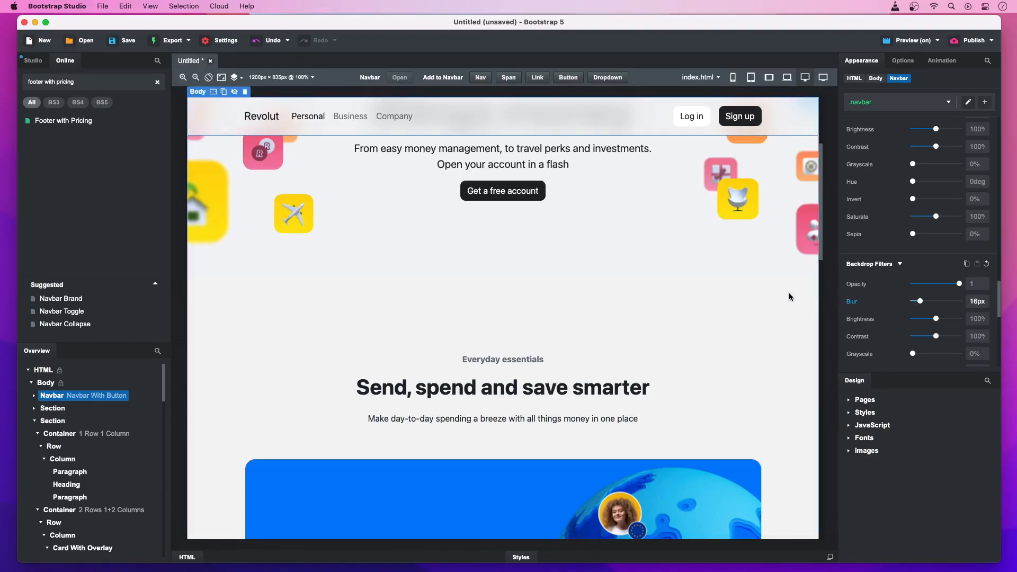
- Review the full page preview from hero to footer and back, checking the blurred navbar, card sections and pricing plans
{"action": "scroll", "coordinate": [753, 291], "scroll_direction": "up", "scroll_amount": 3}
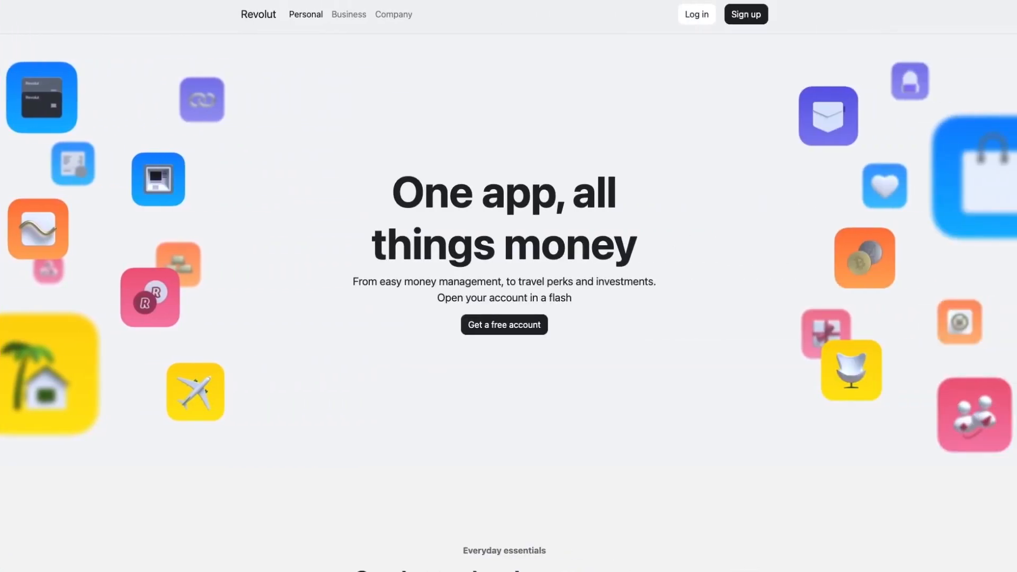
{"action": "scroll", "coordinate": [509, 302], "scroll_direction": "down", "scroll_amount": 5}
{"action": "scroll", "coordinate": [508, 302], "scroll_direction": "down", "scroll_amount": 8}
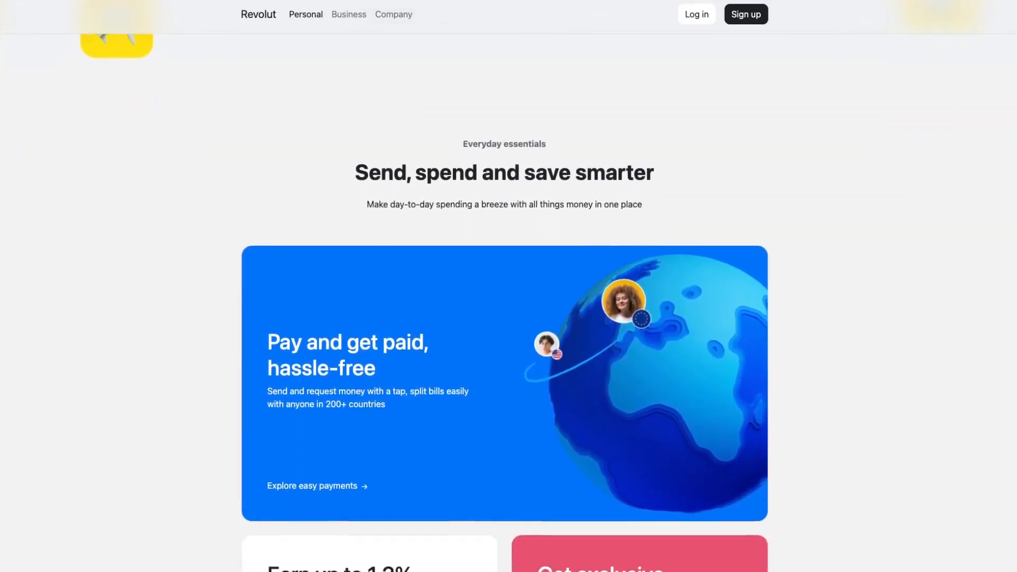
{"action": "scroll", "coordinate": [509, 302], "scroll_direction": "down", "scroll_amount": 1}
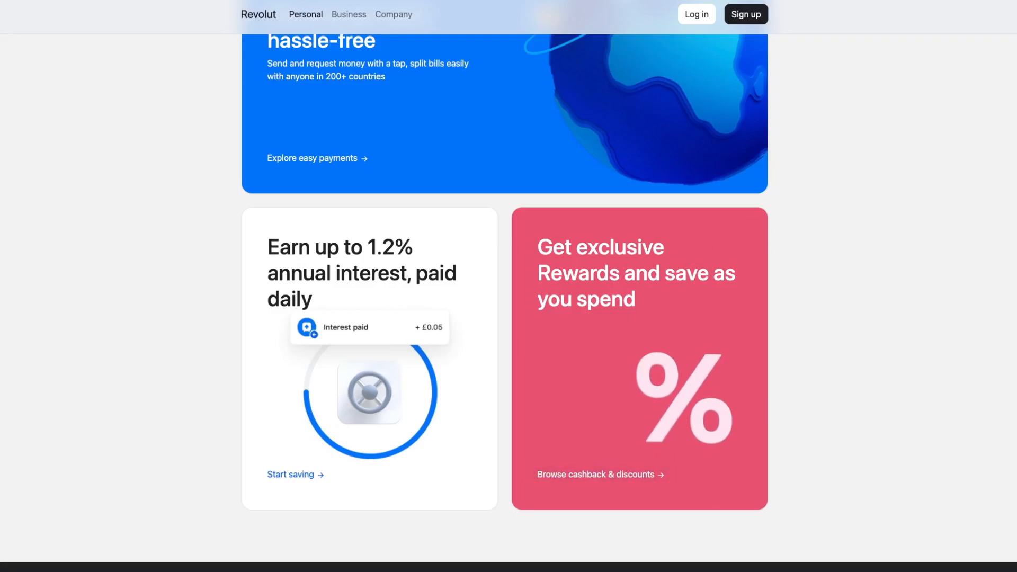
{"action": "scroll", "coordinate": [508, 286], "scroll_direction": "down", "scroll_amount": 10}
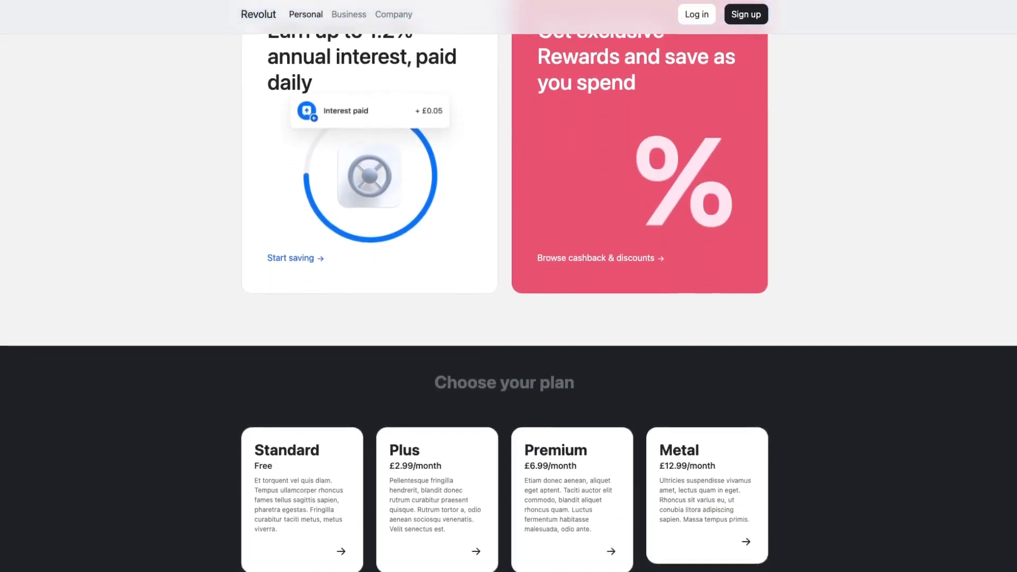
{"action": "scroll", "coordinate": [509, 286], "scroll_direction": "down", "scroll_amount": 3}
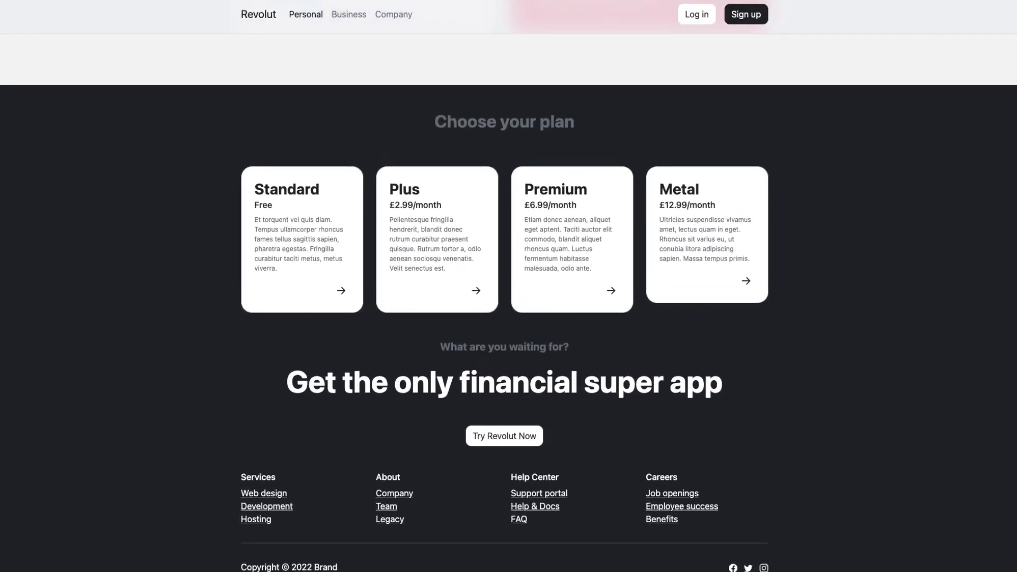
{"action": "scroll", "coordinate": [509, 286], "scroll_direction": "up", "scroll_amount": 2}
{"action": "scroll", "coordinate": [509, 287], "scroll_direction": "up", "scroll_amount": 10}
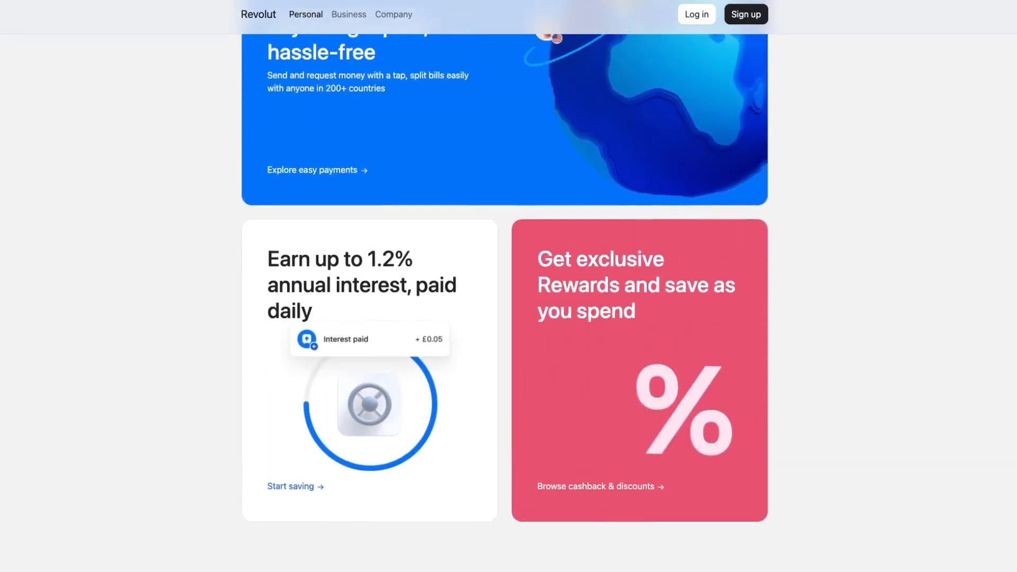
{"action": "scroll", "coordinate": [509, 286], "scroll_direction": "up", "scroll_amount": 10}
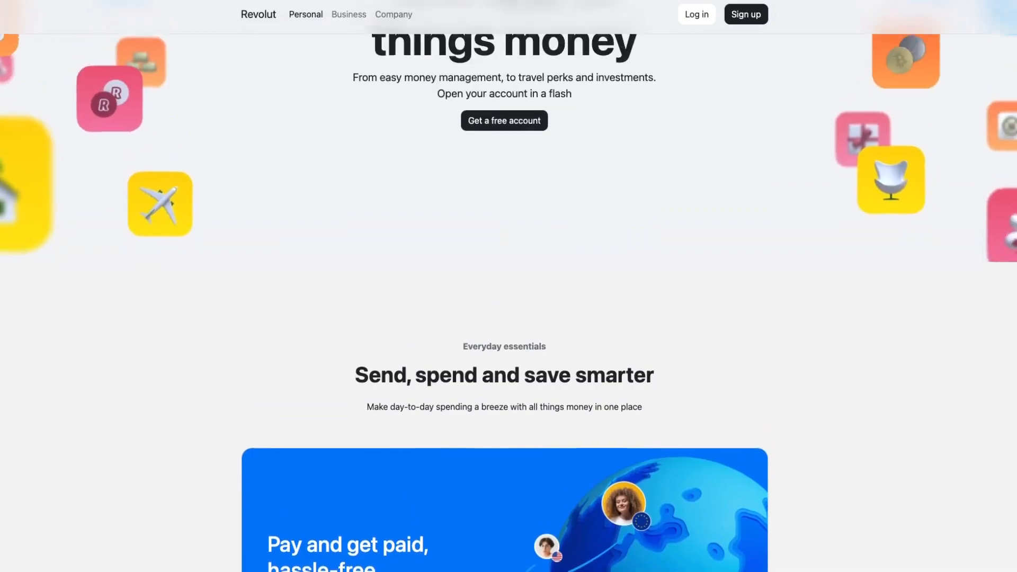
{"action": "scroll", "coordinate": [508, 286], "scroll_direction": "up", "scroll_amount": 2}
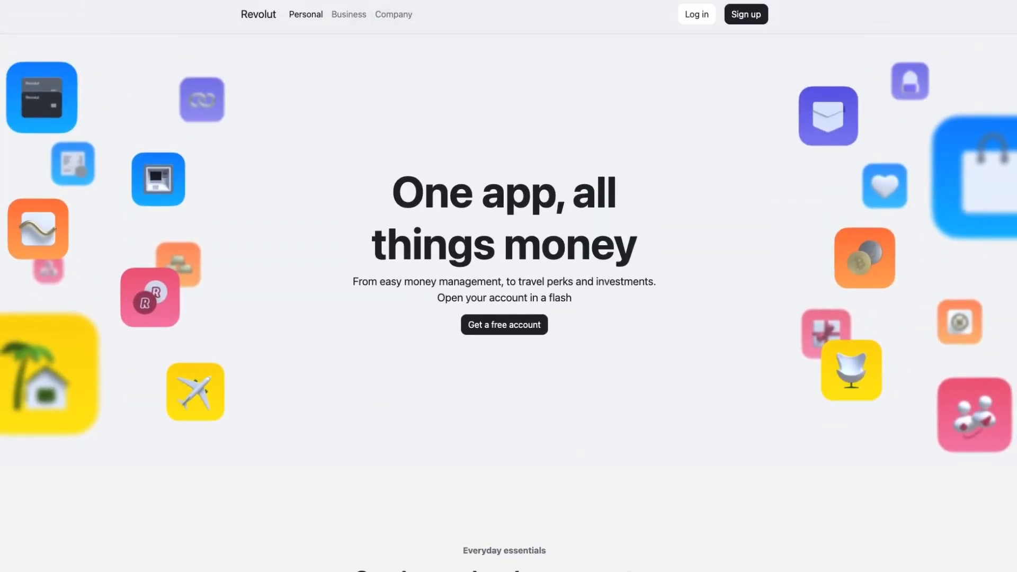